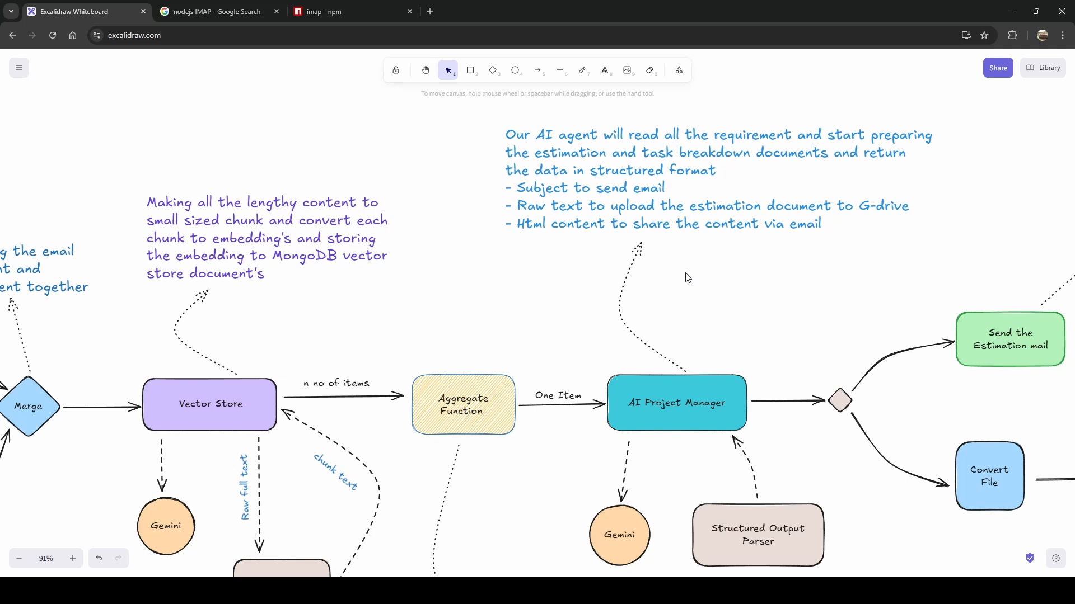
Pan the Excalidraw diagram right and down to reveal the Send mail, Convert File and Upload Drive notes.
scroll(688, 277, right, 3)
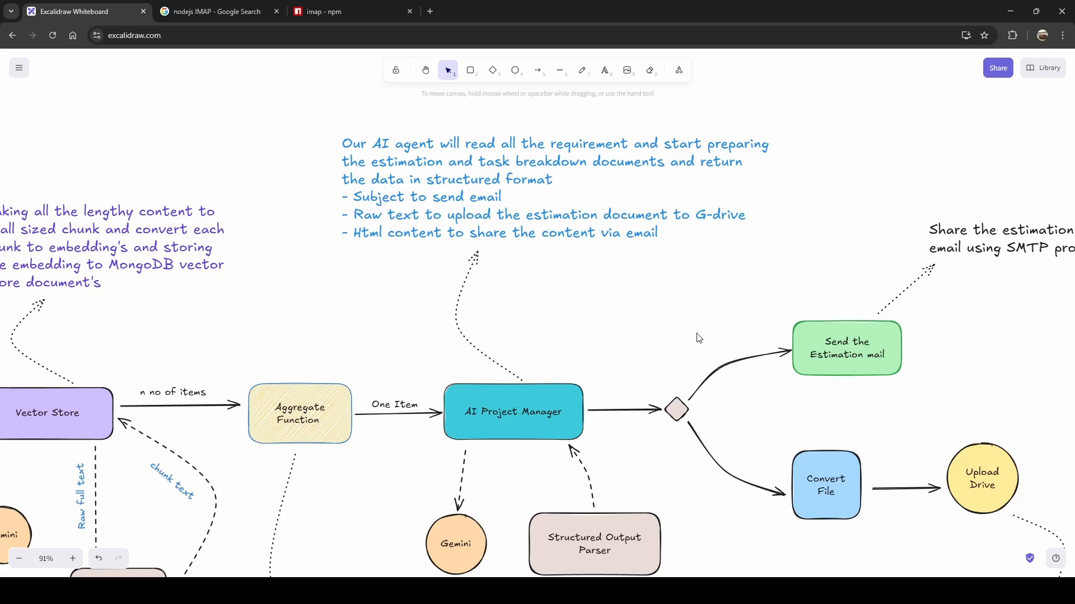
drag(710, 307, 658, 324)
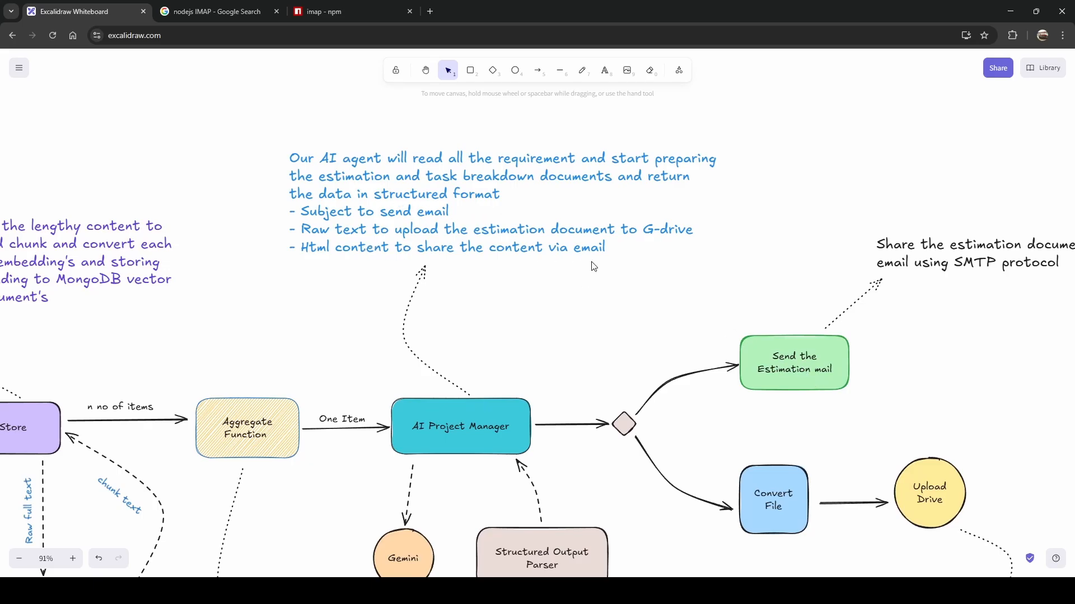
drag(994, 314, 931, 317)
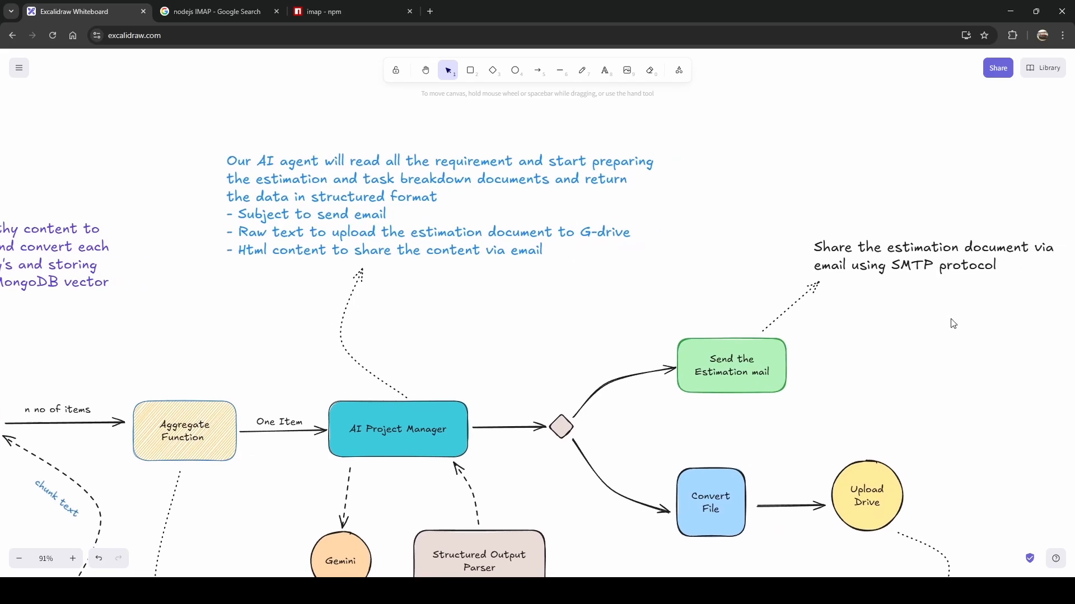
drag(890, 396, 894, 288)
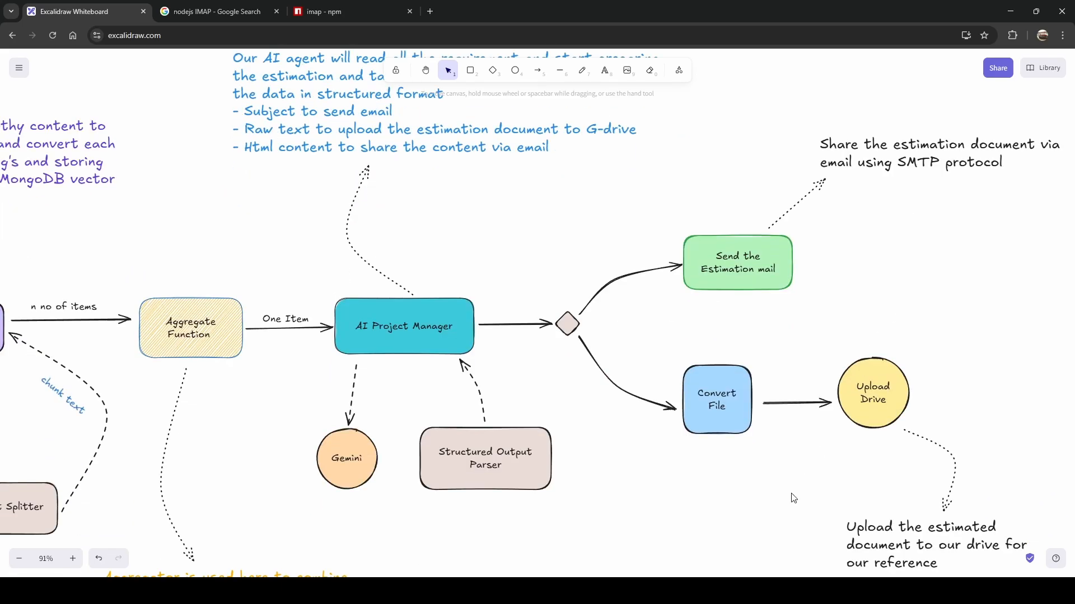
drag(789, 495, 742, 429)
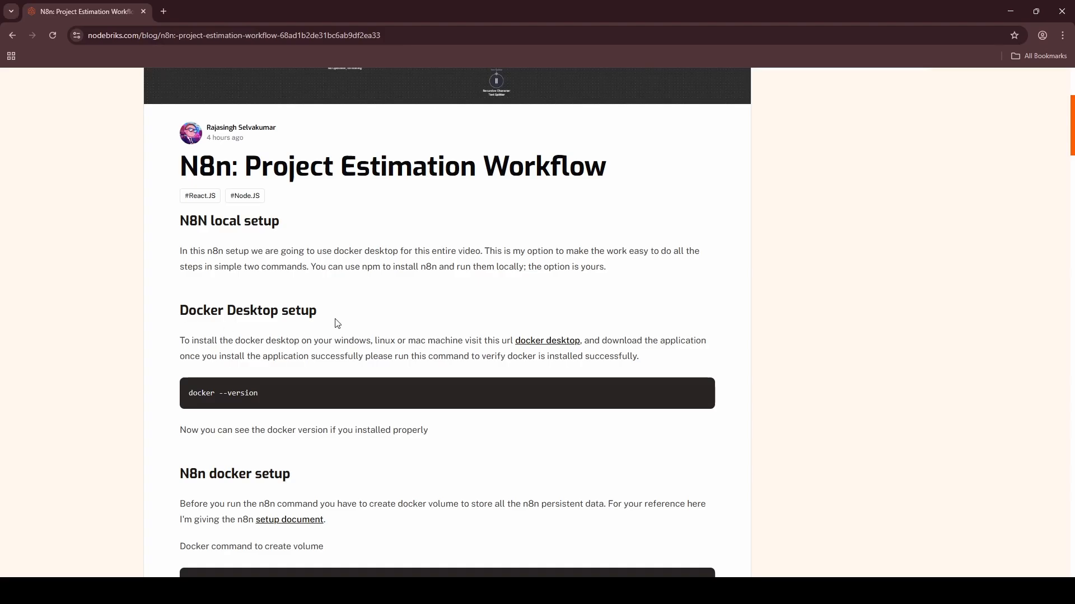
Follow the blog's docker desktop link and download Docker Desktop for Windows AMD64.
scroll(337, 324, down, 3)
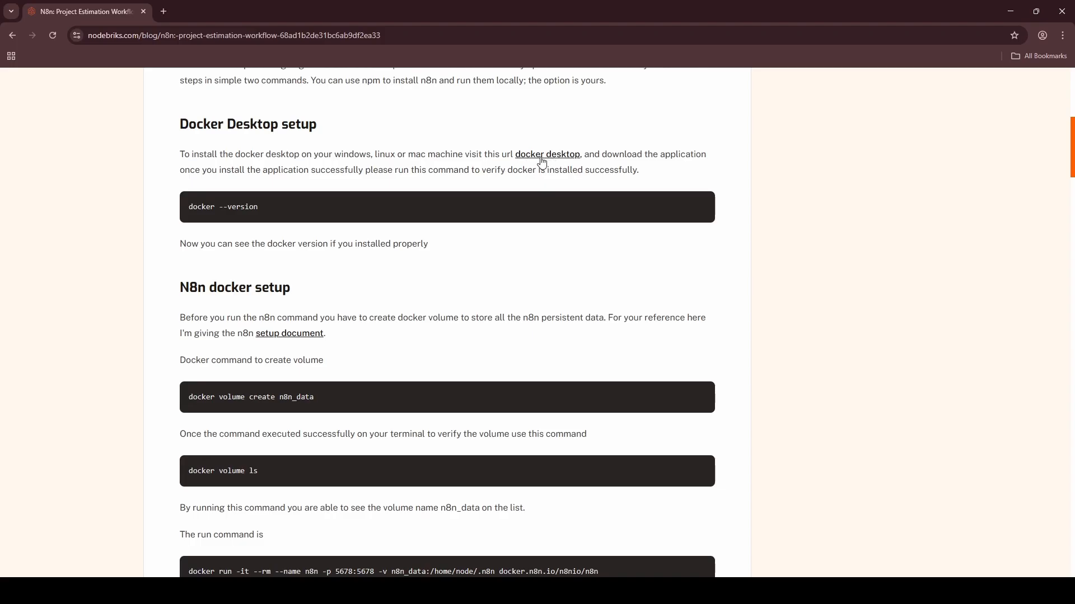
ctrl+click(551, 161)
click(236, 11)
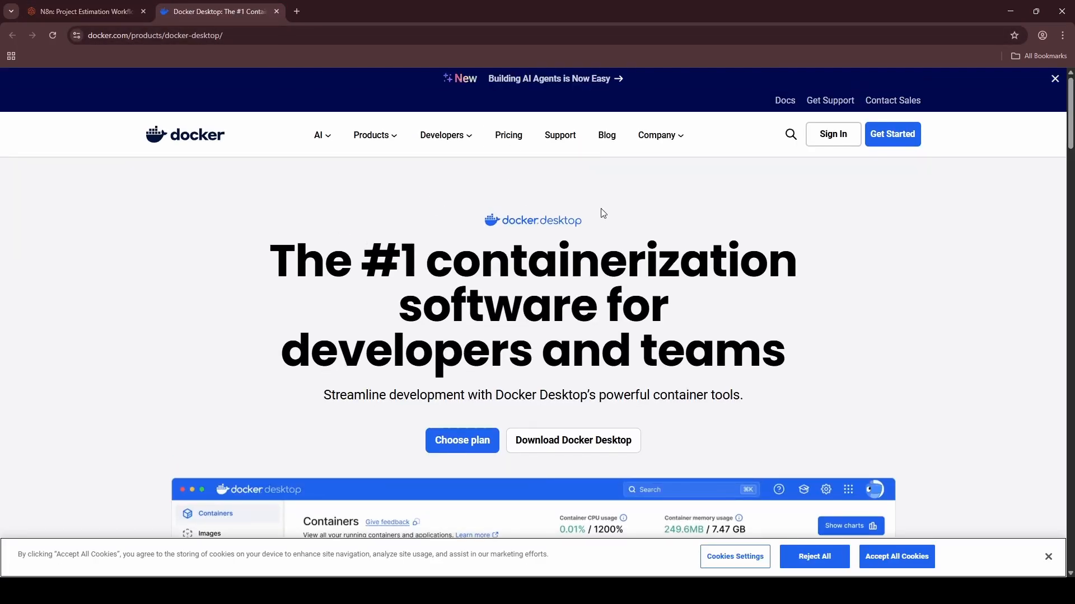
scroll(600, 211, down, 3)
mouse_move(558, 267)
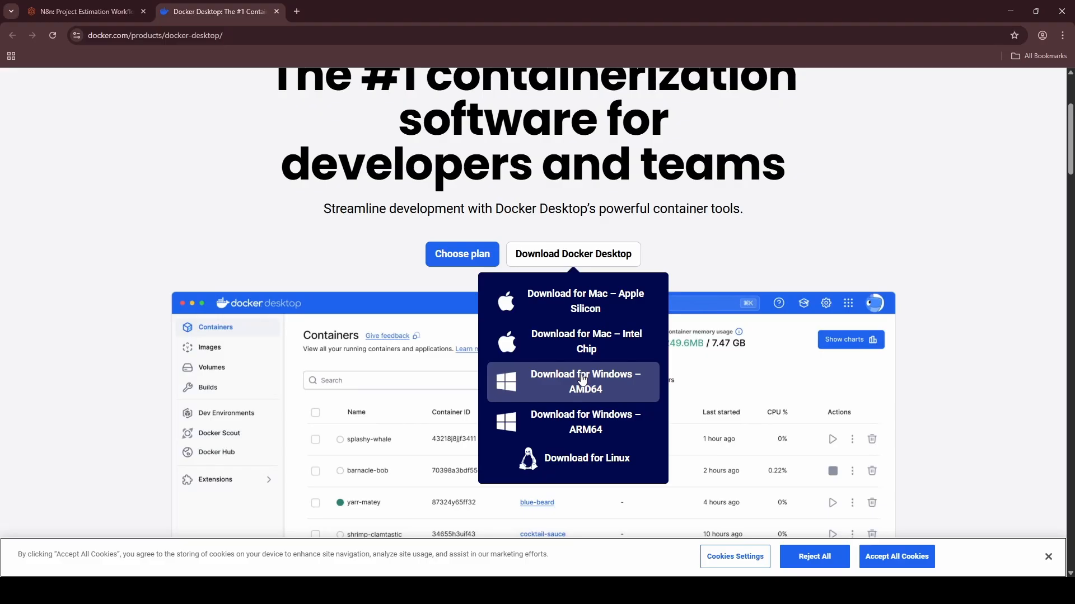
click(582, 379)
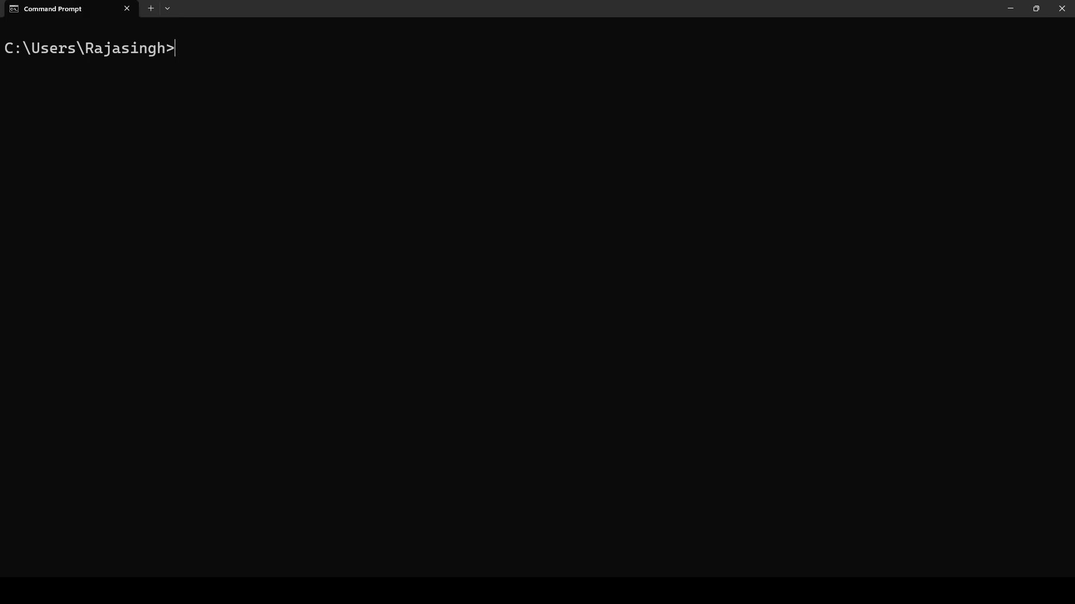
Check the installed Docker version, then create the n8n_data volume using the blog's command.
text(docker --version)
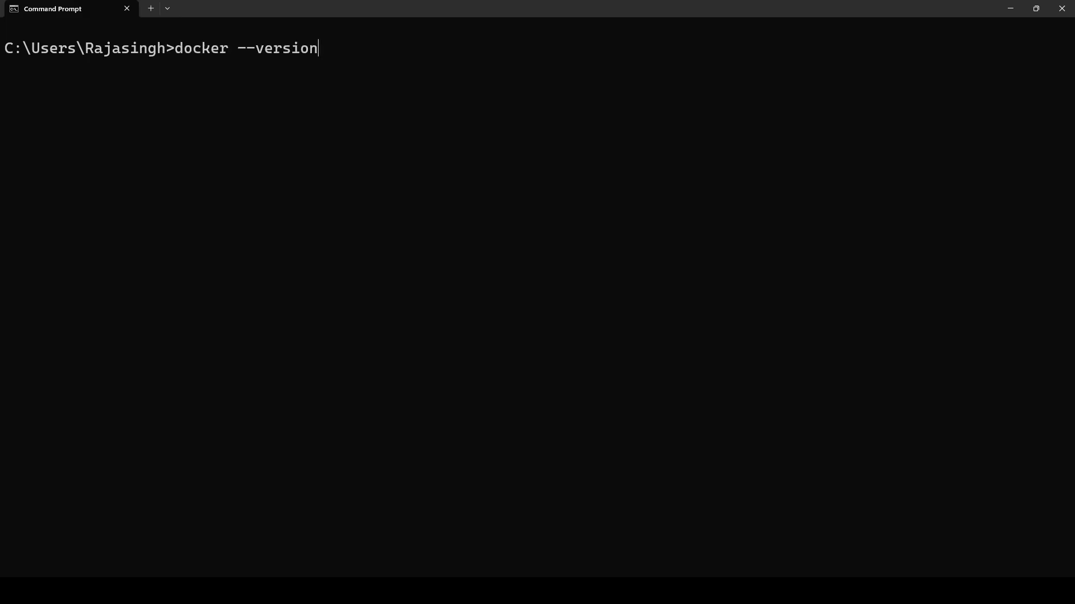
key(Return)
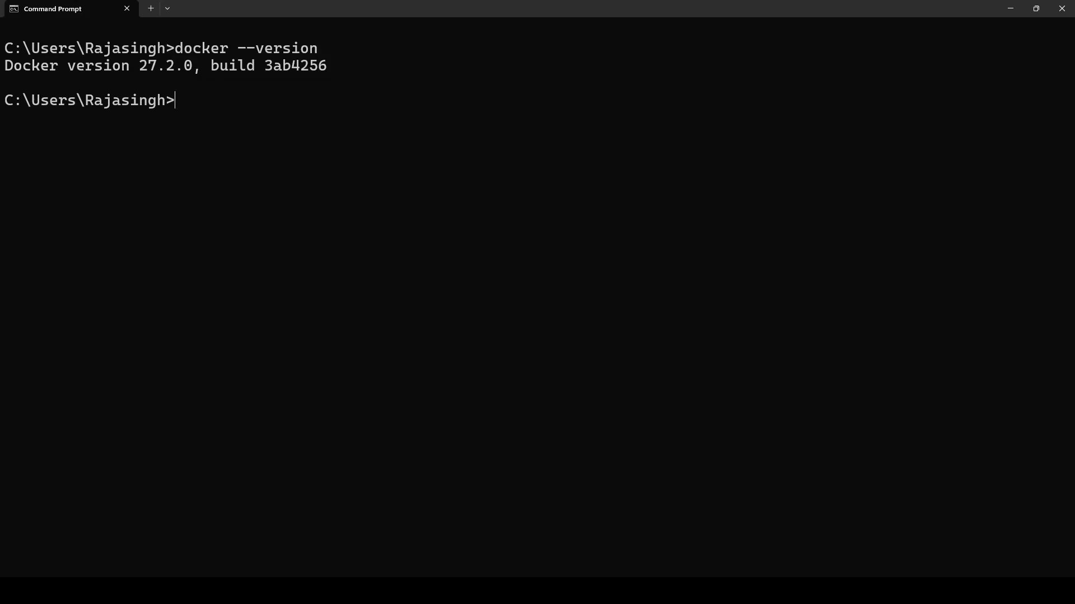
key(alt+Tab)
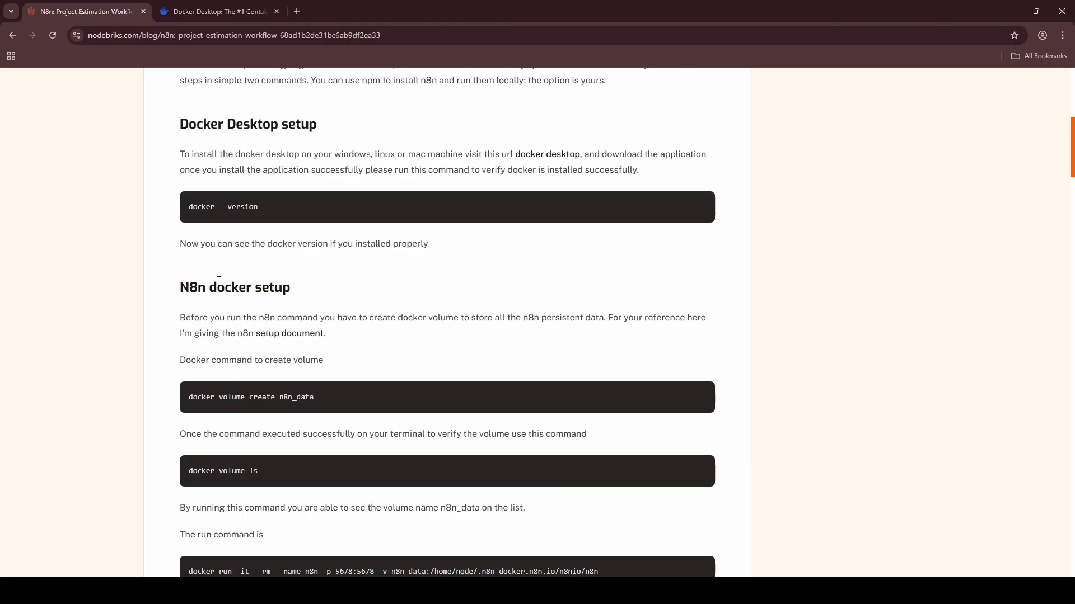
drag(181, 288, 301, 291)
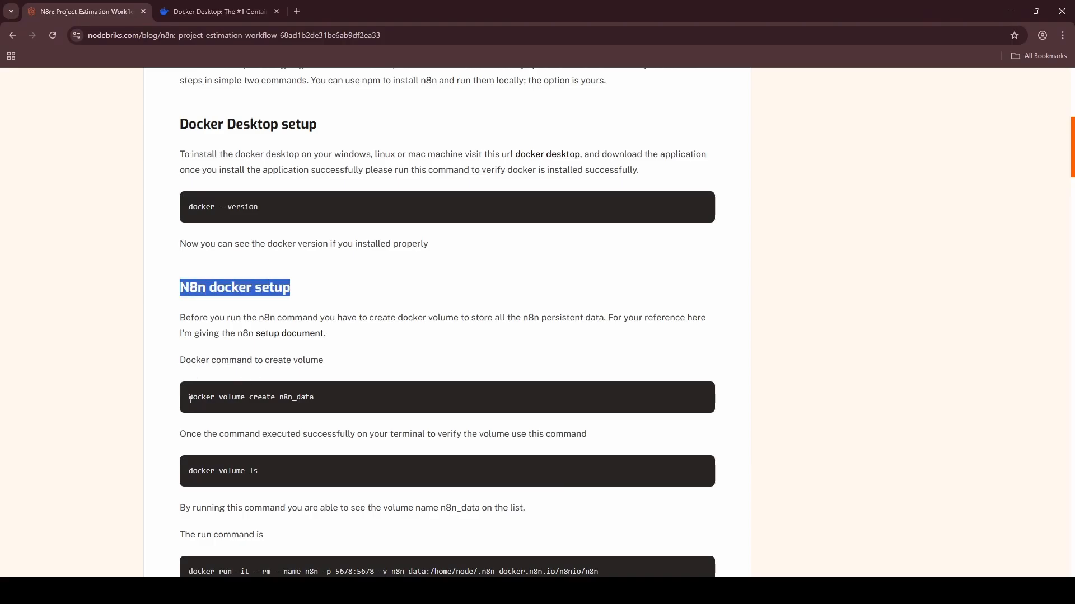
drag(189, 397, 338, 398)
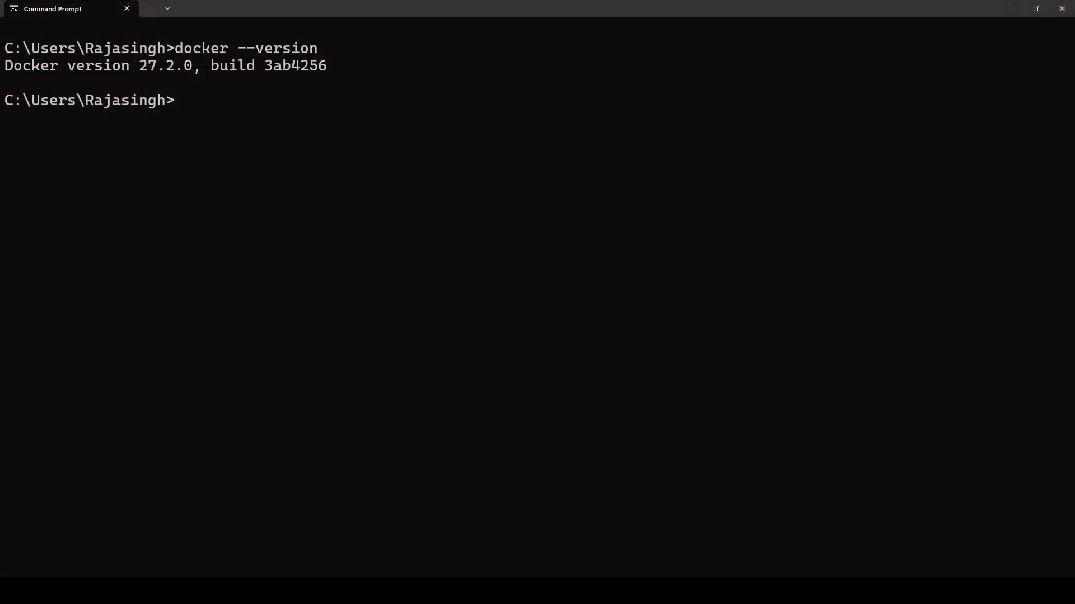
text(docker volume create n8n_data)
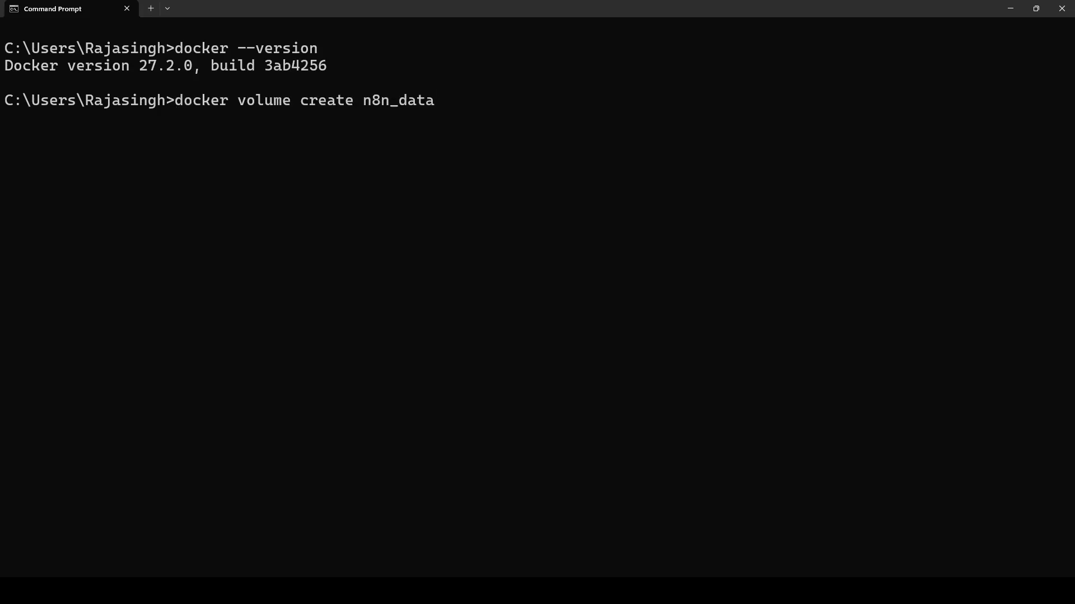
key(Return)
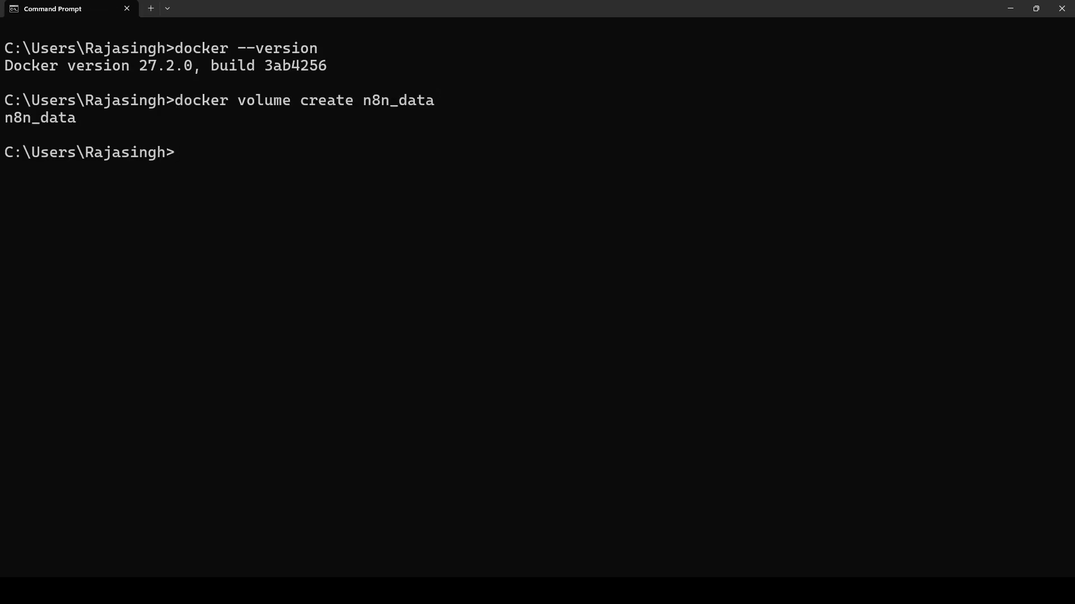
Run 'docker volume ls' and confirm n8n_data appears in the volume list.
drag(76, 117, 4, 118)
key(ctrl+c)
text(docker )
text(co)
key(BackSpace)
key(BackSpace)
text(volue)
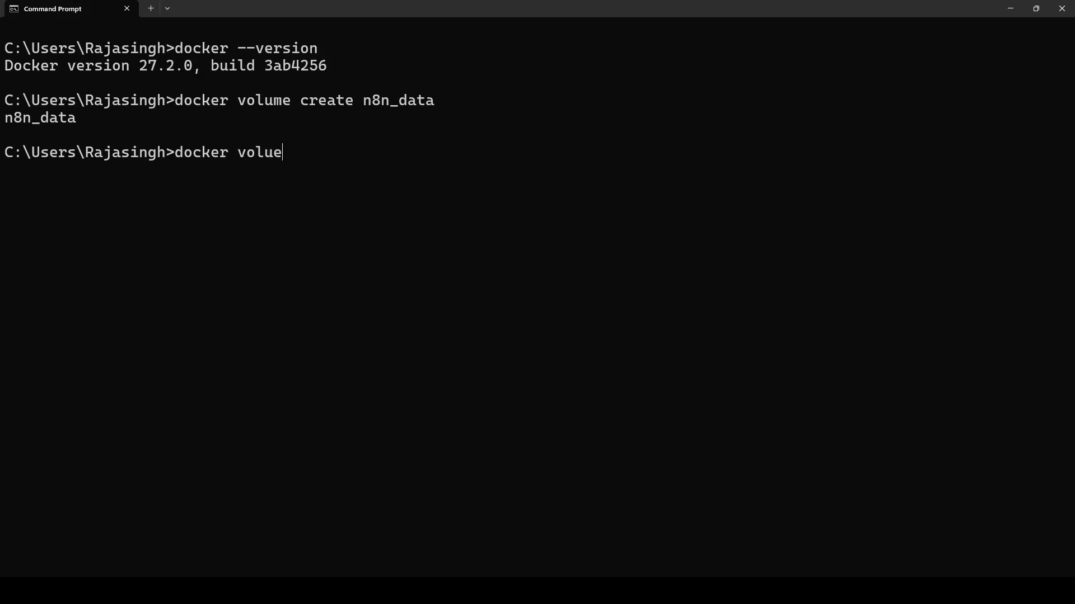
key(BackSpace)
text(me ls)
key(Return)
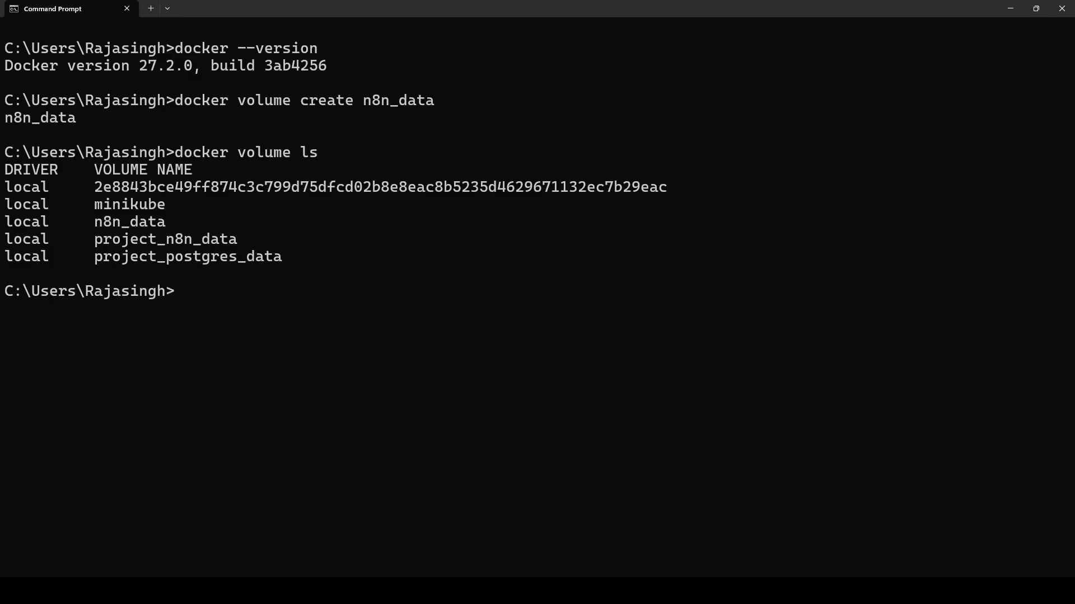
drag(85, 221, 166, 222)
key(alt+Tab)
drag(189, 284, 301, 286)
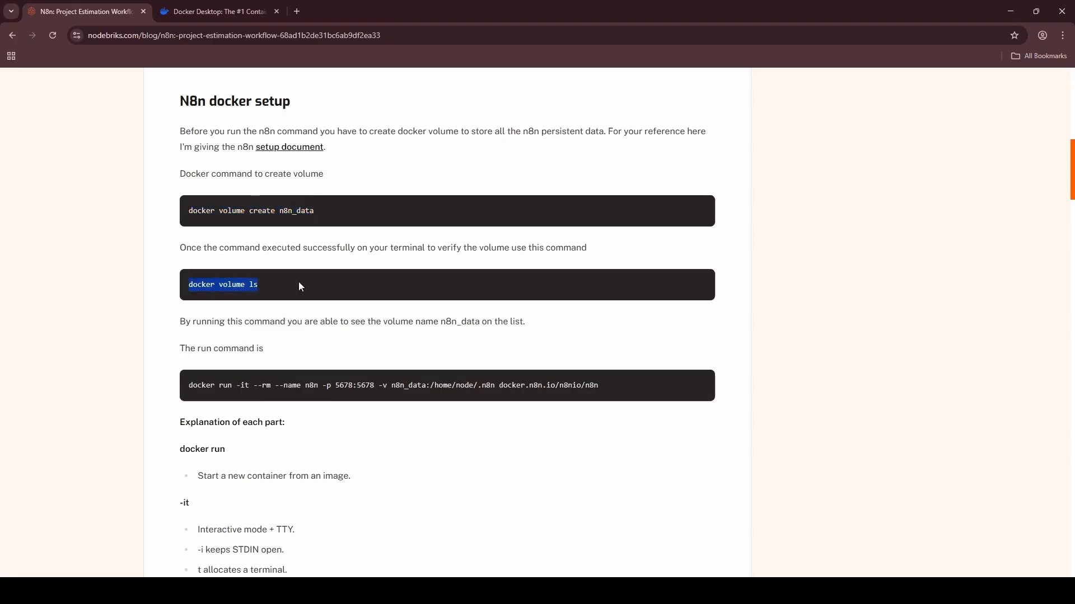
Run the blog's docker run command to start n8n on port 5678 with the n8n_data volume.
click(228, 338)
drag(191, 386, 616, 382)
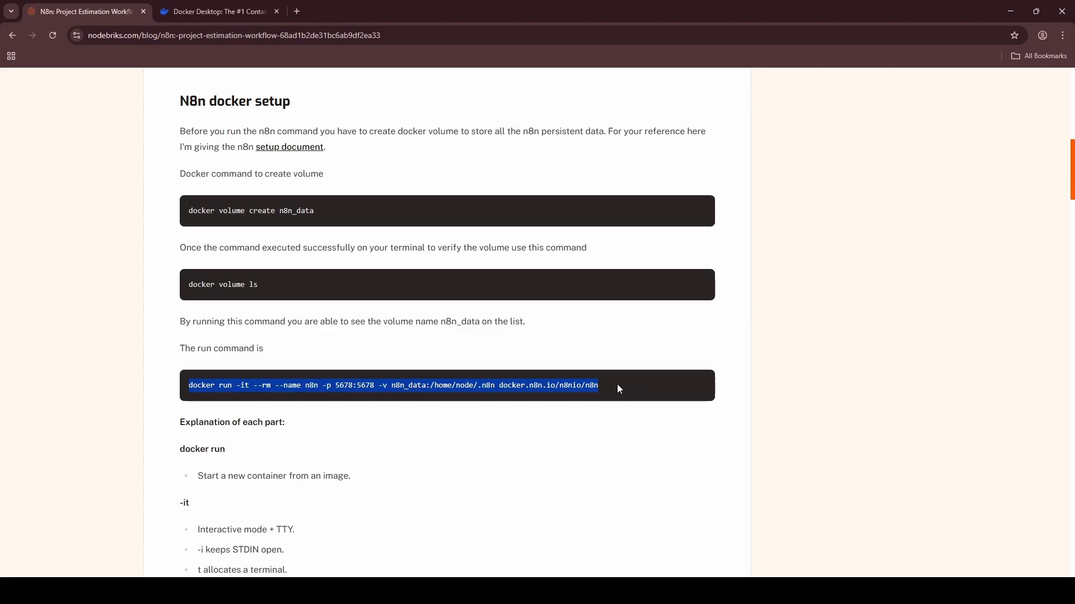
scroll(616, 384, down, 3)
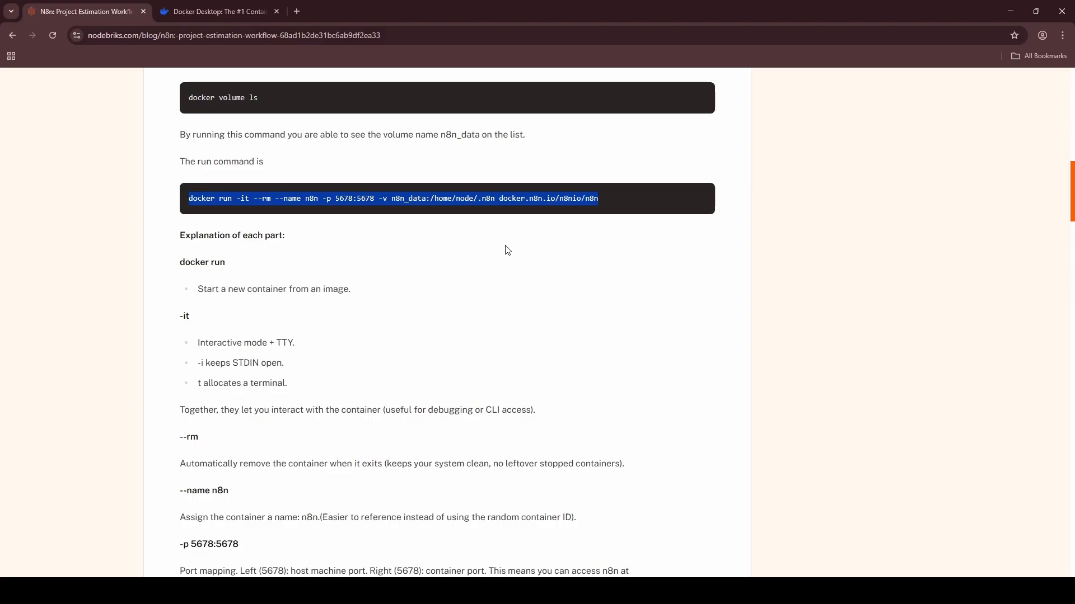
key(alt+Tab)
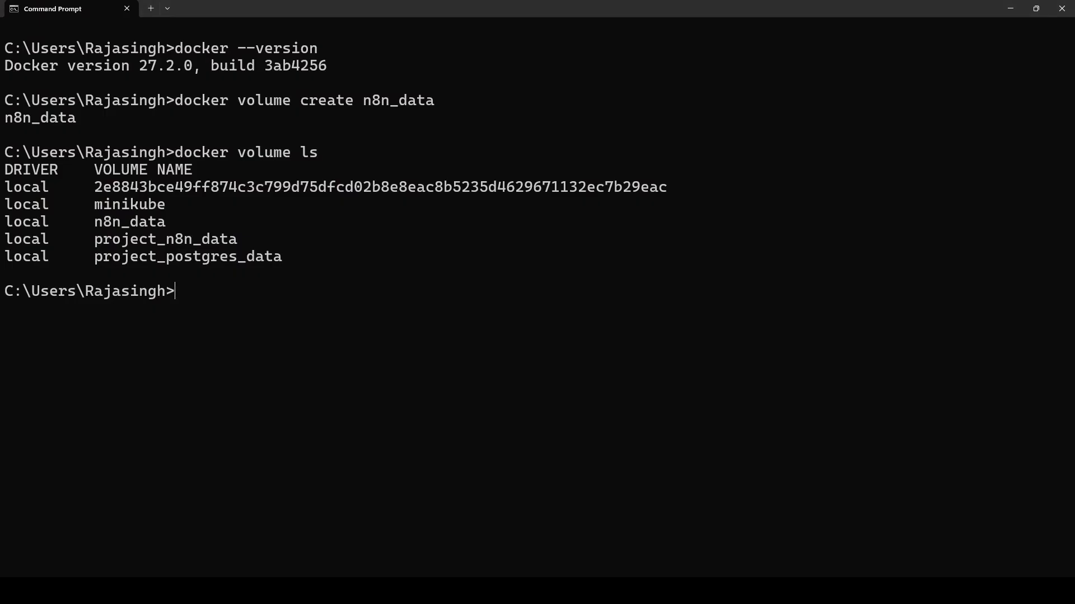
key(ctrl+v)
key(Return)
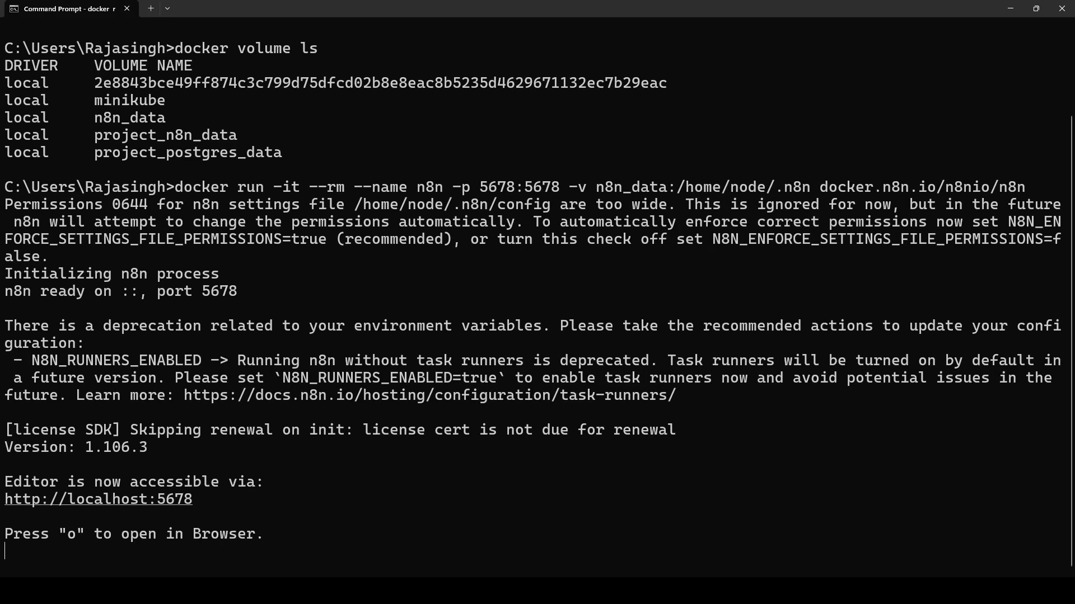
drag(210, 499, 4, 500)
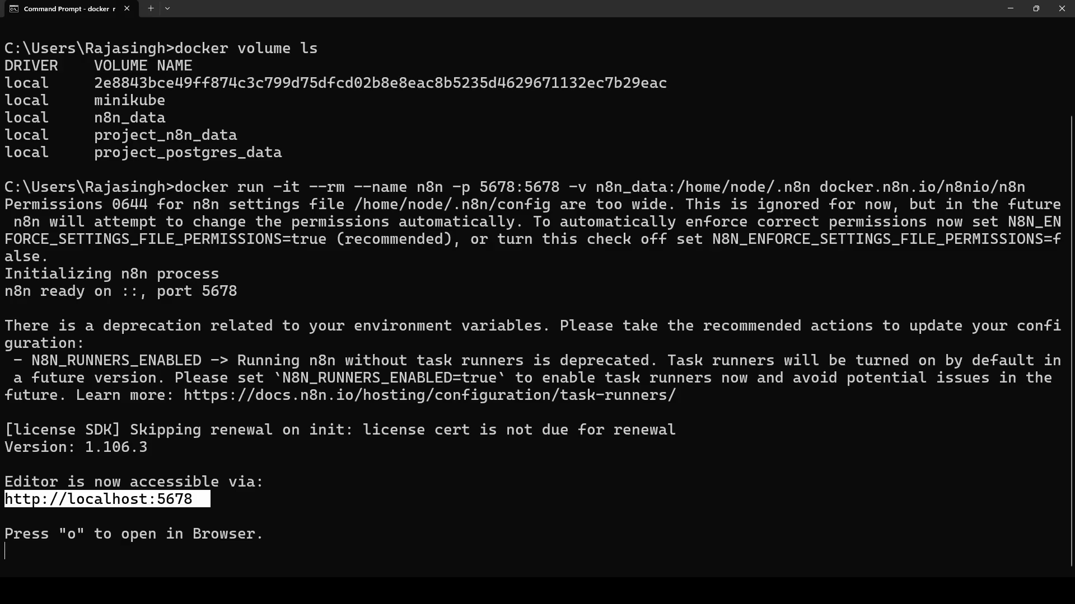
key(ctrl+c)
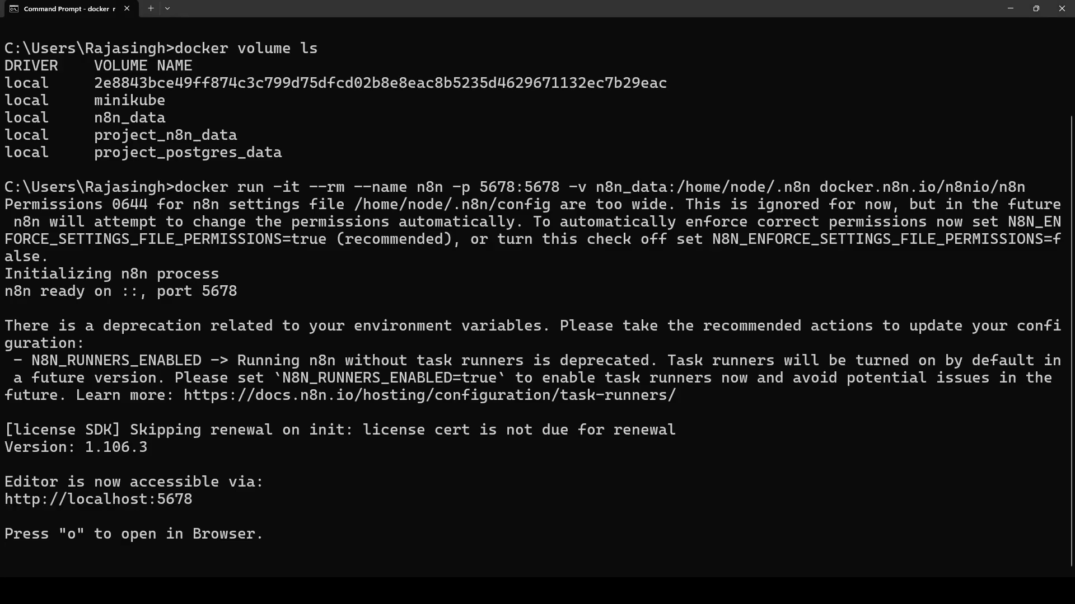
key(alt+Tab)
click(297, 11)
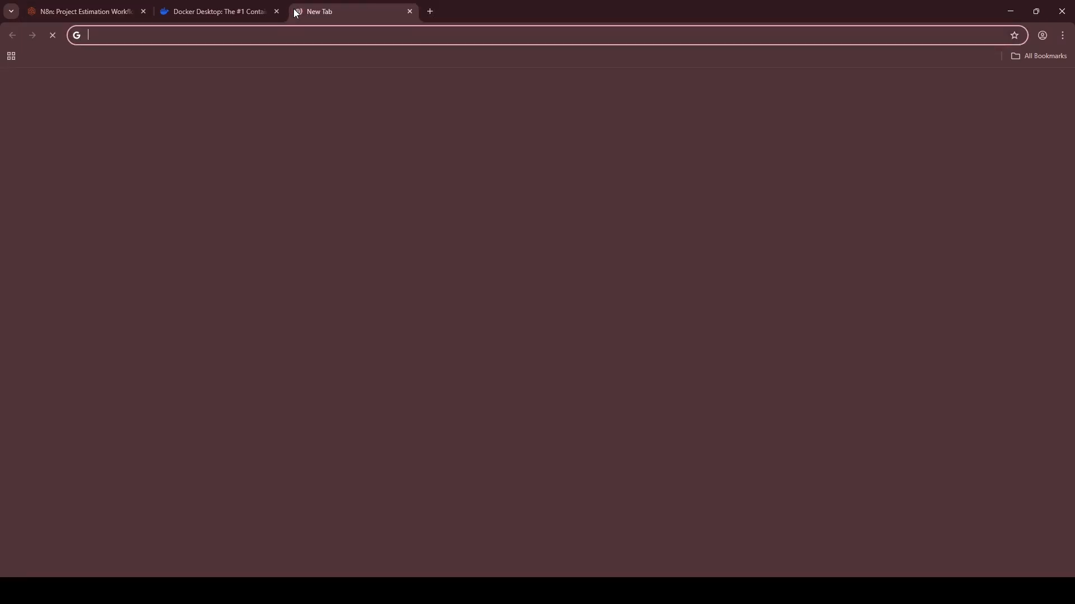
key(ctrl+v)
key(Return)
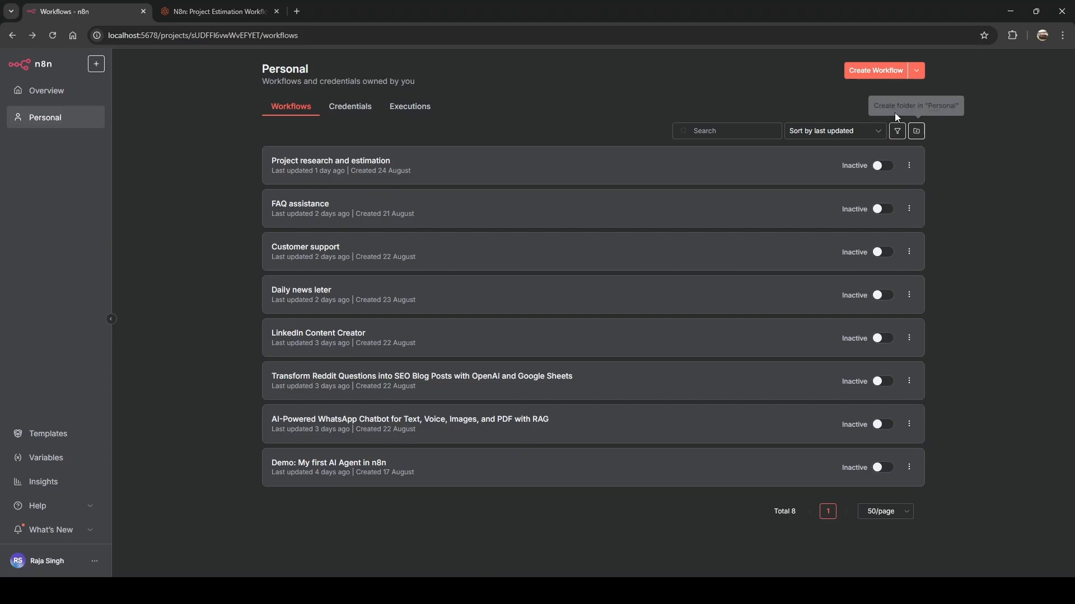
Create a new workflow named 'project-workflow' and save it.
click(865, 73)
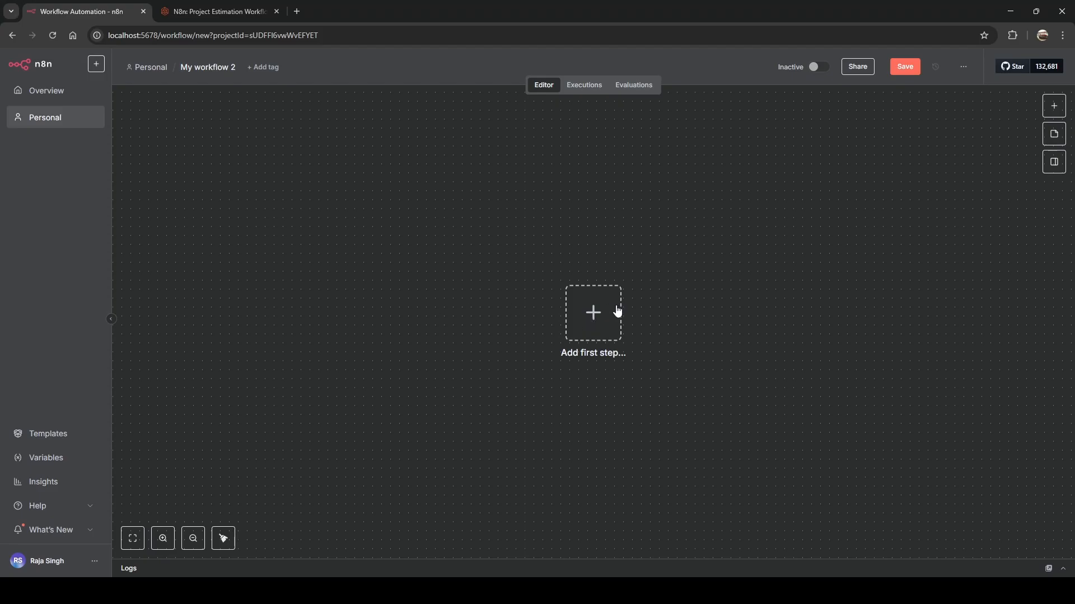
click(199, 69)
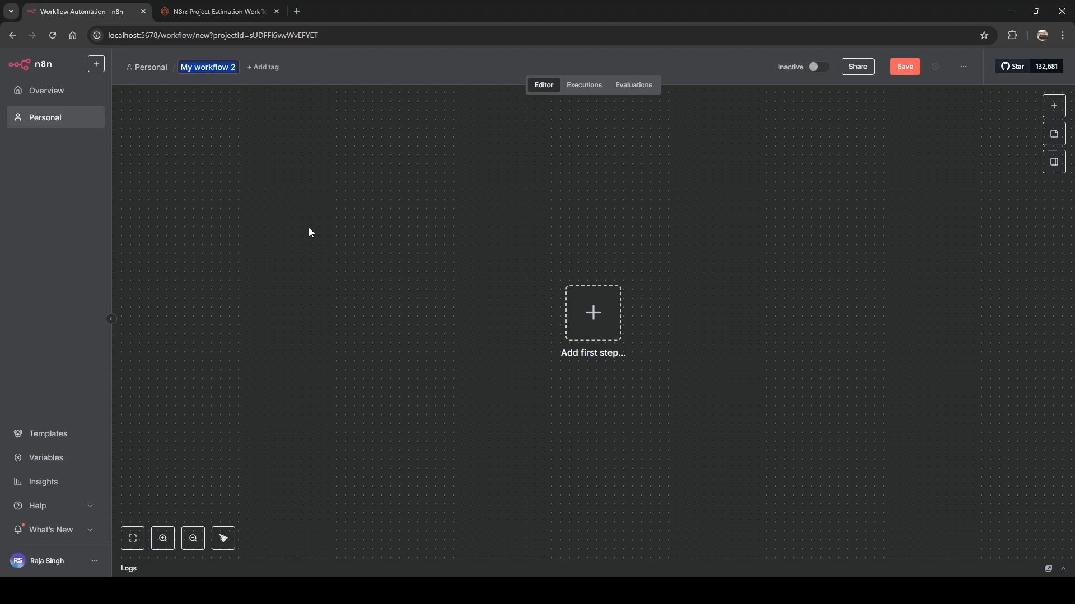
text(pr)
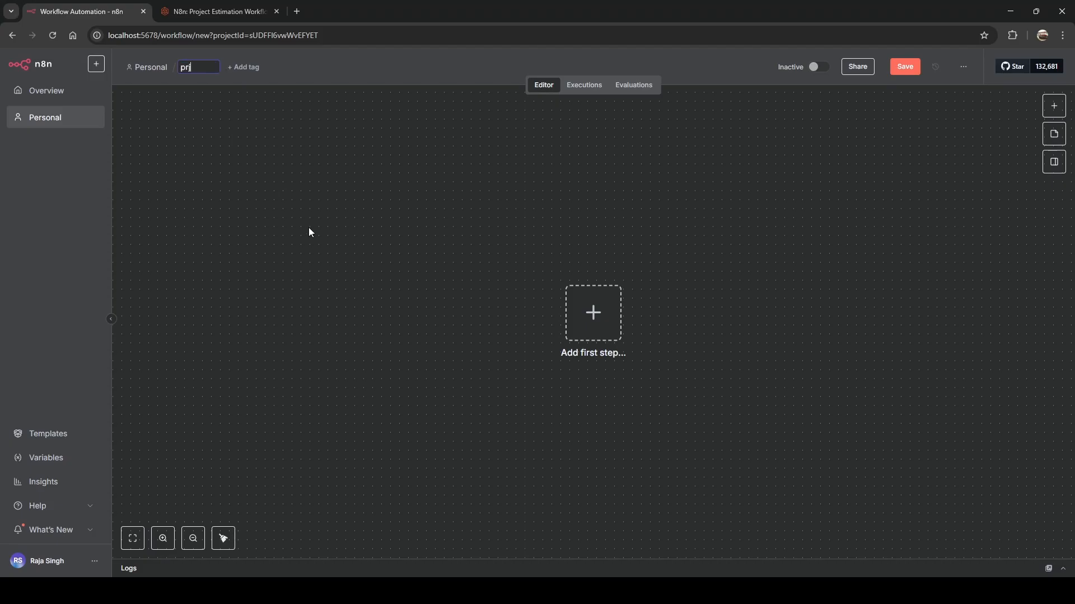
text(je)
key(BackSpace)
key(BackSpace)
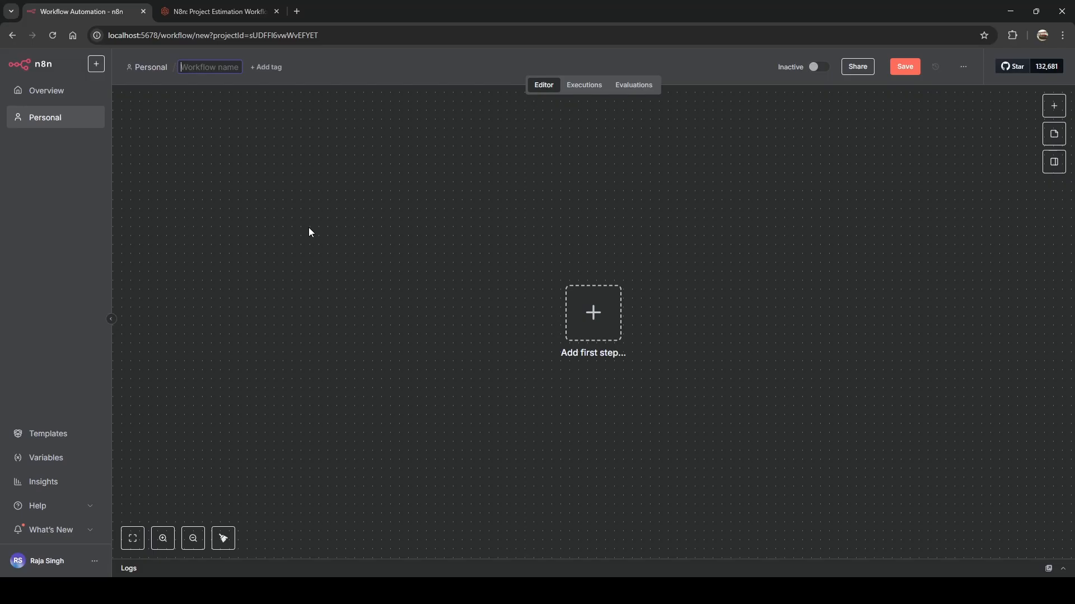
text(project)
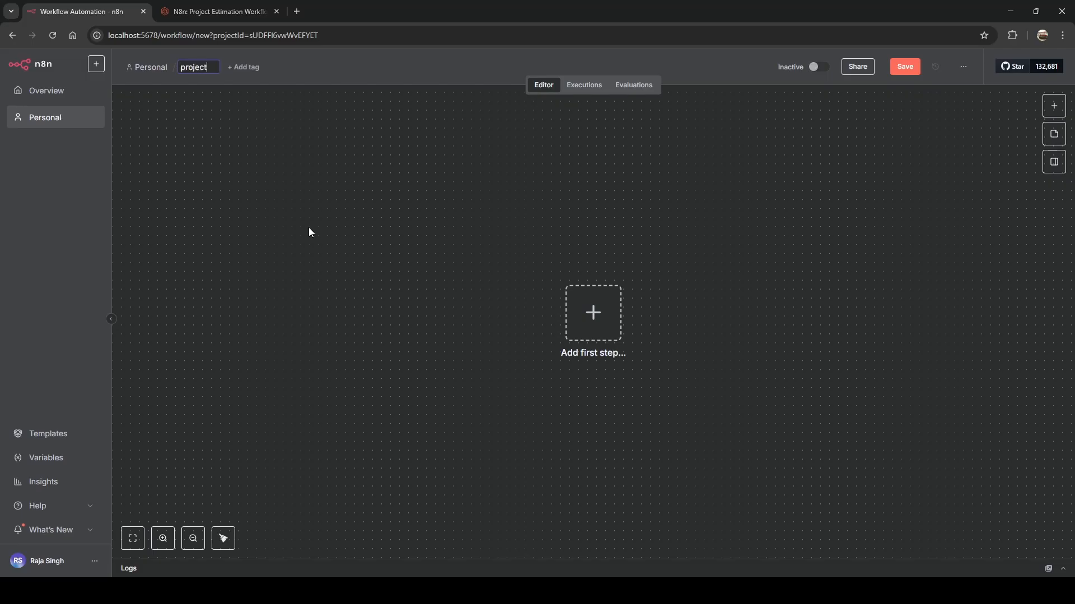
text(-workfloe)
key(BackSpace)
text(w)
key(Return)
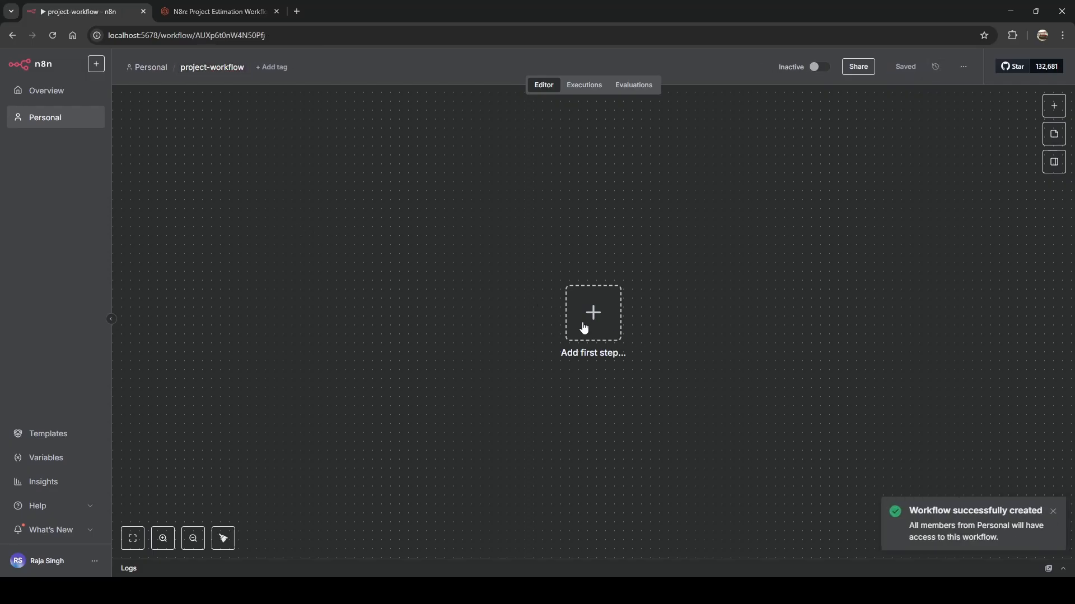
click(584, 328)
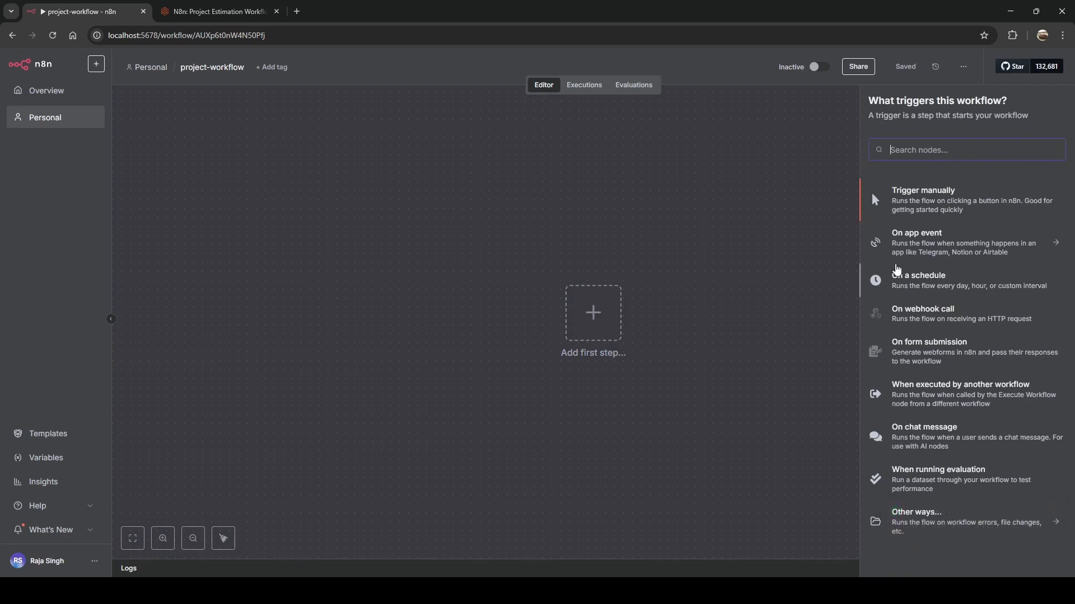
Add an Email Trigger (IMAP) node by searching 'email i', and begin a new IMAP credential.
text(email)
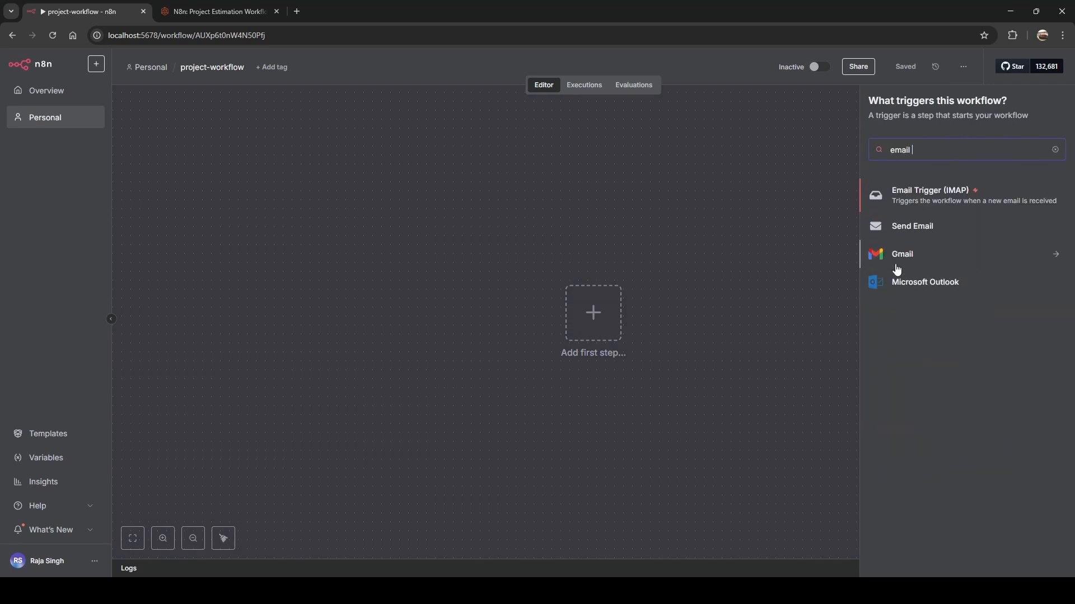
text( i)
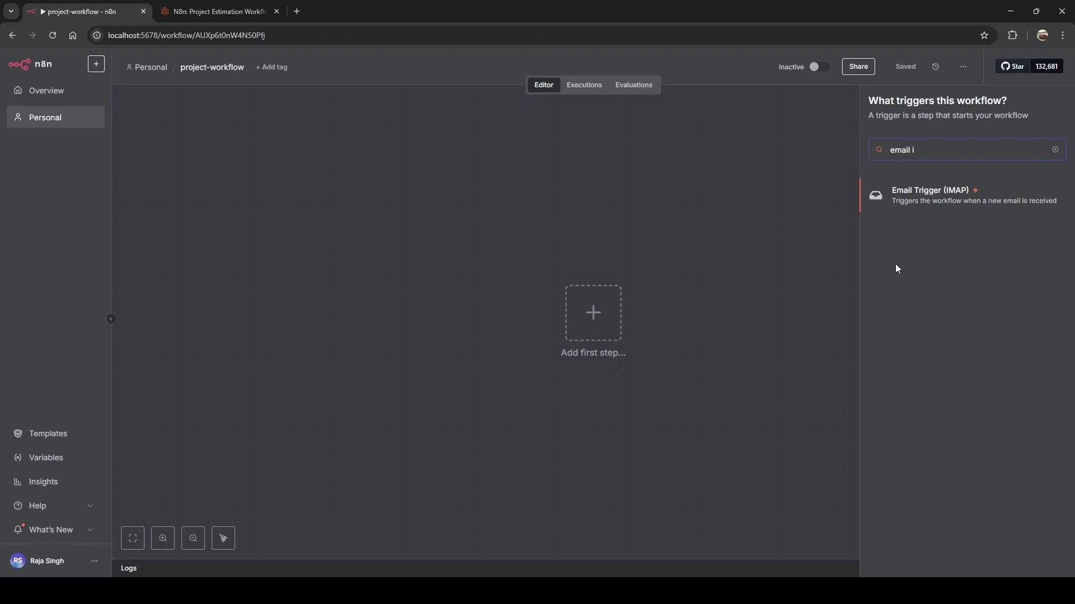
click(932, 200)
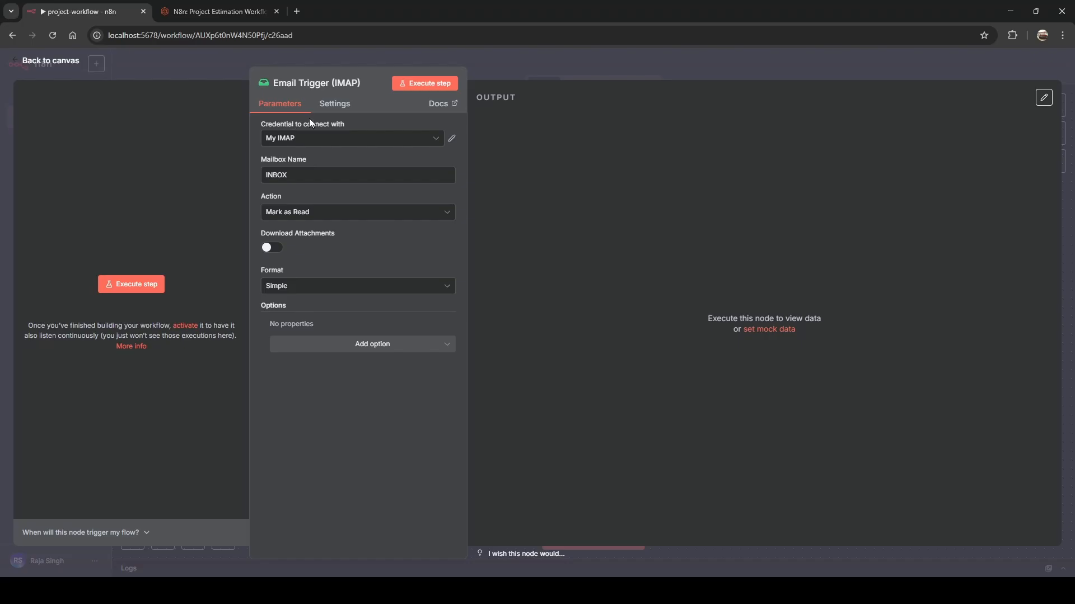
click(422, 142)
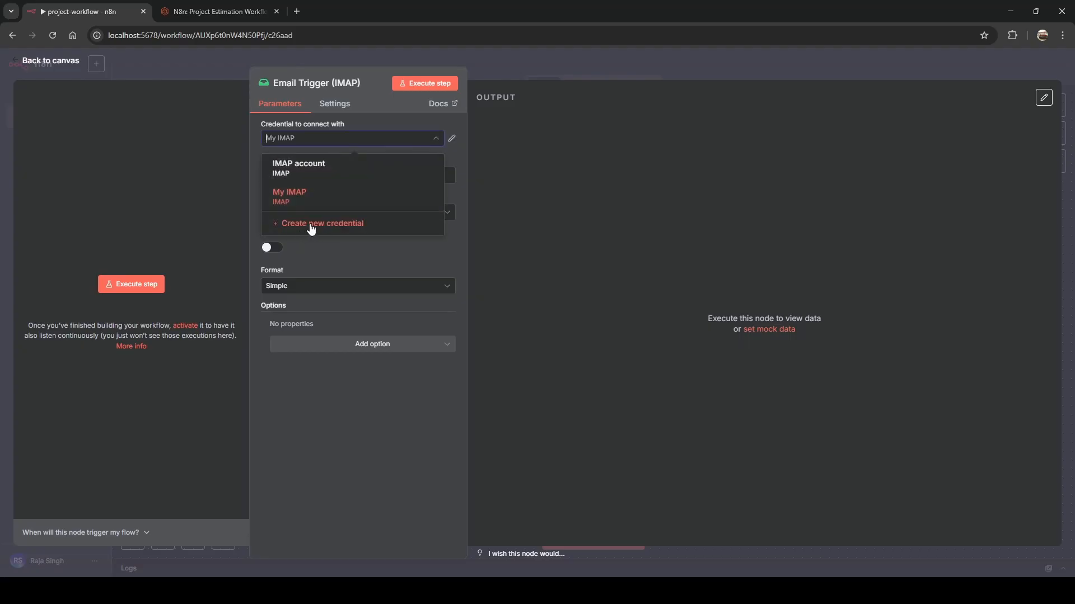
click(313, 227)
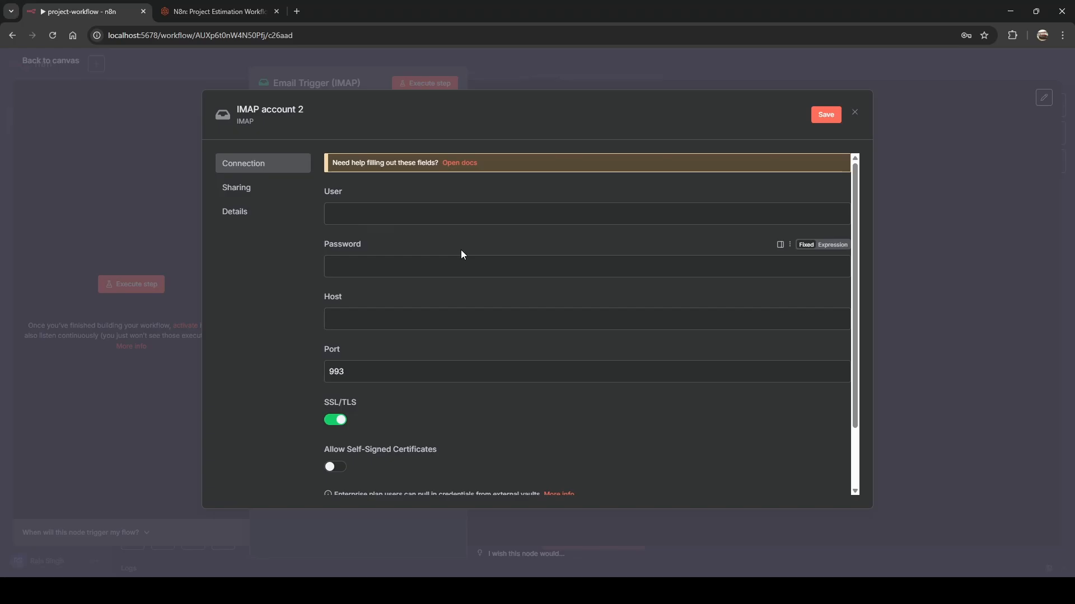
Rename the new IMAP credential to 'IMAP dev'.
click(267, 109)
key(Right)
key(ctrl+shift+Left)
key(ctrl+shift+Left)
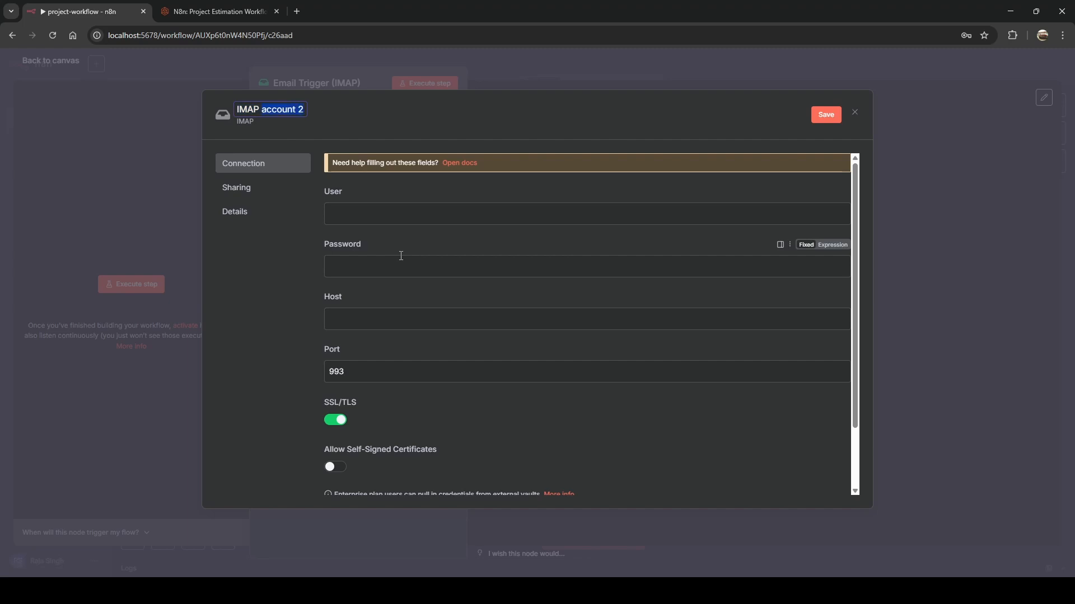
text(dev)
click(285, 295)
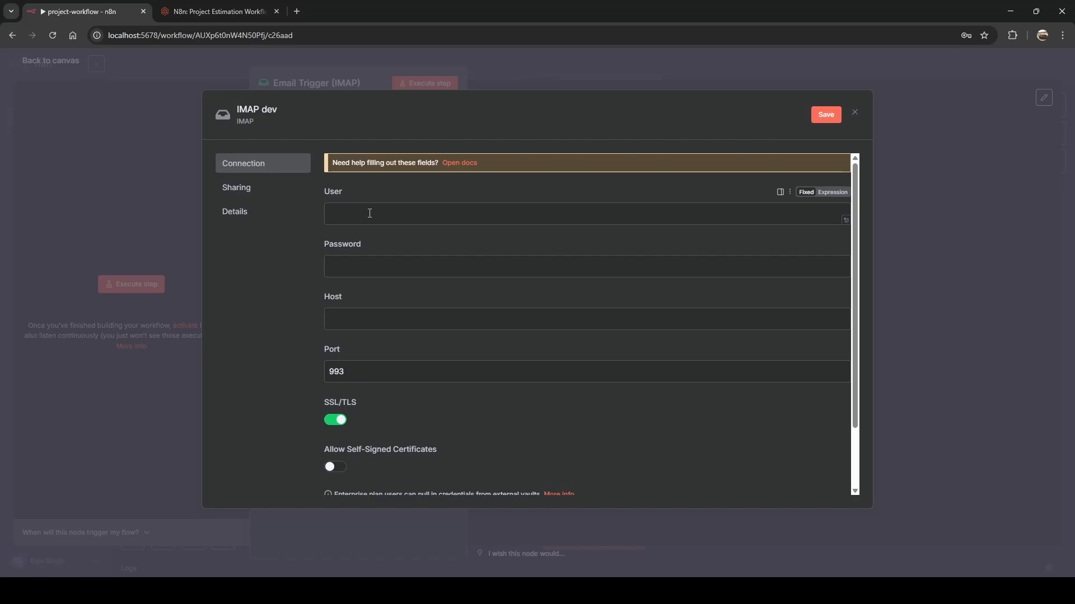
Enter the mailbox account's e-mail address as User and its password, then return to the blog.
click(353, 216)
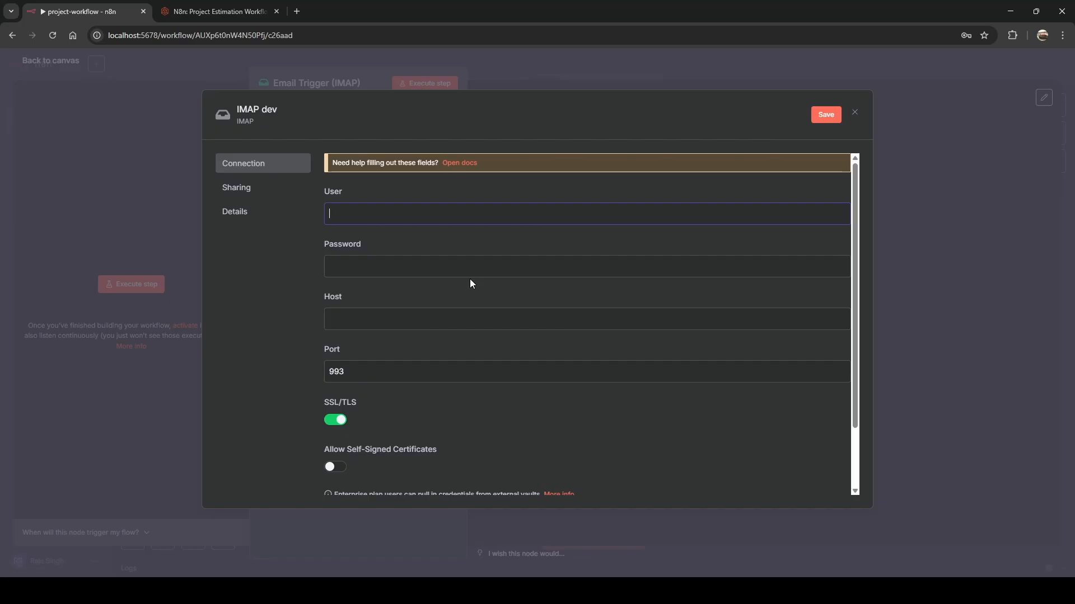
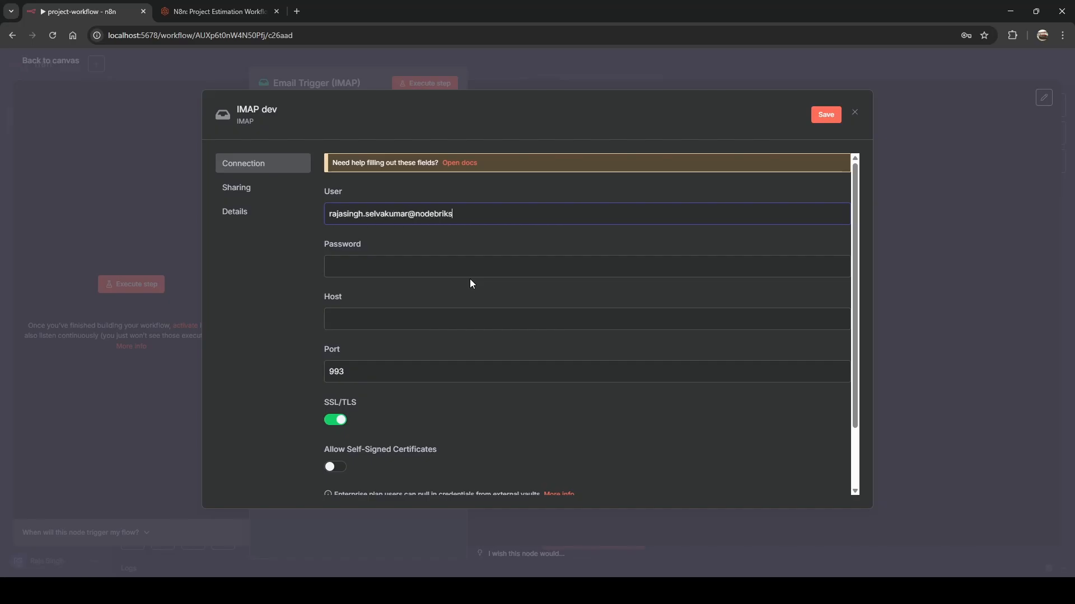
click(511, 271)
text(••••••••••)
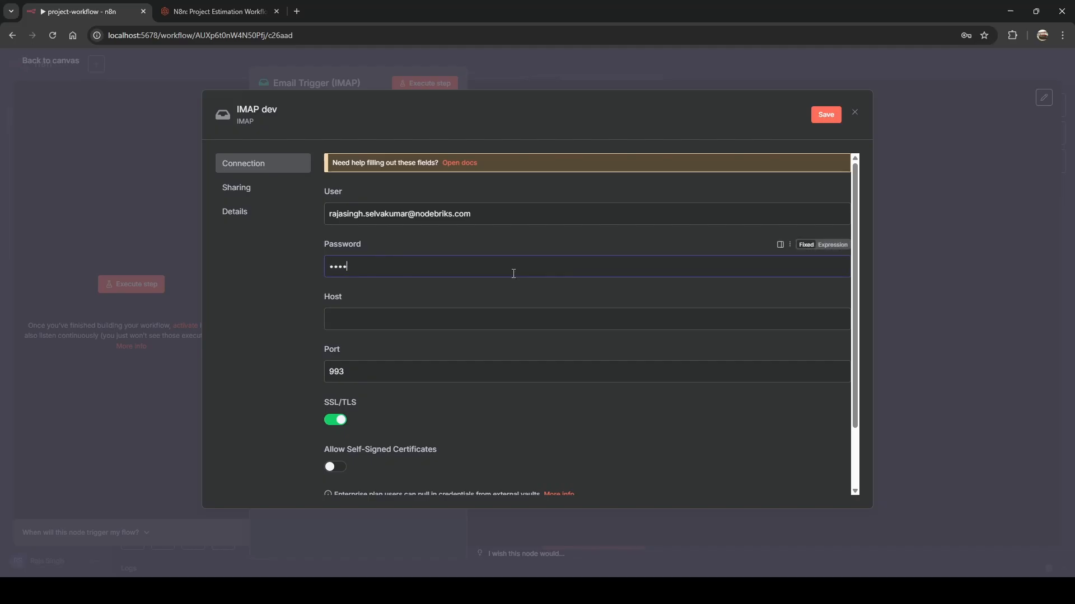
text(•••••)
click(312, 297)
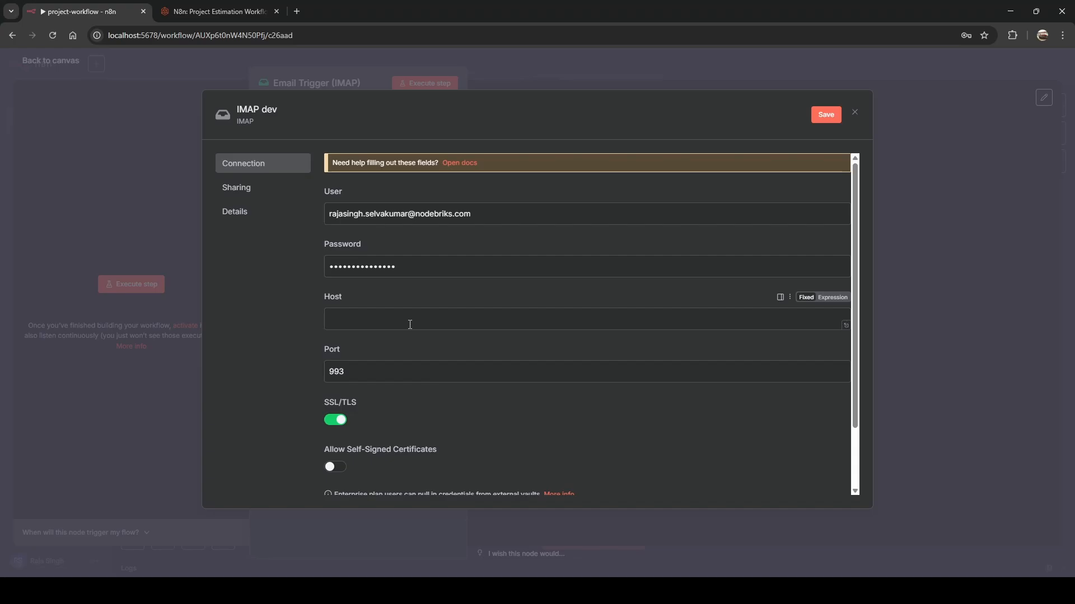
click(203, 18)
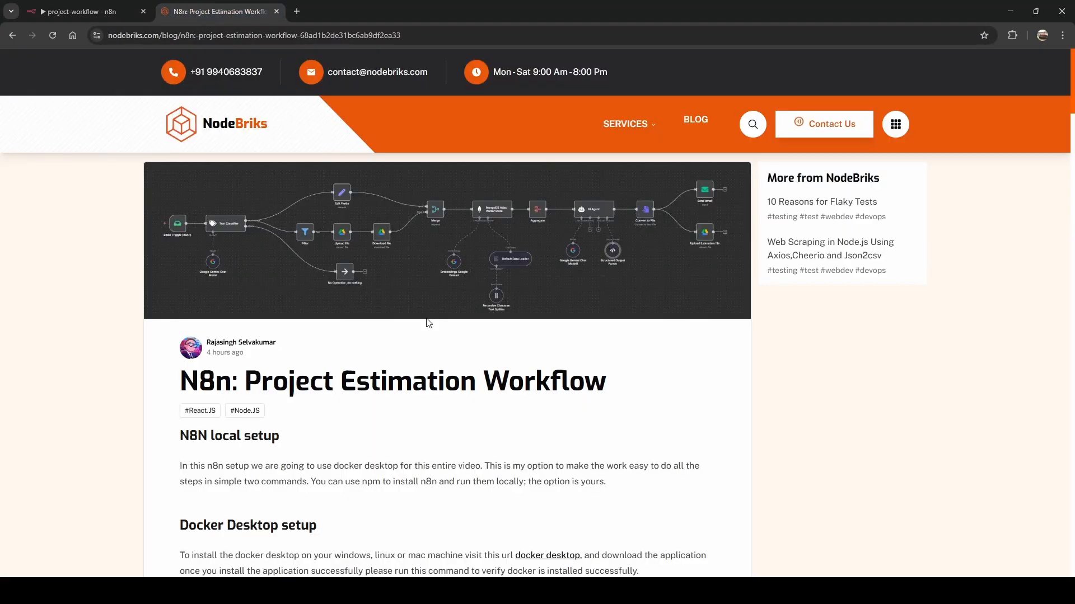
Scroll to the blog's Trigger Email IMAP section and copy the server address imap.secureserver.net.
scroll(429, 323, down, 6)
scroll(428, 323, down, 14)
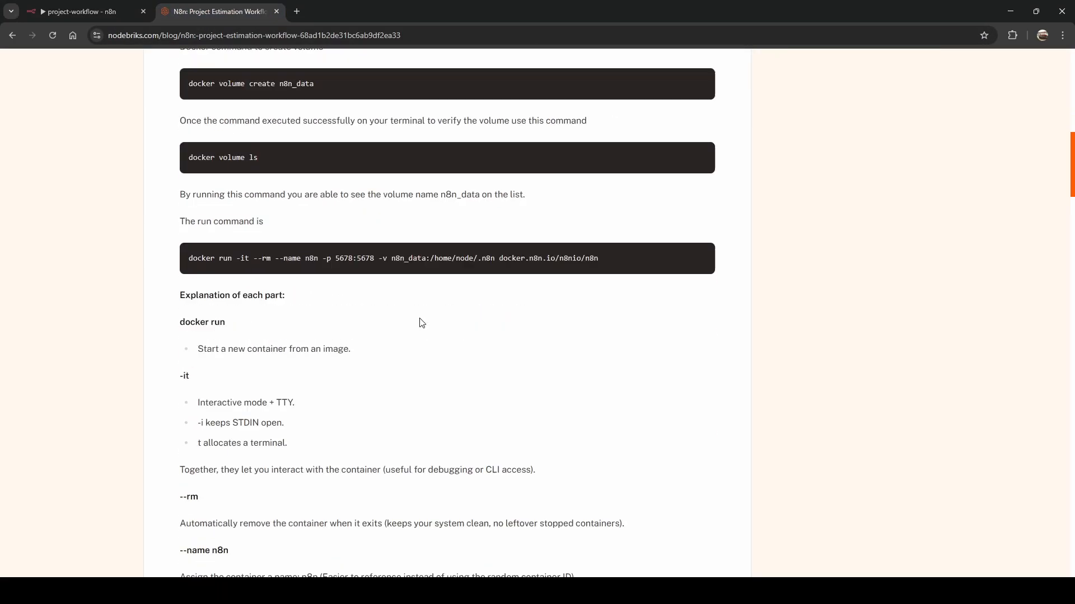
scroll(422, 323, down, 3)
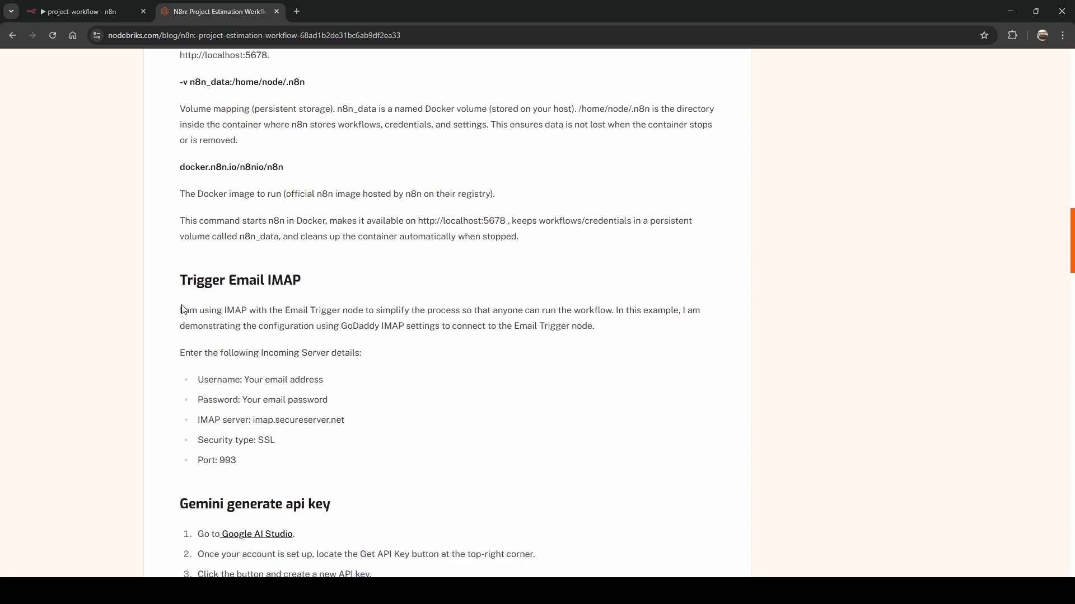
drag(180, 310, 294, 460)
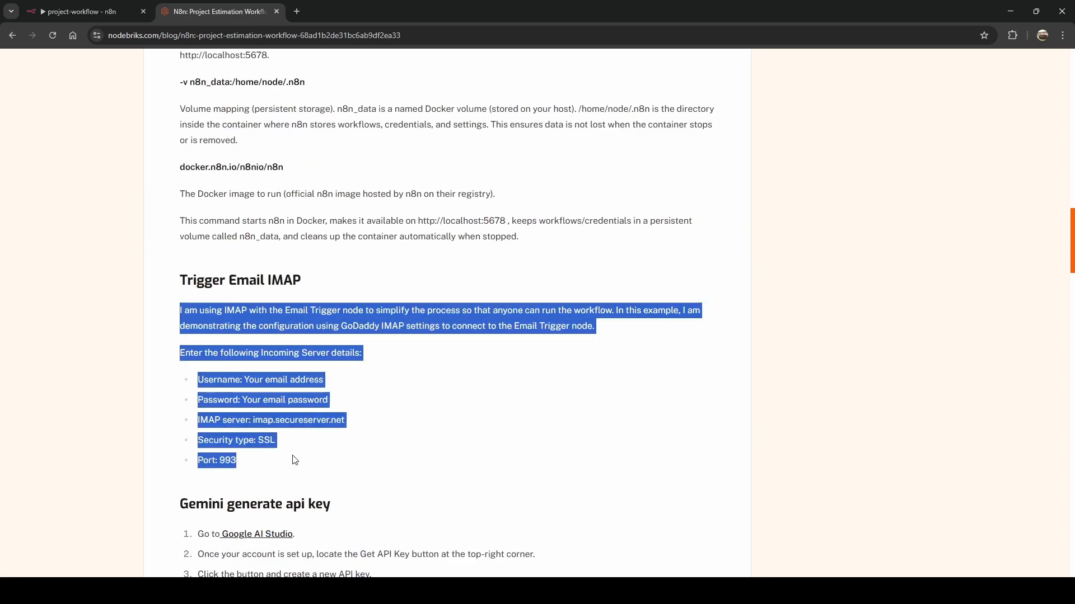
click(295, 459)
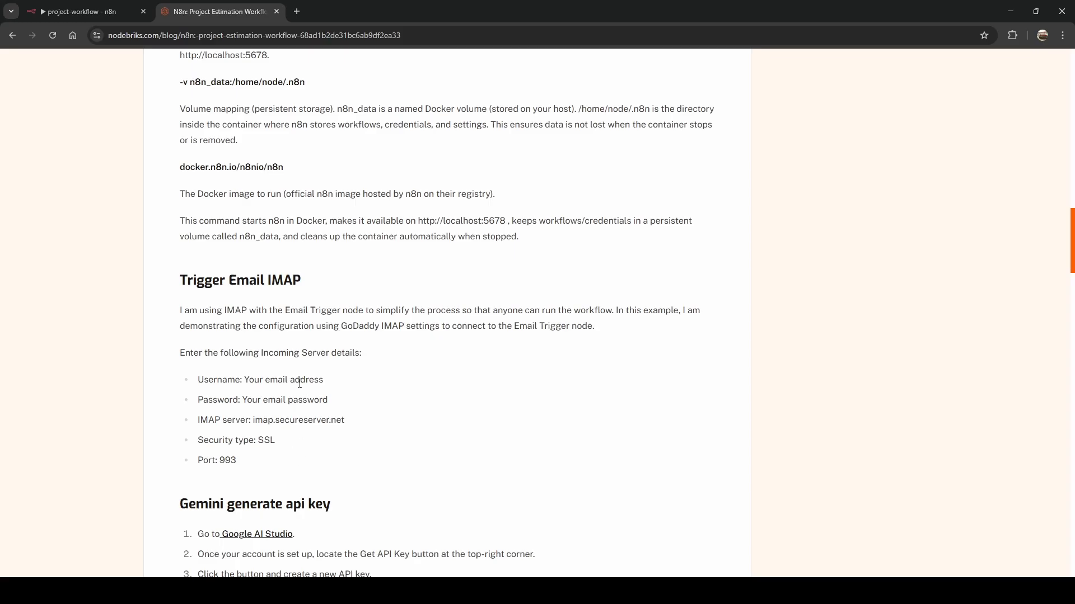
drag(254, 420, 361, 427)
key(ctrl+c)
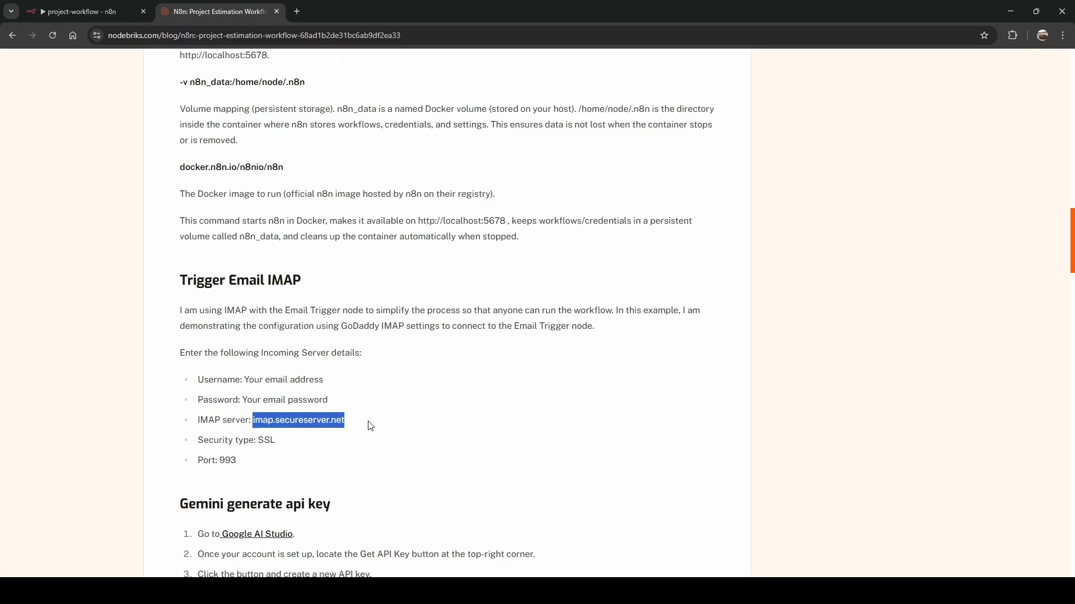
Paste imap.secureserver.net as the IMAP dev Host, save after a successful connection test, and close the dialog.
click(93, 12)
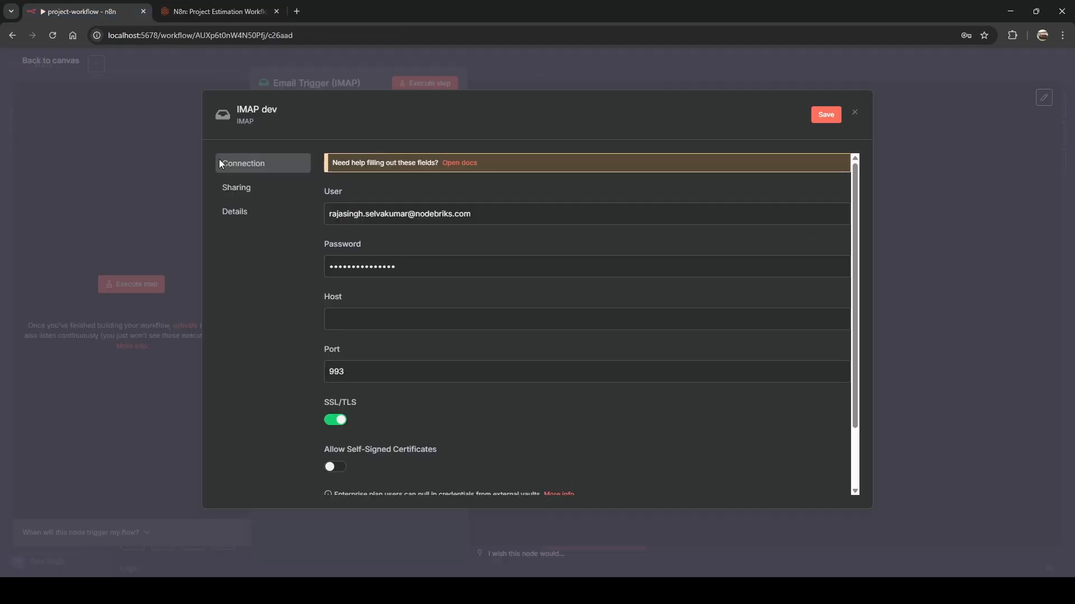
click(397, 326)
key(ctrl+v)
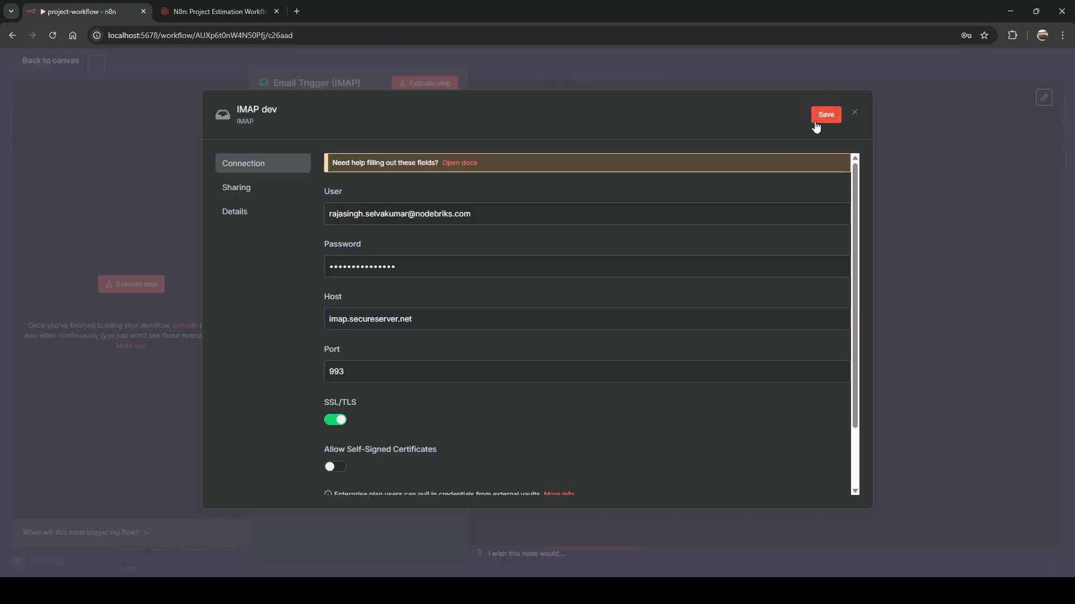
click(815, 122)
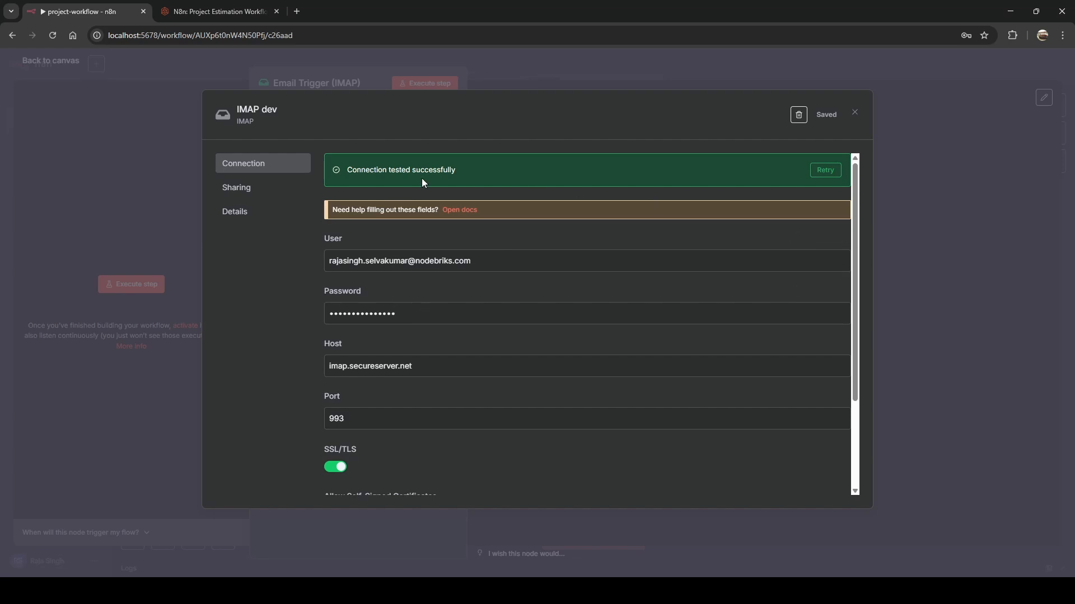
click(855, 112)
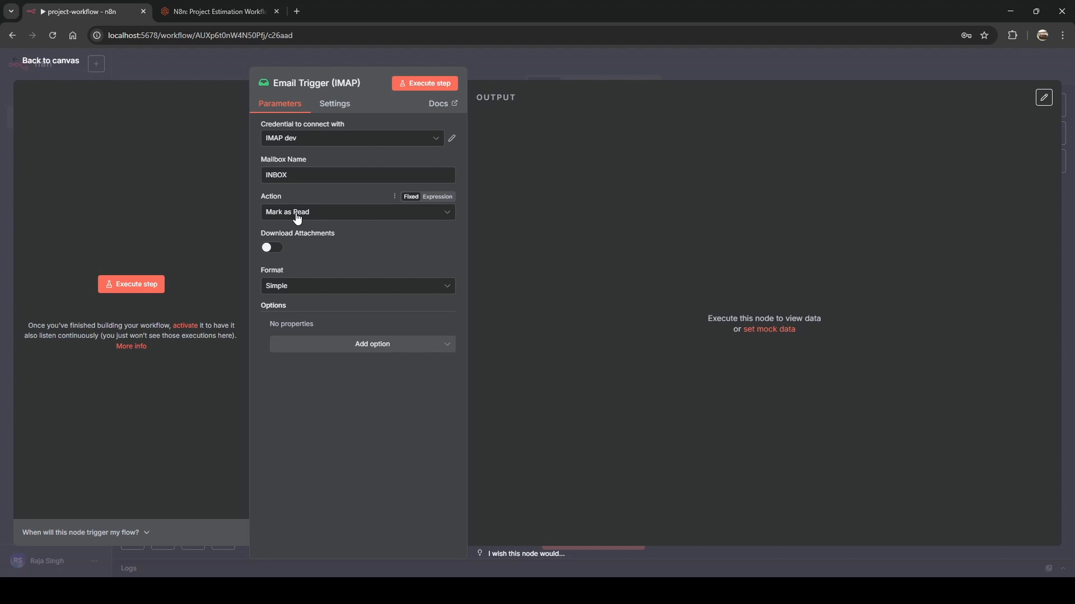
Set the Email Trigger action to Nothing and turn on downloading attachments.
click(297, 218)
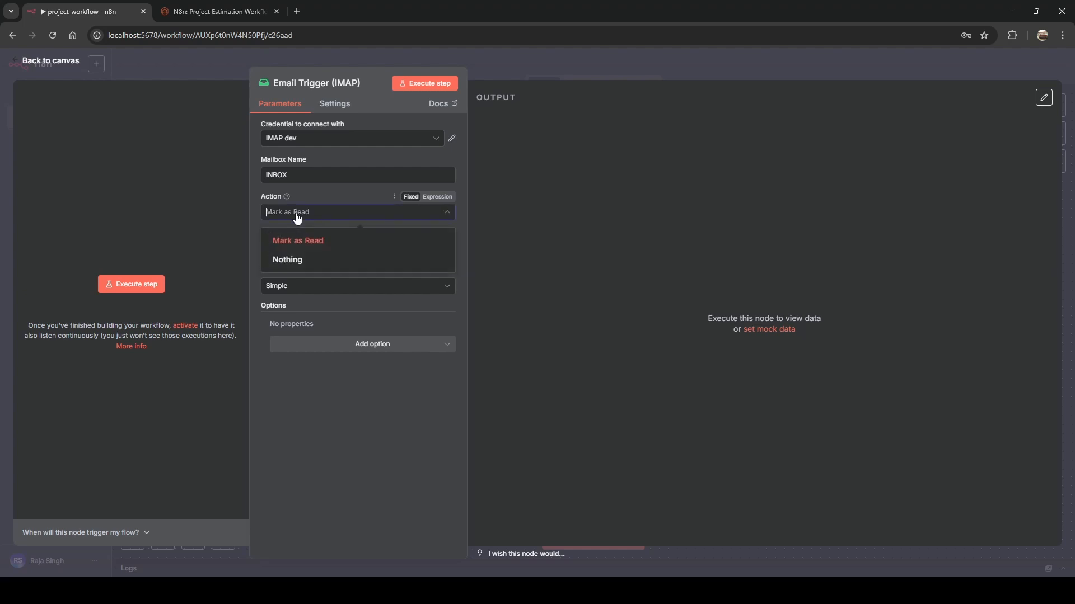
click(311, 262)
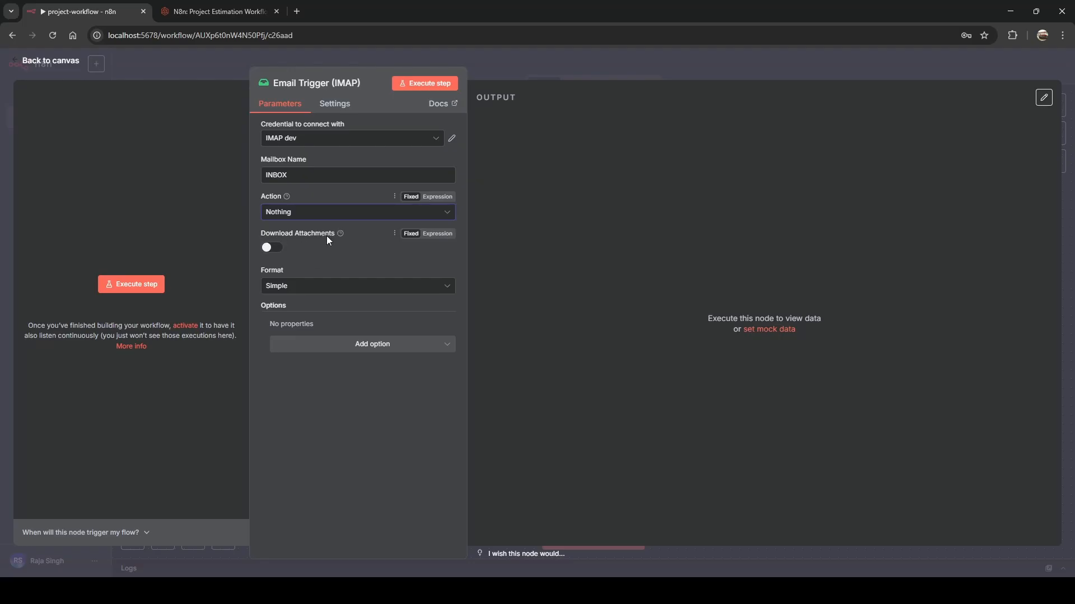
click(273, 248)
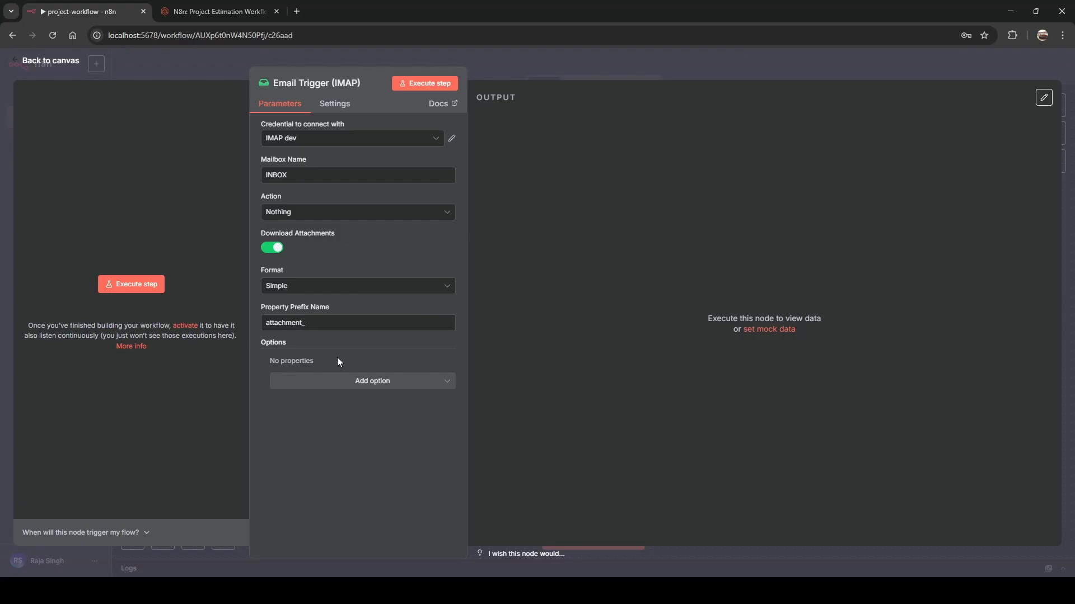
Execute the trigger and inspect its output, finding Tire_Aggregator_Enterprise_Application.docx under Binary.
click(140, 286)
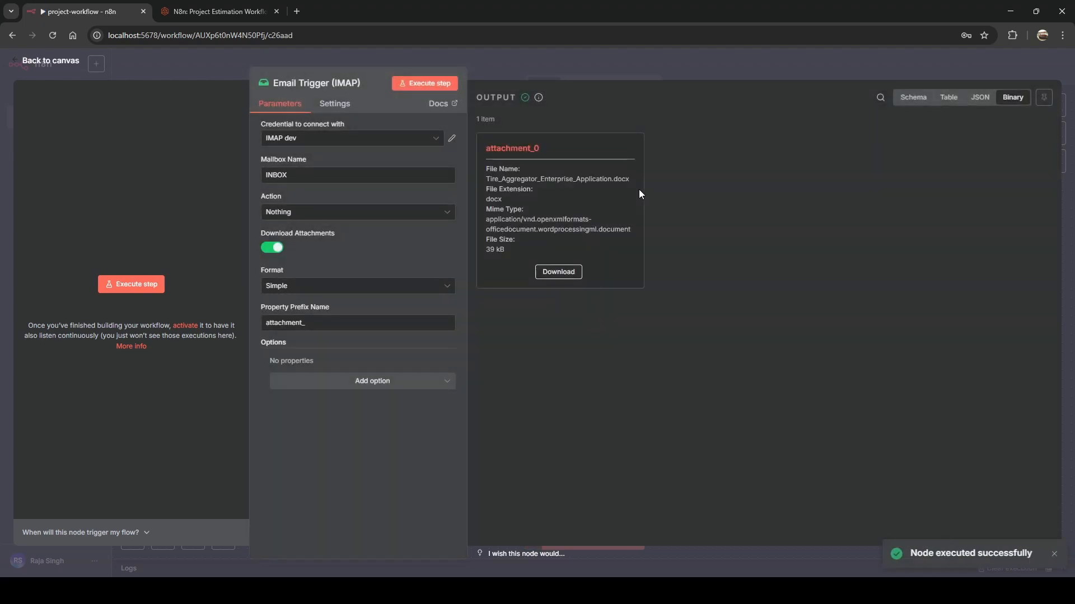
click(949, 98)
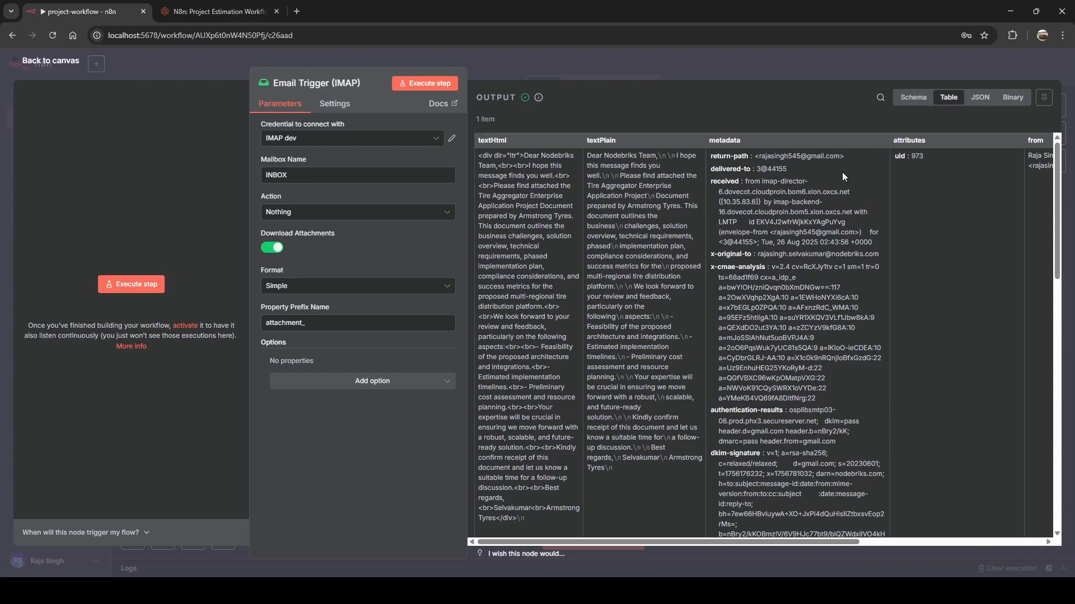
click(906, 99)
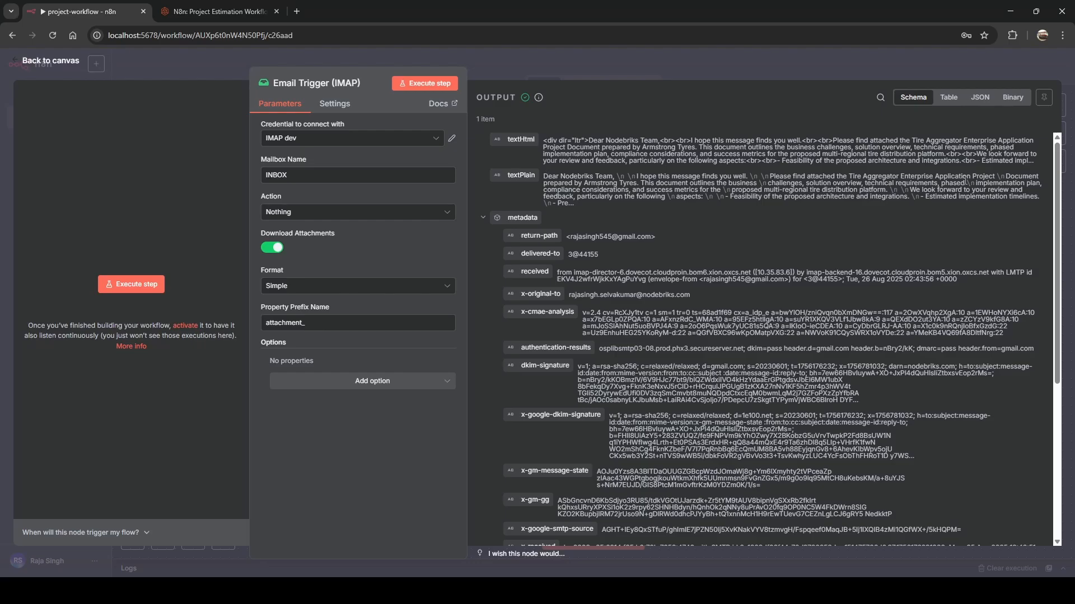
click(1009, 99)
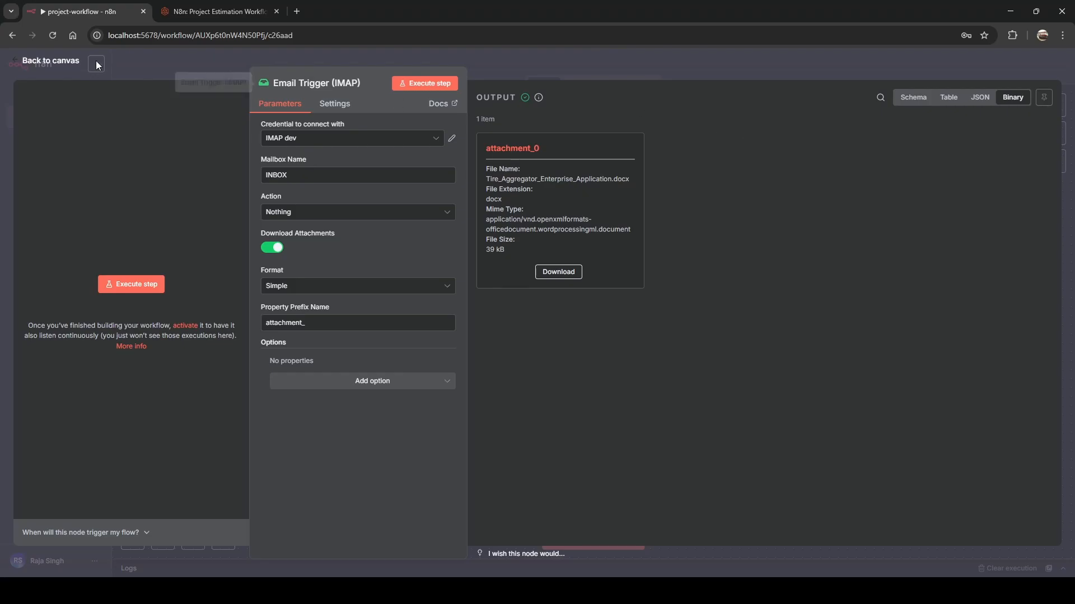
From the IMAP trigger's output, search 'text' and add a Text Classifier node, then reopen it.
click(215, 69)
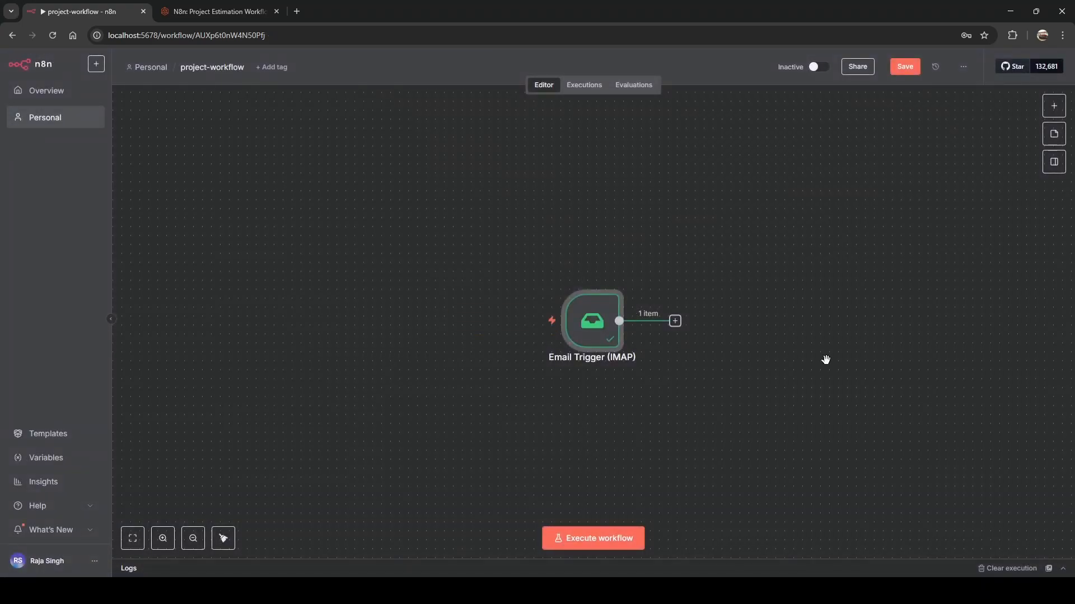
drag(826, 360, 439, 315)
click(441, 316)
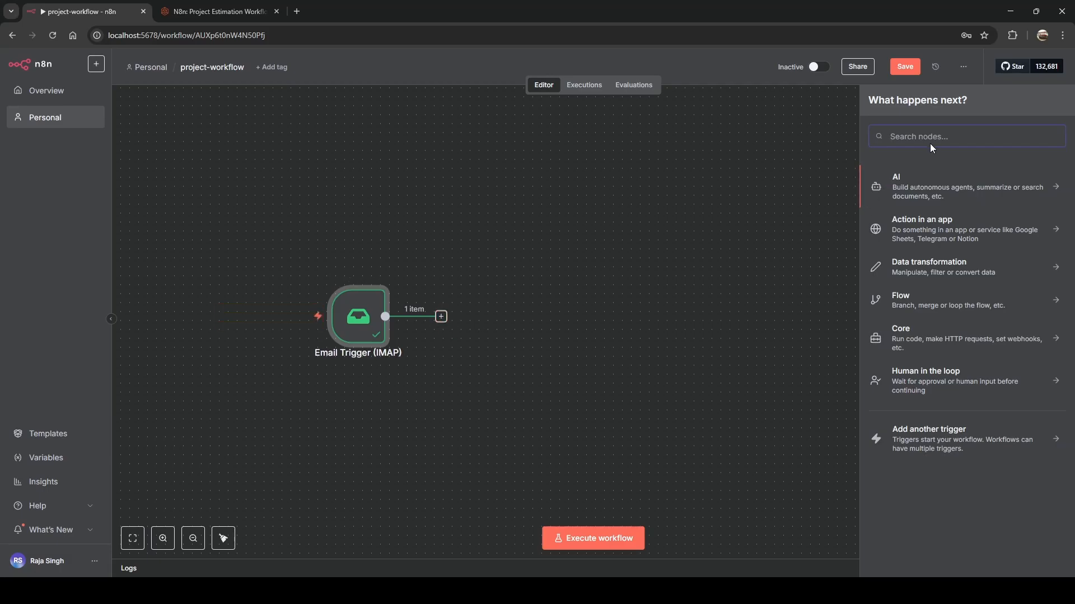
text(text)
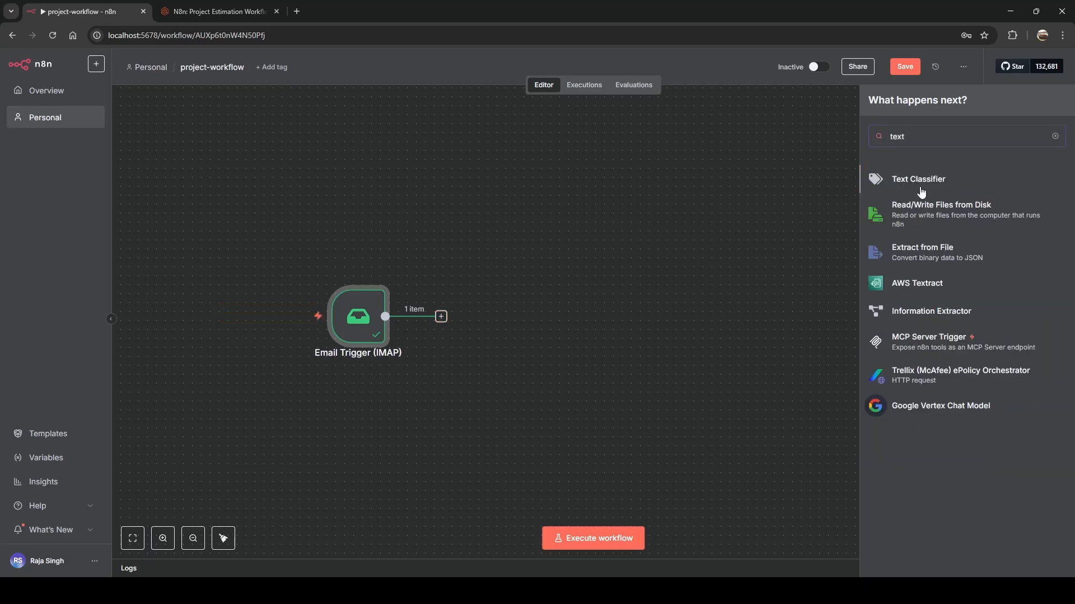
click(920, 188)
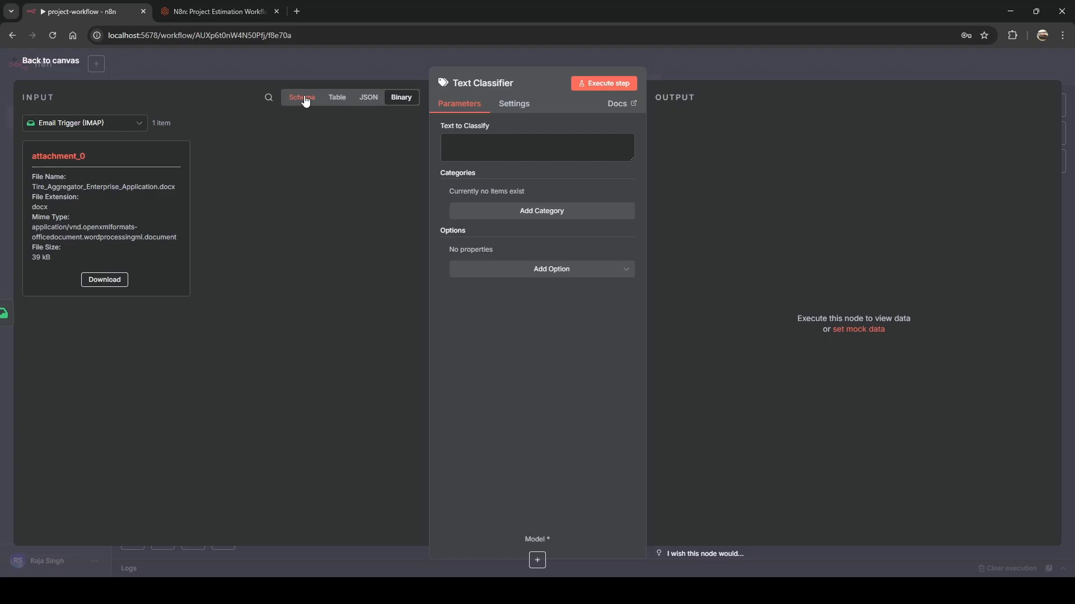
click(315, 64)
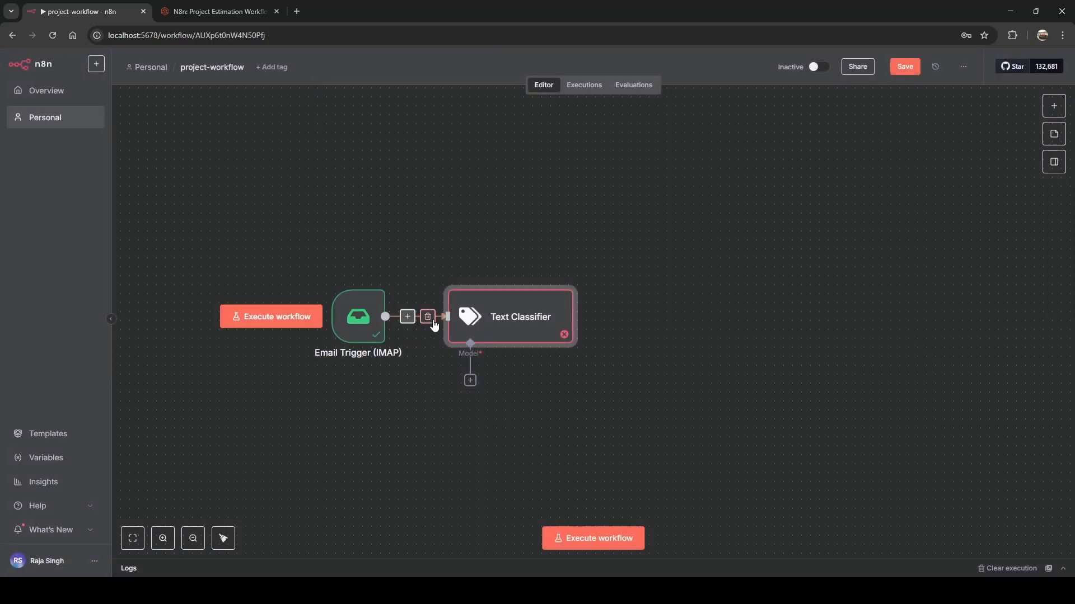
double_click(531, 328)
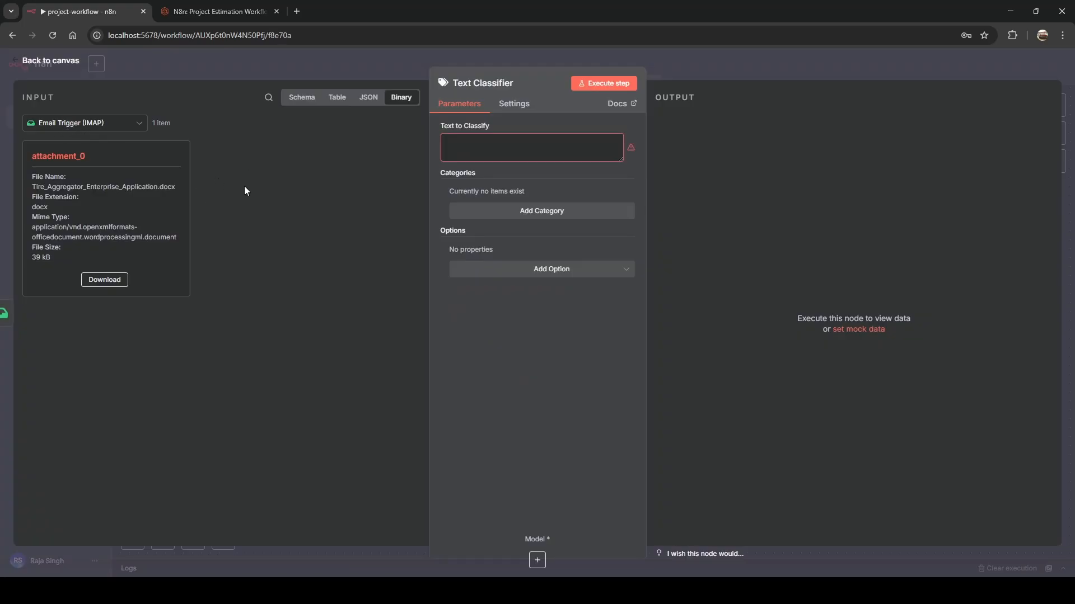
Set Text to Classify to the email's textPlain field from the schema view.
click(303, 98)
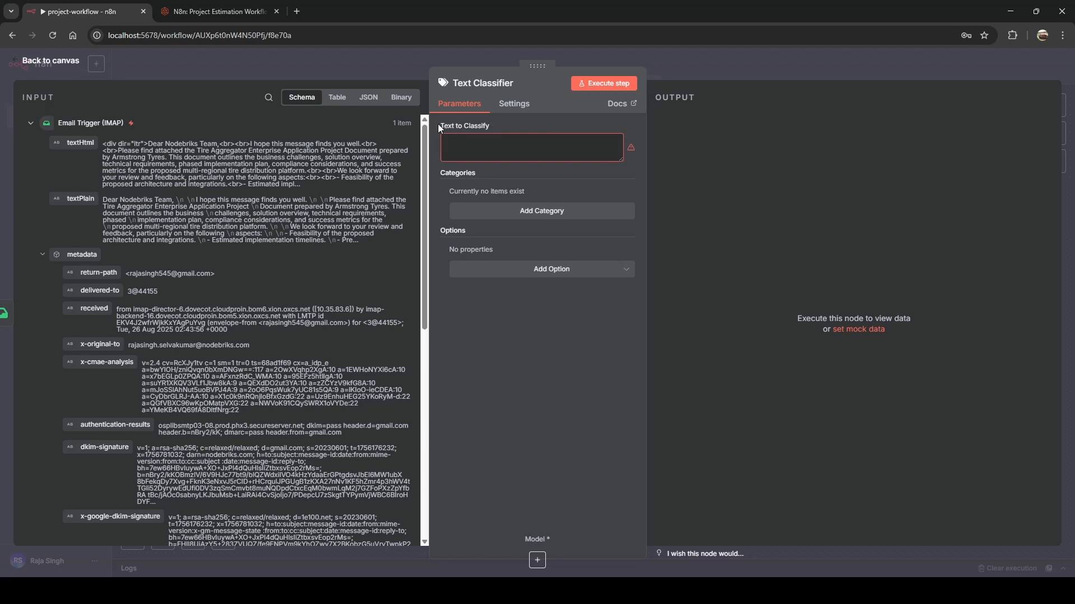
drag(439, 125, 466, 125)
drag(83, 199, 451, 148)
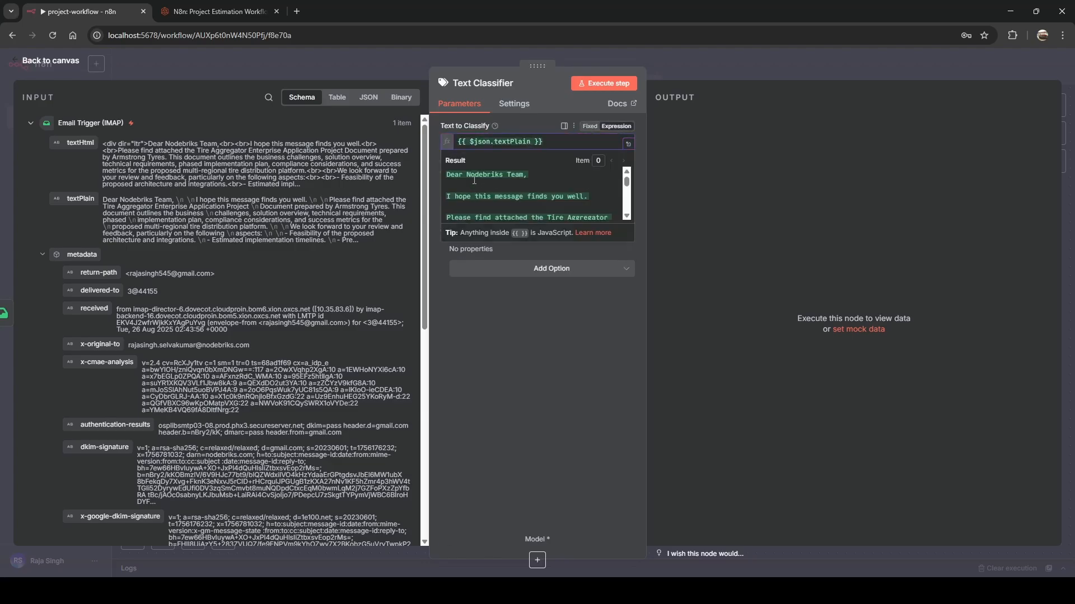
scroll(474, 180, down, 5)
scroll(474, 180, down, 5)
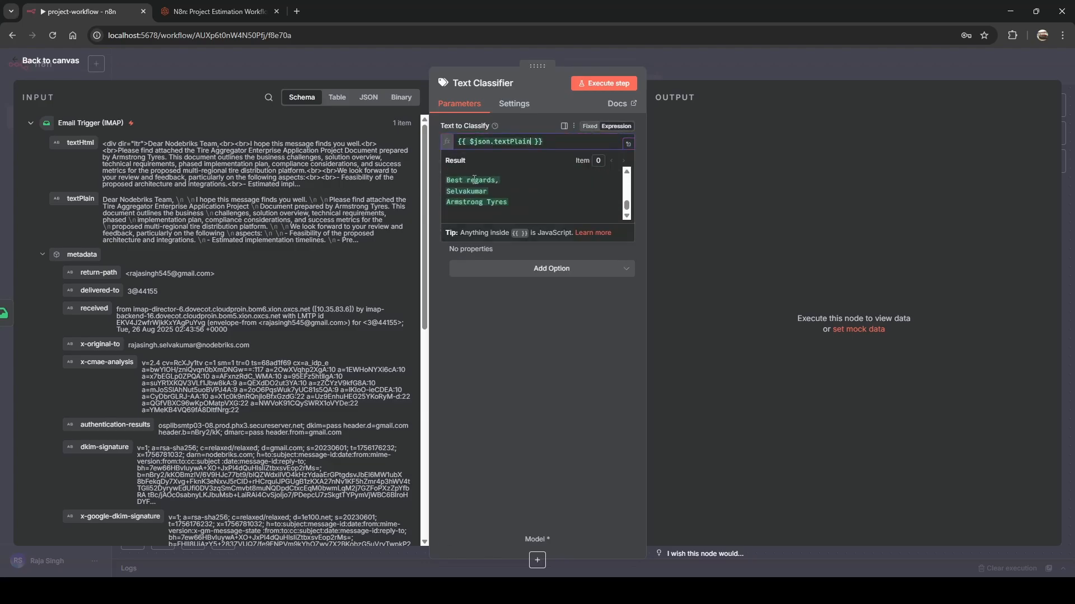
click(491, 329)
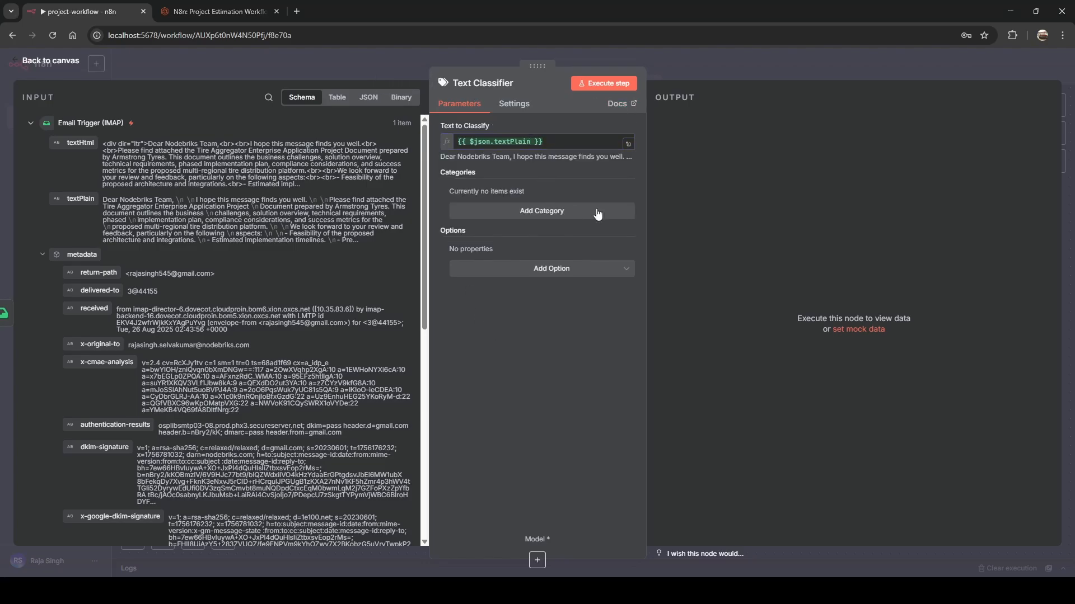
Add a first classification category named 'requirement'.
click(546, 211)
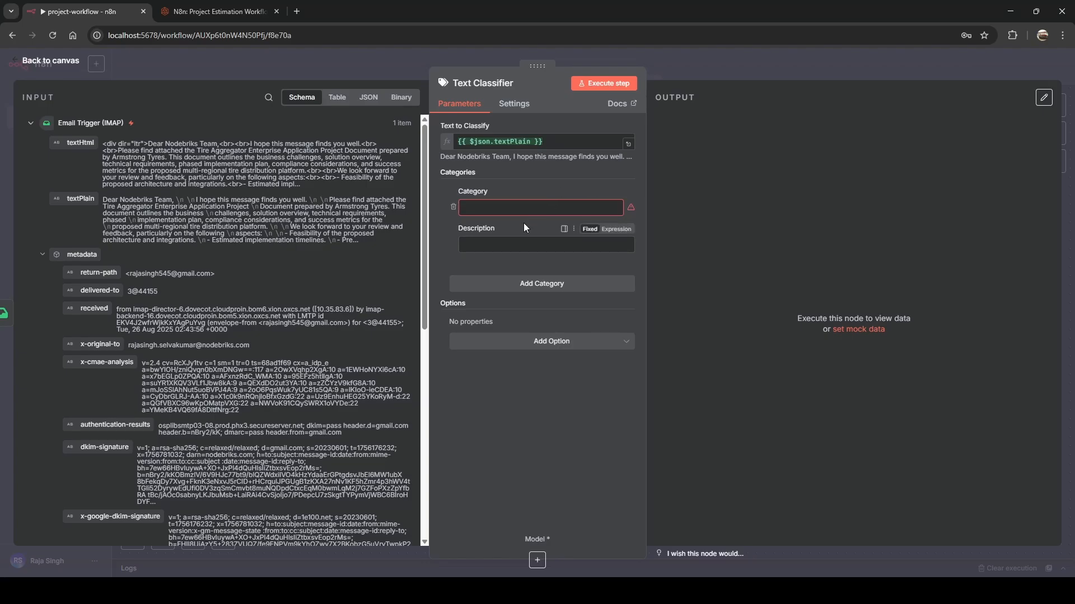
click(485, 206)
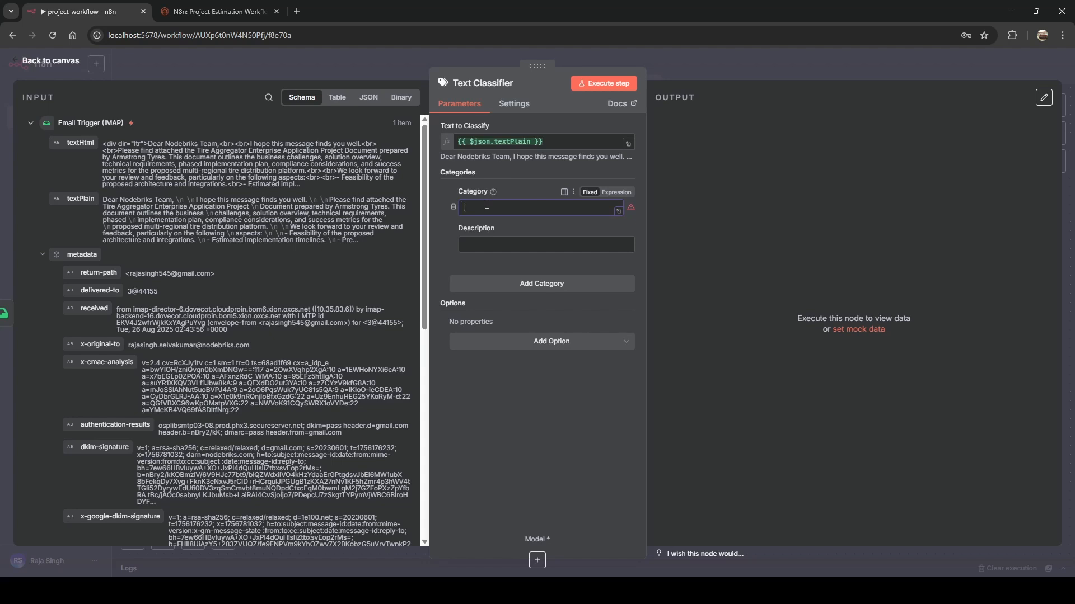
text(requirement)
In the blog's Text classification section, select the whole requirement classification prompt.
click(198, 13)
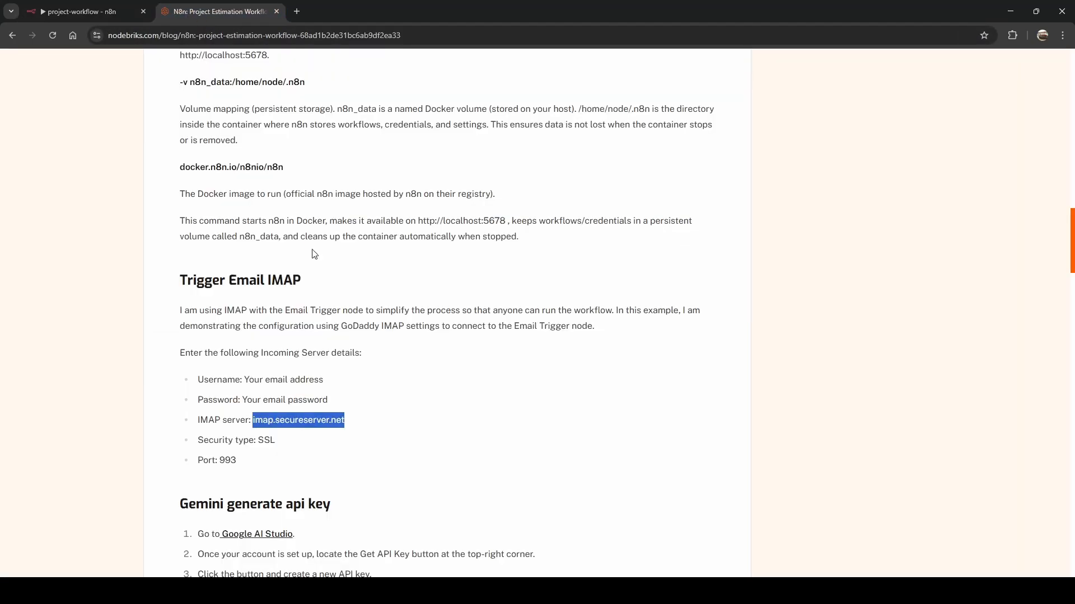
scroll(313, 228, down, 5)
scroll(313, 229, down, 4)
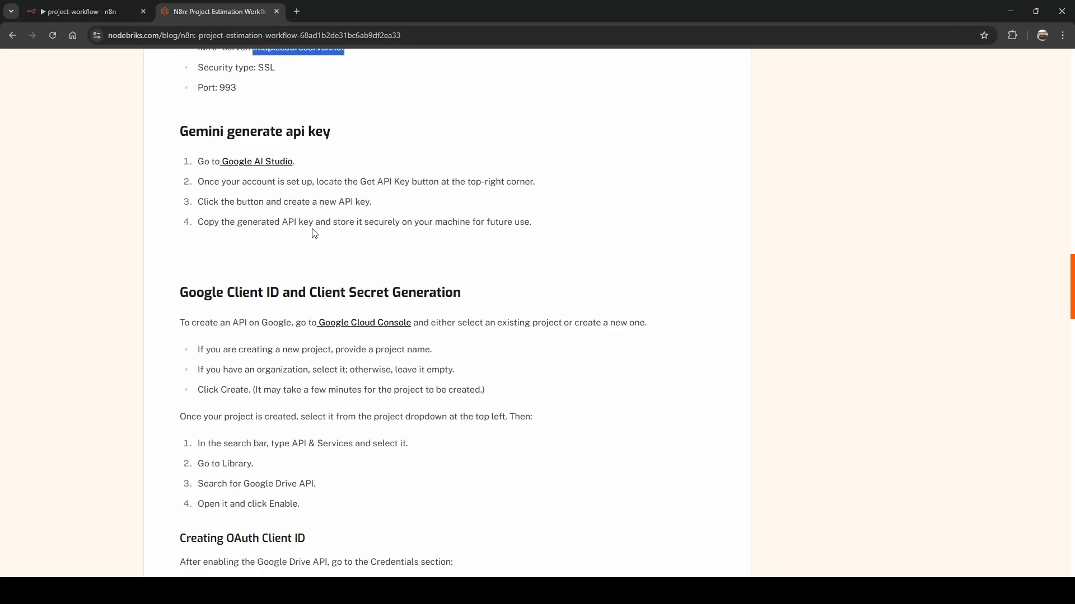
scroll(313, 229, up, 7)
scroll(315, 228, down, 9)
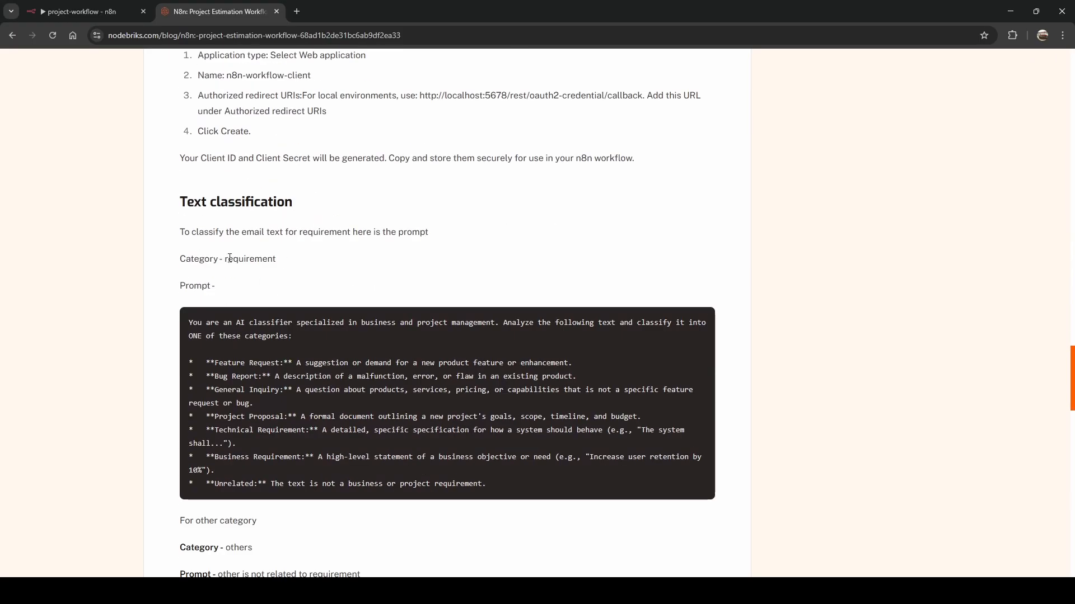
drag(225, 258, 276, 257)
click(191, 325)
drag(192, 325, 492, 485)
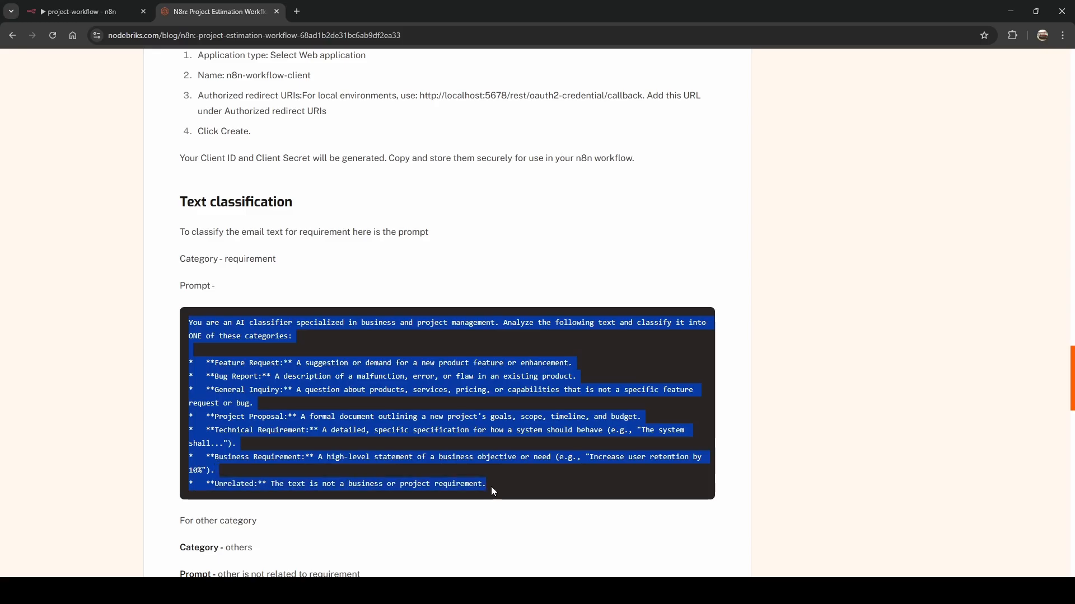
Paste the prompt as the requirement description and add a second category named 'others'.
click(103, 15)
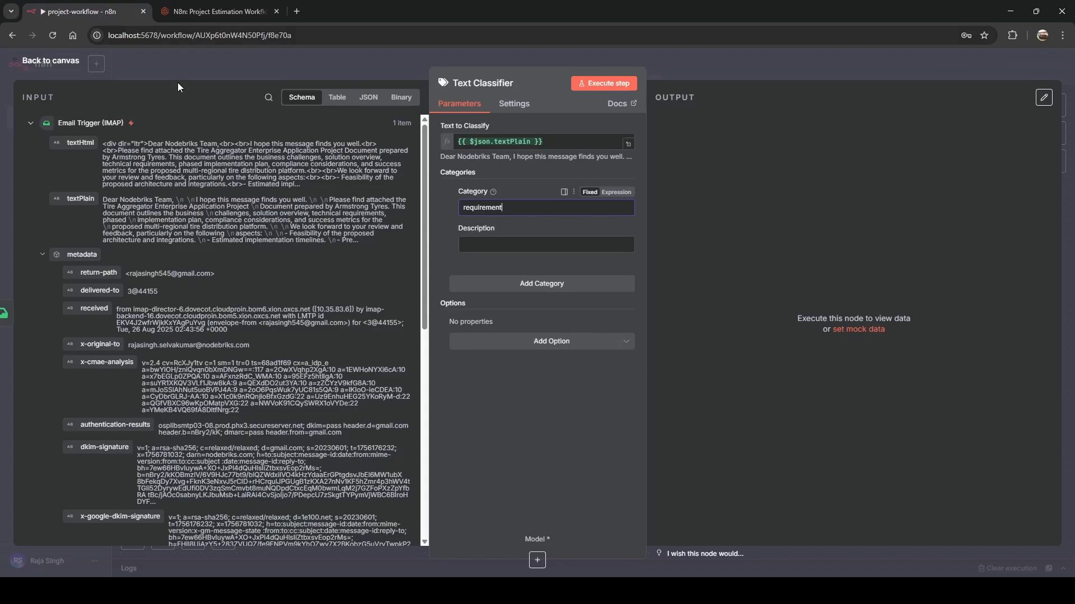
click(480, 244)
key(ctrl+v)
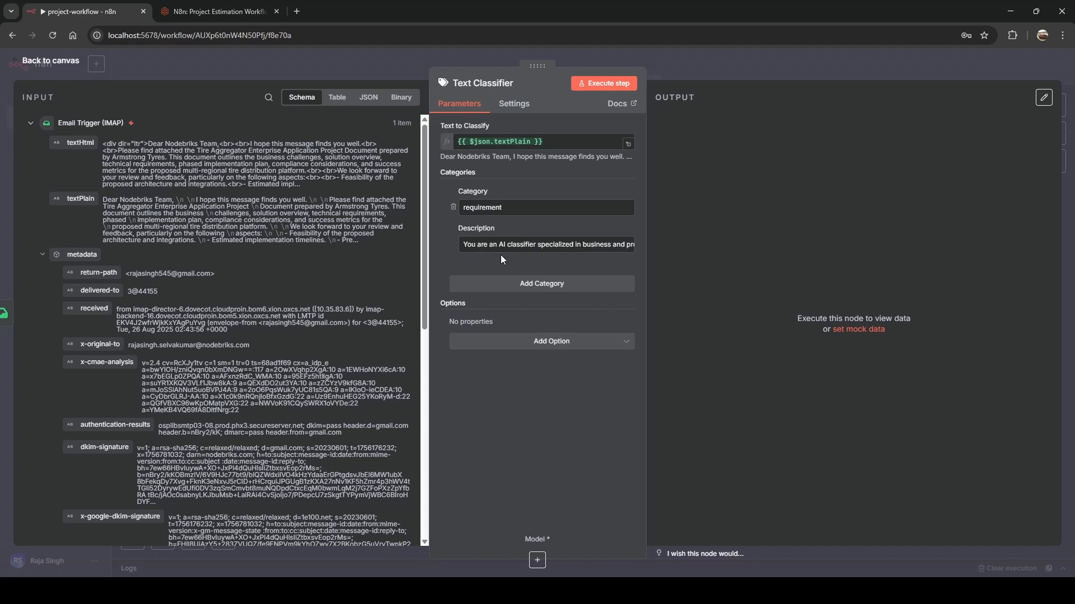
click(508, 286)
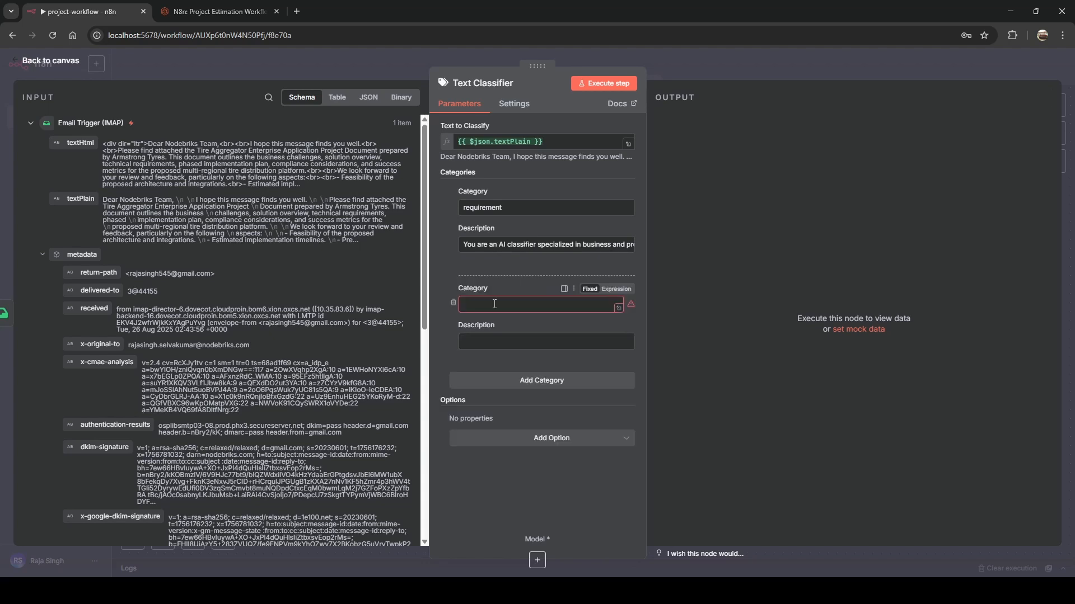
click(494, 304)
text(others)
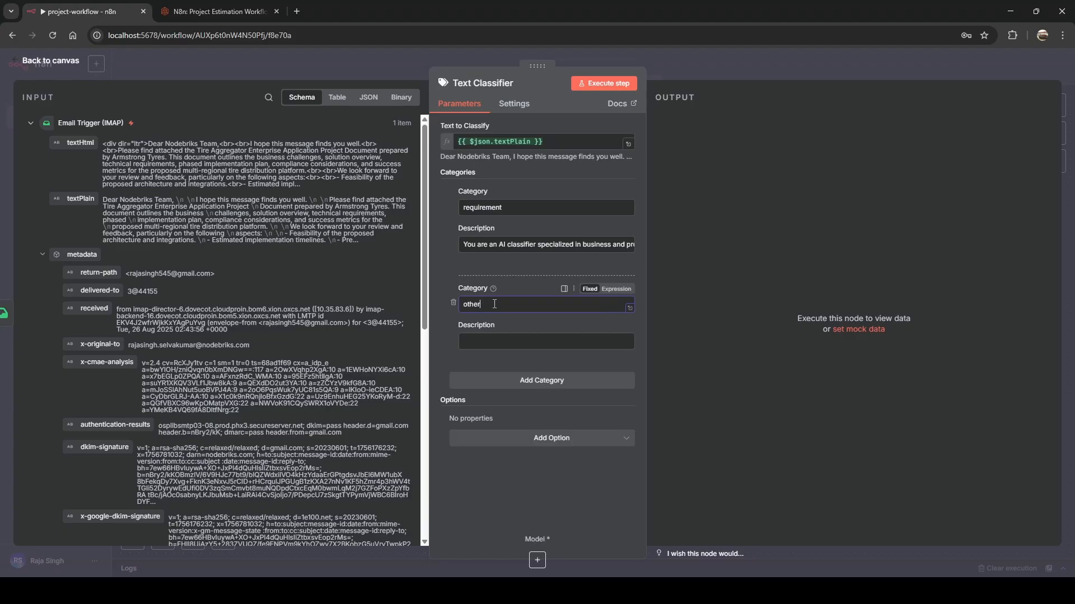
Give 'others' the blog's description 'other is not related to requirement', then return to canvas.
click(185, 12)
scroll(405, 319, down, 3)
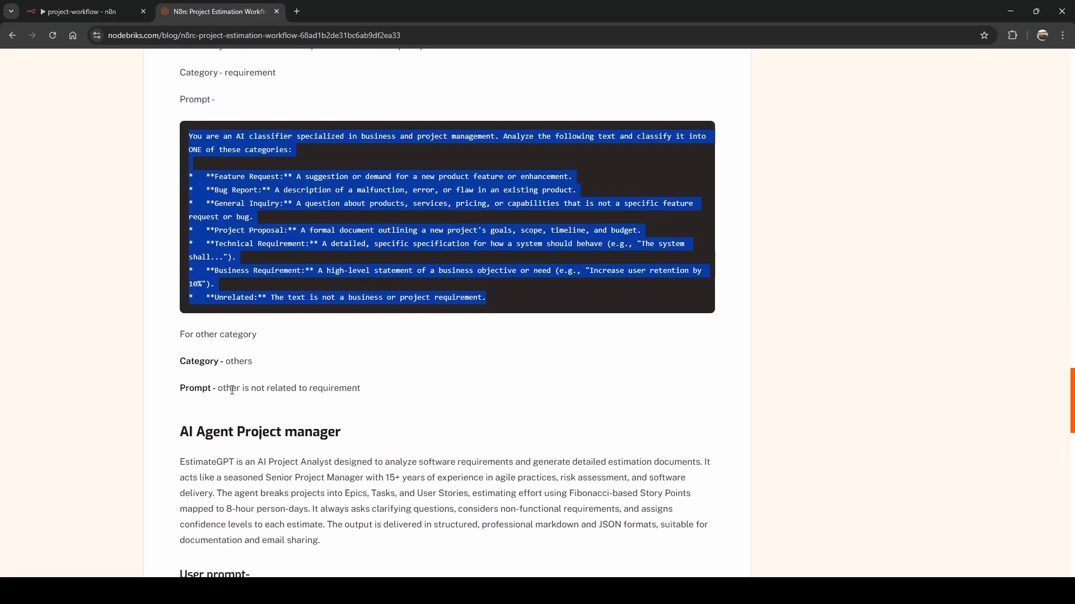
drag(218, 388, 367, 389)
key(ctrl+c)
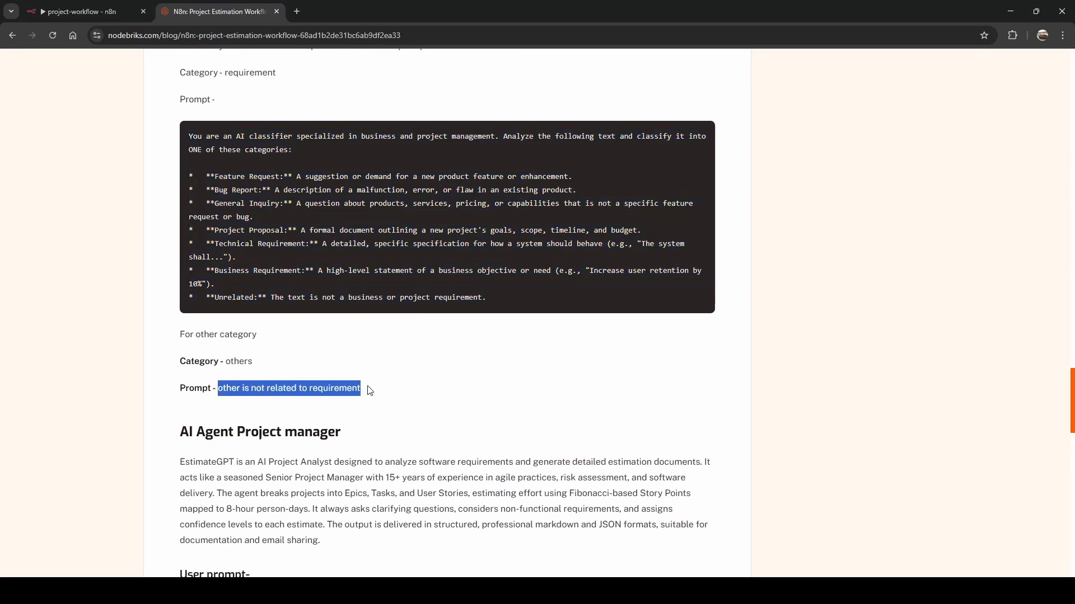
click(75, 11)
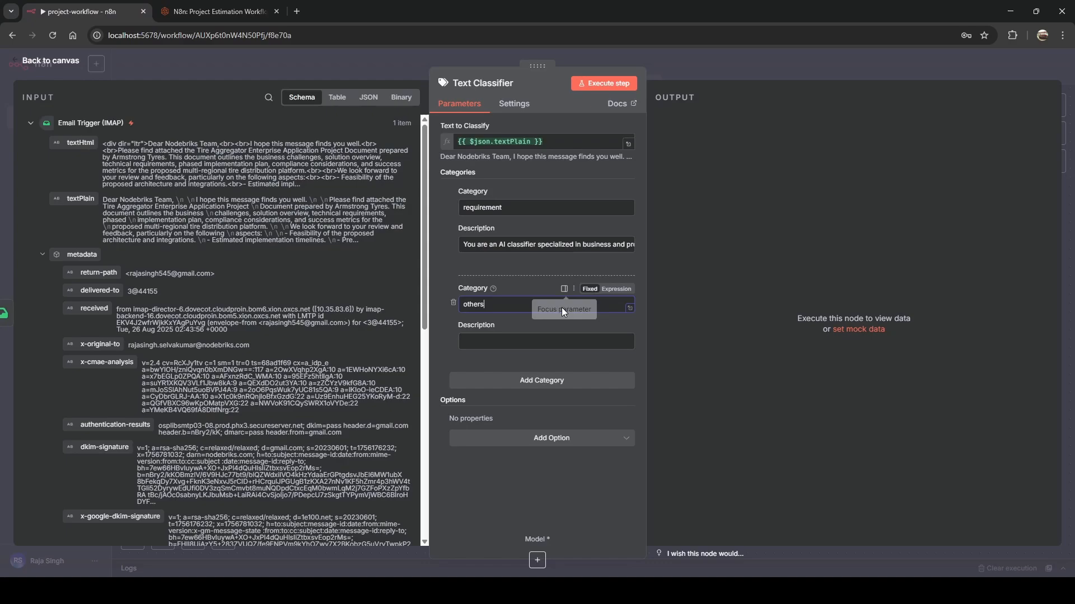
click(518, 341)
key(ctrl+v)
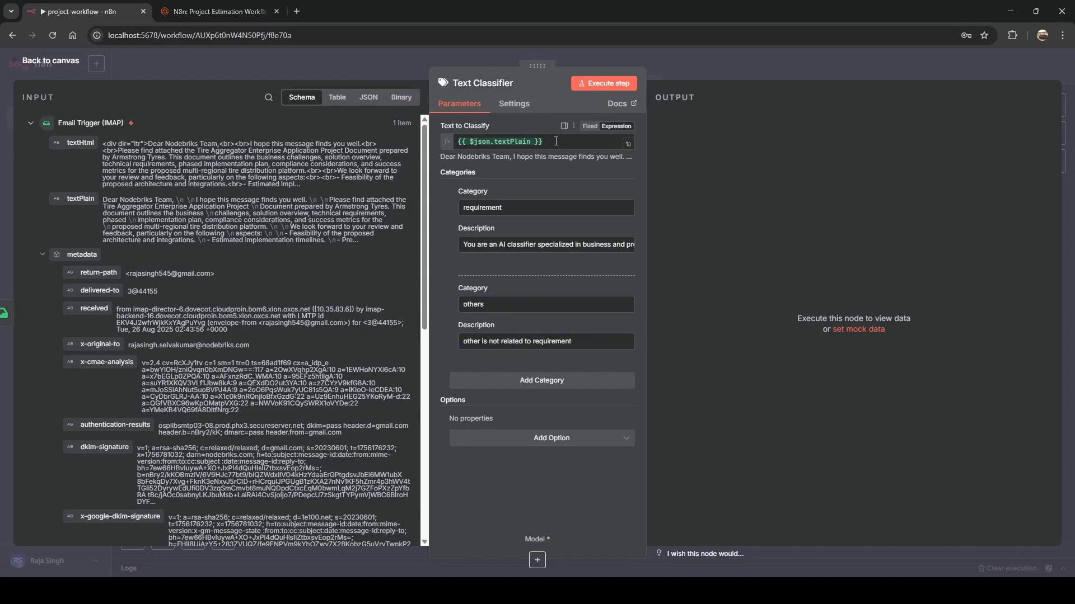
click(369, 58)
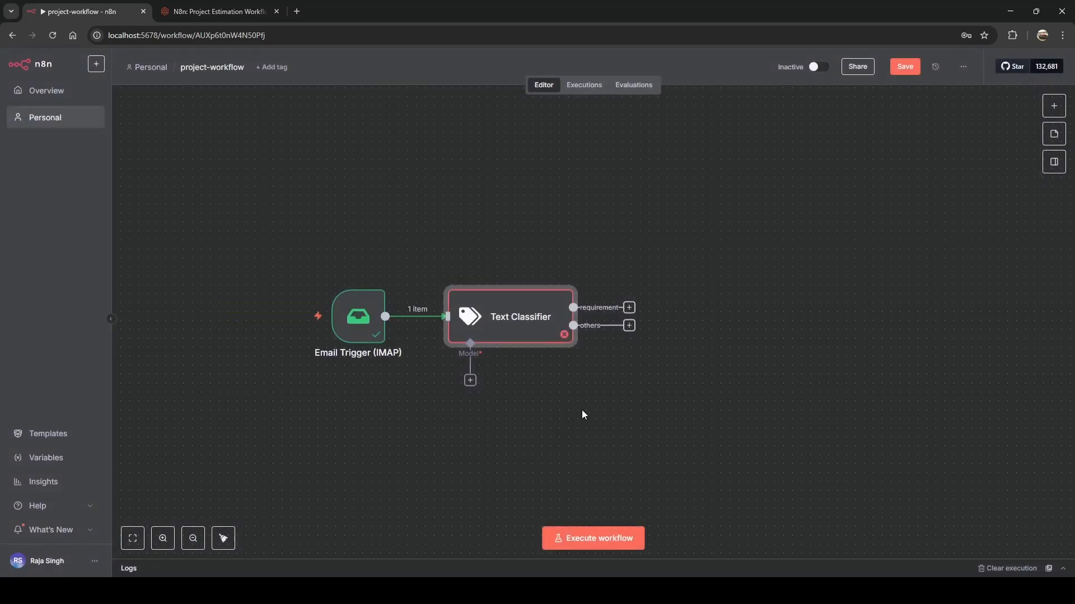
Attach a Google Gemini Chat Model to the classifier, start a new credential, then switch to the blog.
drag(578, 412, 579, 361)
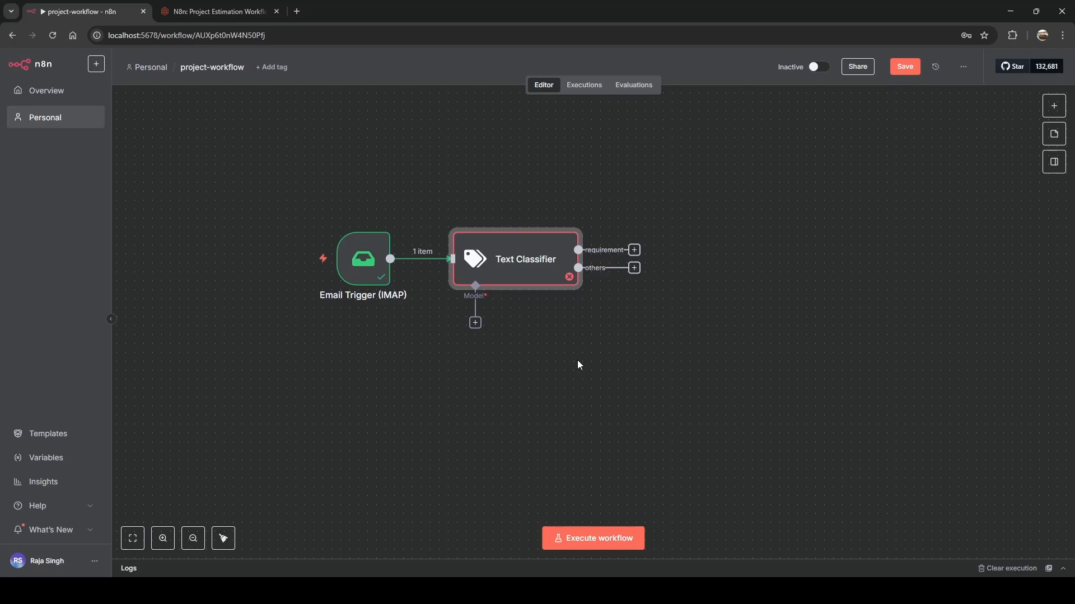
click(475, 328)
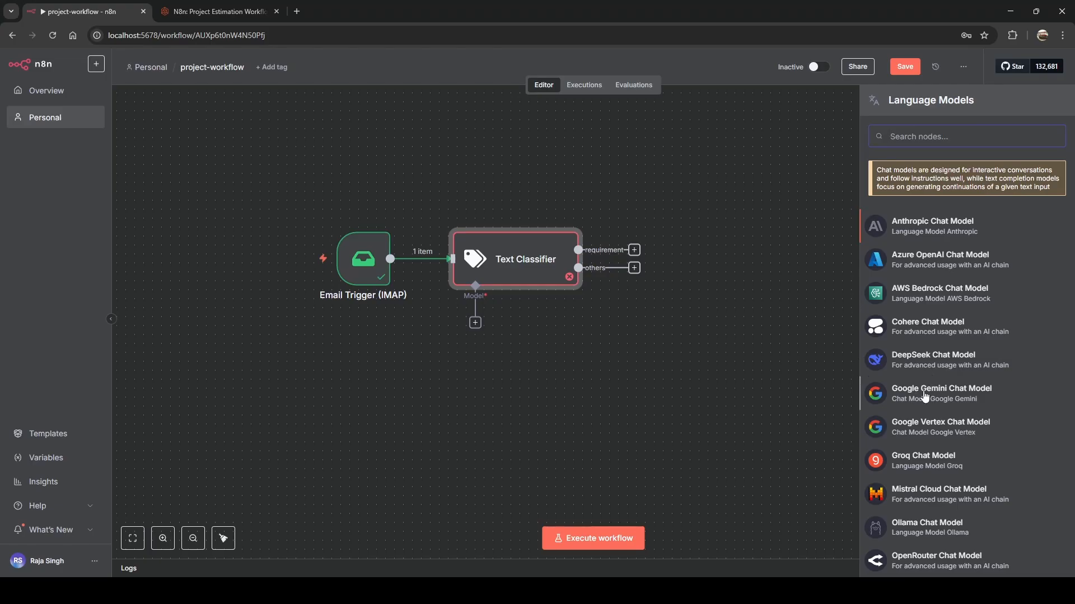
click(925, 396)
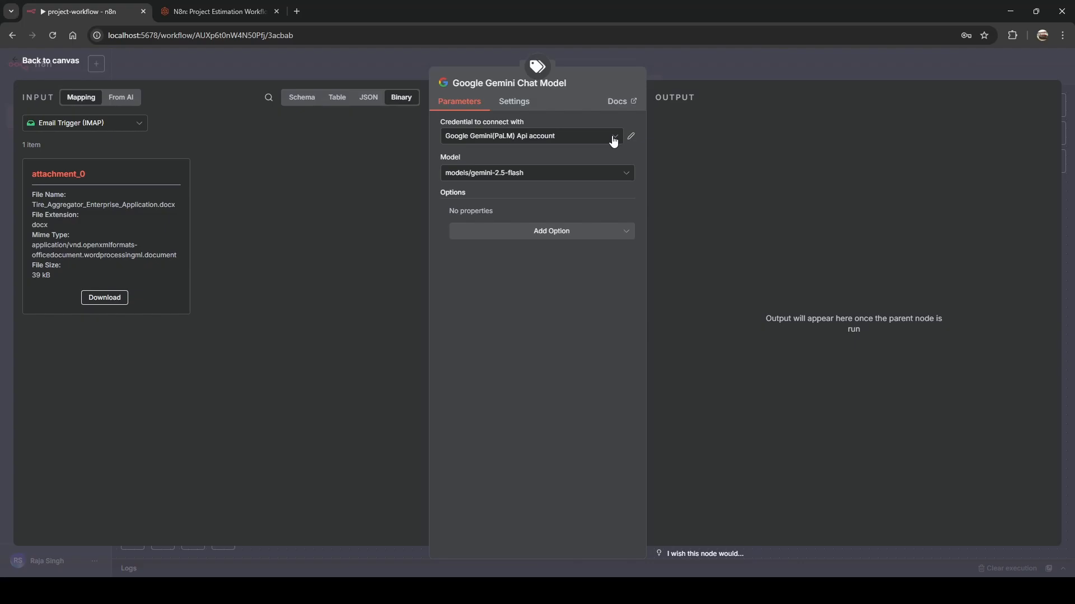
click(614, 140)
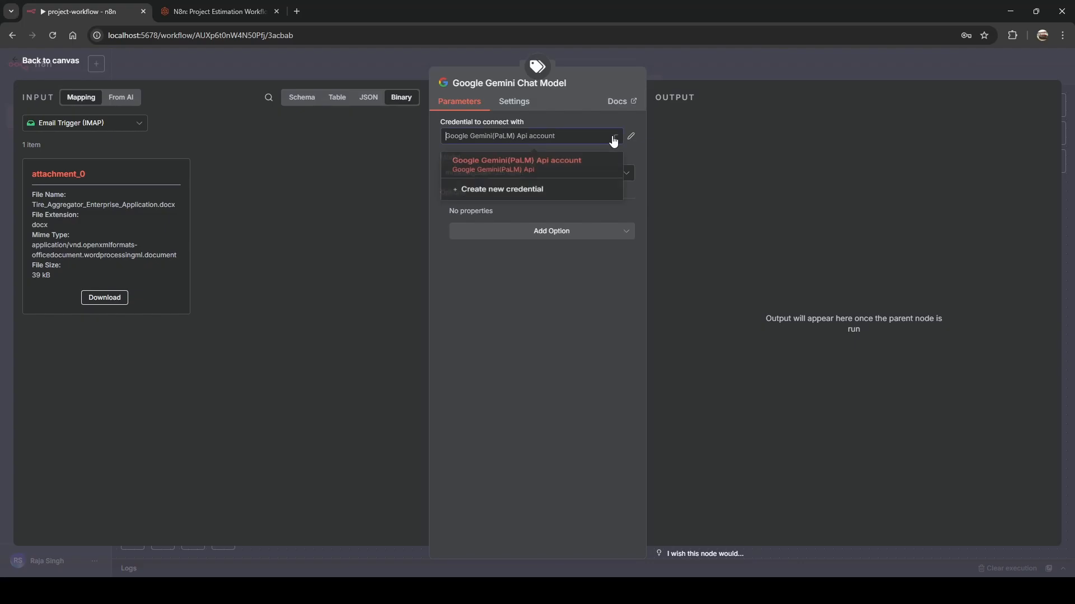
click(500, 193)
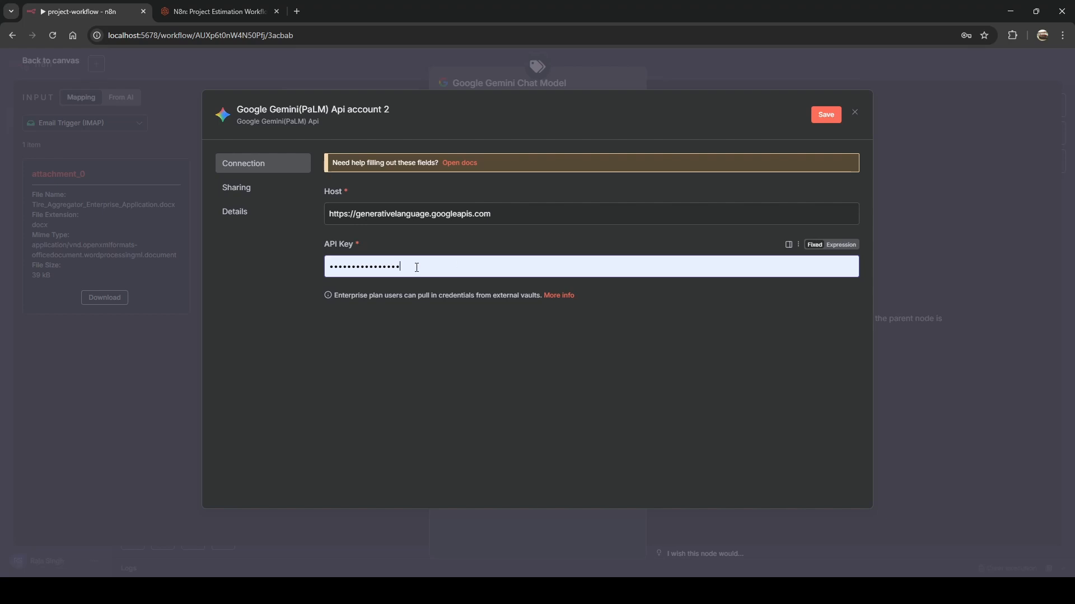
click(200, 13)
click(410, 388)
Scroll to the blog's Gemini API key steps and open the Google AI Studio link.
scroll(409, 382, up, 6)
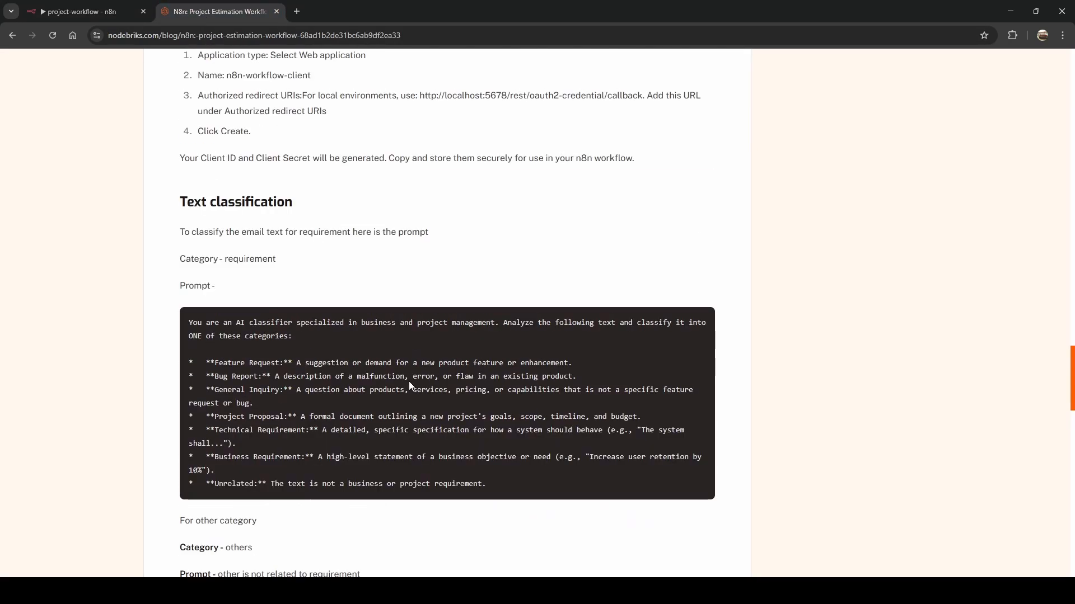
scroll(412, 385, up, 20)
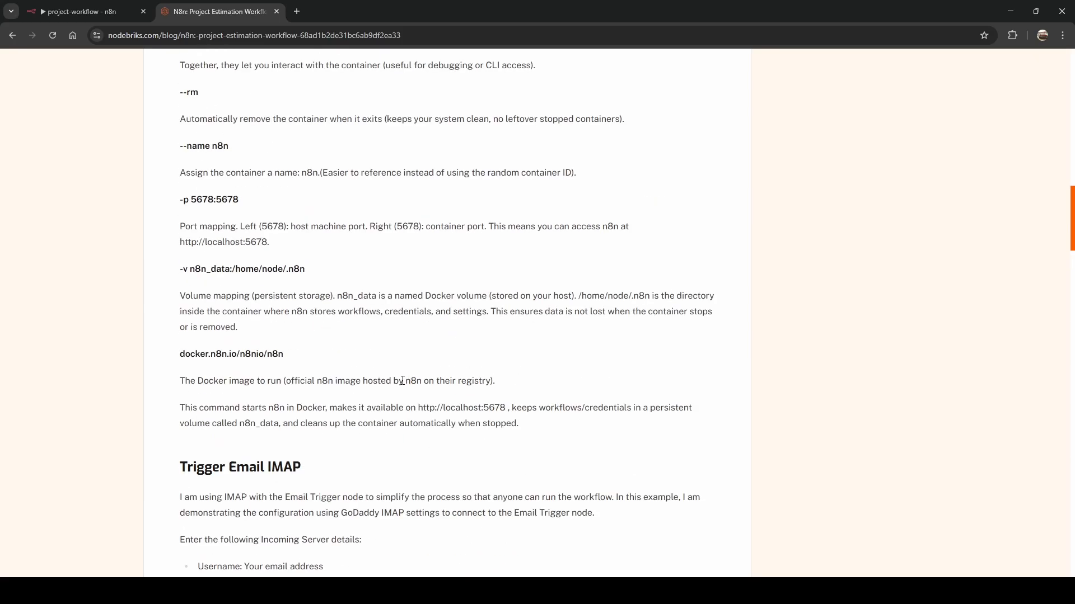
scroll(400, 378, down, 6)
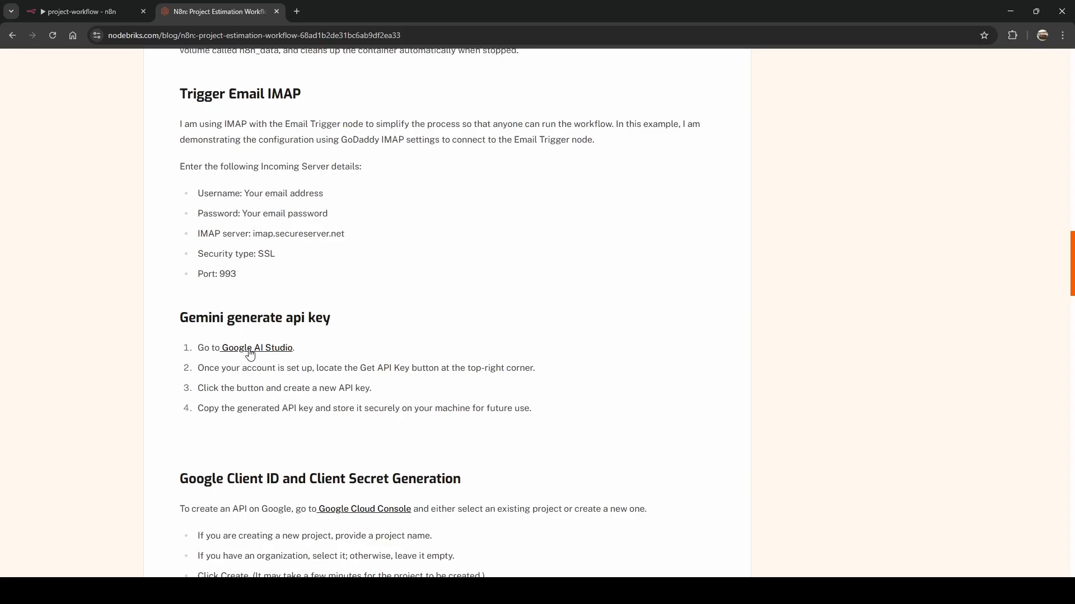
click(244, 351)
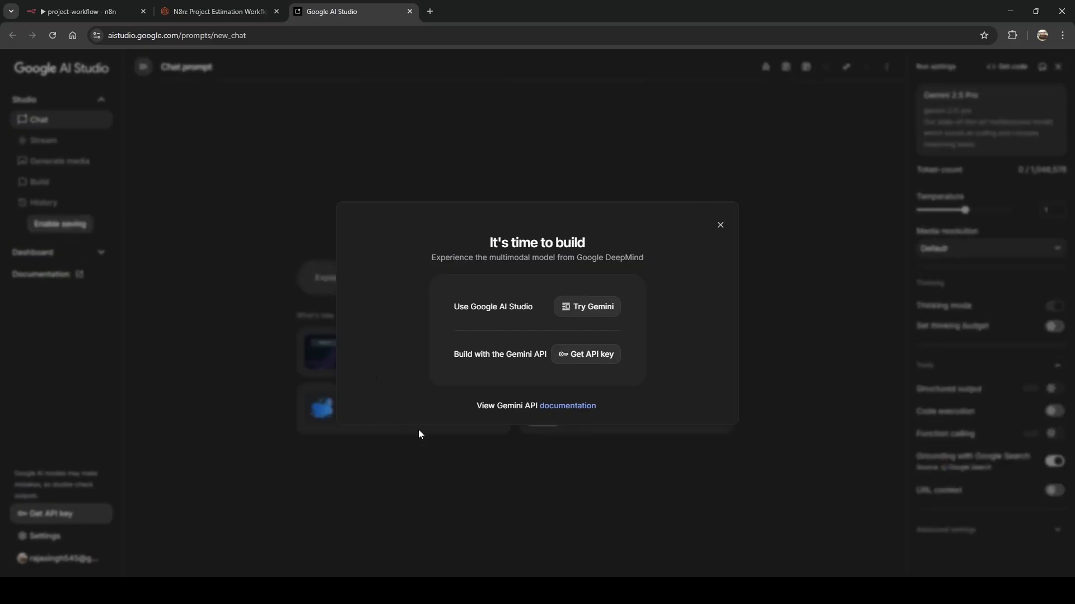
Accept AI Studio's terms, create an API key in a new project, and copy it.
click(583, 358)
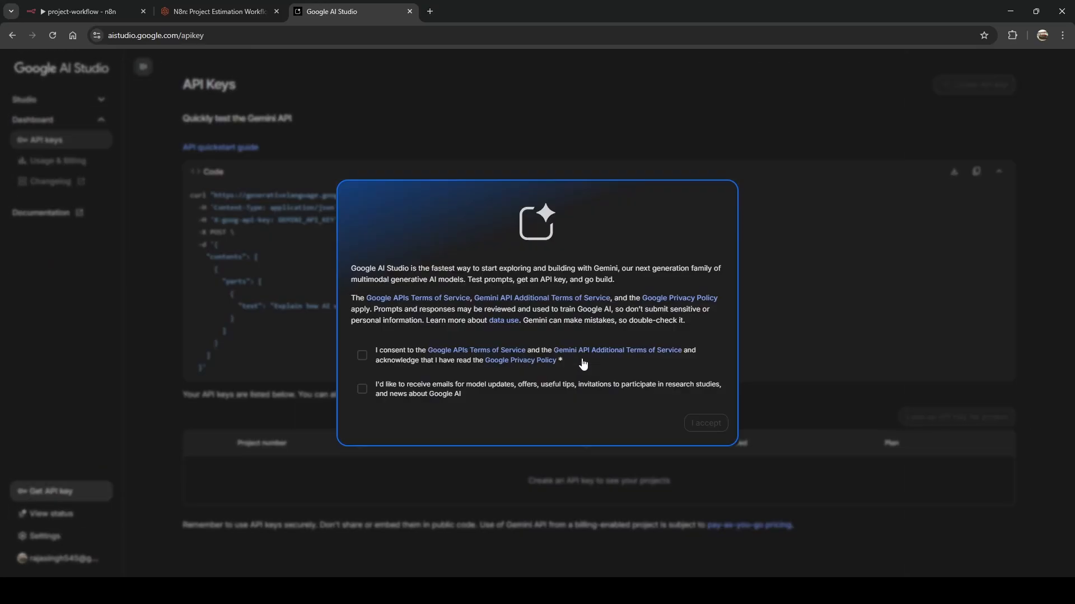
click(363, 357)
click(388, 394)
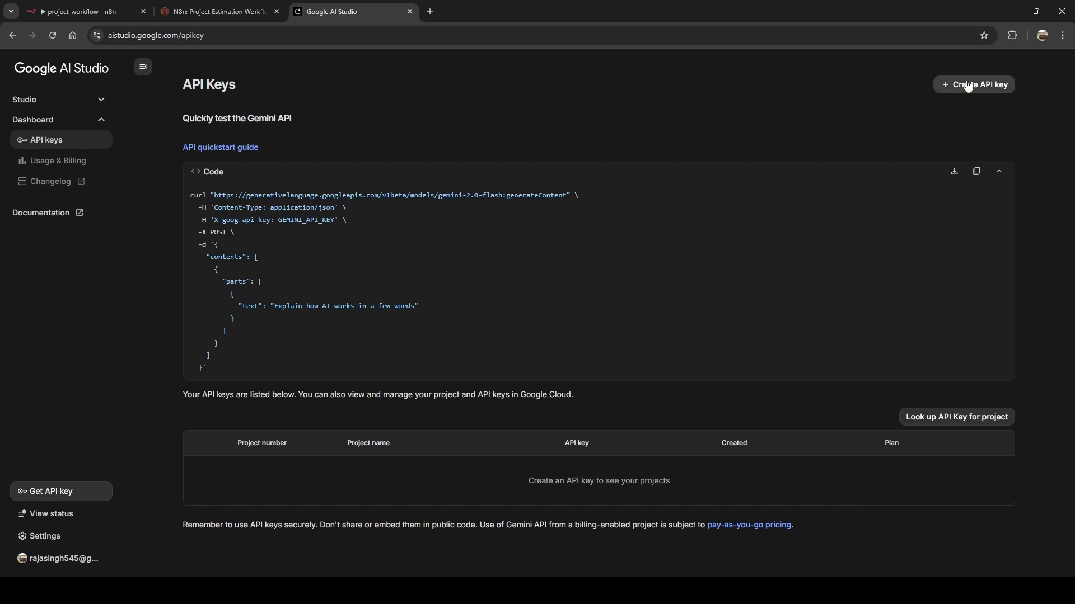
click(968, 86)
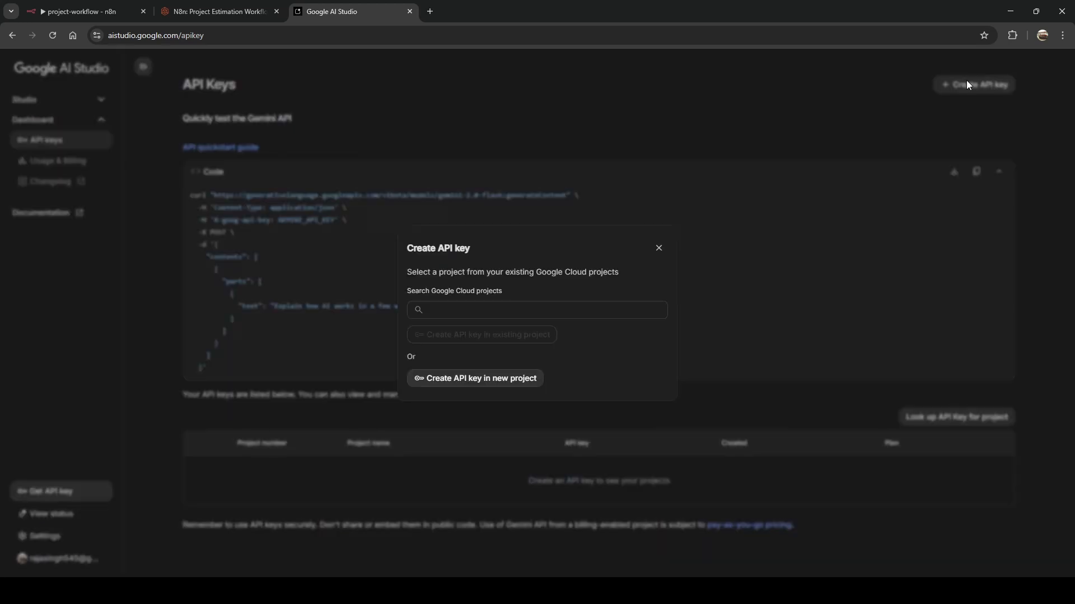
click(475, 380)
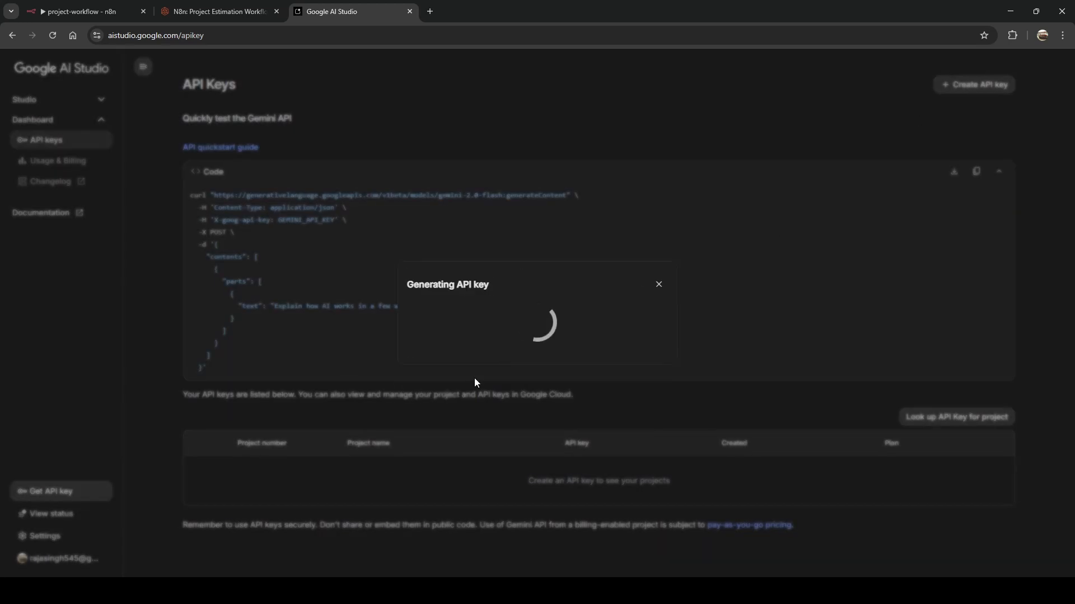
click(579, 333)
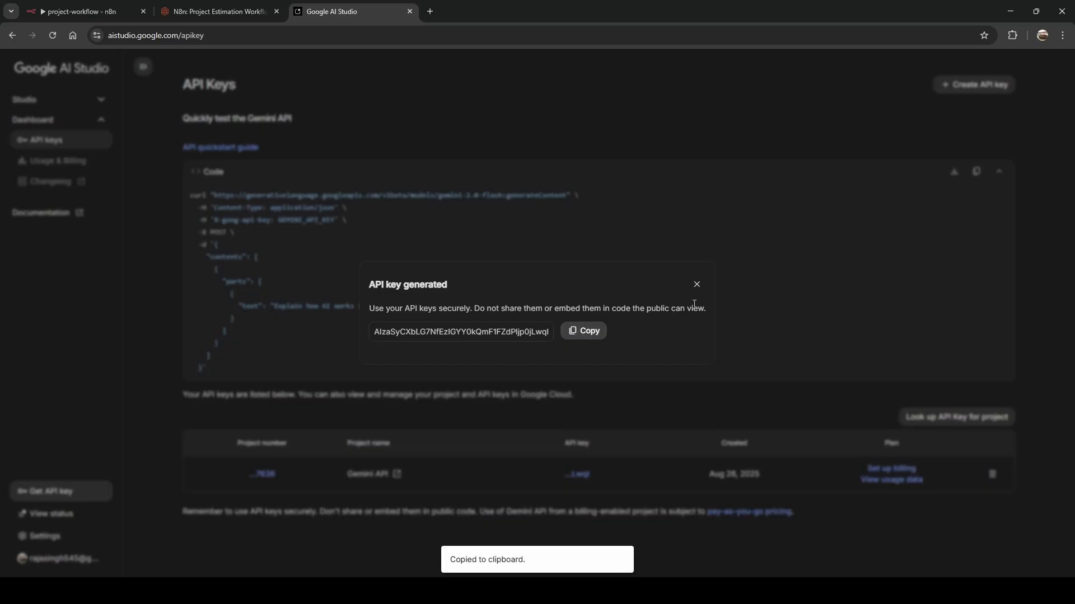
click(108, 12)
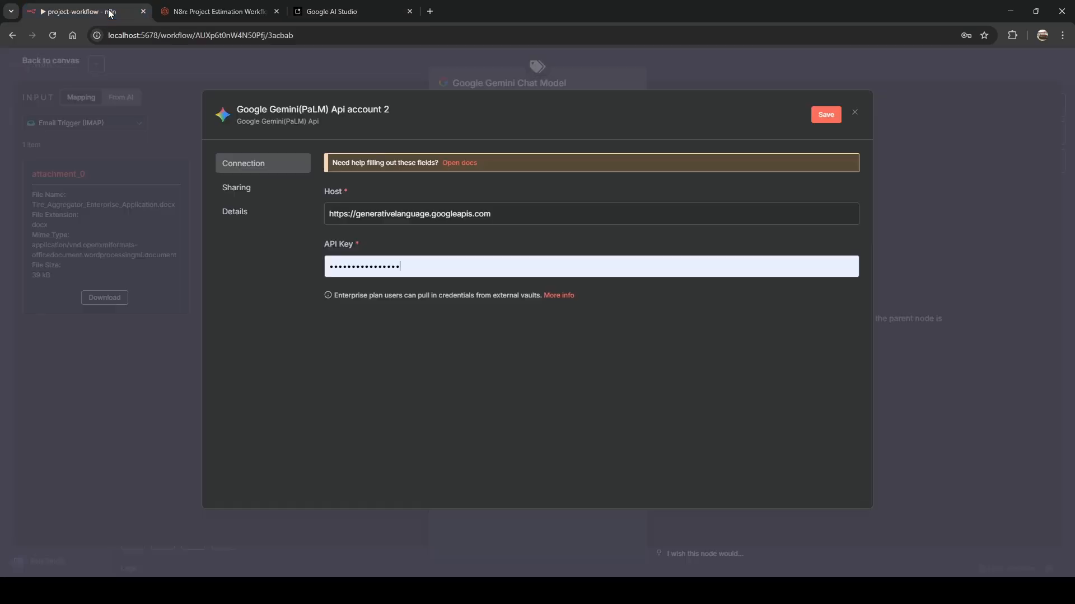
Replace the Gemini credential's API Key with the new key, save it, and return to canvas.
triple_click(366, 263)
key(ctrl+v)
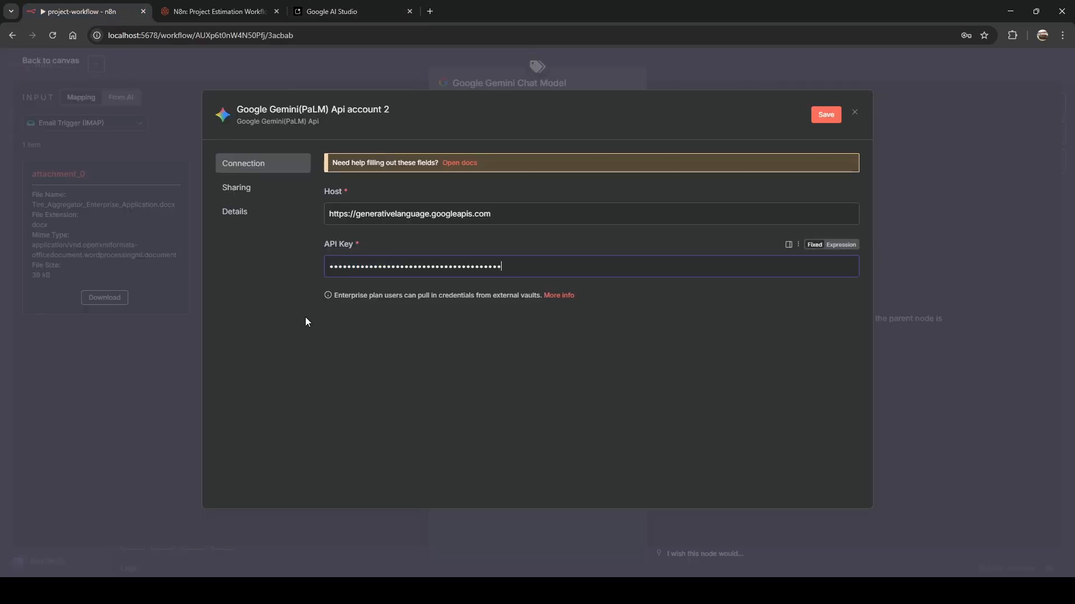
click(339, 109)
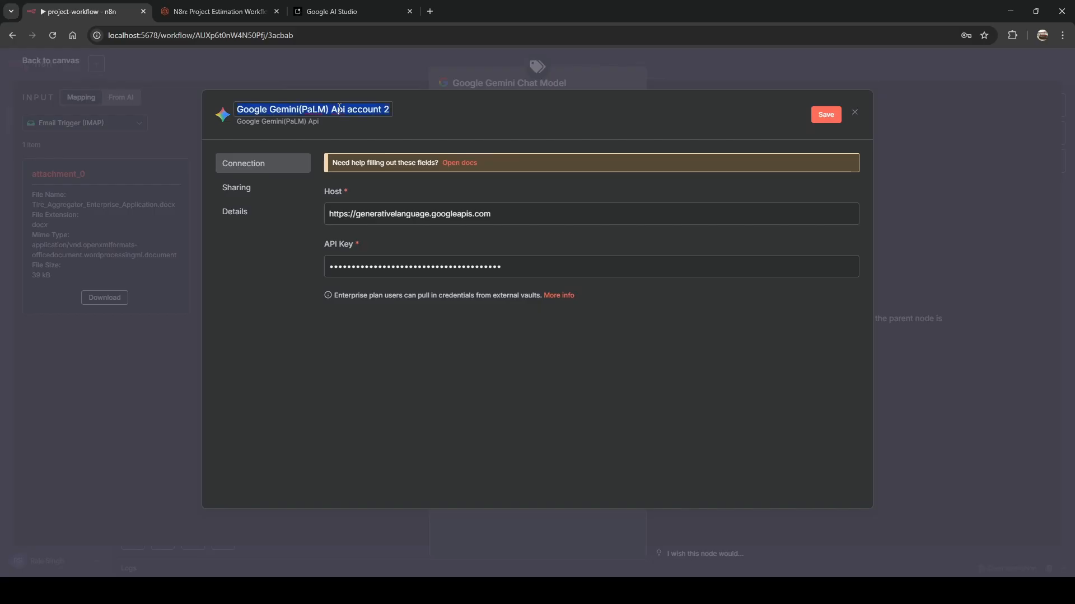
key(Right)
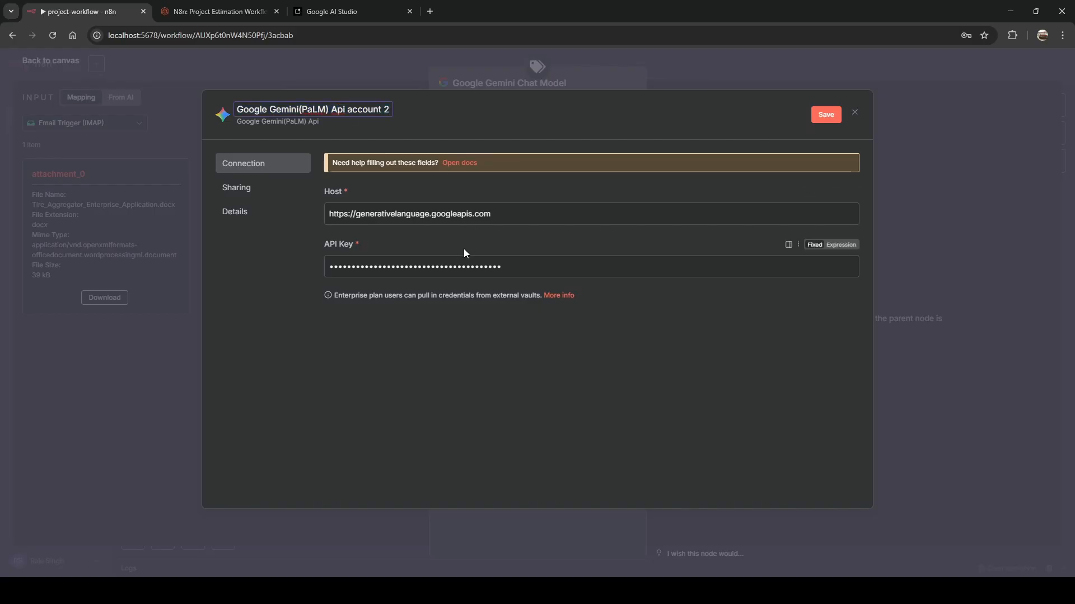
click(560, 347)
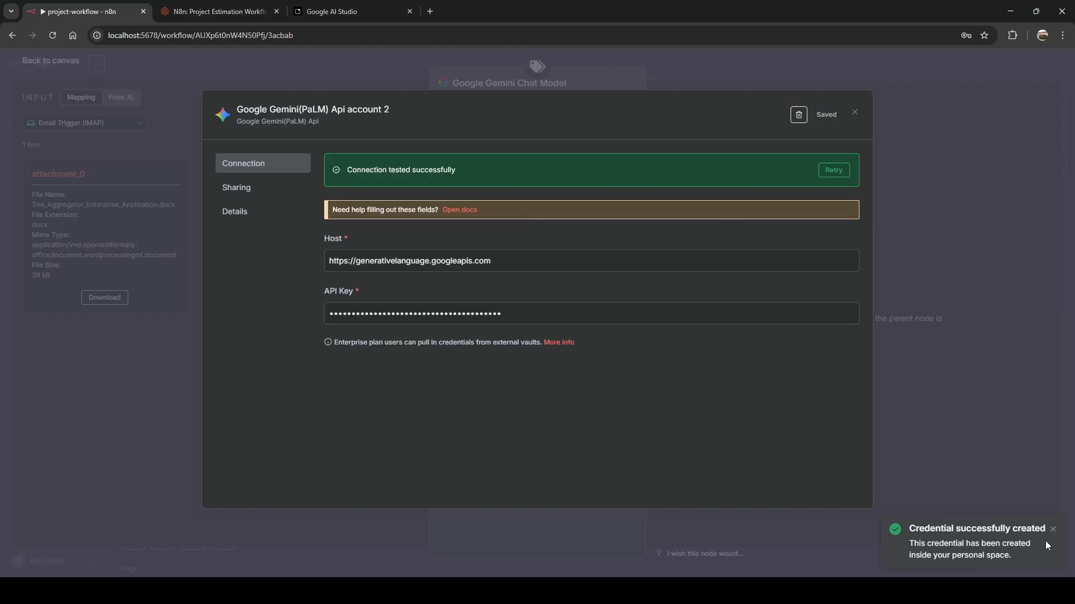
key(Escape)
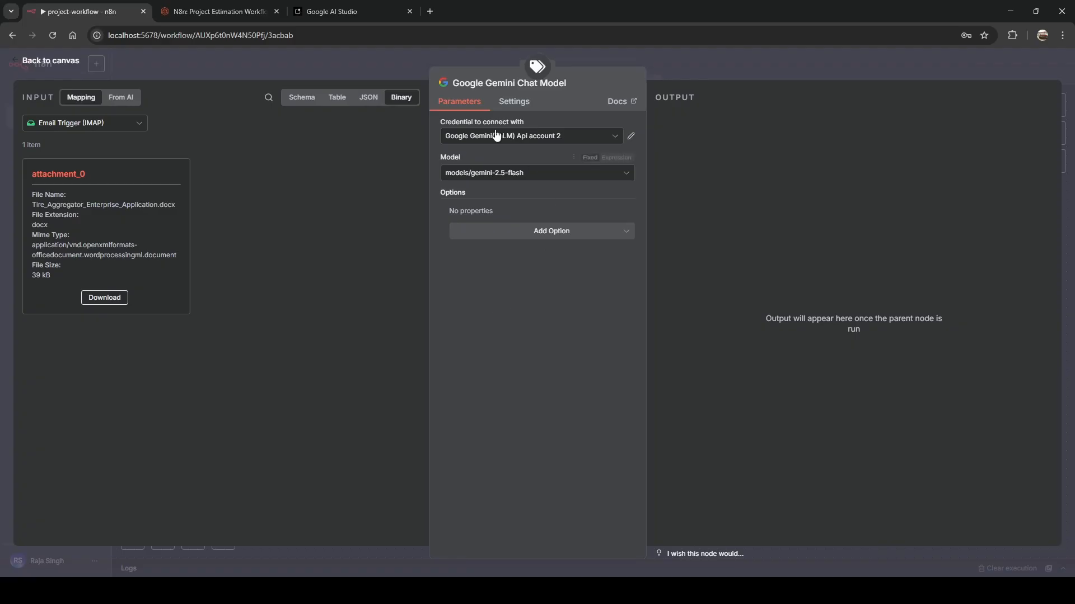
click(405, 66)
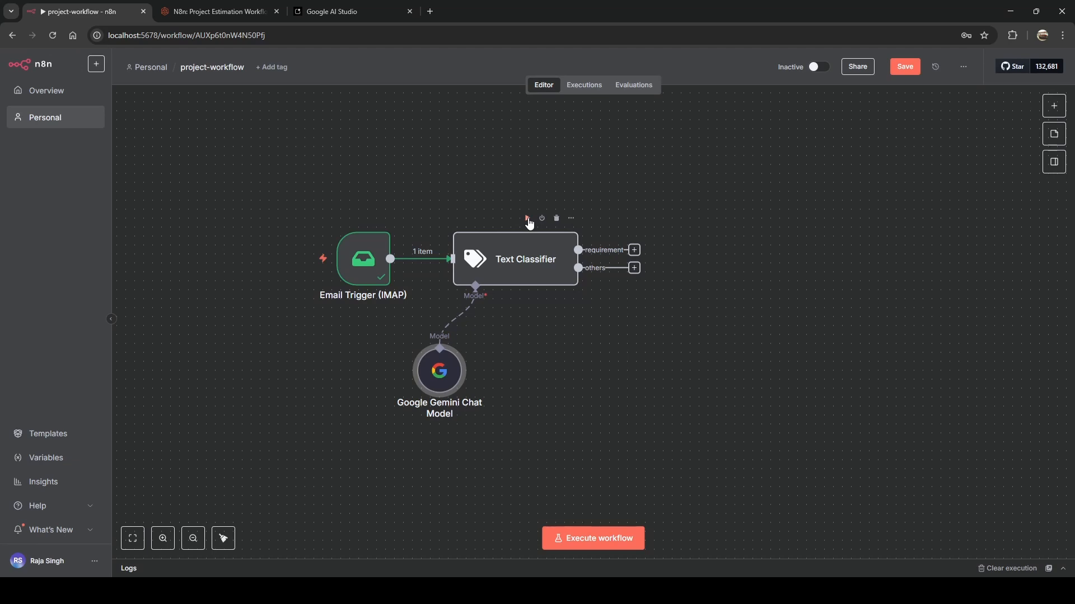
Execute the Text Classifier step on the sample email.
click(527, 218)
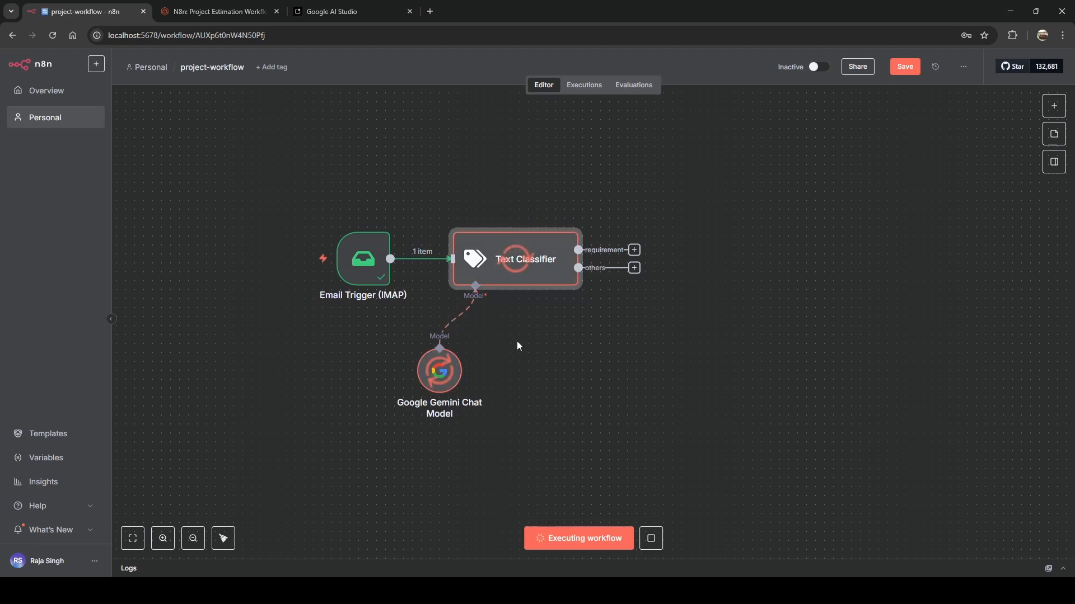
double_click(483, 269)
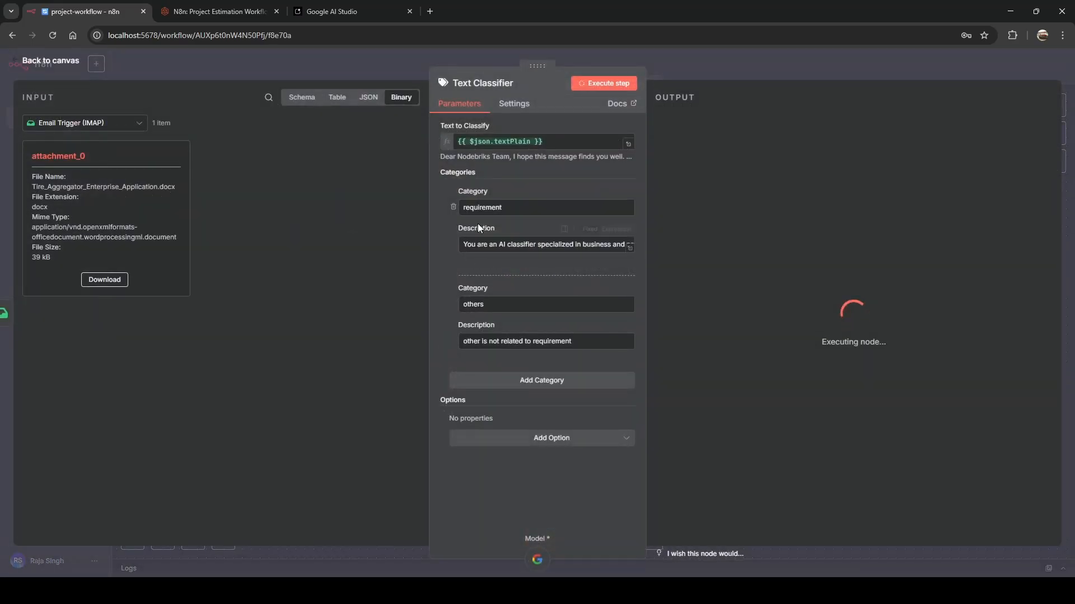
click(426, 56)
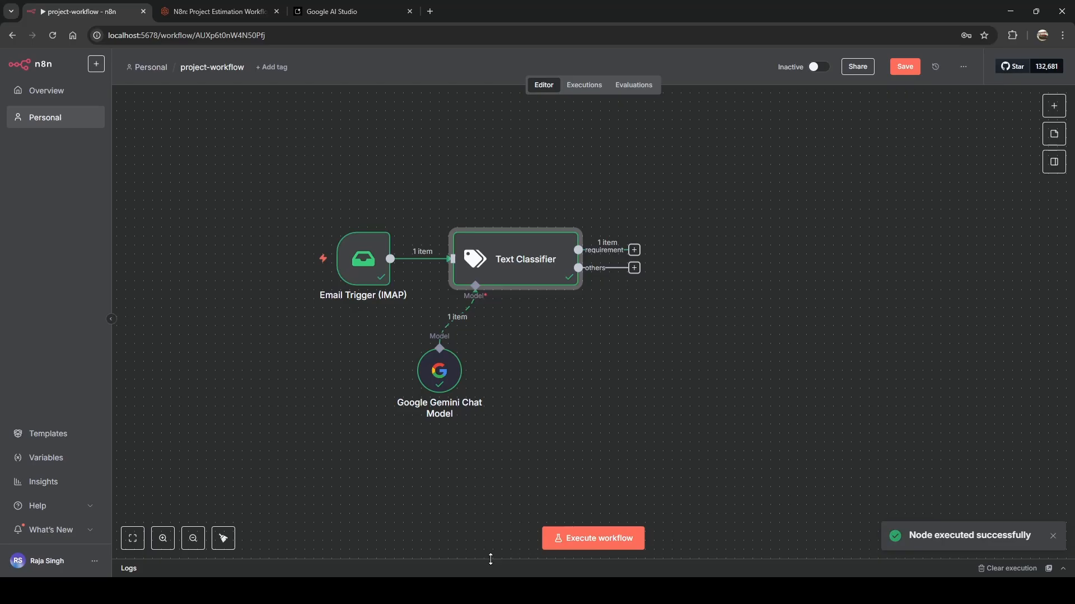
Expand the logs and inspect Gemini's output classifying the email as requirement.
drag(491, 560, 528, 313)
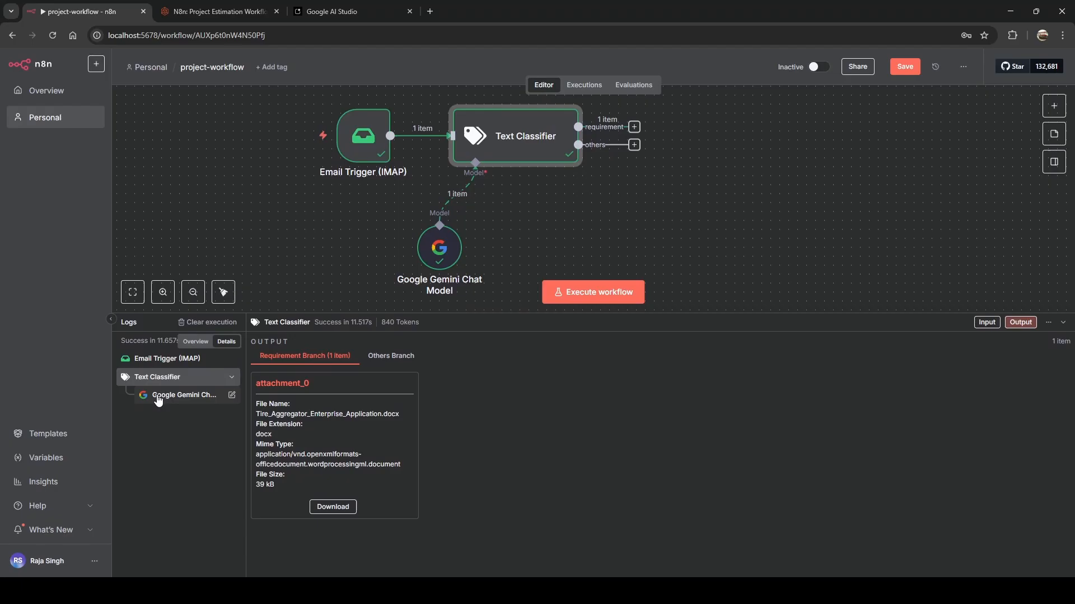
click(158, 398)
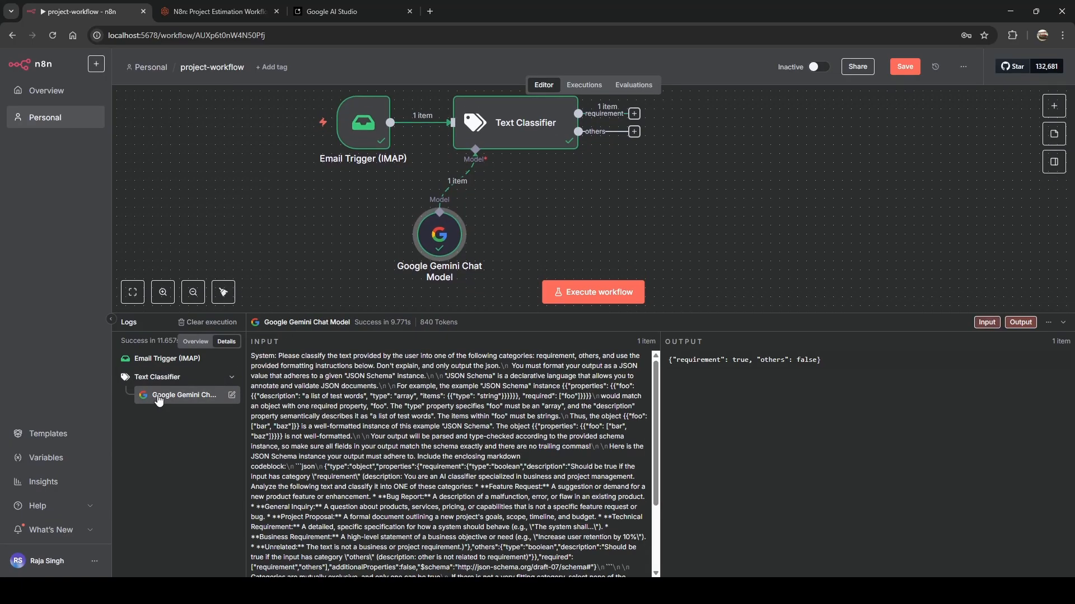
scroll(361, 419, down, 3)
scroll(361, 419, up, 3)
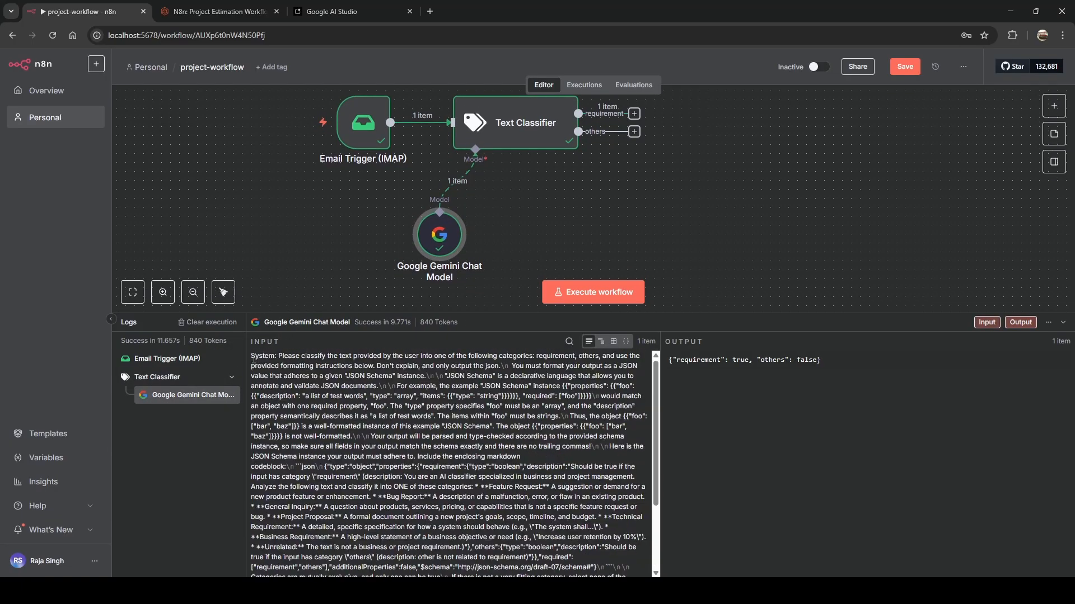
scroll(367, 396, down, 3)
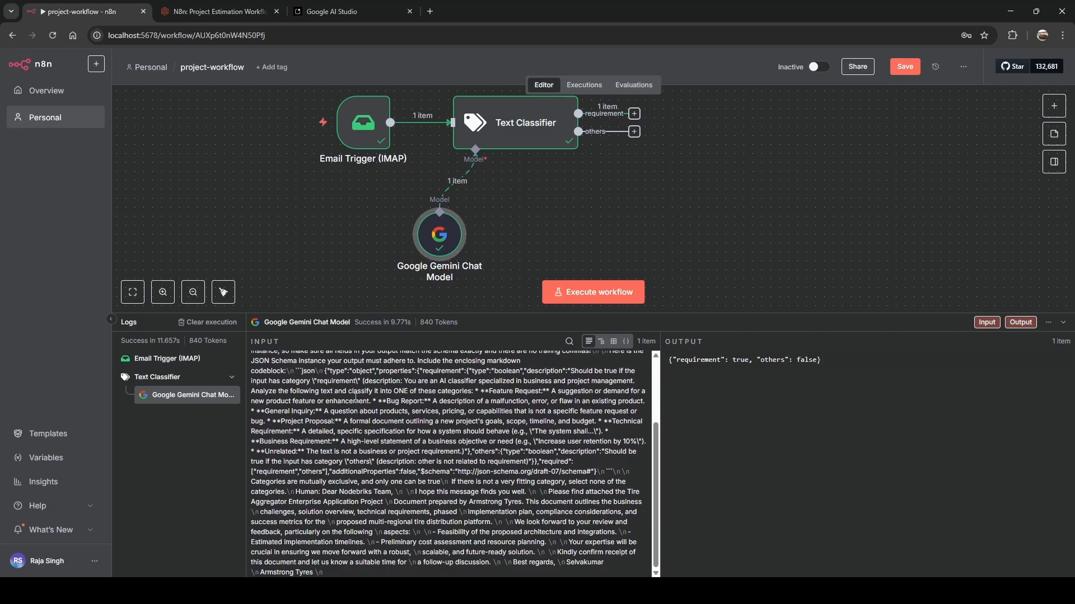
scroll(425, 417, up, 3)
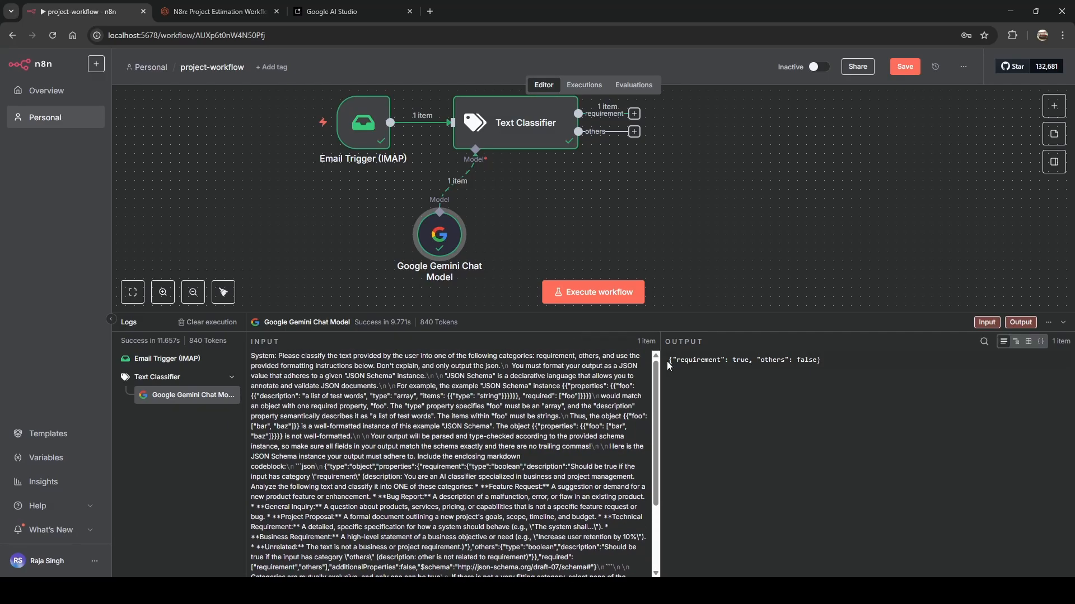
drag(670, 365, 820, 362)
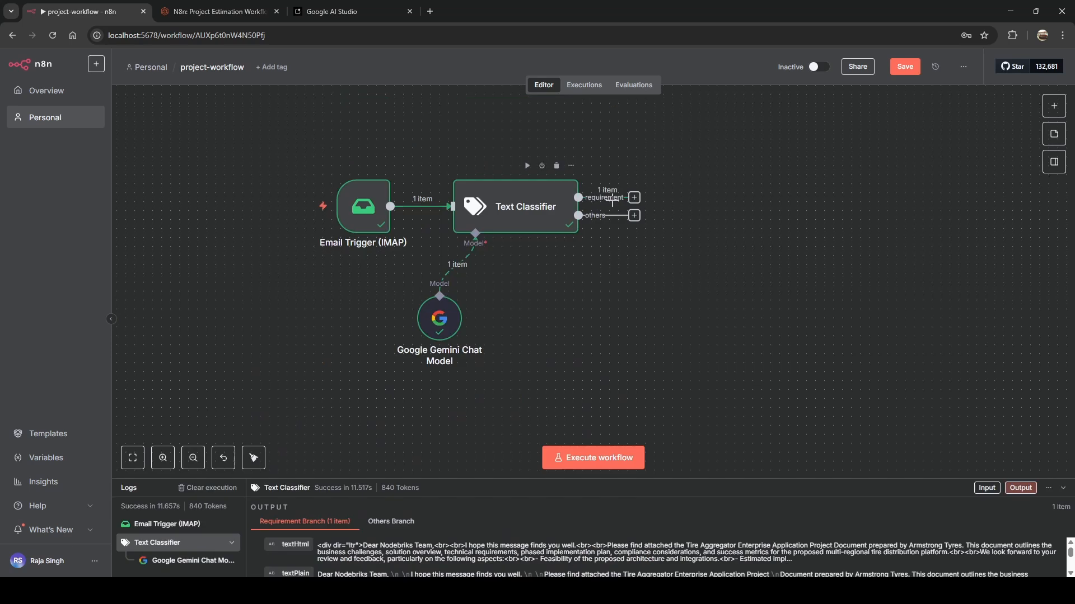
drag(697, 479, 676, 243)
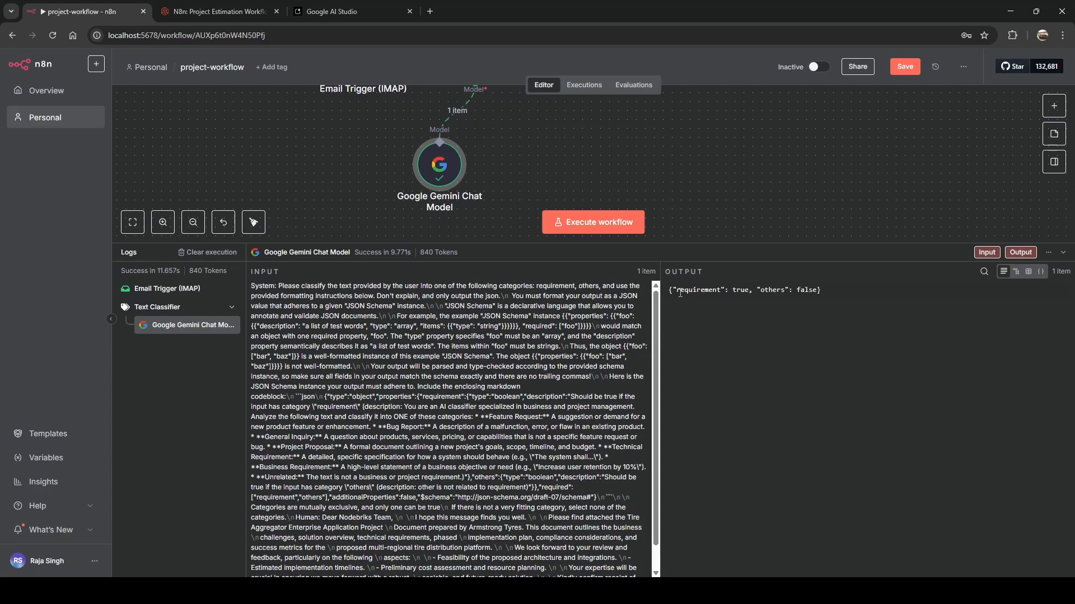
drag(676, 291, 743, 296)
double_click(770, 289)
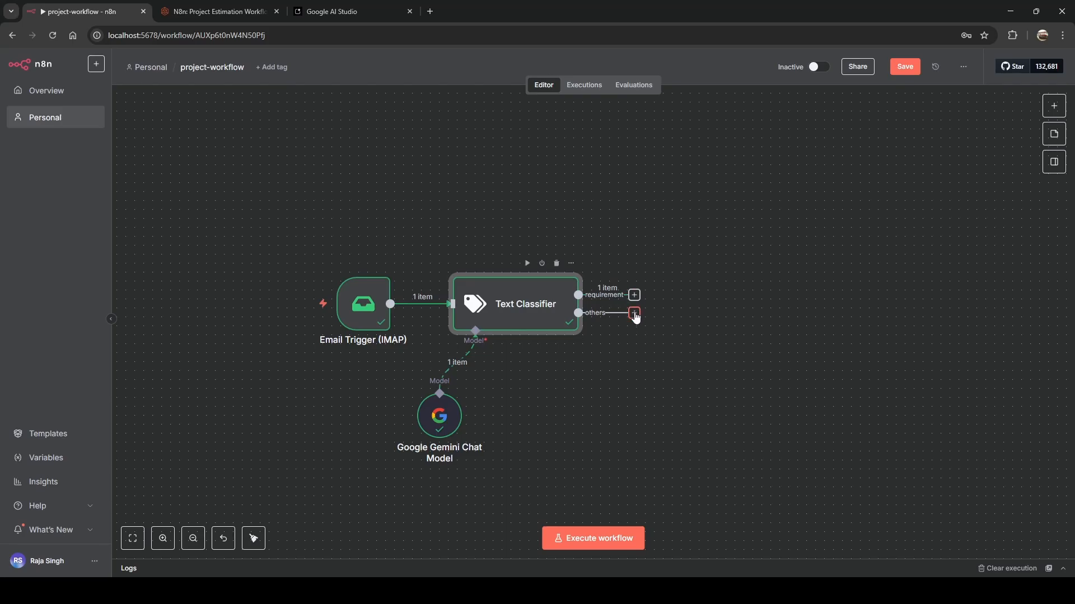
Add a No Operation, do nothing node on the others branch and execute it once.
click(635, 316)
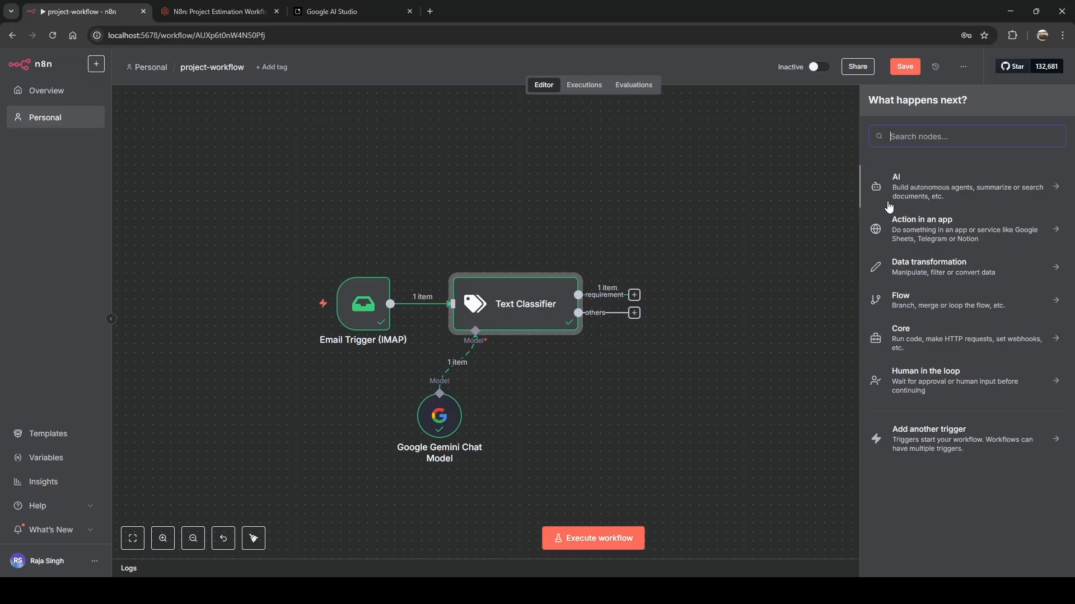
text(no)
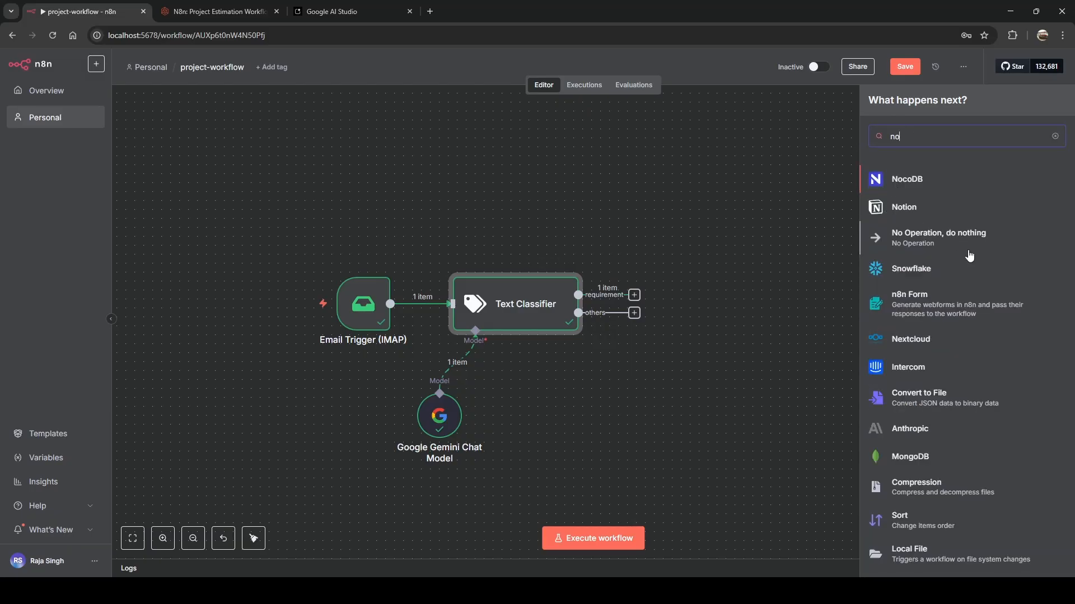
text( ope)
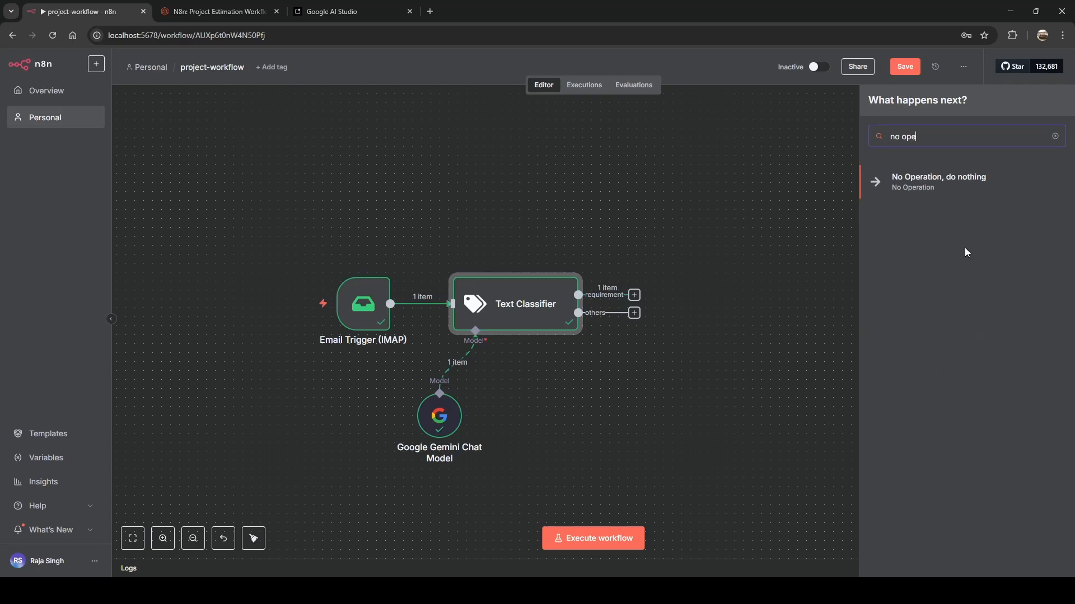
click(939, 183)
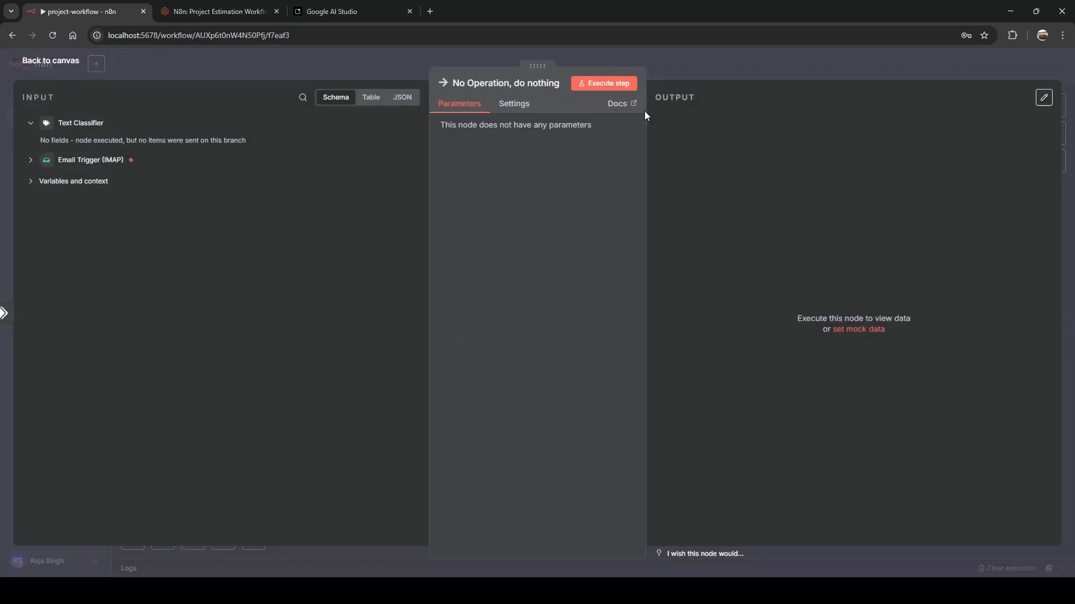
click(614, 84)
click(432, 57)
Move the No Operation node below and to the right of the classifier.
drag(697, 291, 721, 432)
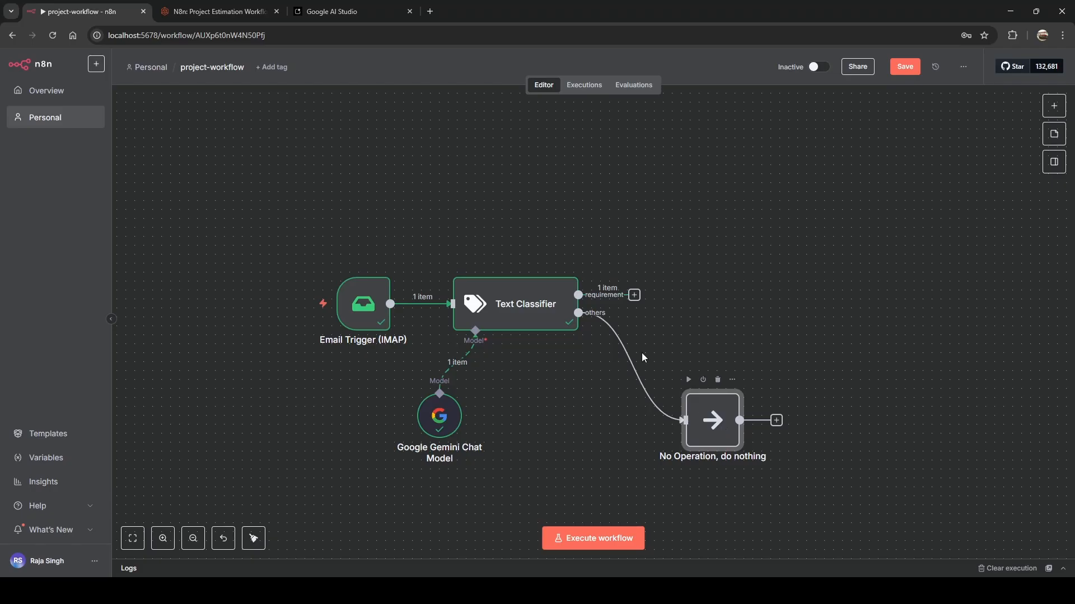
mouse_move(587, 325)
mouse_move(712, 424)
drag(712, 424, 721, 443)
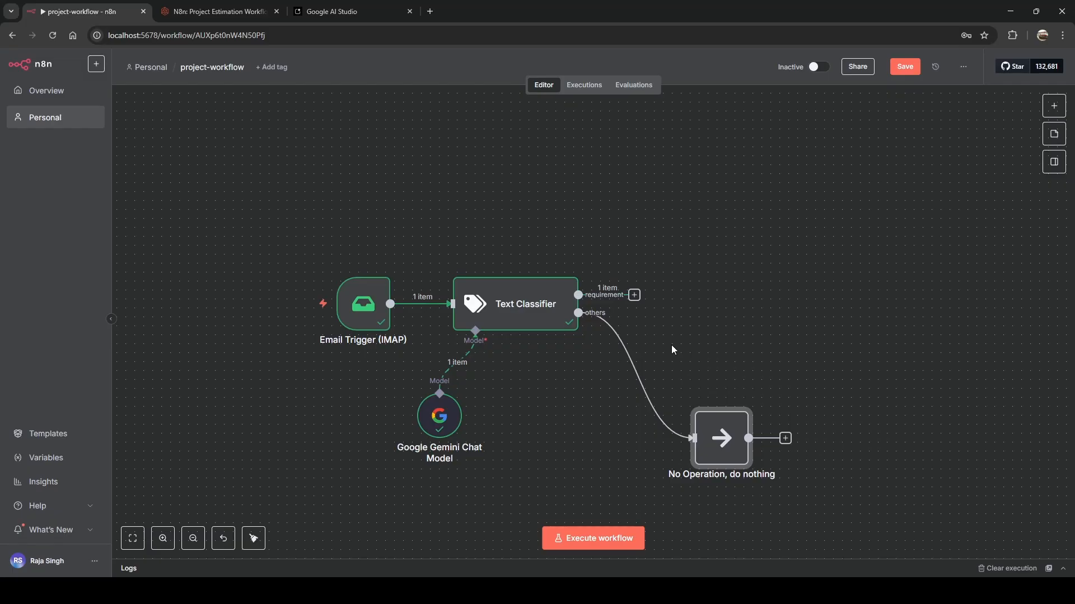
Add an Edit Fields (Set) node after the classifier's requirement output.
click(635, 296)
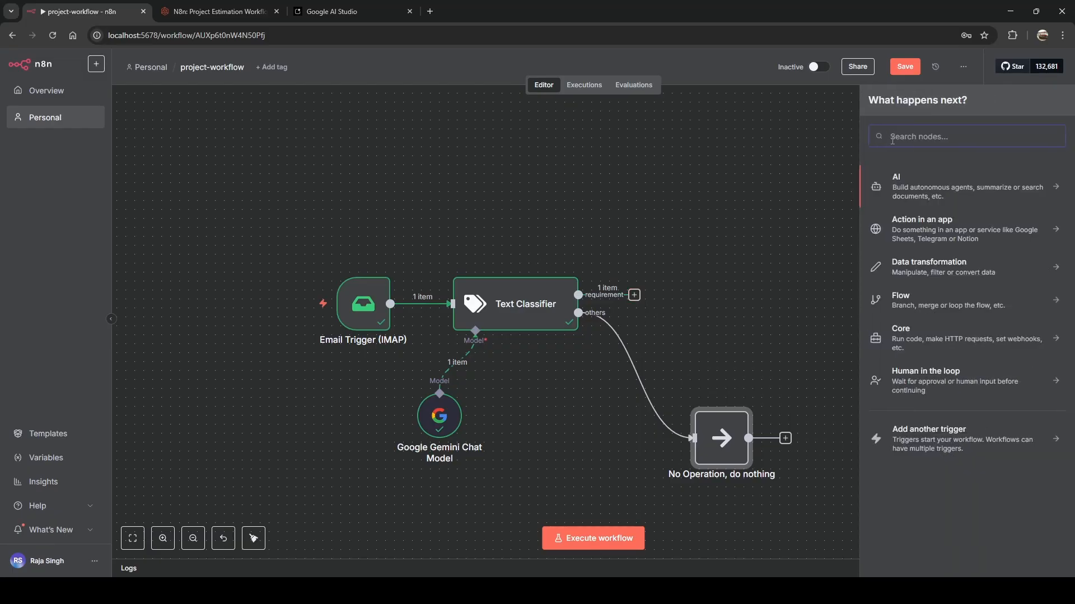
text(set)
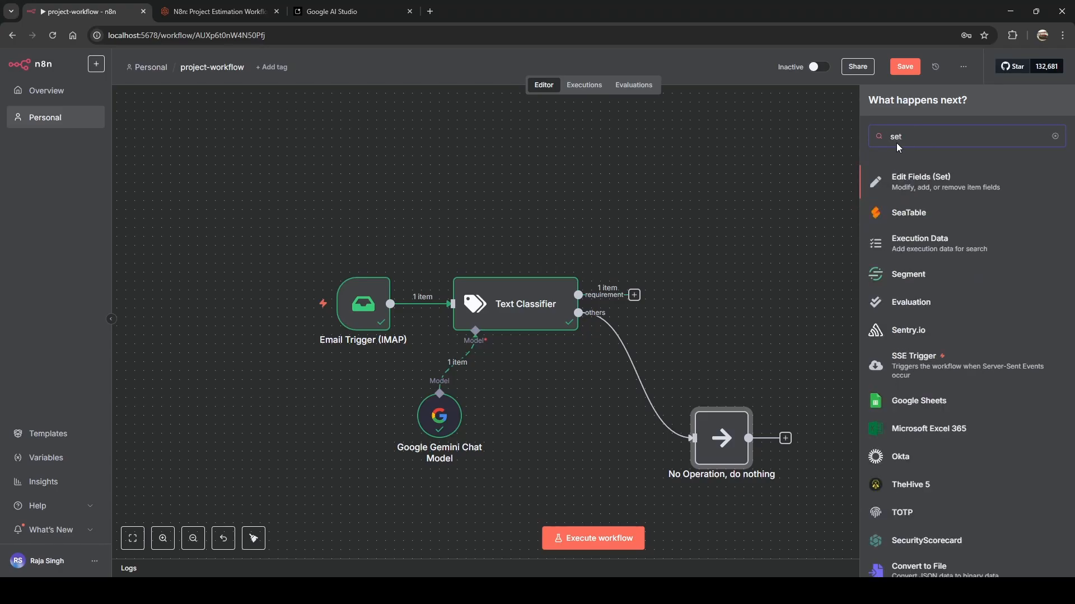
click(914, 182)
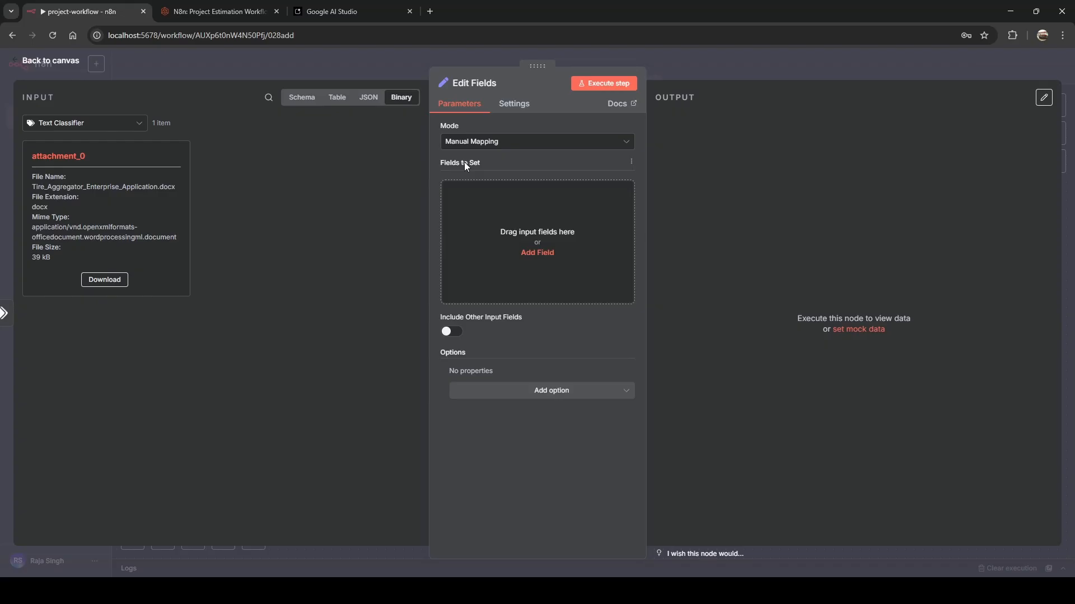
Add a 'subject' field mapped to the email's subject from the input schema.
click(531, 253)
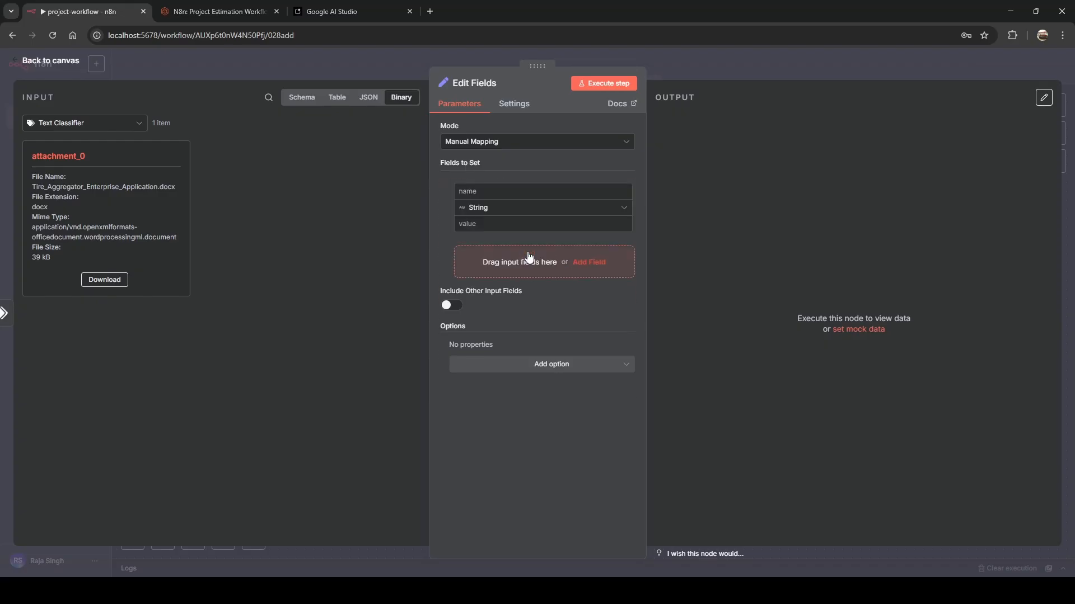
click(495, 195)
text(subje)
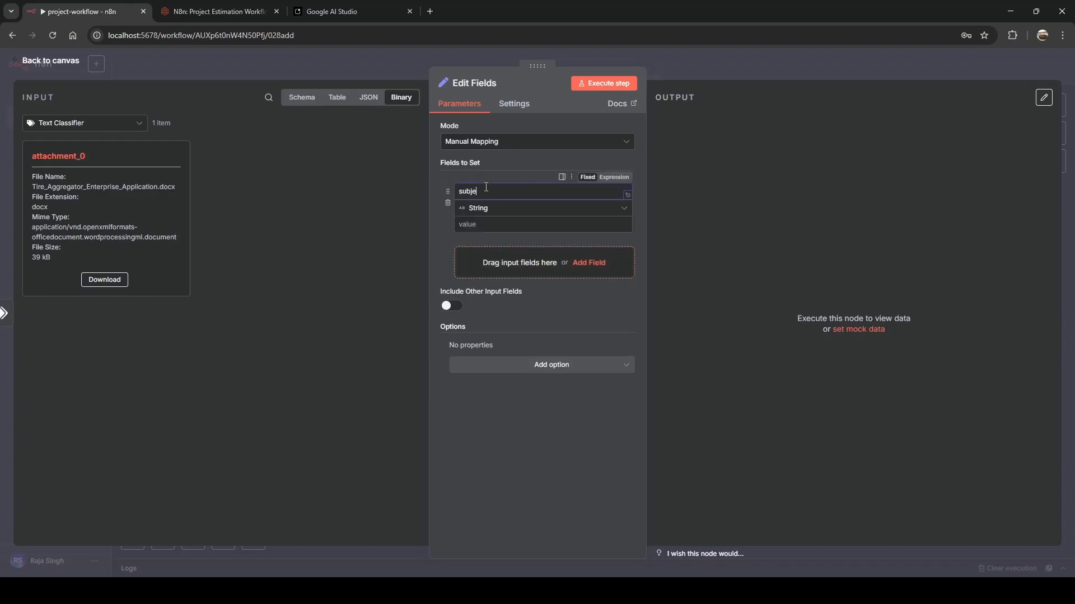
text(ct)
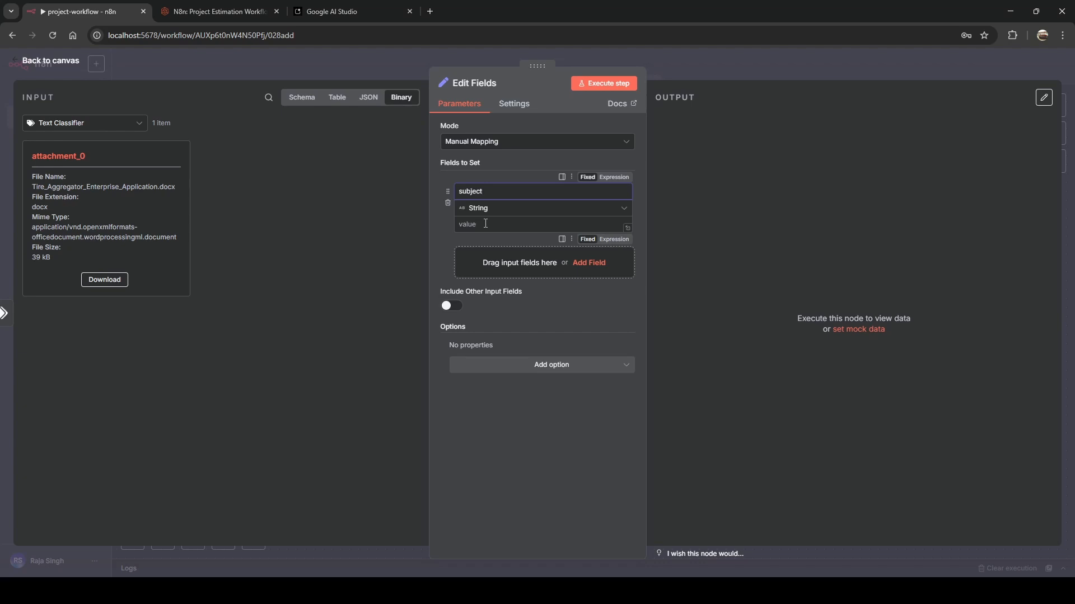
click(305, 107)
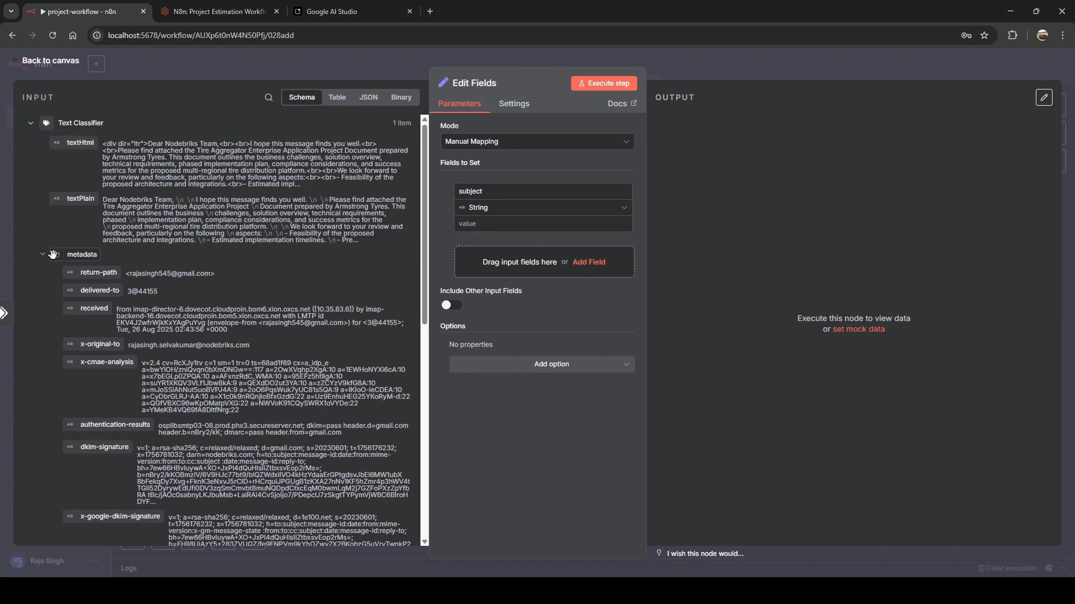
click(78, 254)
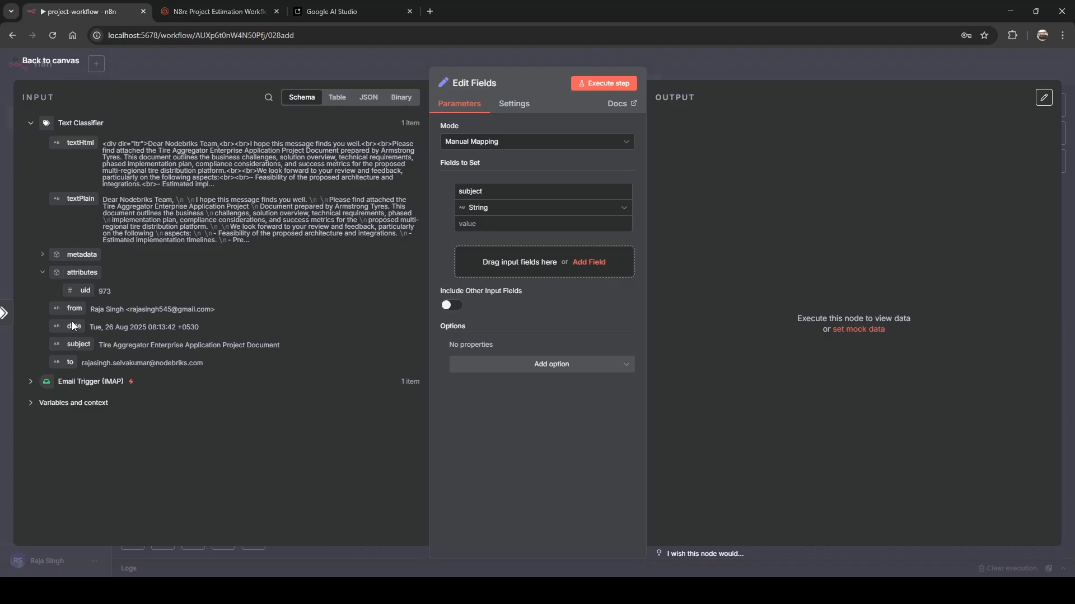
drag(76, 345, 459, 252)
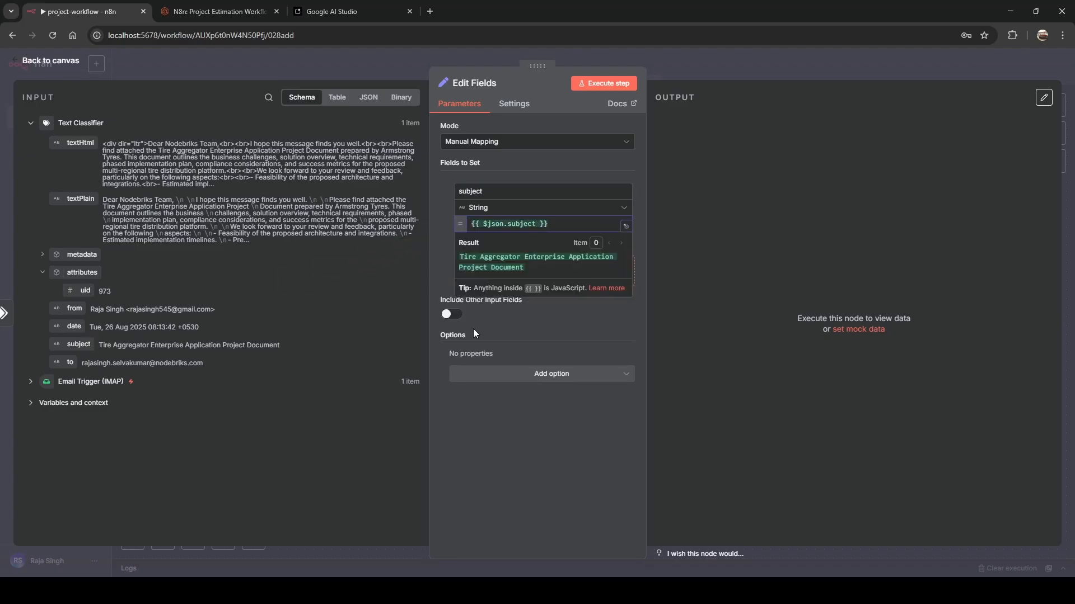
click(521, 322)
Add a 'content' field mapped to the email's textPlain.
click(595, 273)
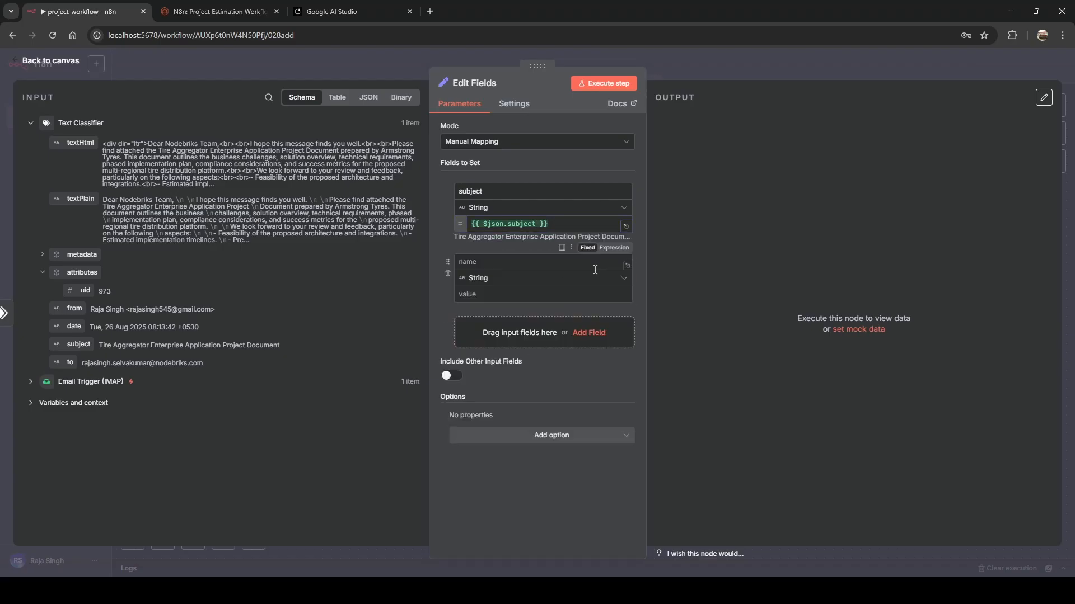
click(481, 262)
text(content)
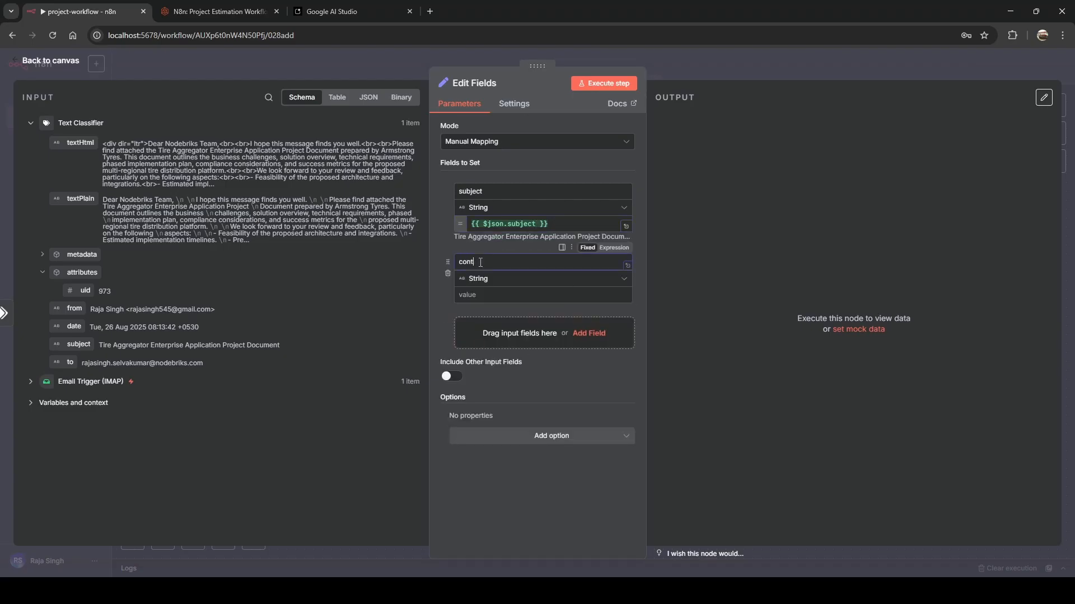
click(79, 198)
drag(79, 198, 467, 297)
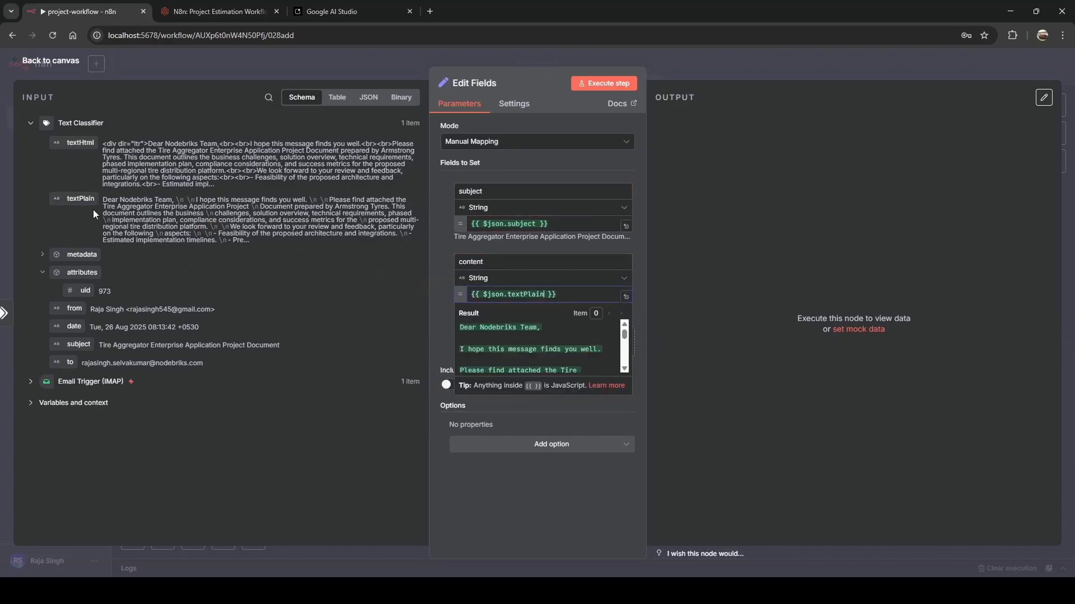
click(223, 243)
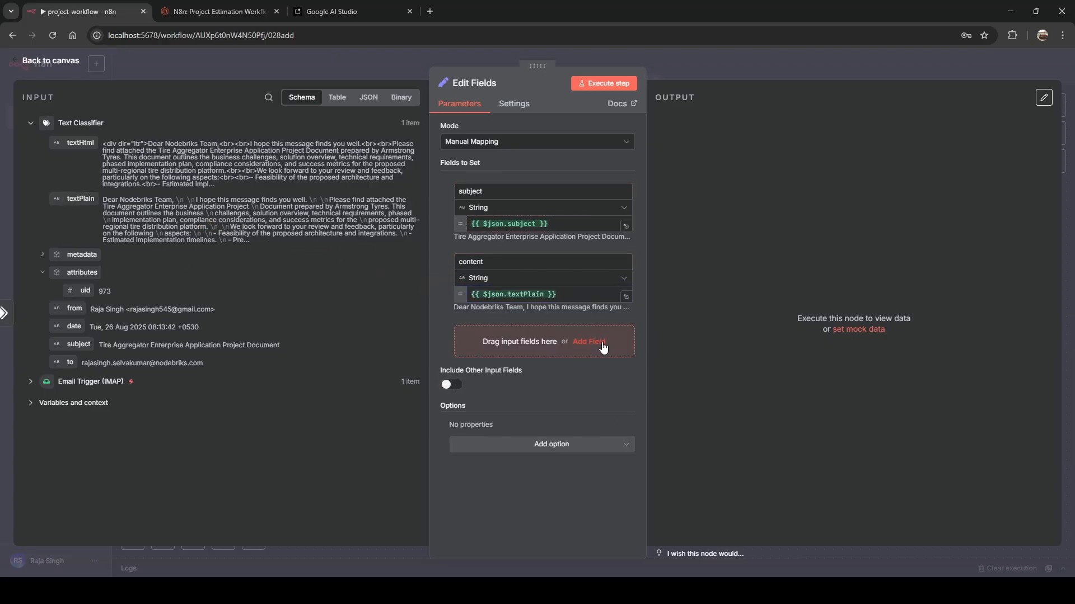
Add a 'message-id' field, correcting its misspelling, mapped to the metadata message-id header.
click(603, 348)
click(512, 331)
text(messgae-id)
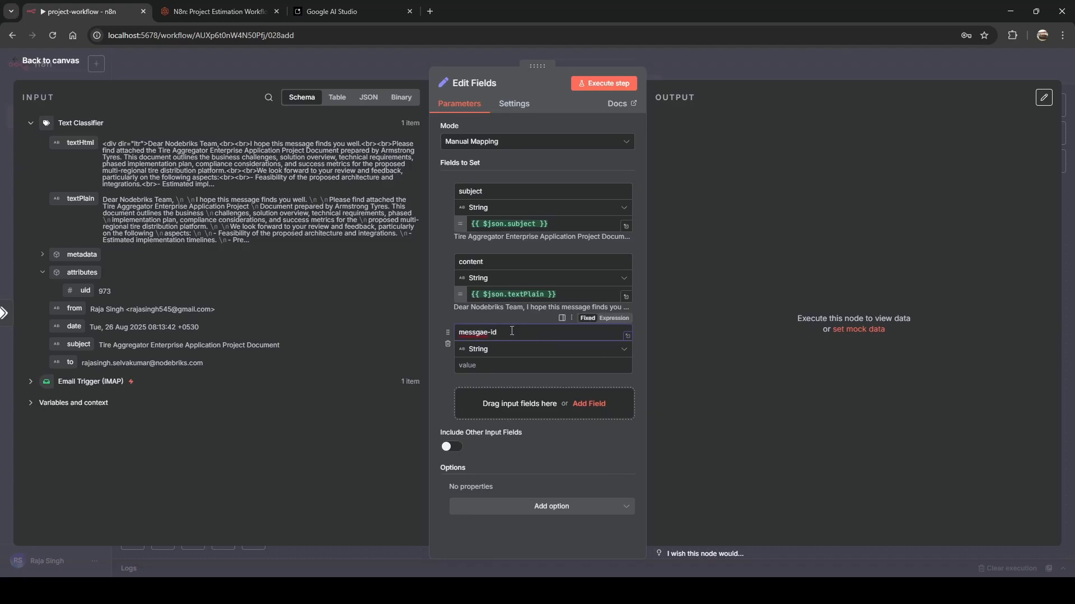
right_click(485, 332)
click(503, 248)
click(503, 365)
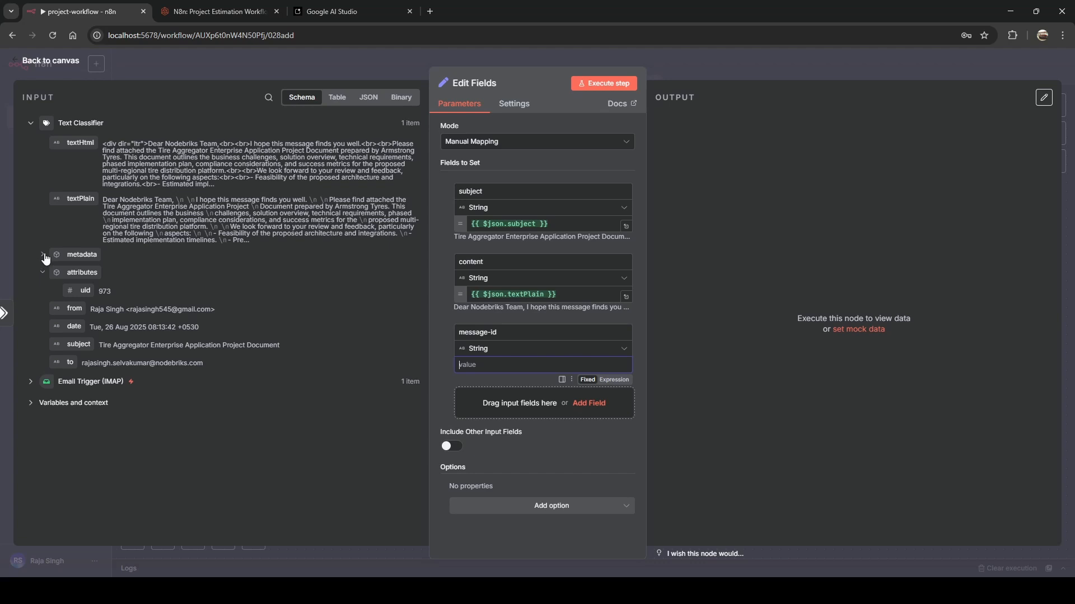
click(42, 254)
scroll(224, 310, down, 7)
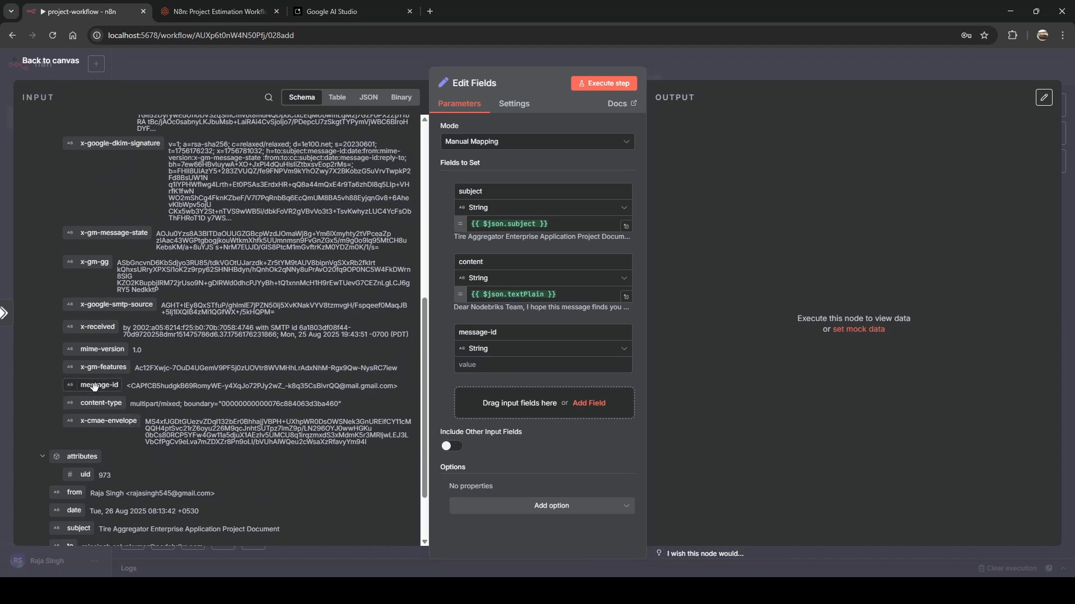
drag(94, 386, 482, 370)
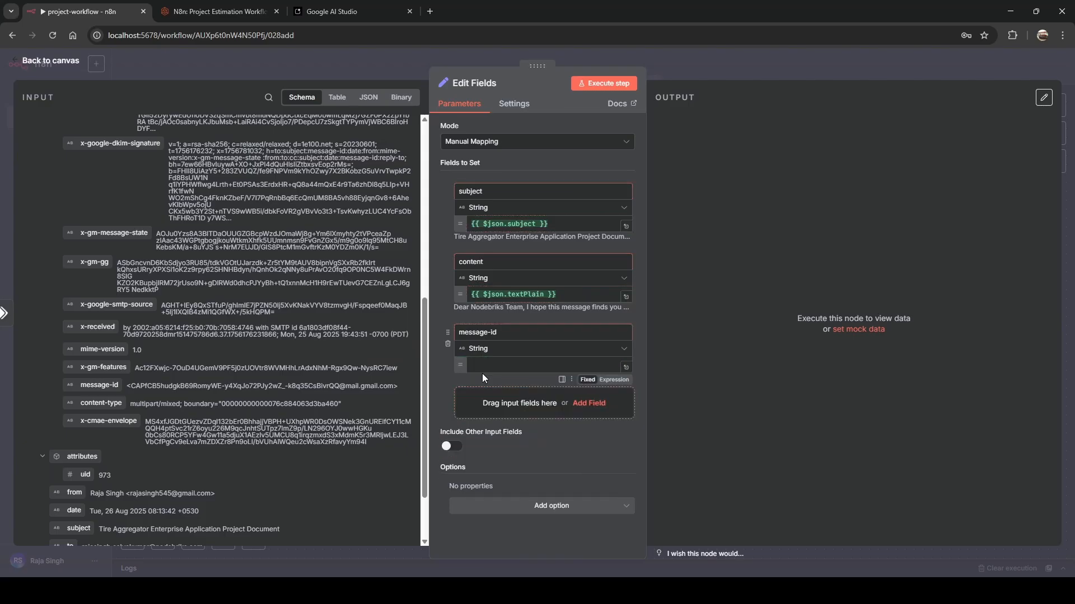
click(542, 491)
Add 'from' and 'to' fields mapped to the email's sender and recipient.
click(573, 412)
click(492, 402)
text(from)
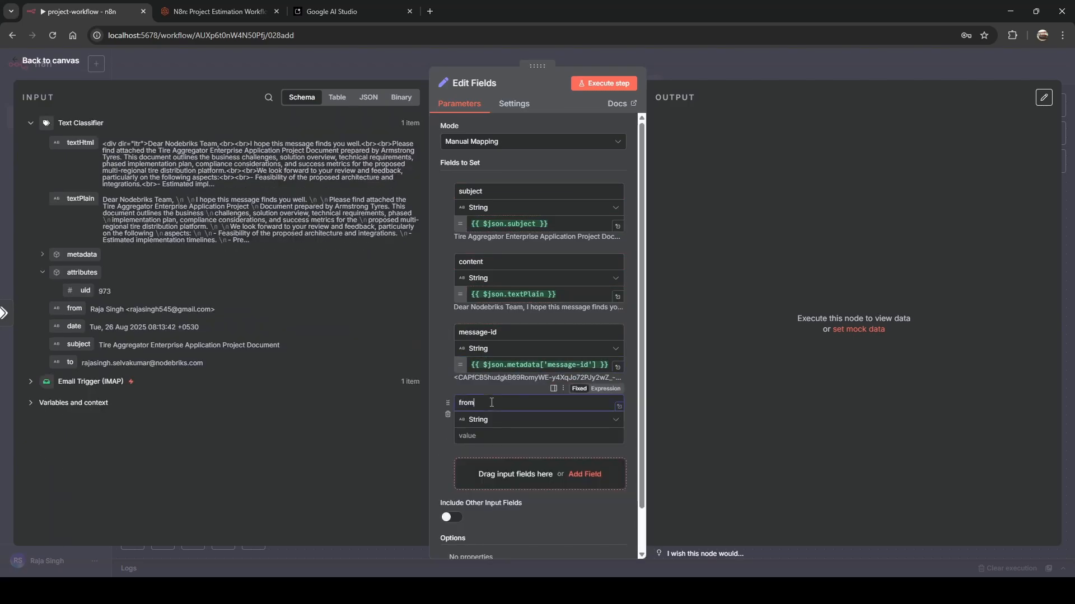
drag(75, 309, 537, 436)
scroll(546, 474, down, 1)
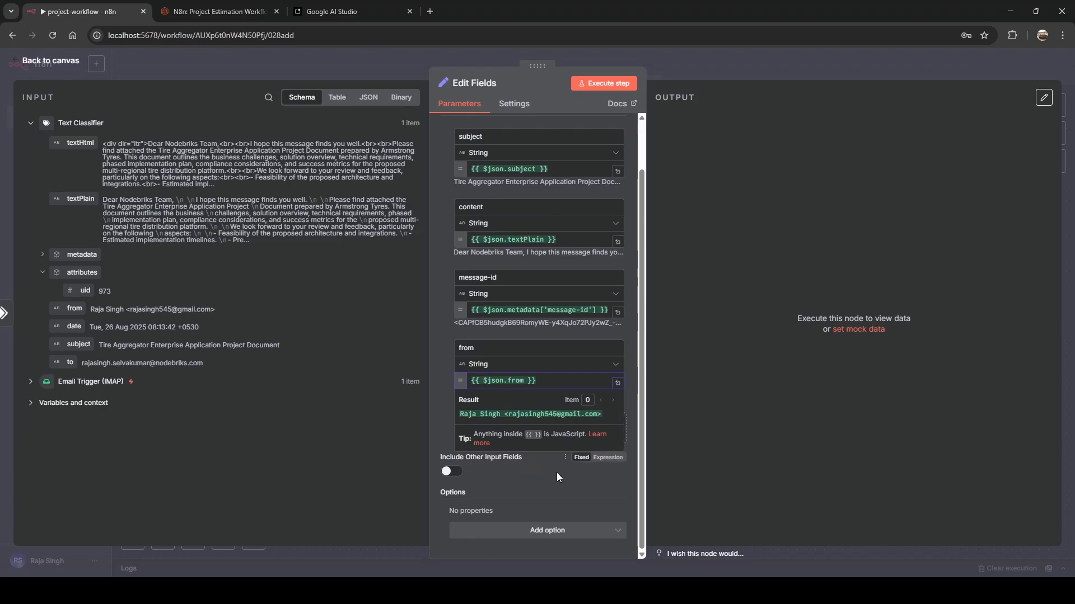
click(556, 473)
click(582, 429)
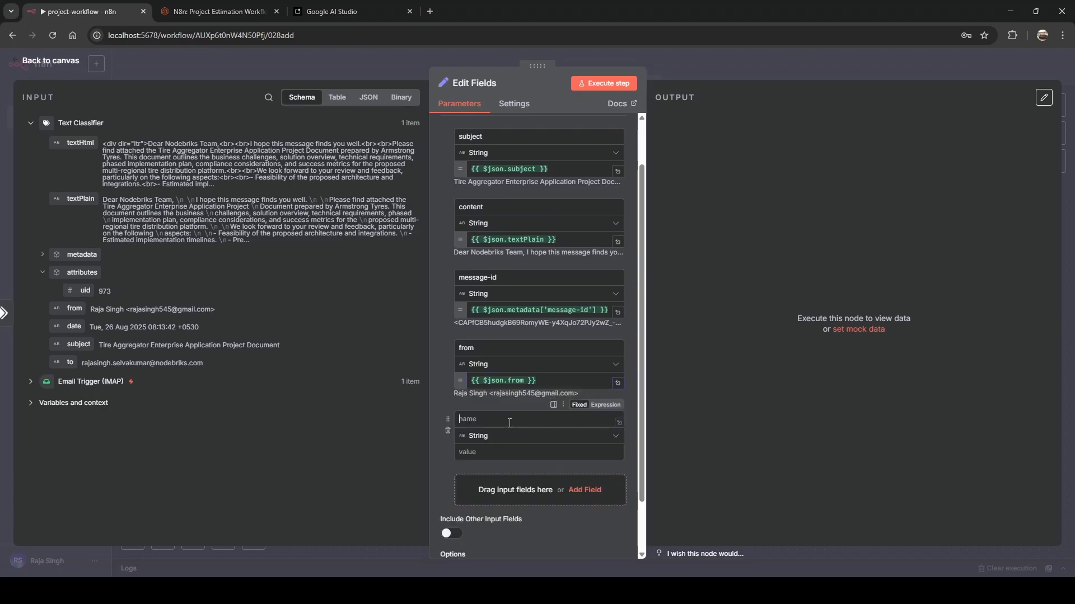
text(to)
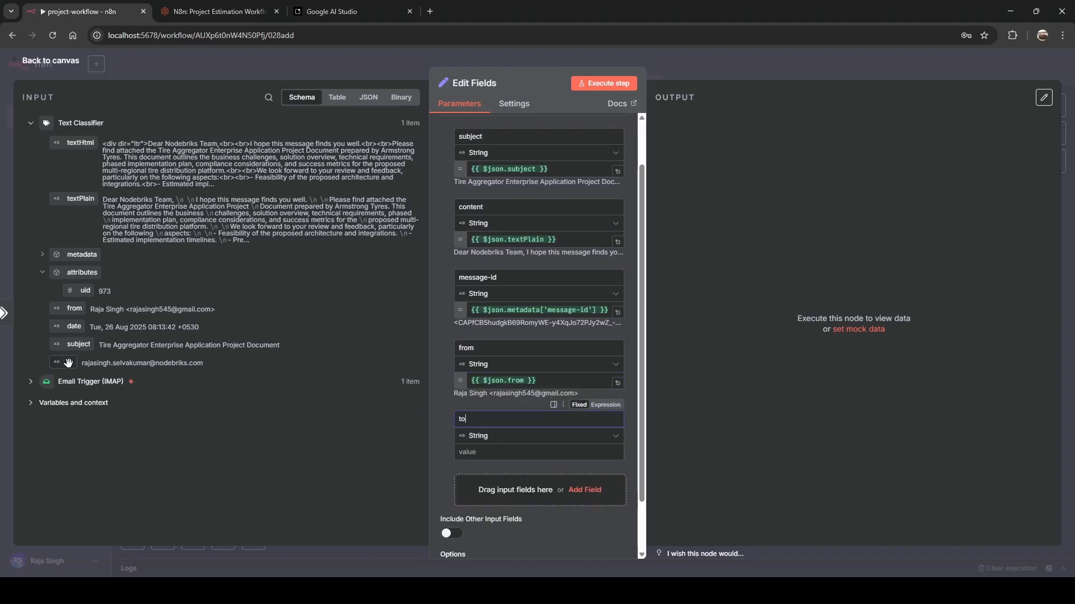
drag(70, 362, 473, 458)
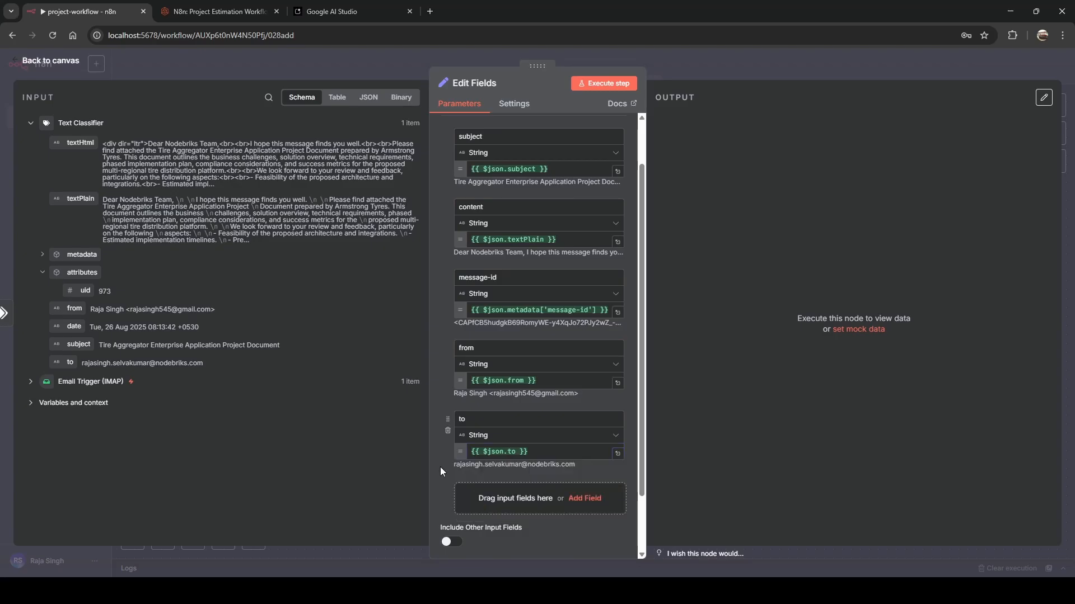
scroll(441, 466, down, 1)
scroll(444, 469, up, 2)
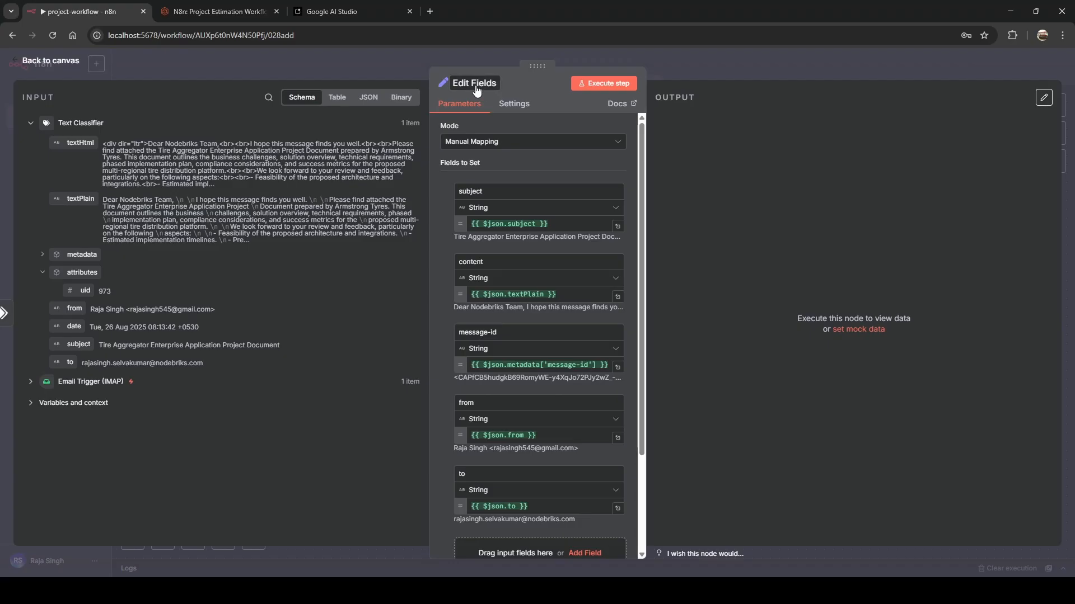
Reposition Edit Fields on the canvas and add a Filter node after it.
click(402, 55)
drag(683, 263, 784, 208)
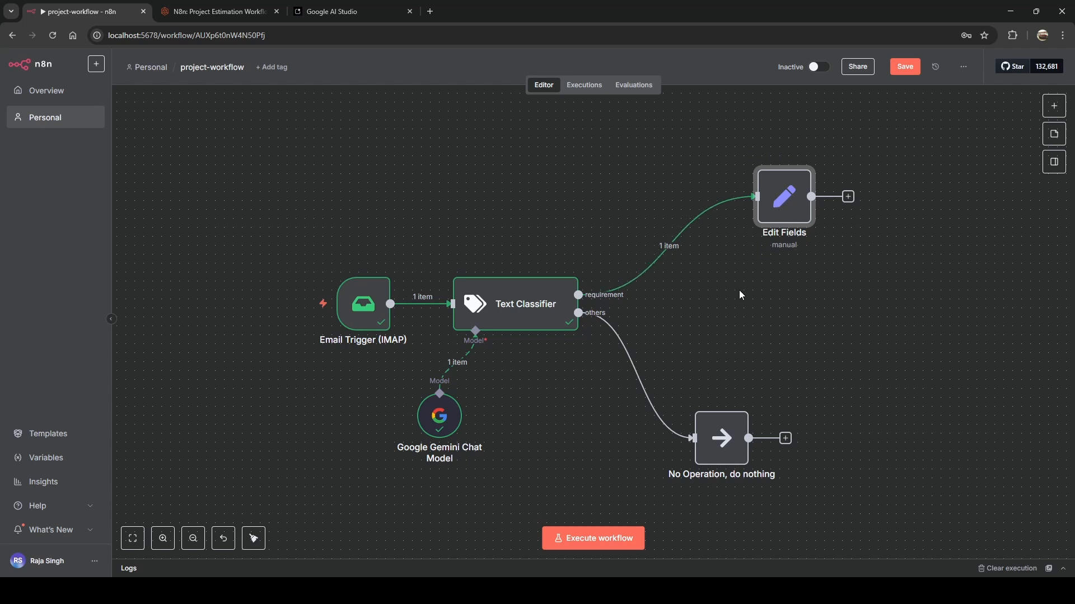
drag(829, 311, 596, 328)
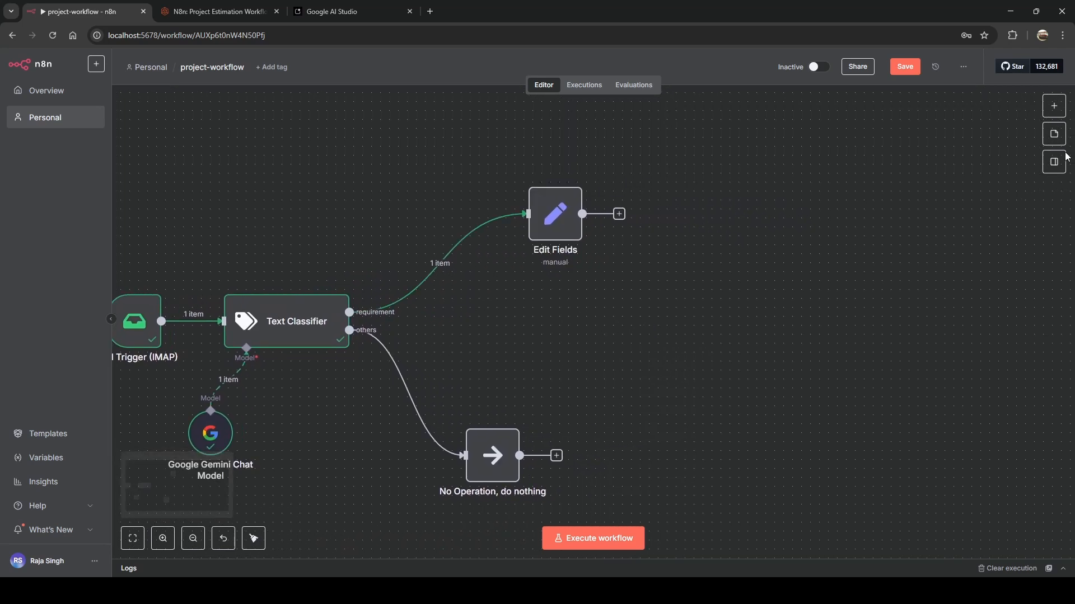
click(1054, 106)
text(f)
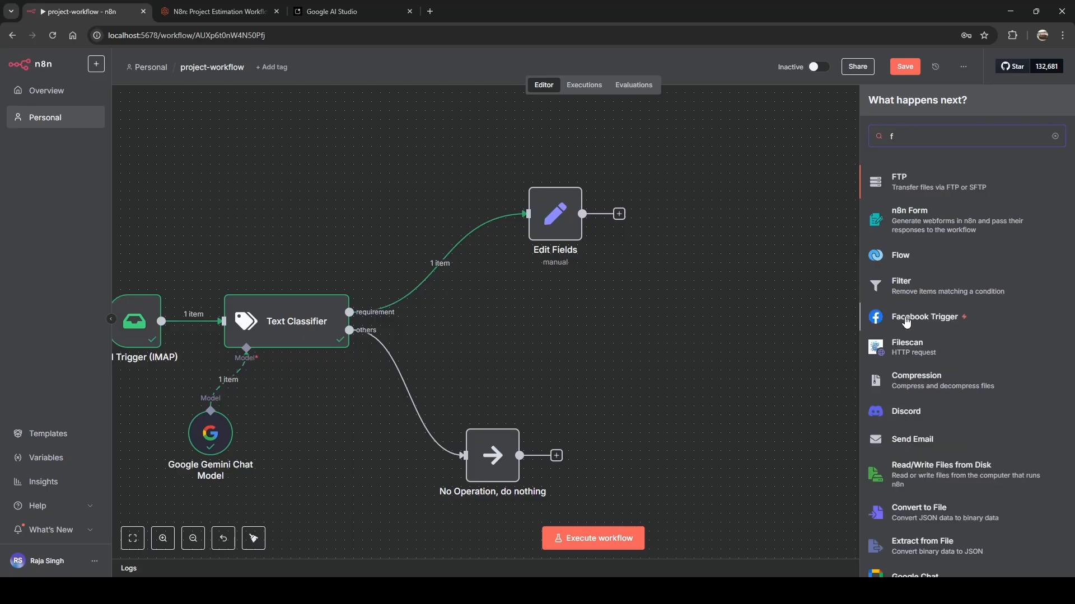
text(ilter)
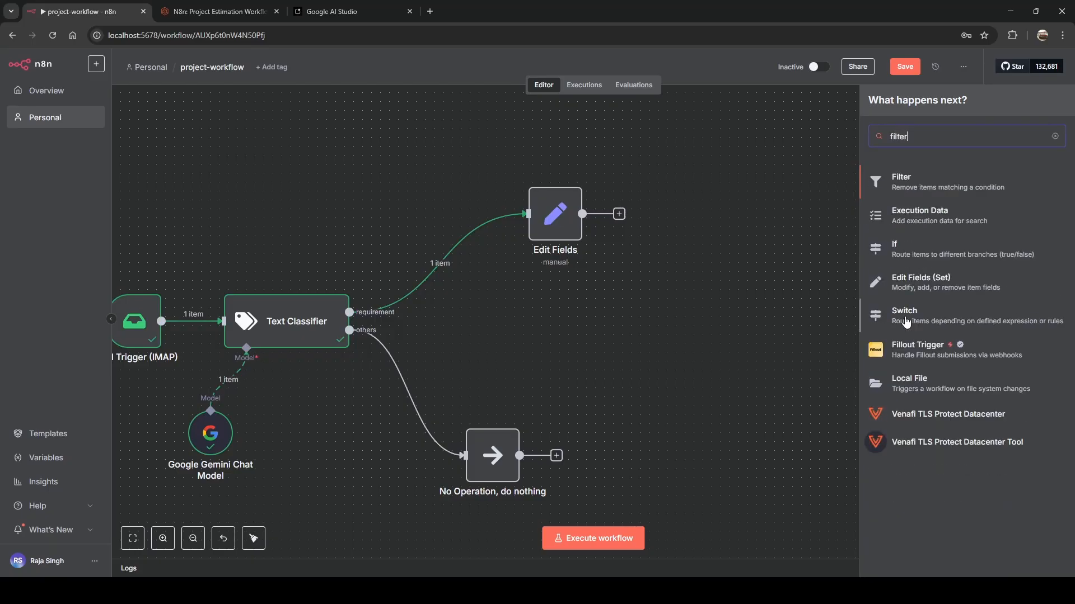
click(921, 192)
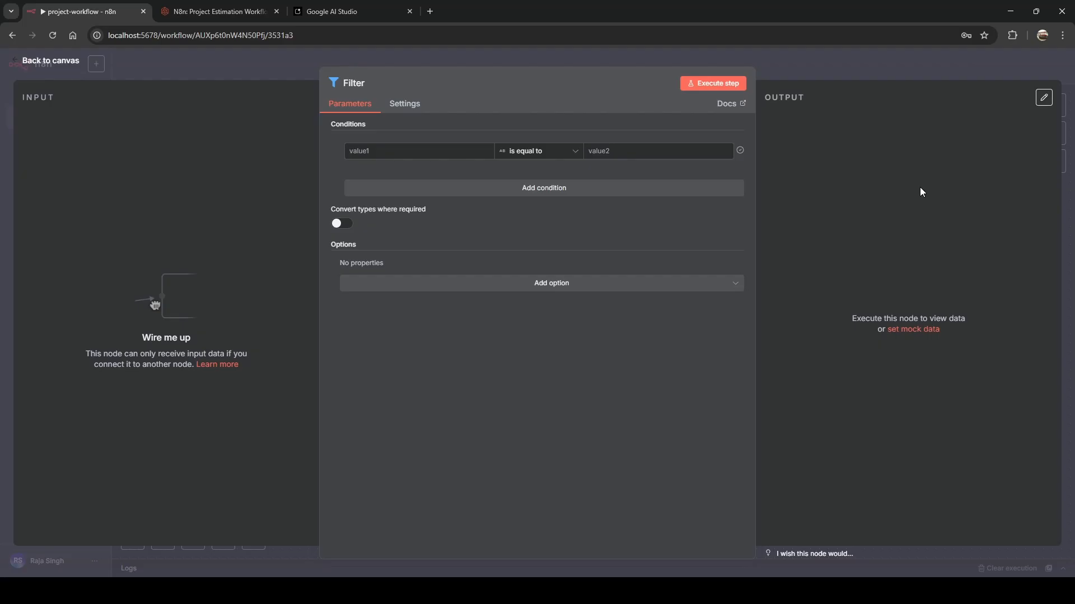
Connect the Text Classifier's requirement output to the Filter's input.
click(234, 53)
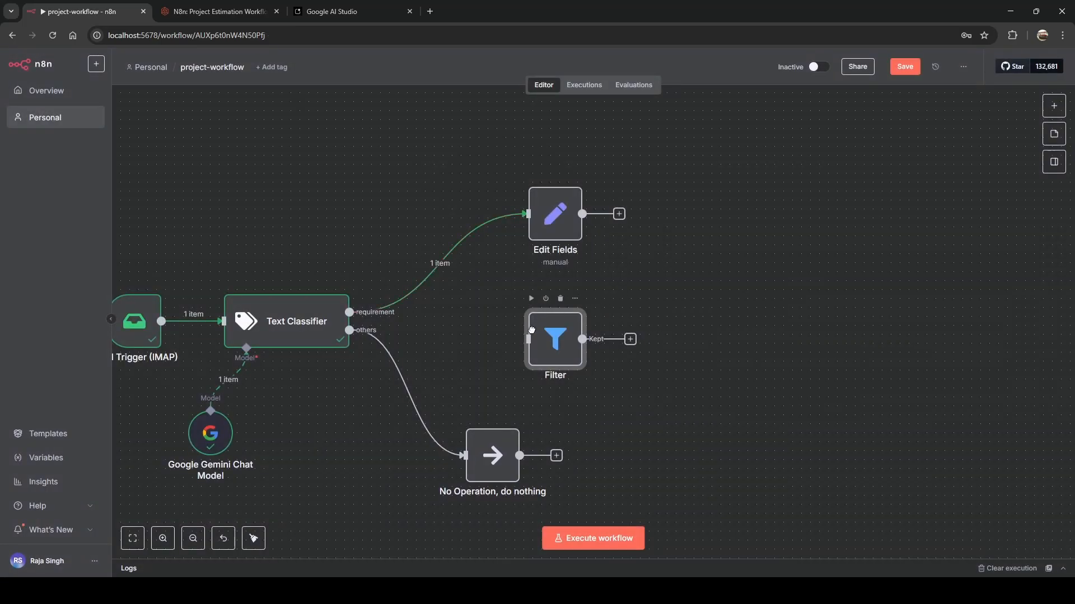
drag(532, 331, 523, 331)
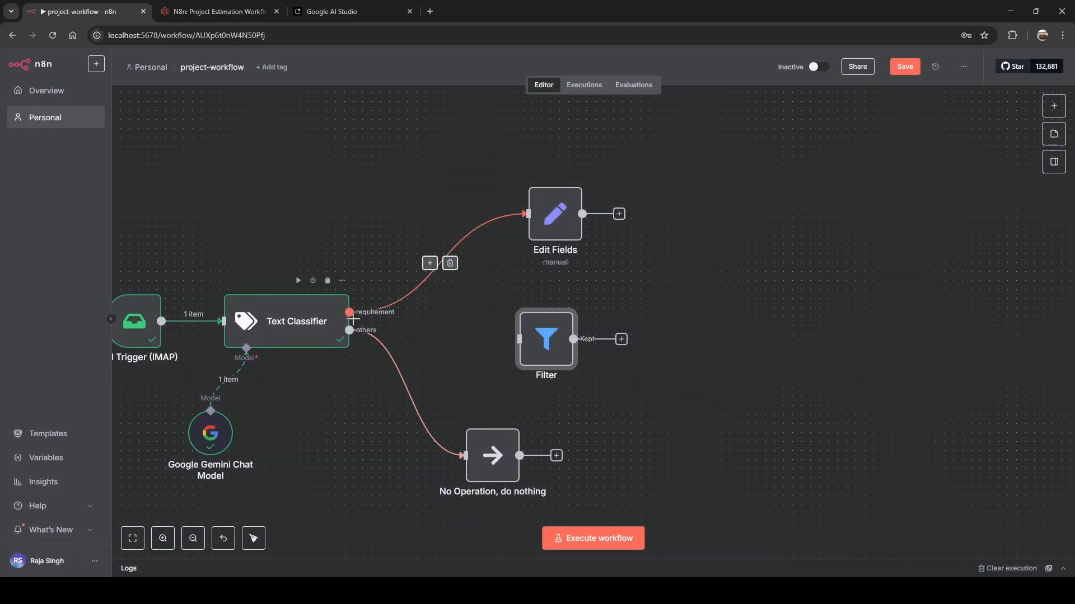
drag(354, 319, 554, 346)
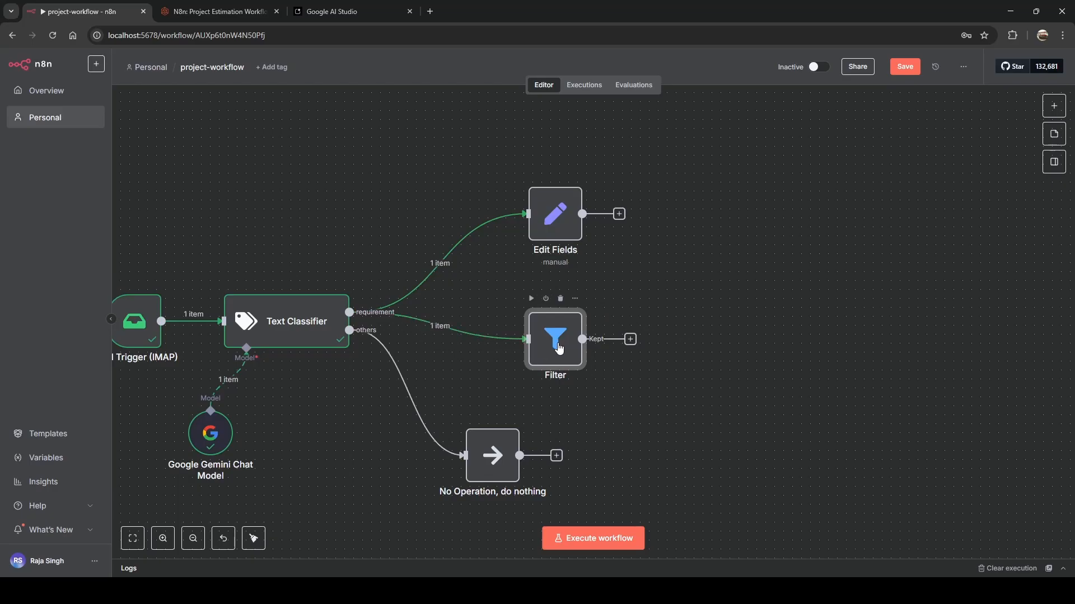
Set the Filter's first value to the expression {{ $('Text Classifier').item.binary }}.
double_click(557, 343)
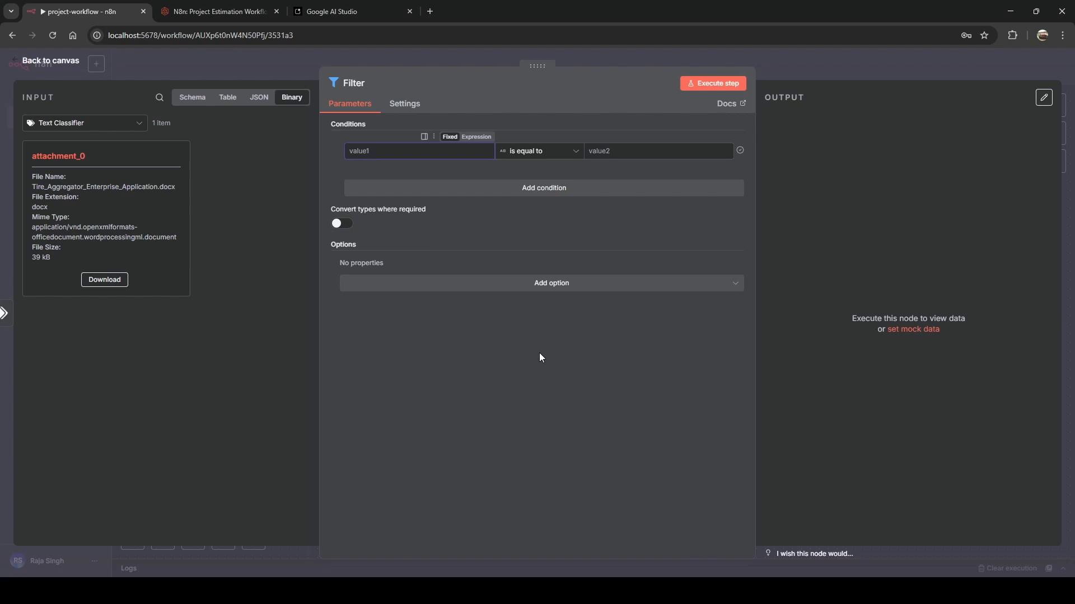
click(477, 136)
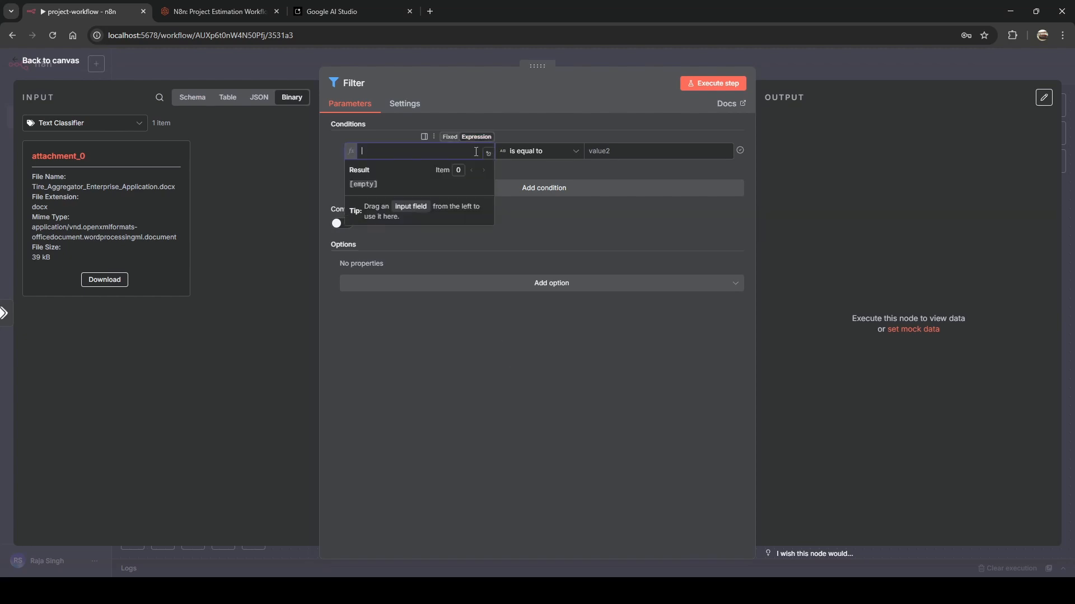
text({{)
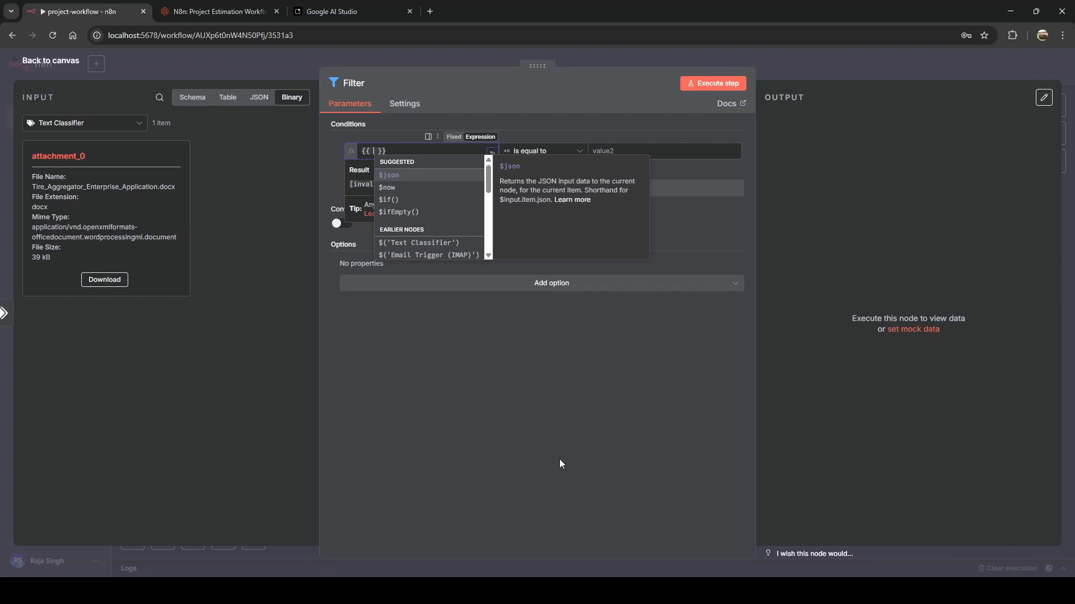
key(Down)
key(Down)
key(Down)
key(Down)
key(Down)
key(Up)
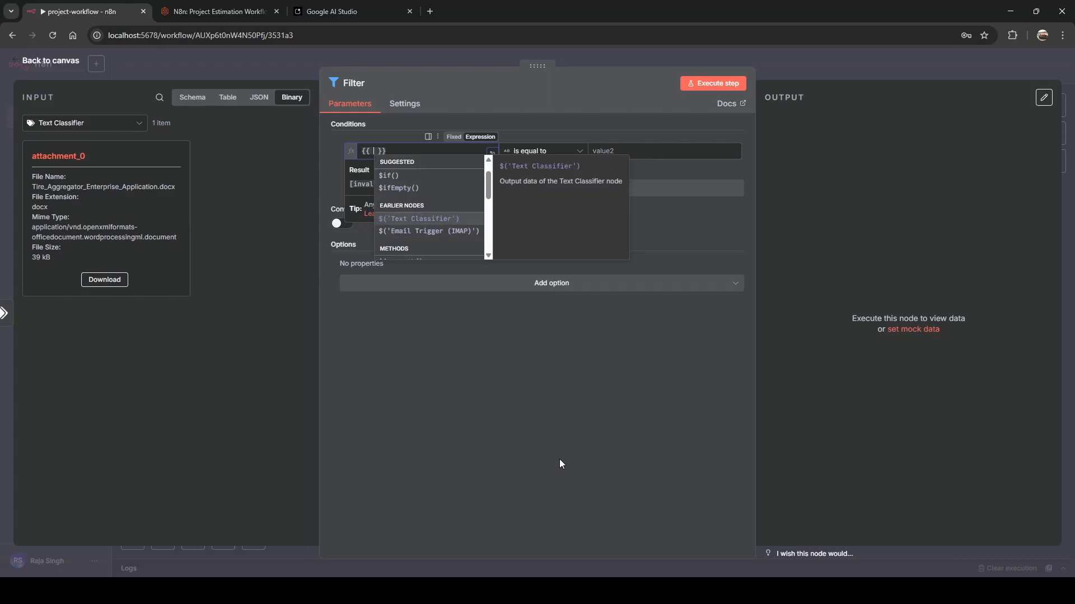
key(Return)
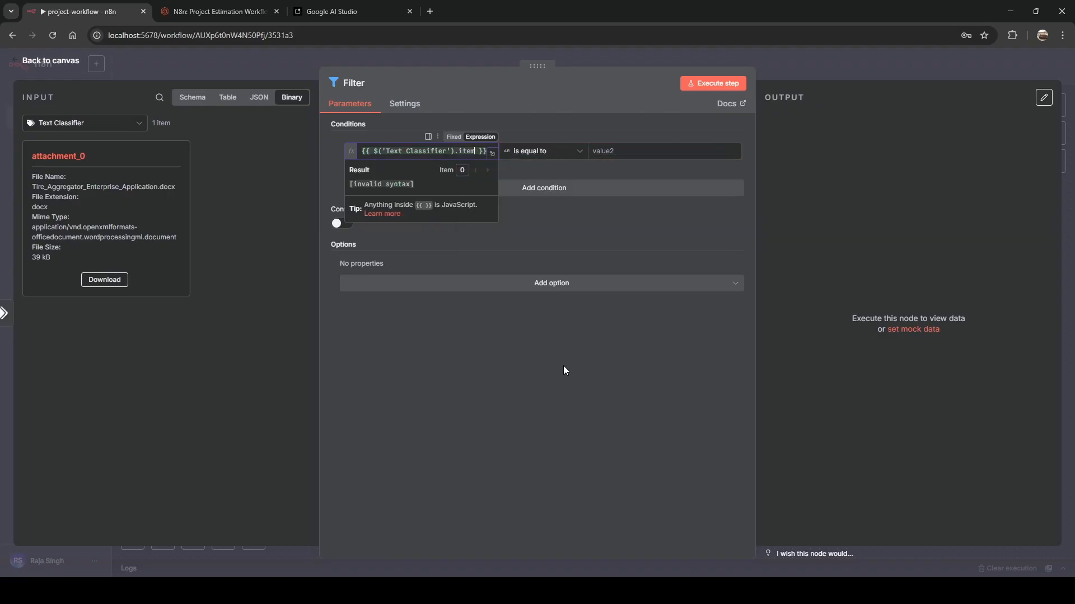
text(.)
key(Down)
key(Return)
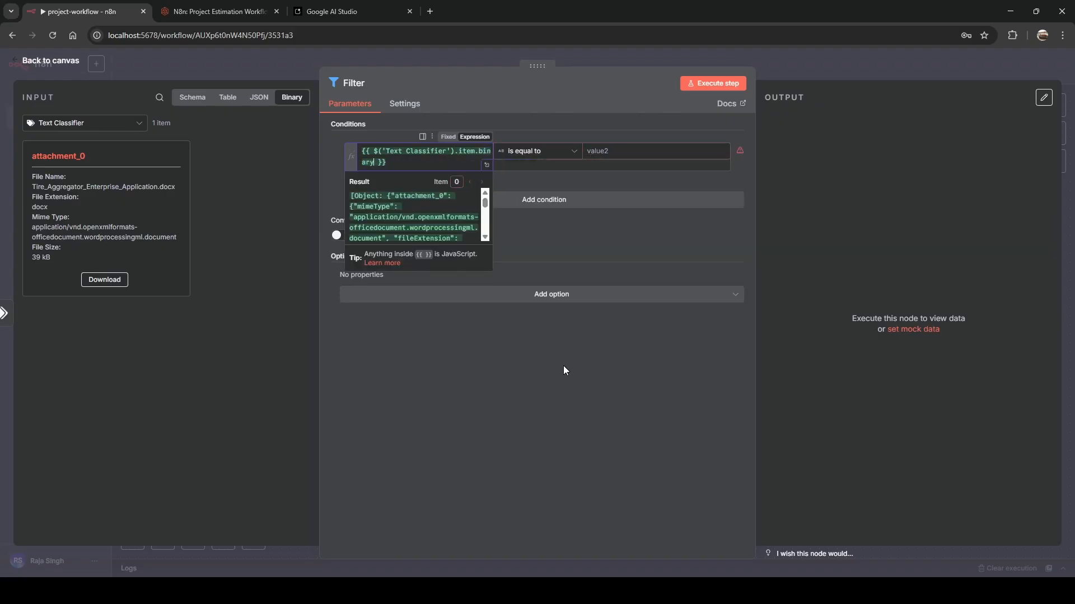
Set the condition's operator to Object > exists.
click(514, 354)
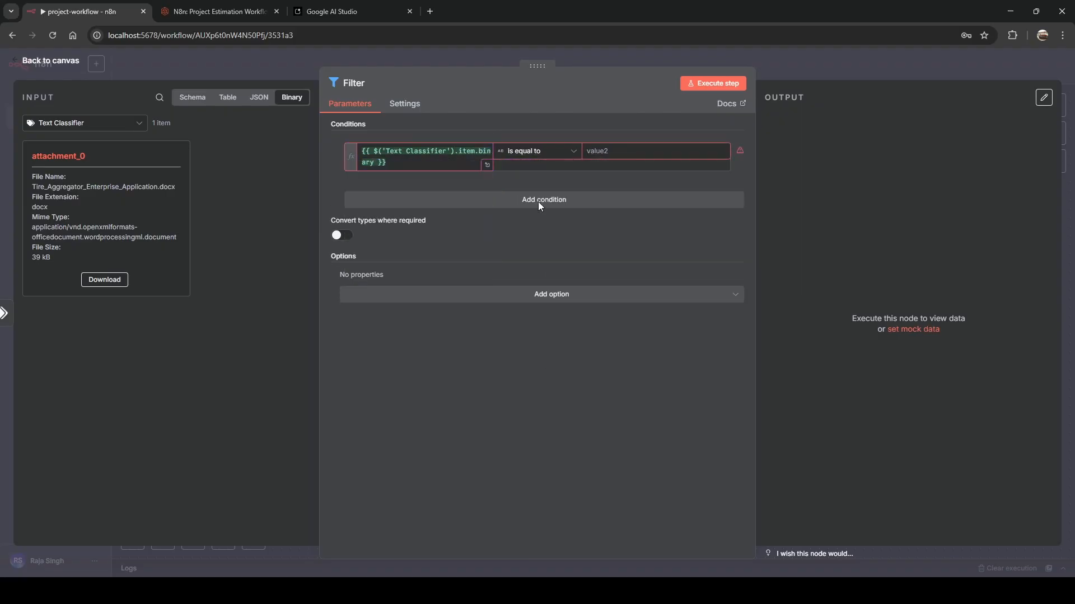
click(540, 152)
mouse_move(539, 260)
click(602, 261)
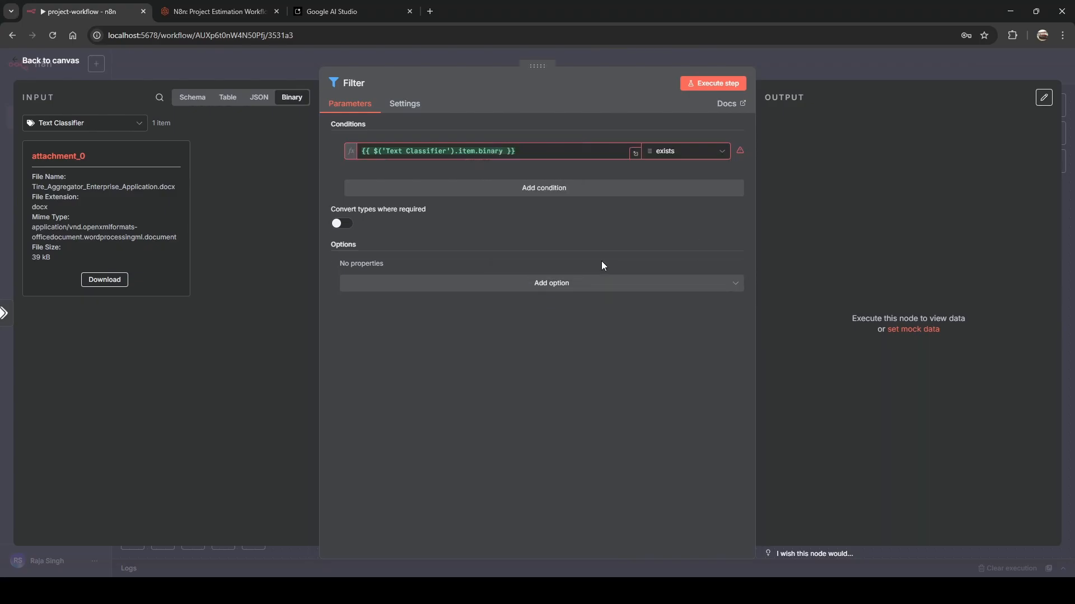
click(683, 152)
mouse_move(685, 277)
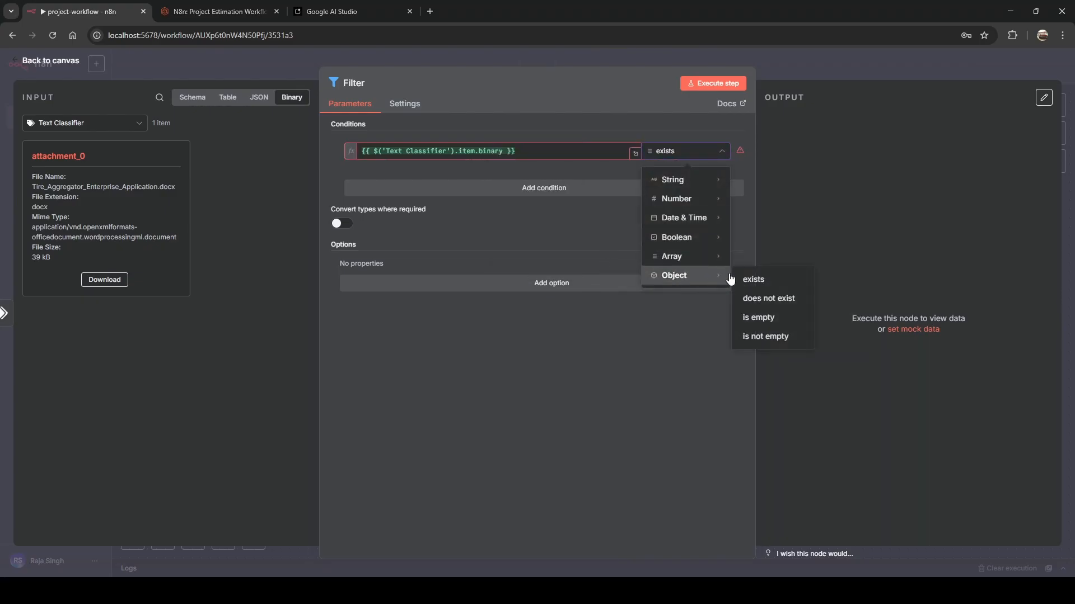
click(748, 280)
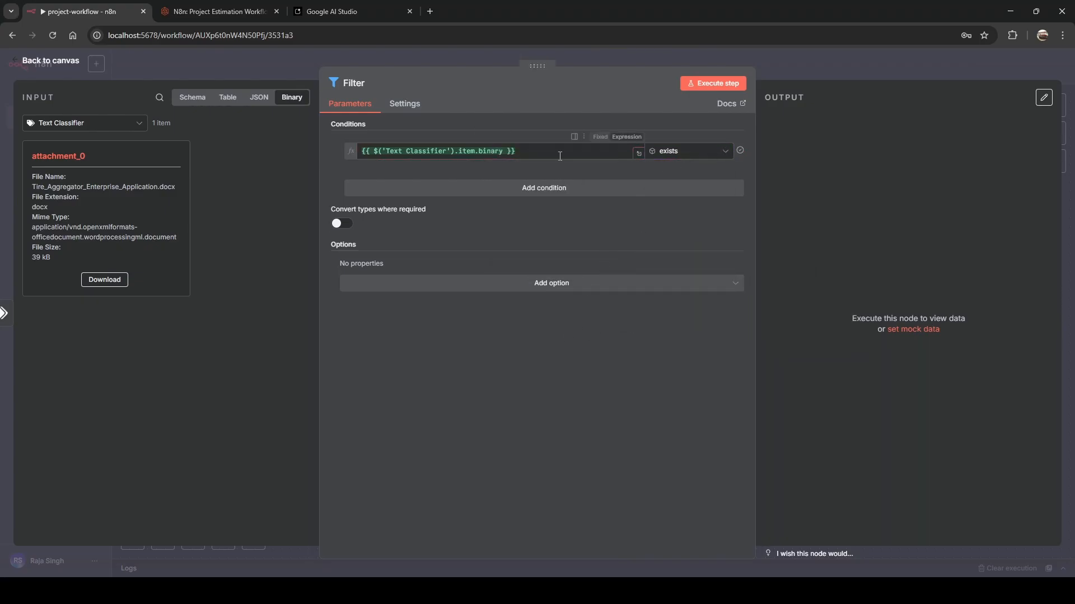
Add a condition whose first value is $('Email Trigger (IMAP)').item.json.metadata['message-id'].
click(511, 195)
click(451, 203)
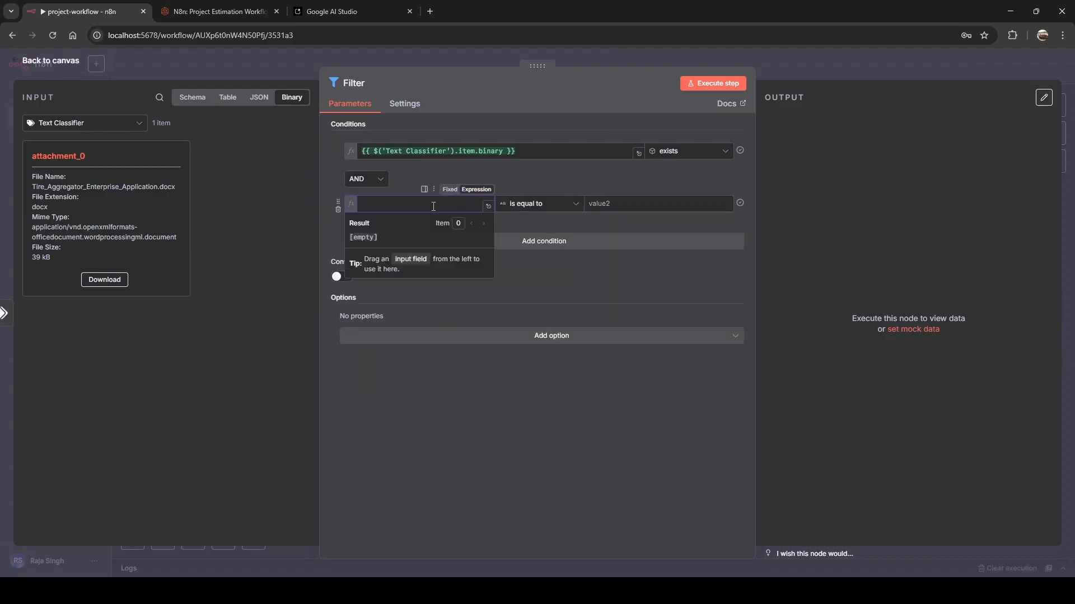
text({{)
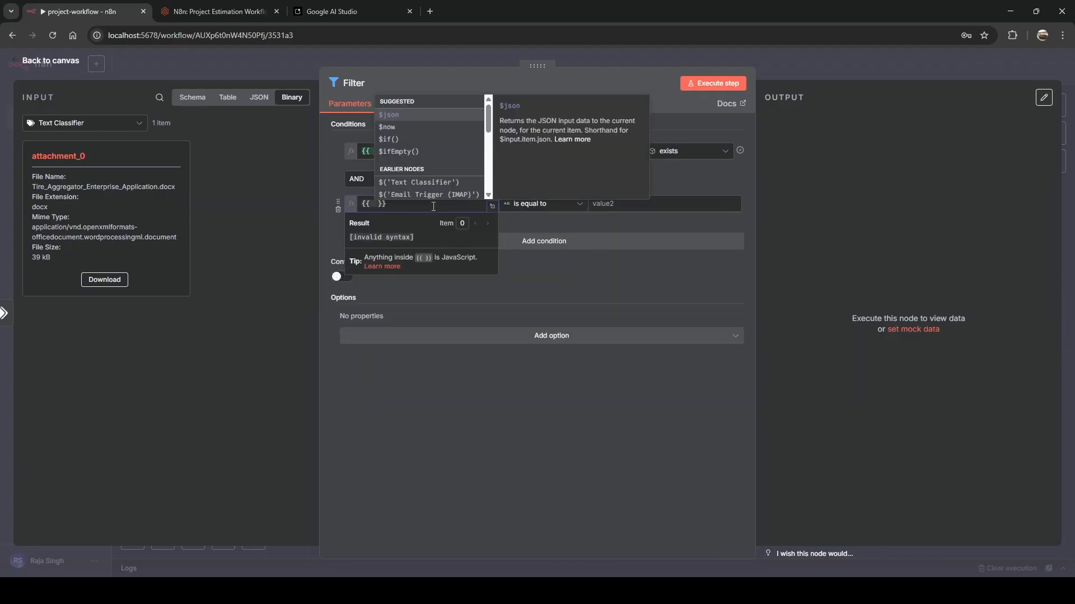
key(Down)
key(Down)
key(Down)
key(Down)
key(Down)
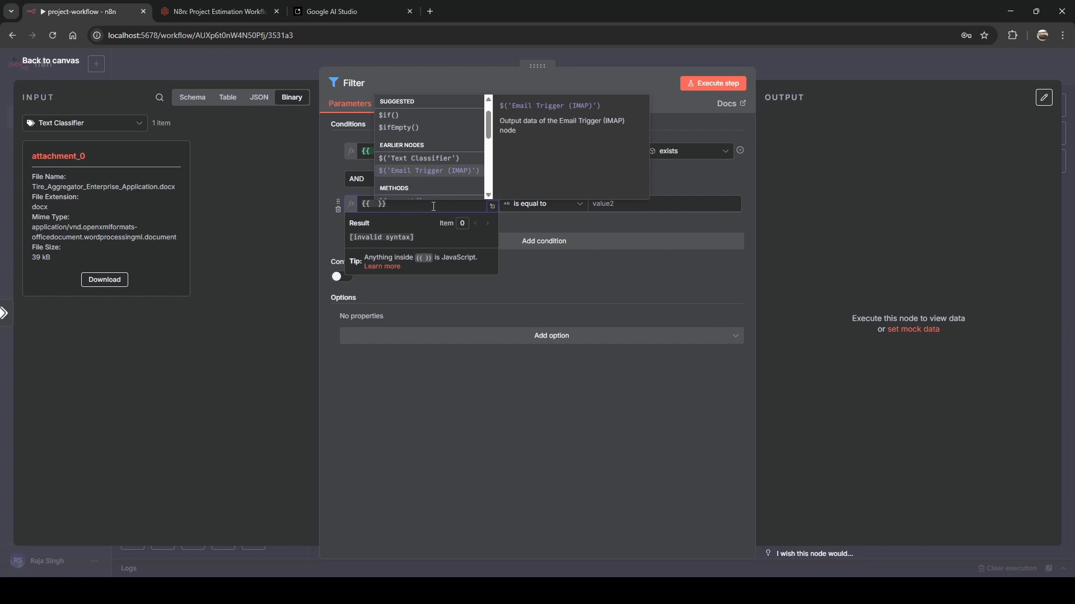
key(Return)
text(.)
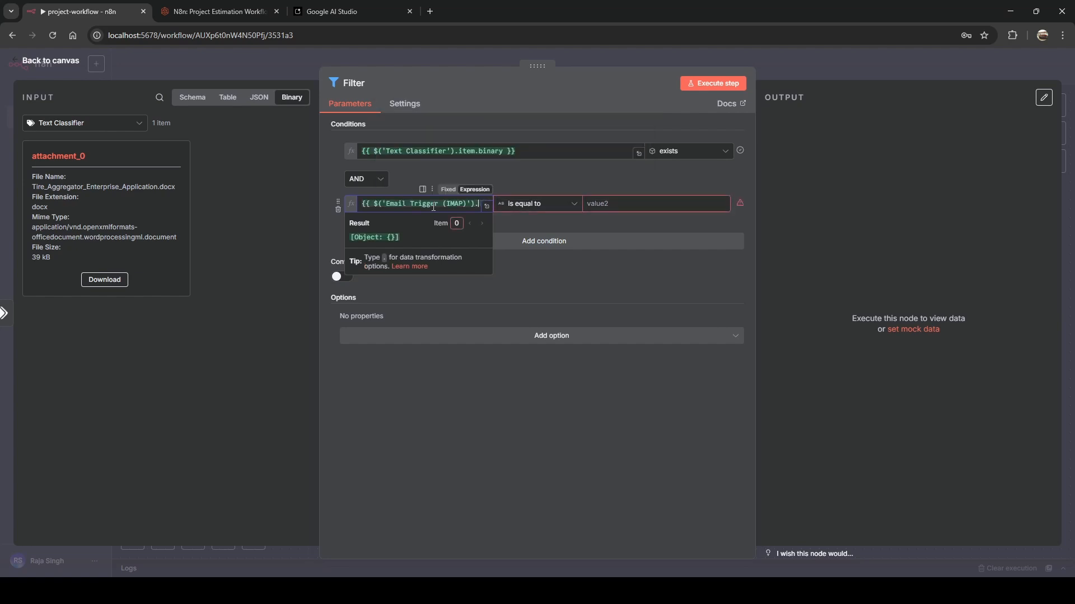
key(Return)
text(.)
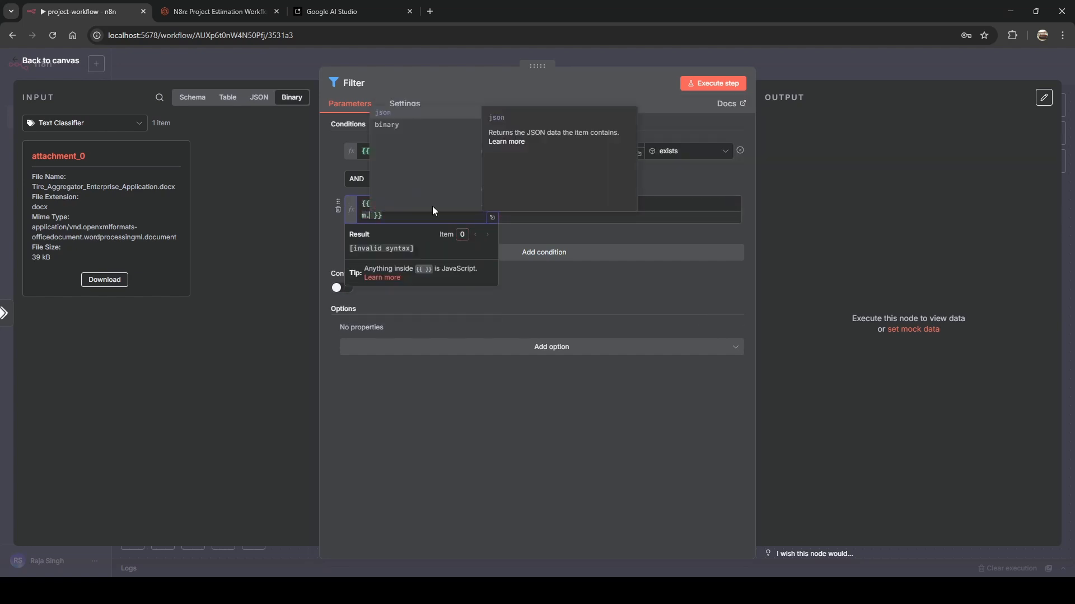
key(Return)
text(.json)
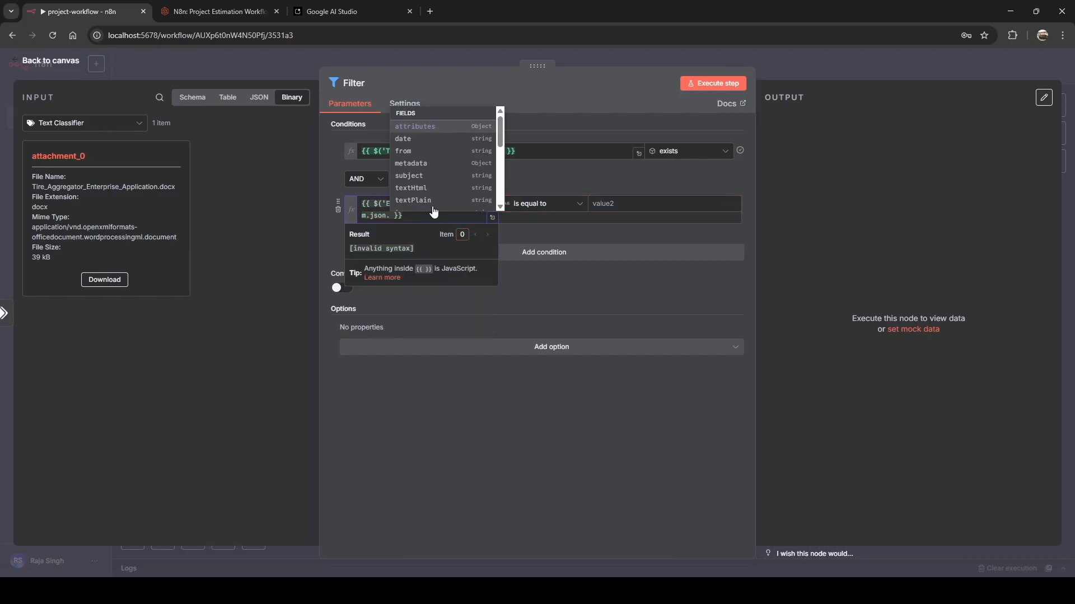
text(me)
key(Return)
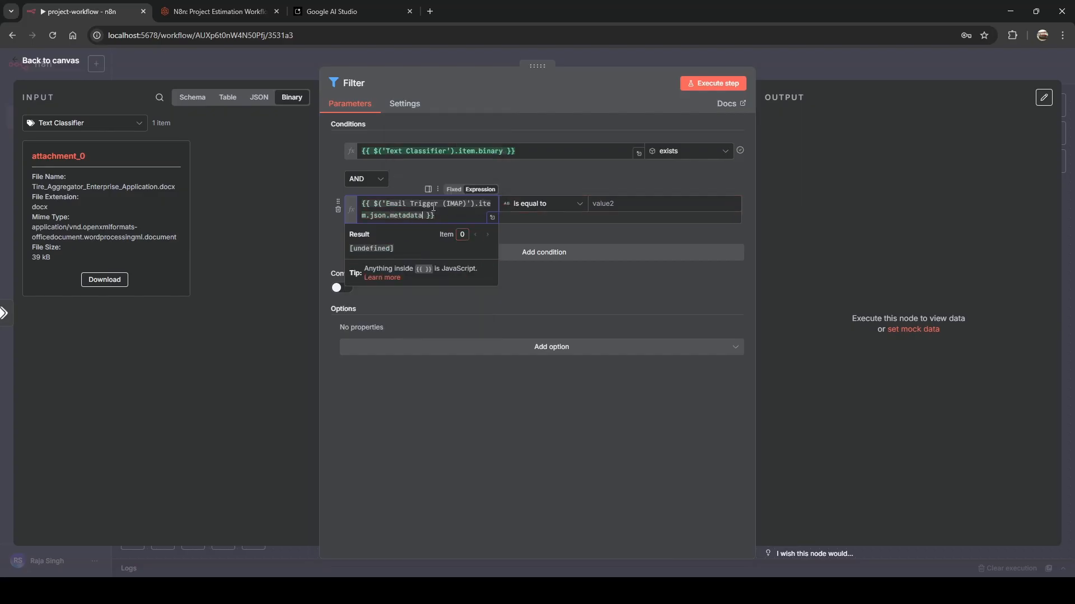
text(.me)
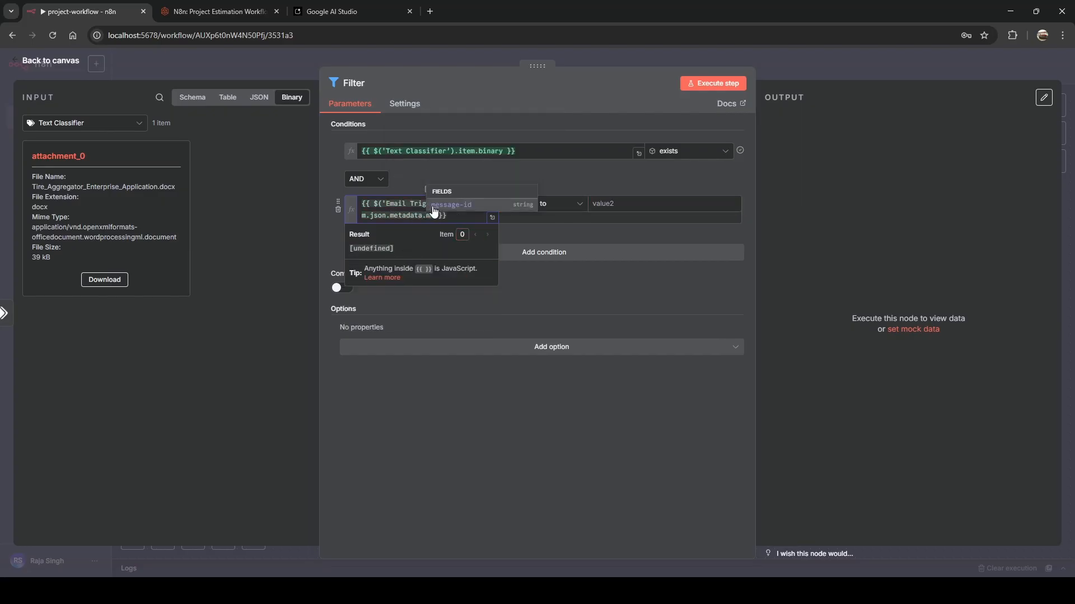
key(Return)
click(601, 208)
Set the comparison value to {{ $json.metadata['message-id'] }}.
text({{ $json)
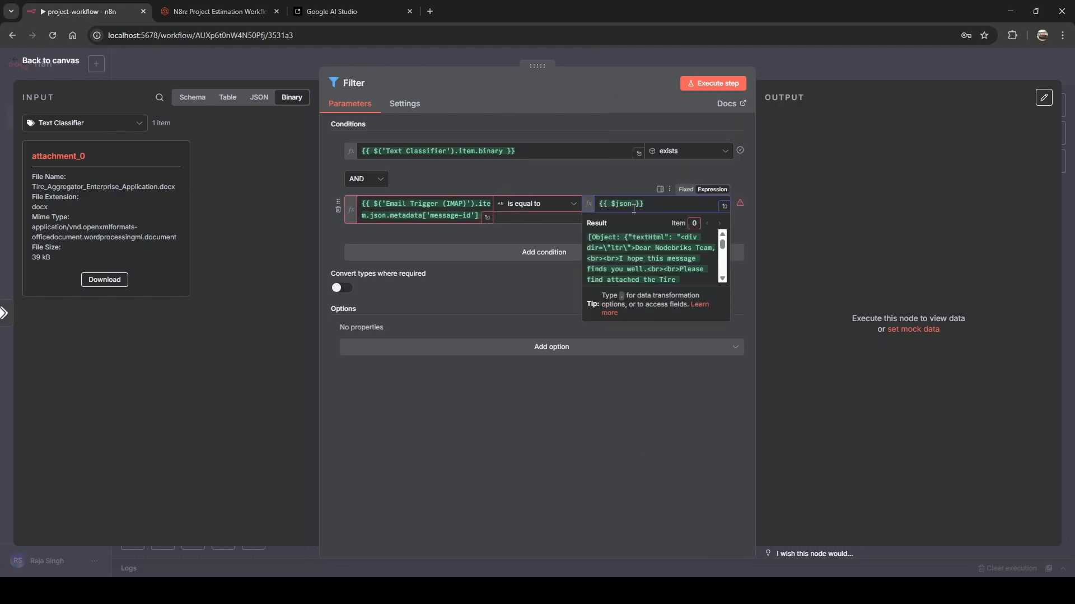
text(.)
key(Down)
key(Down)
key(Down)
key(Down)
key(Down)
key(Up)
key(Up)
key(Return)
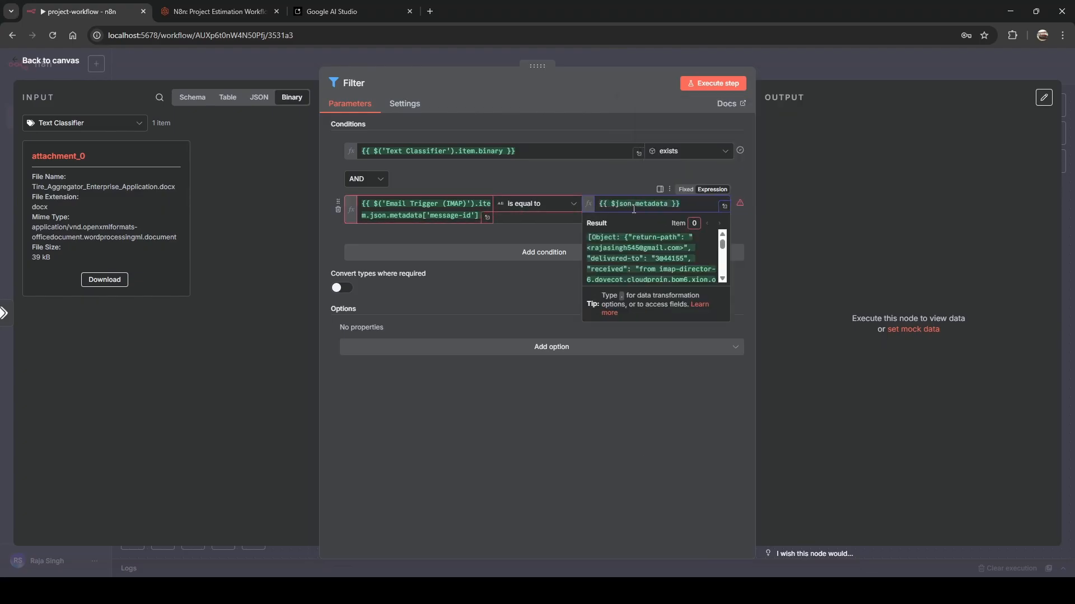
text(.me)
key(Return)
key(Escape)
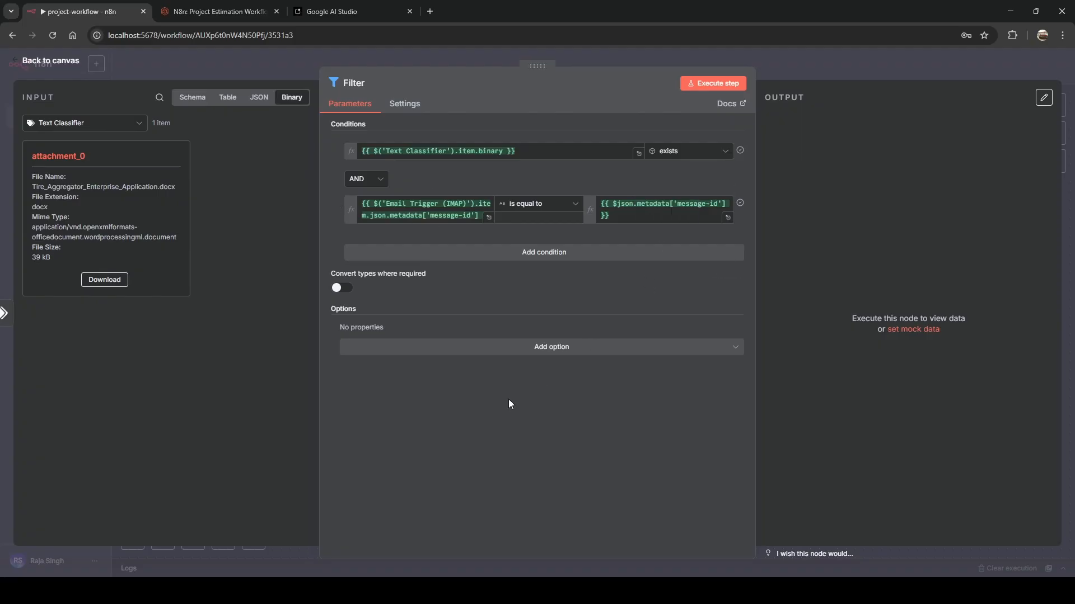
Test-run Edit Fields and the Filter, confirming the docx item is kept.
click(412, 55)
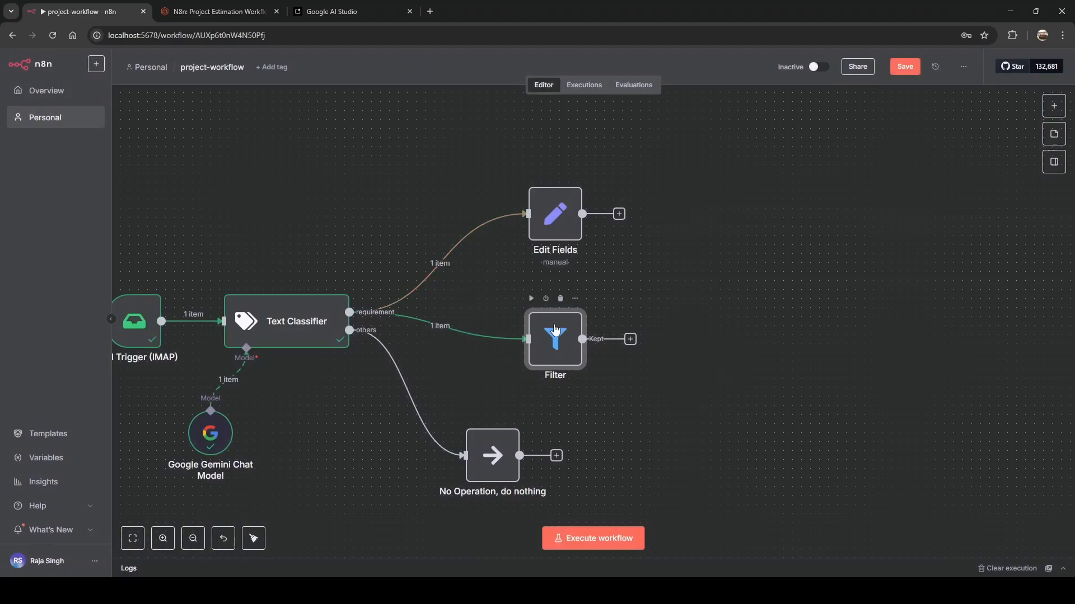
click(530, 173)
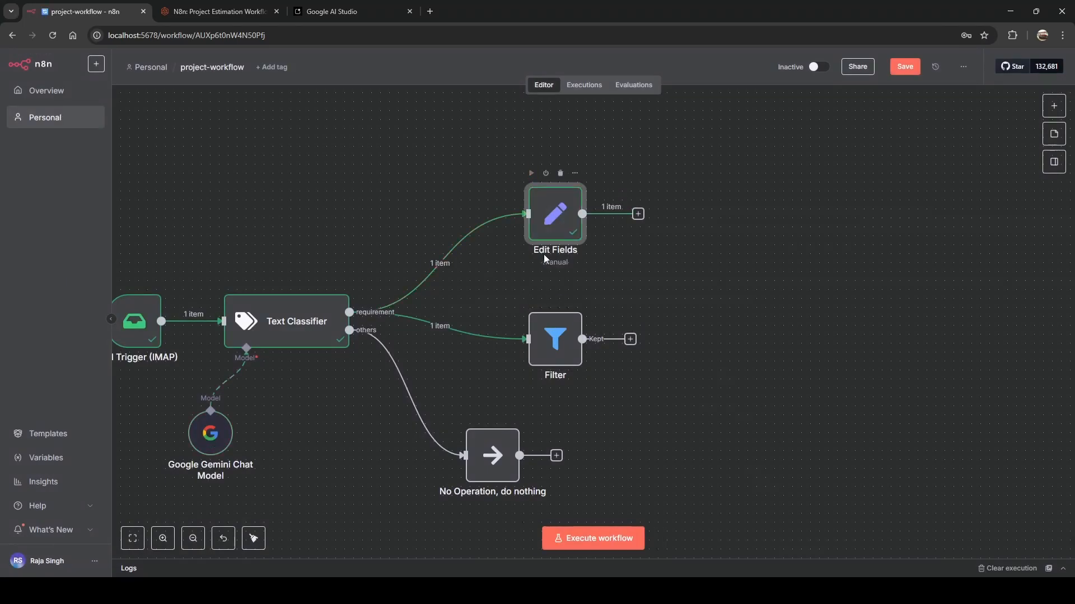
click(531, 299)
click(557, 230)
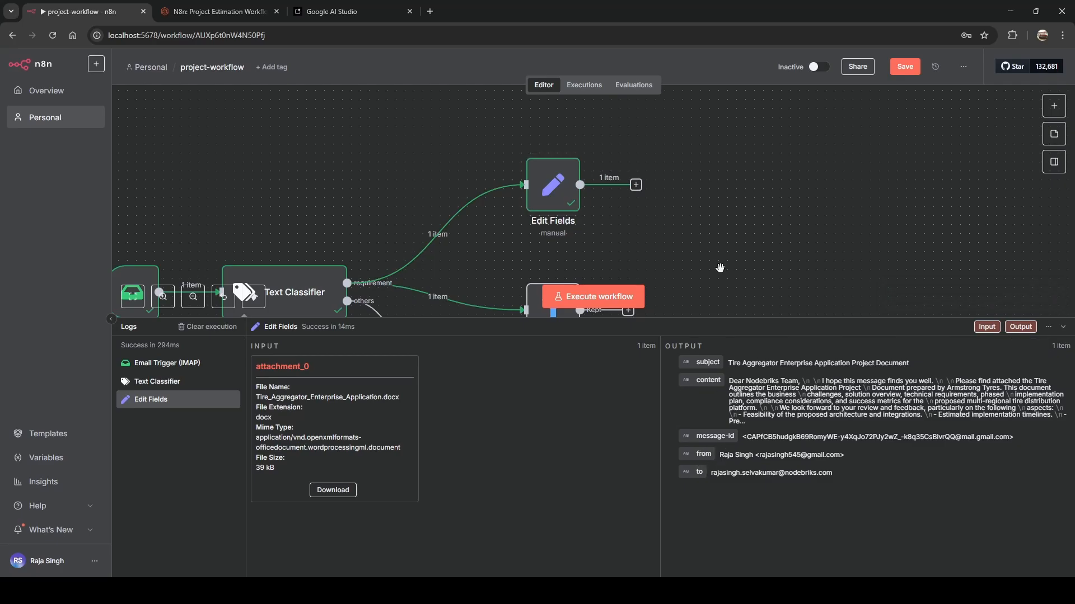
drag(721, 269, 713, 137)
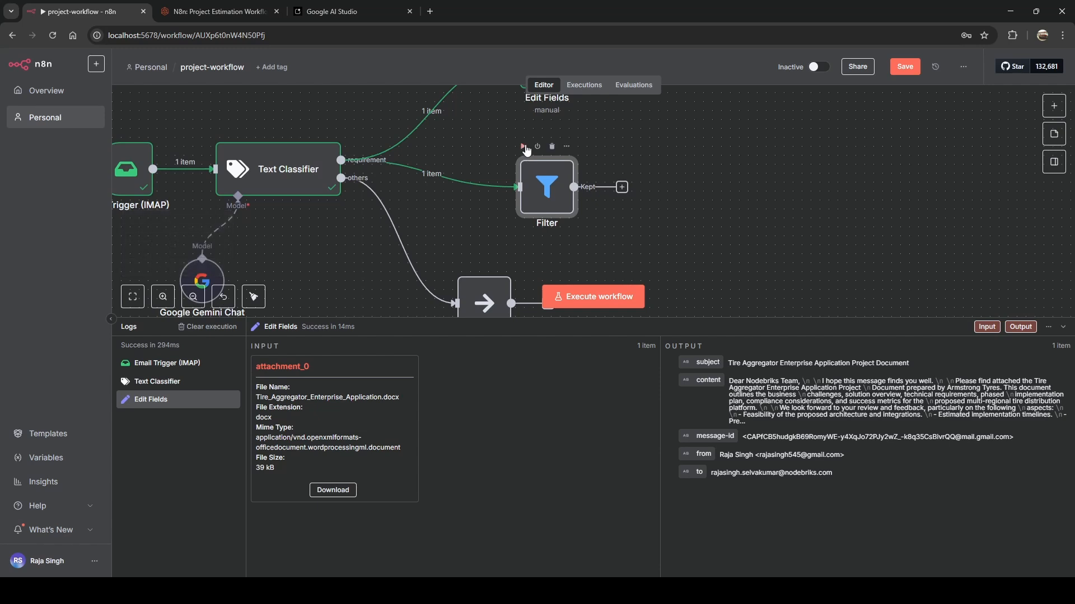
click(524, 147)
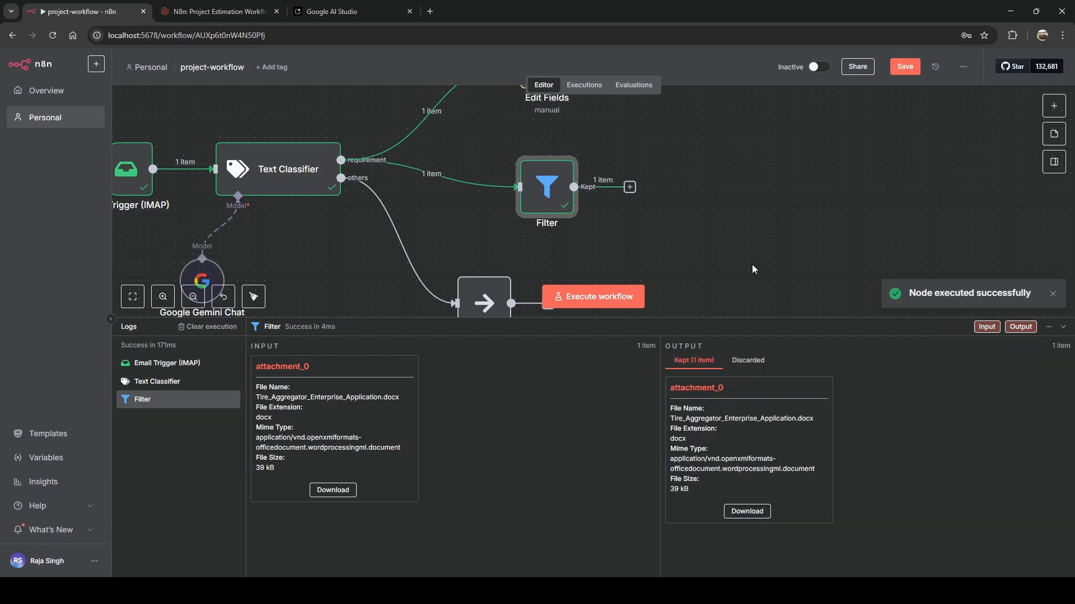
Shrink the Logs panel and pan to center the three classifier branches.
drag(751, 264, 727, 288)
drag(768, 318, 767, 489)
drag(865, 304, 758, 317)
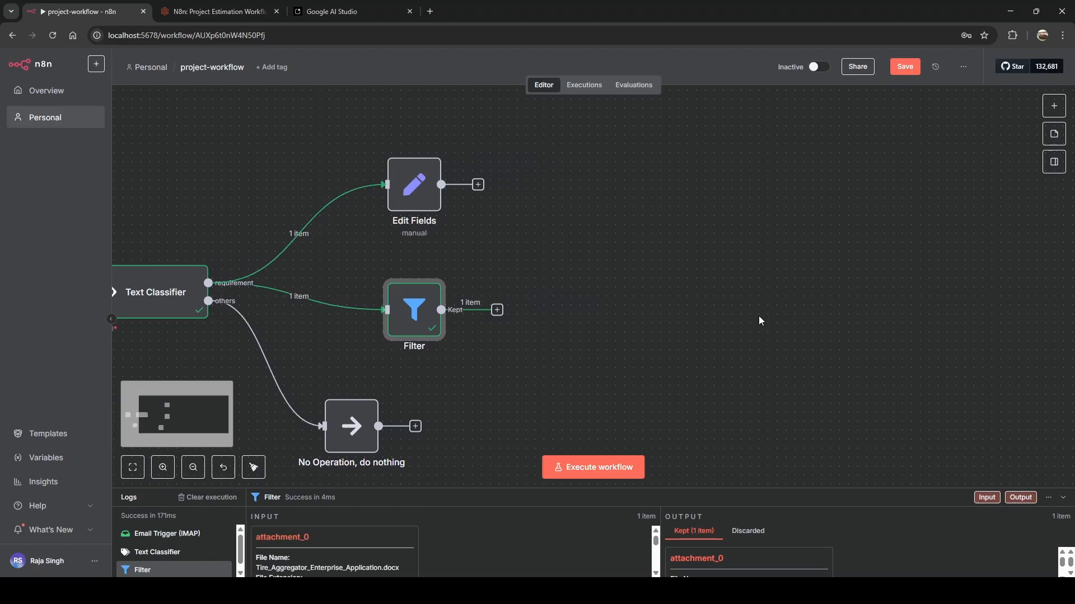
Search 'google dr' for the step after the Filter and pick Google Drive.
click(497, 310)
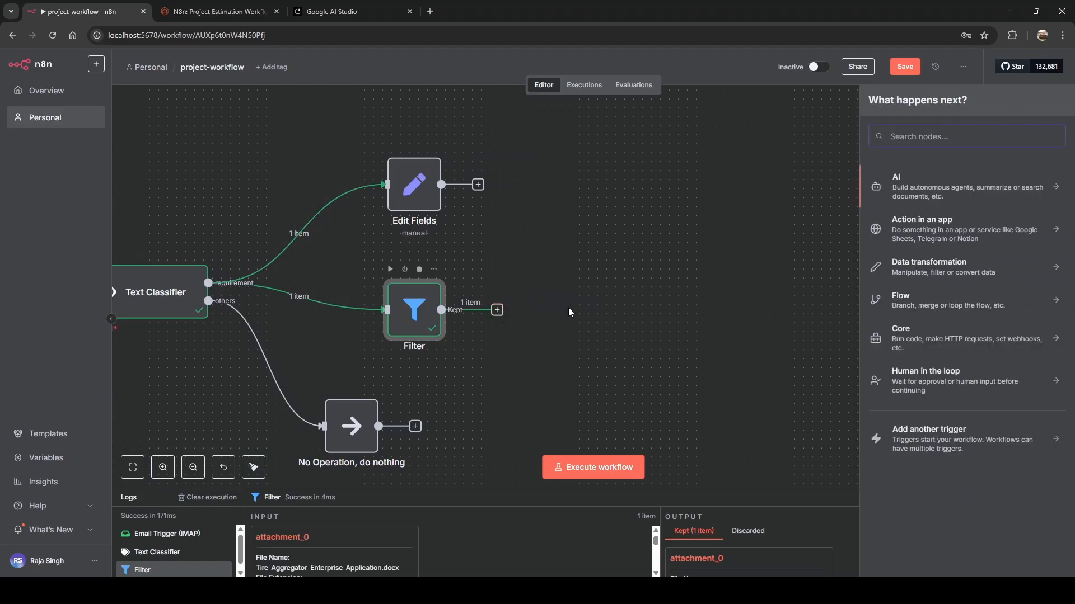
text(google dr)
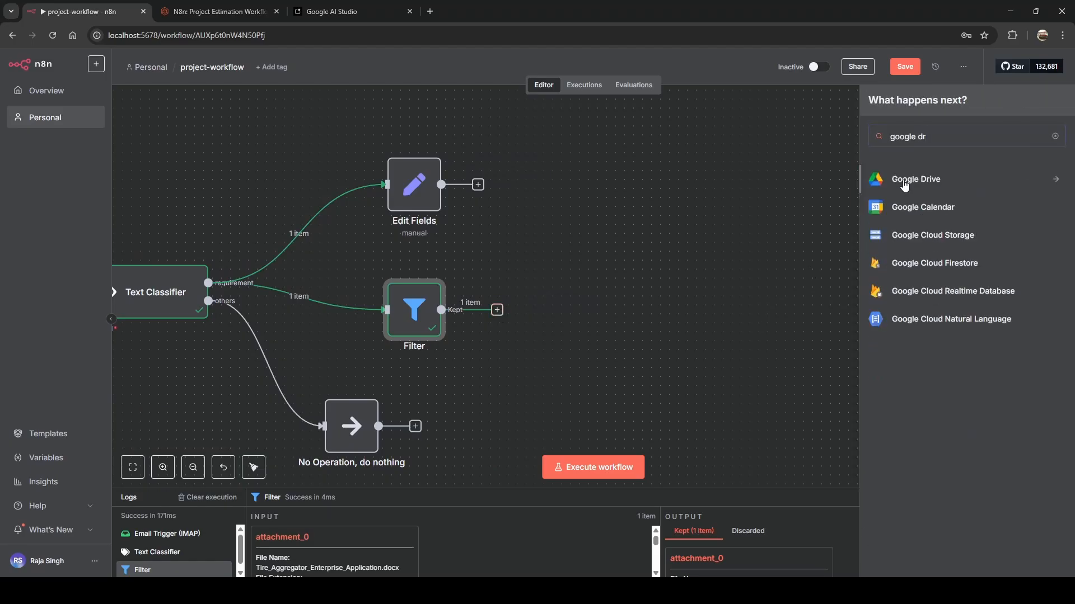
click(905, 185)
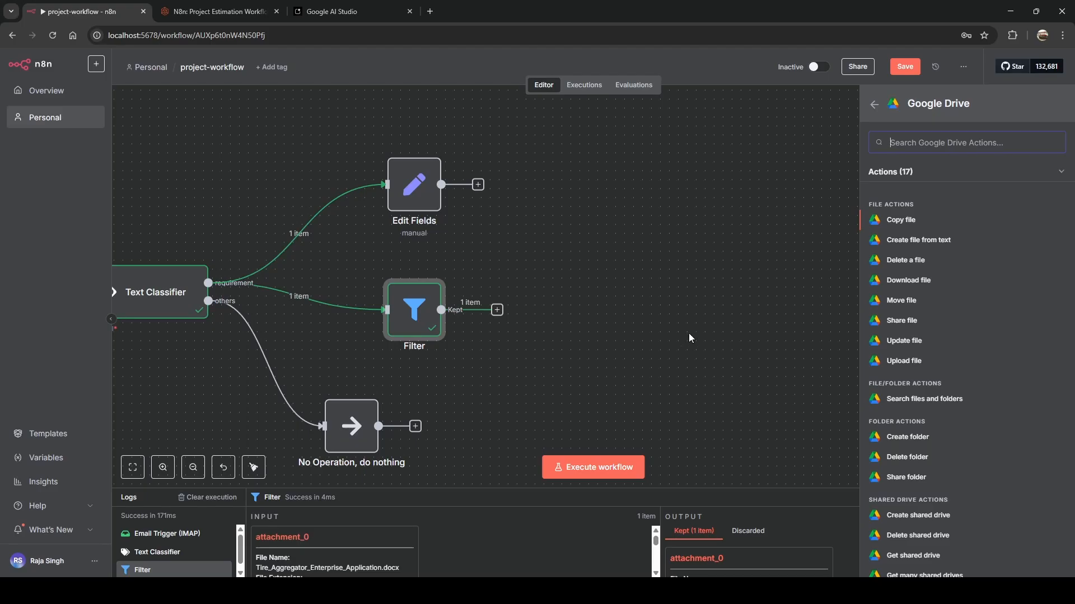
Add Google Drive 'Upload file', create a new credential, and return to the blog tutorial.
click(905, 361)
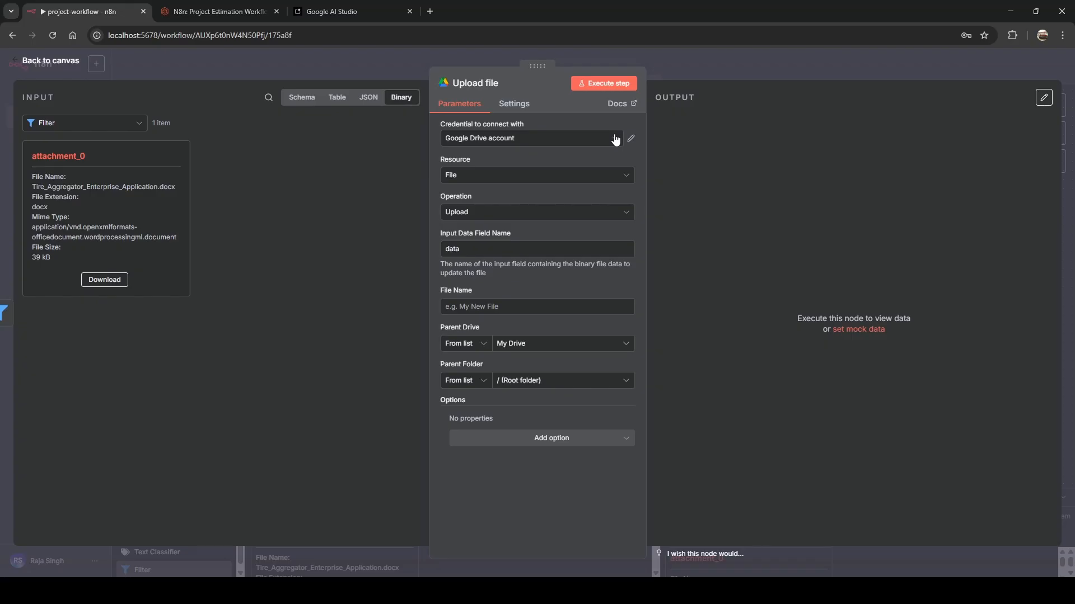
click(615, 139)
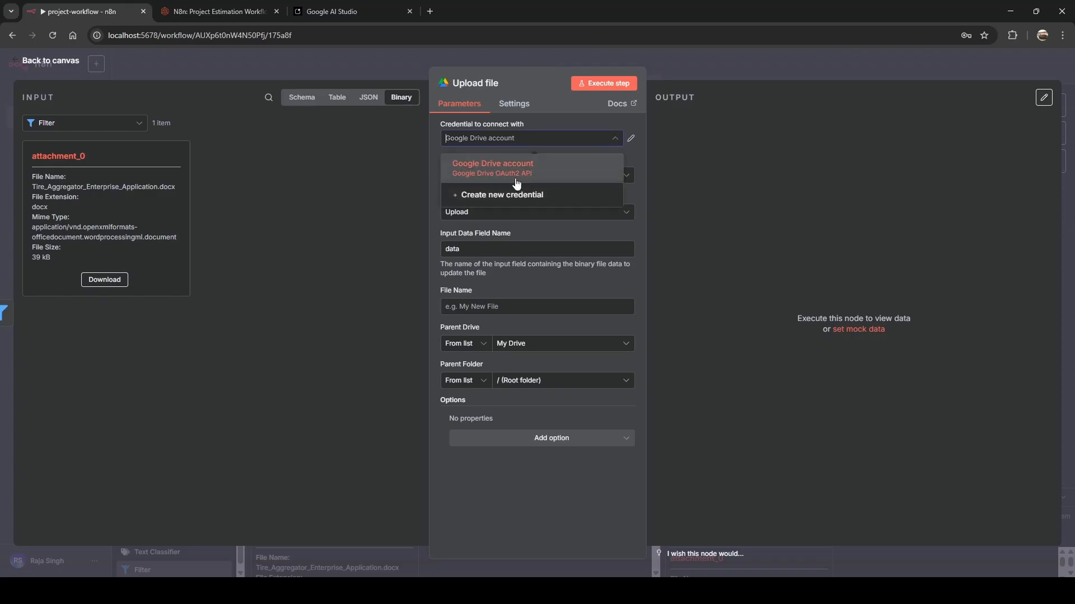
click(482, 199)
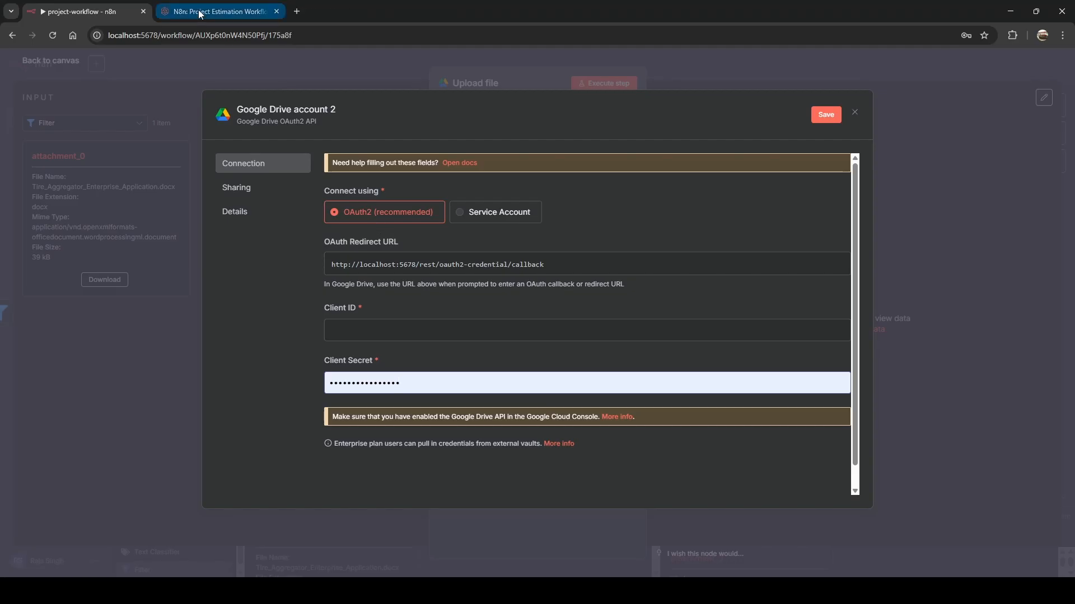
click(199, 12)
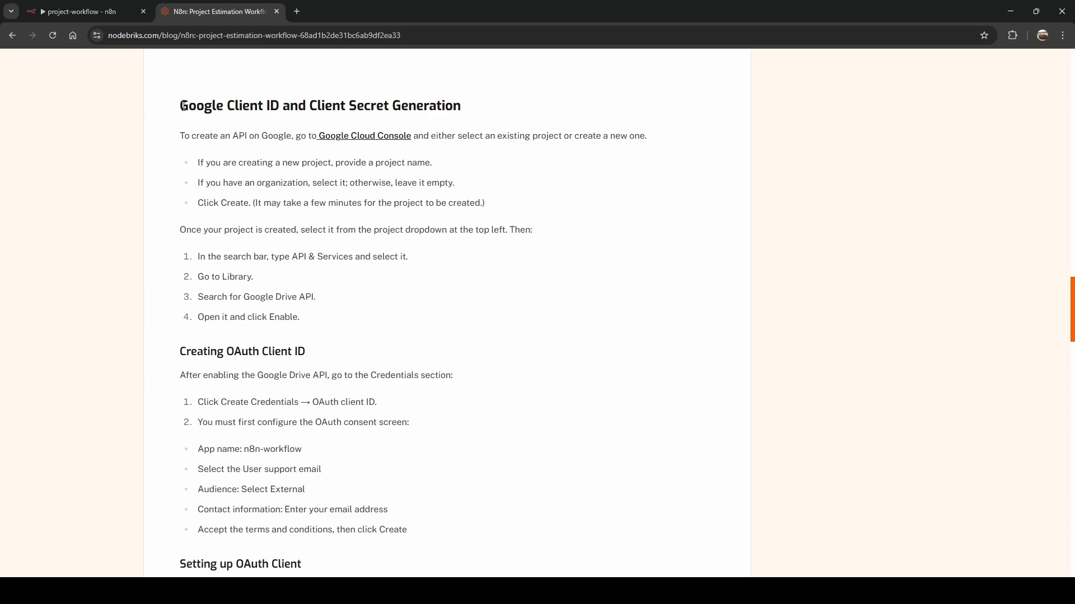
Read the blog's Client ID and Client Secret Generation steps and follow its Google Cloud Console link.
drag(179, 106, 464, 115)
click(192, 162)
drag(181, 134, 413, 533)
click(413, 533)
ctrl+click(371, 140)
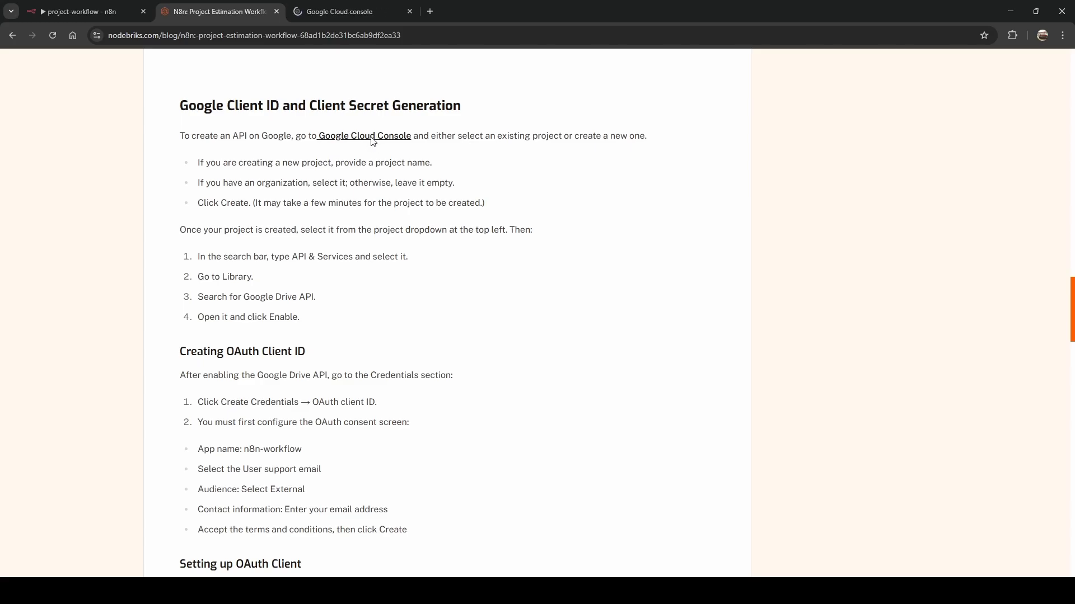
Create a new Google Cloud project named 'n8n-nodebriks' with no organization.
click(336, 16)
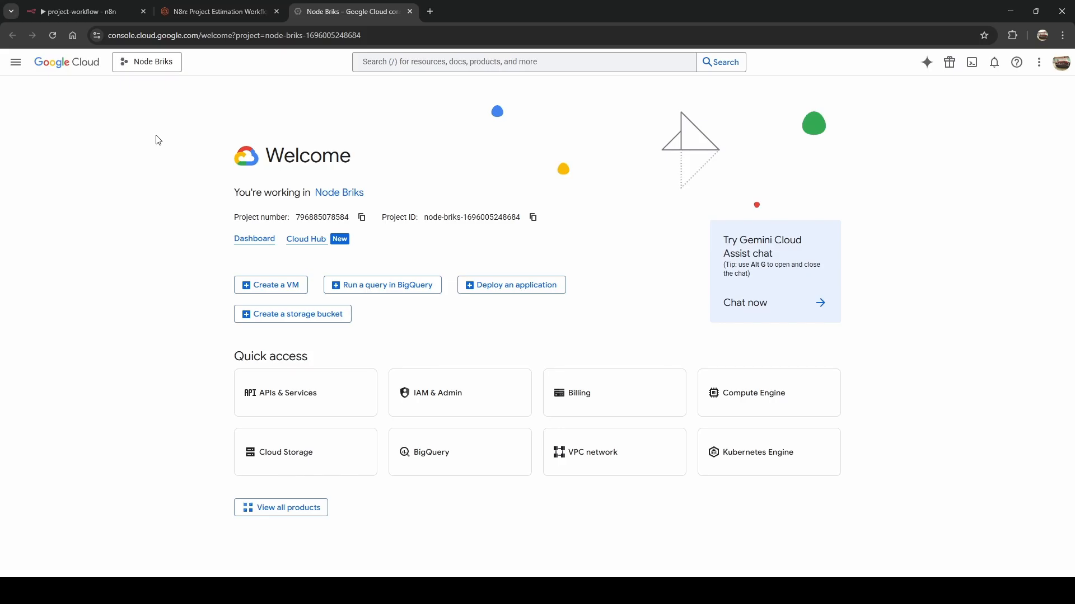
click(156, 64)
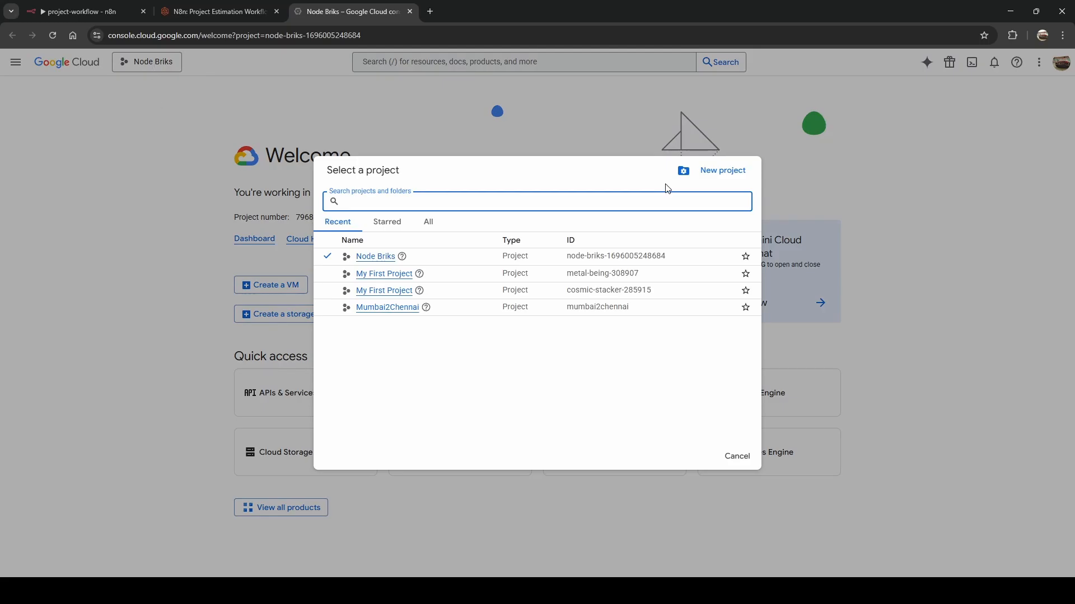
click(717, 172)
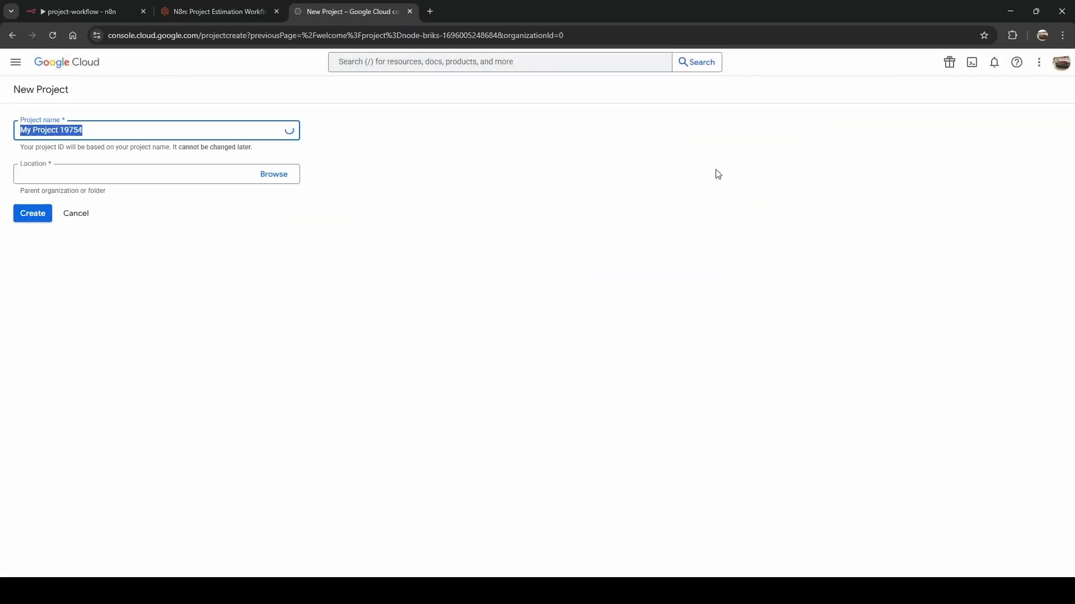
key(BackSpace)
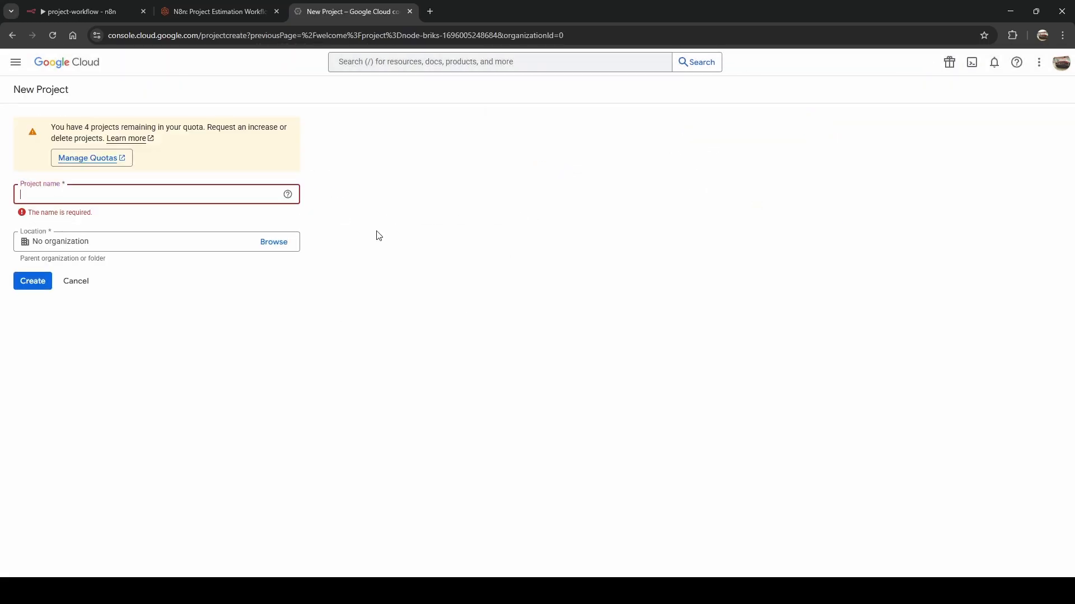
text(n8n-node)
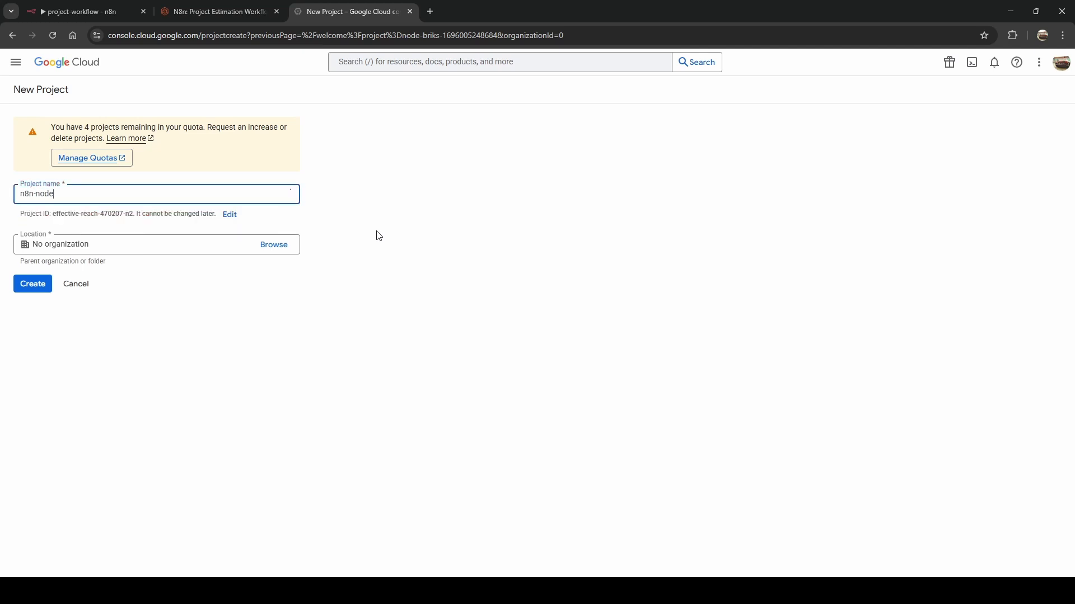
text(briks)
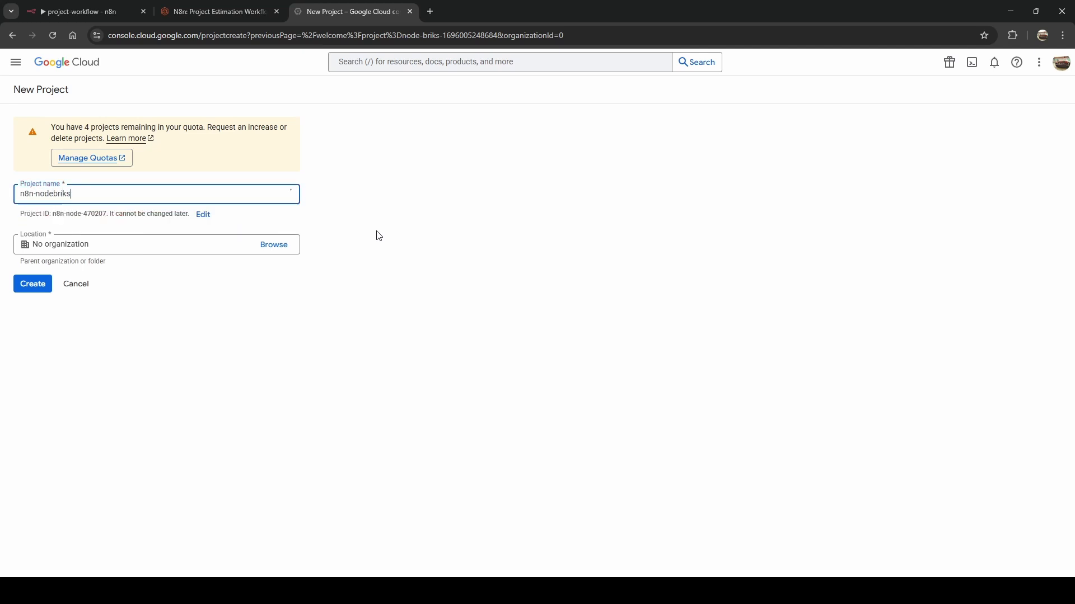
click(258, 318)
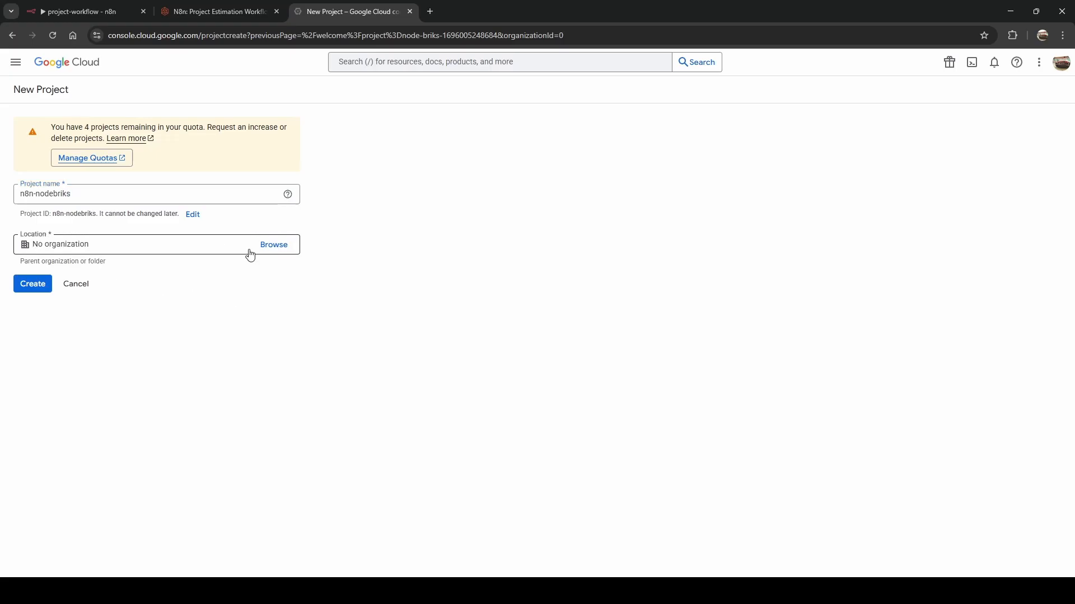
click(32, 285)
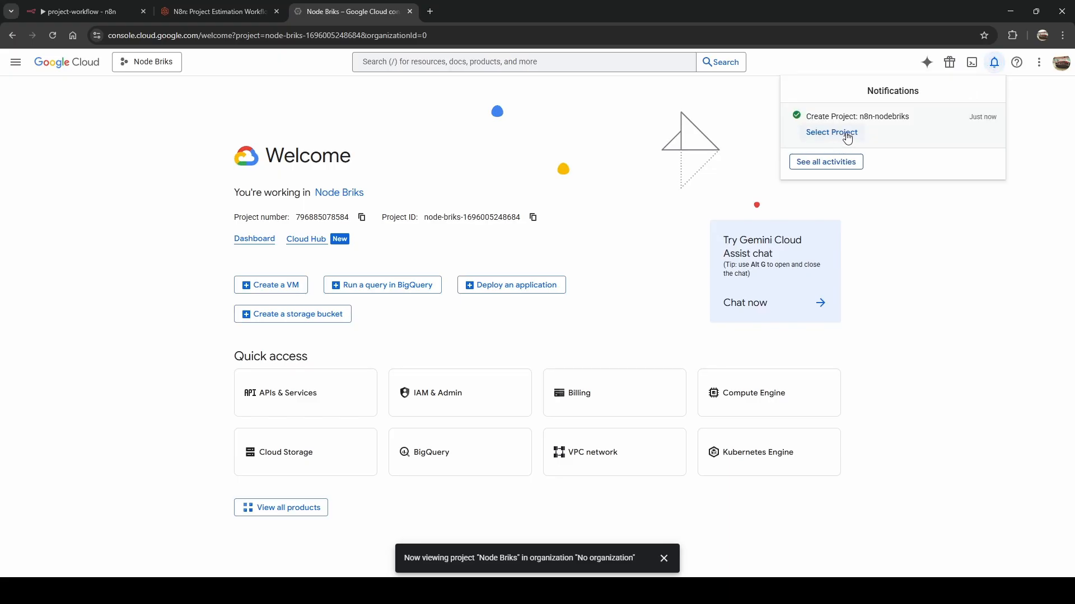
Switch to the n8n-nodebriks project and open the APIs & Services library.
click(847, 135)
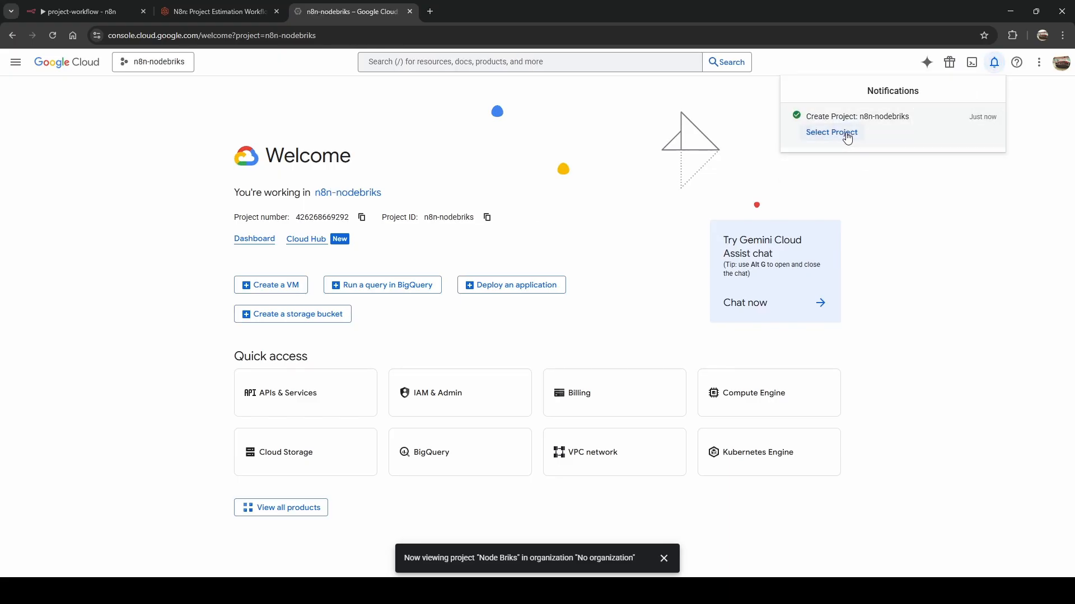
click(395, 60)
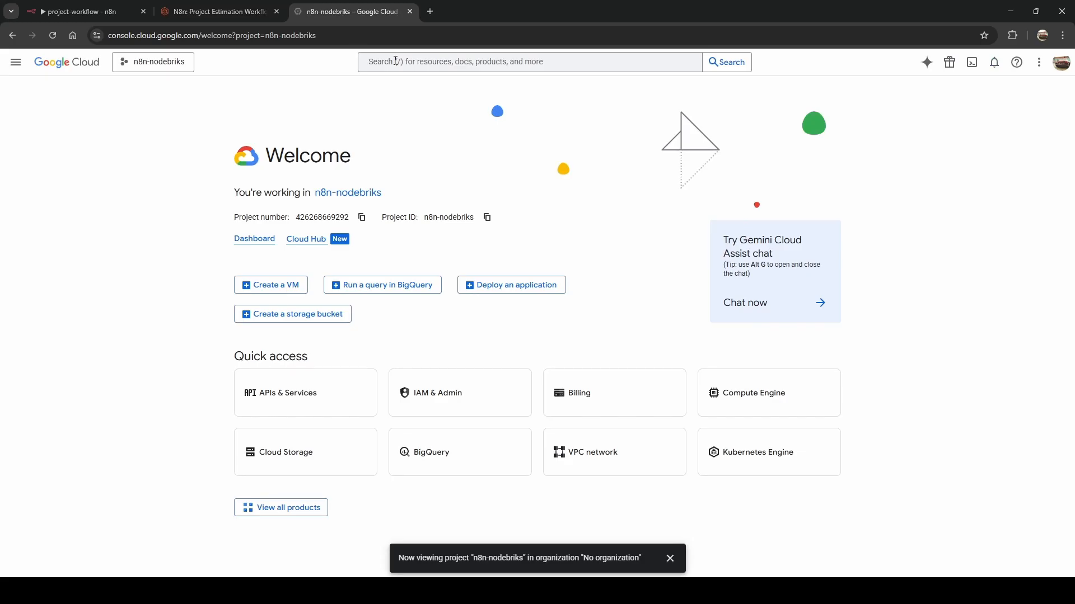
click(395, 60)
text(api)
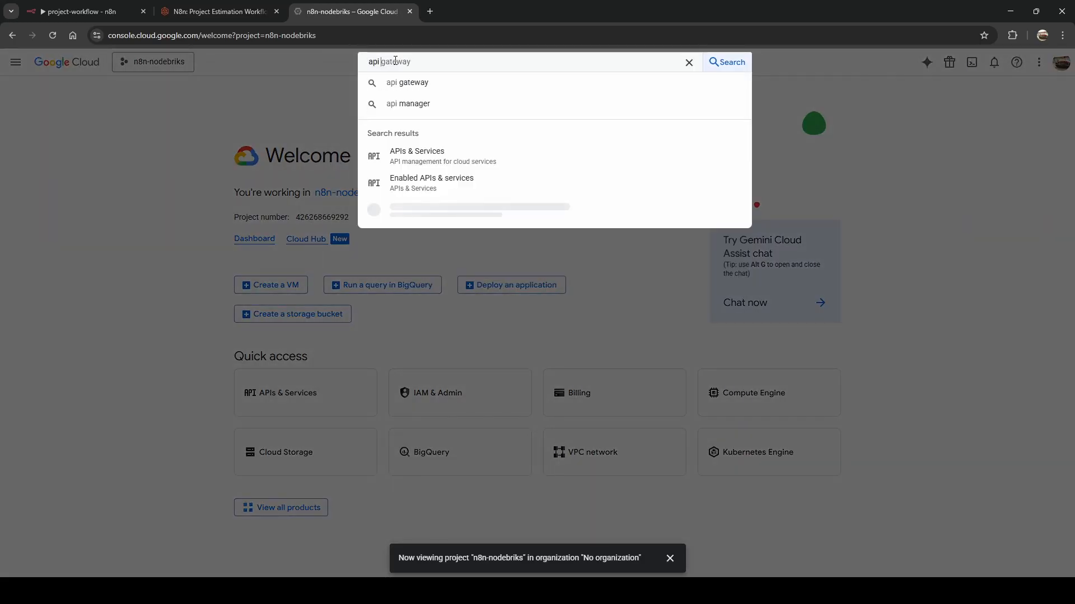
click(412, 158)
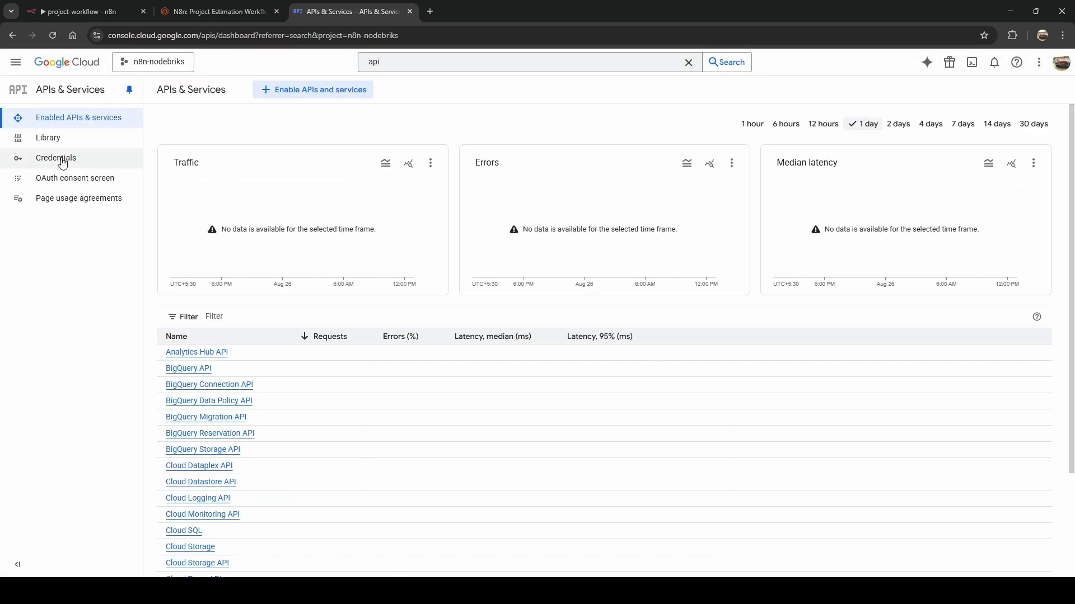
click(323, 96)
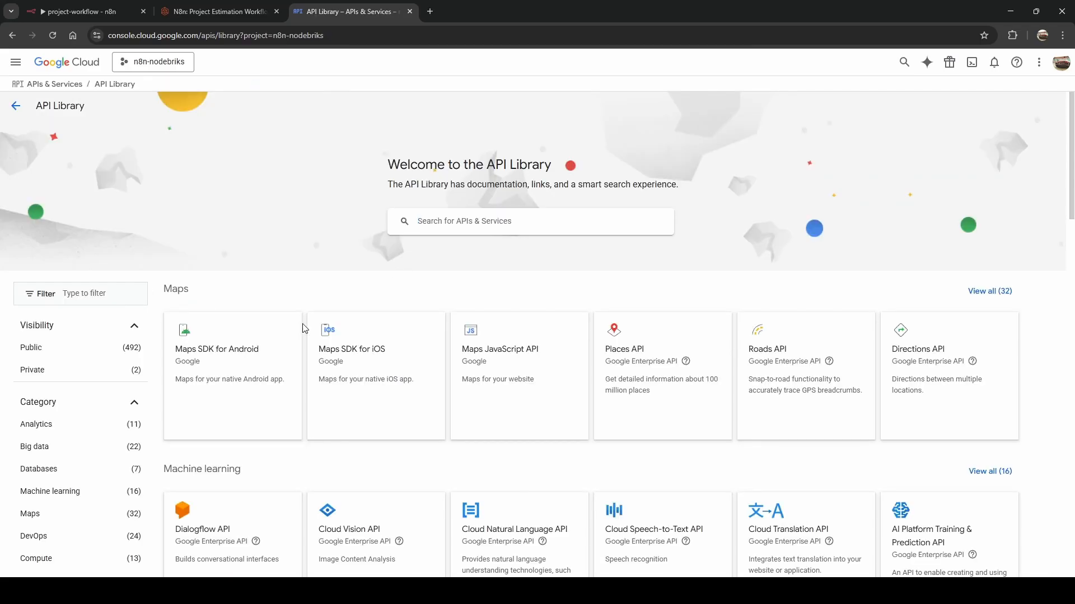
Search the API Library for 'google drive api'.
scroll(302, 323, down, 16)
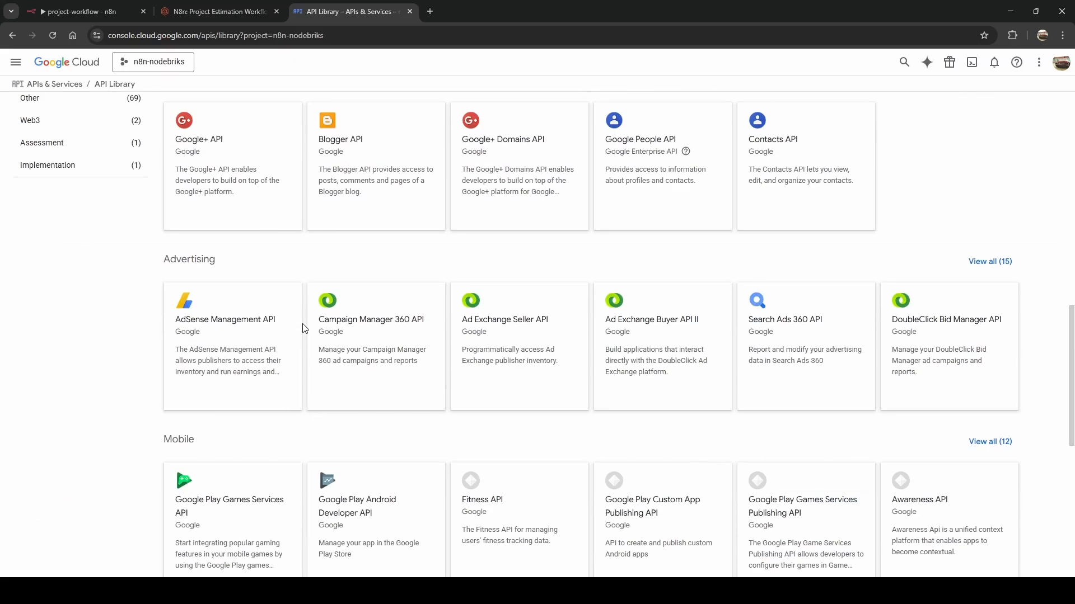
scroll(302, 324, up, 16)
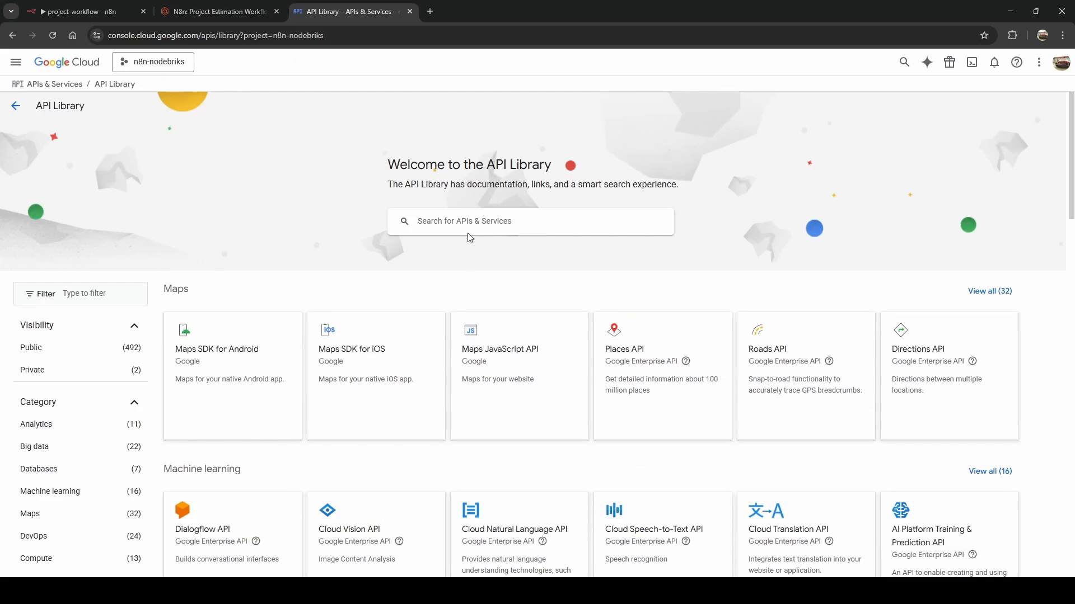
click(468, 233)
text(google)
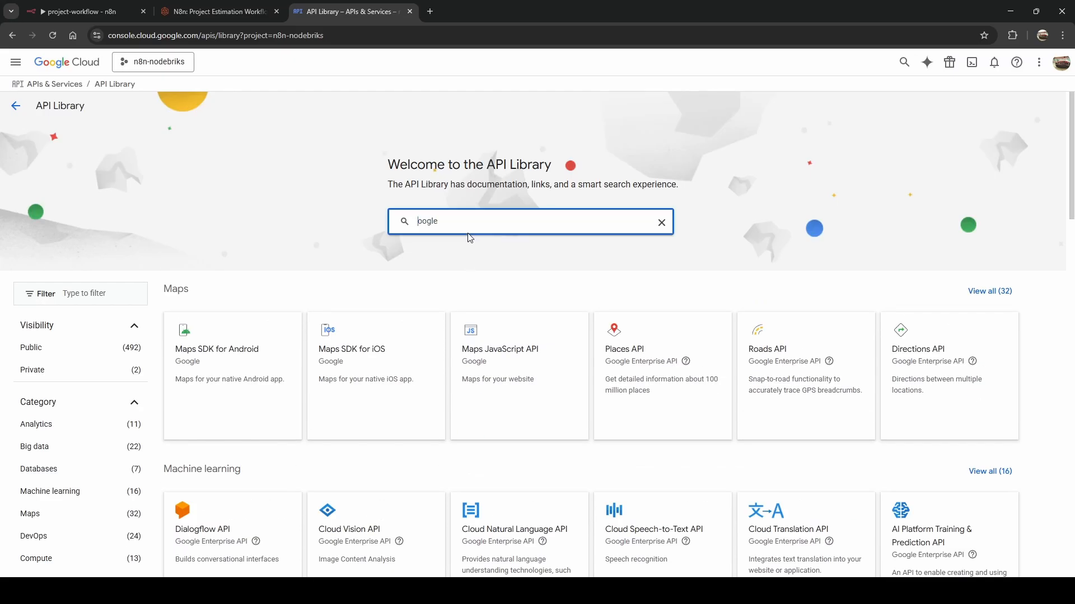
text( drive api)
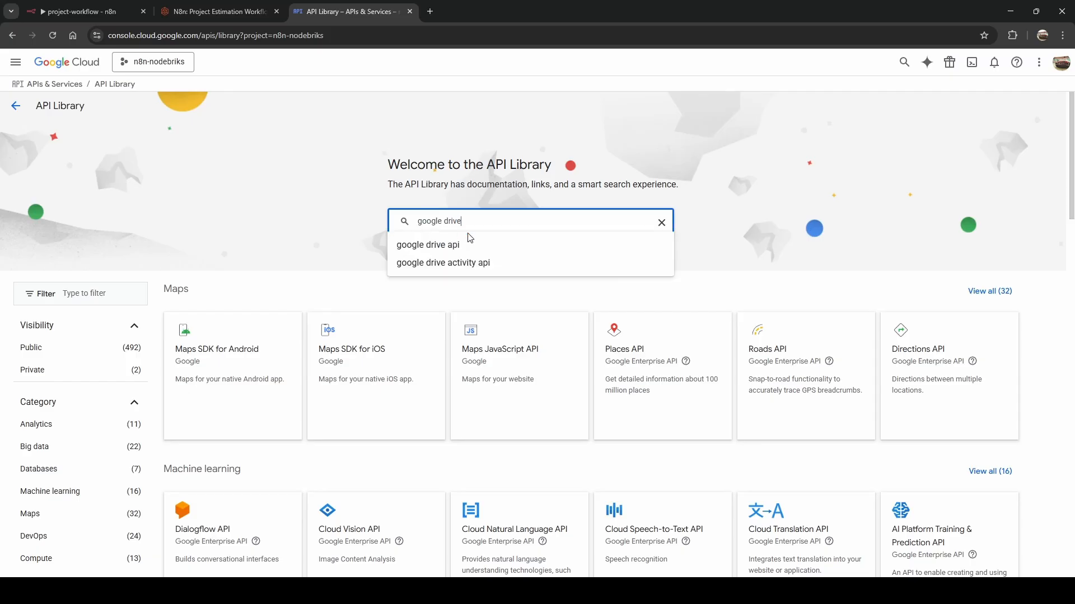
key(Return)
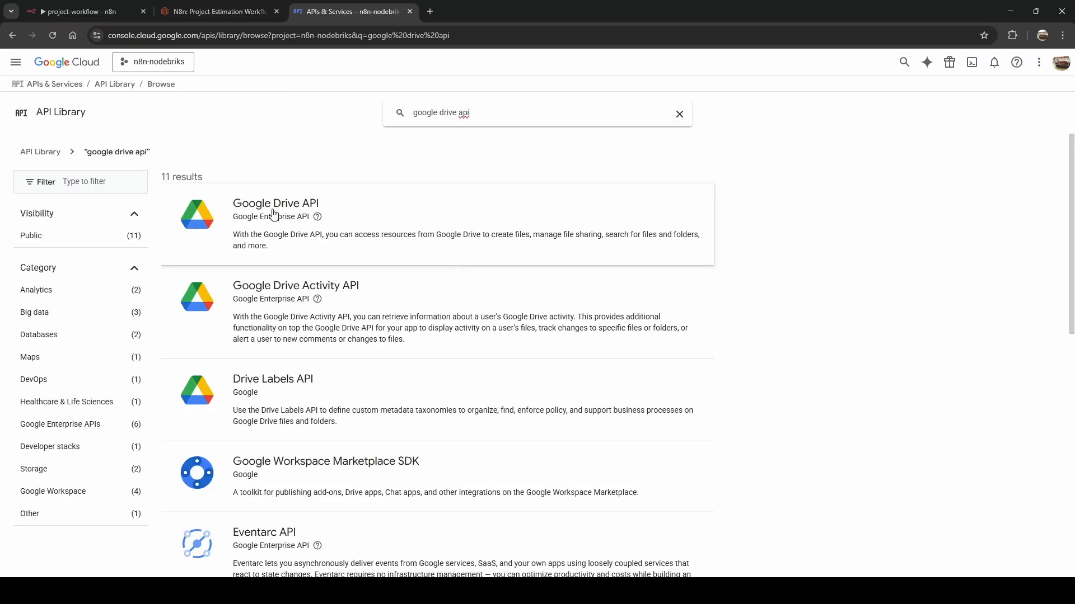
Confirm the Google Drive API is enabled, then start the OAuth consent screen setup from Credentials.
click(268, 210)
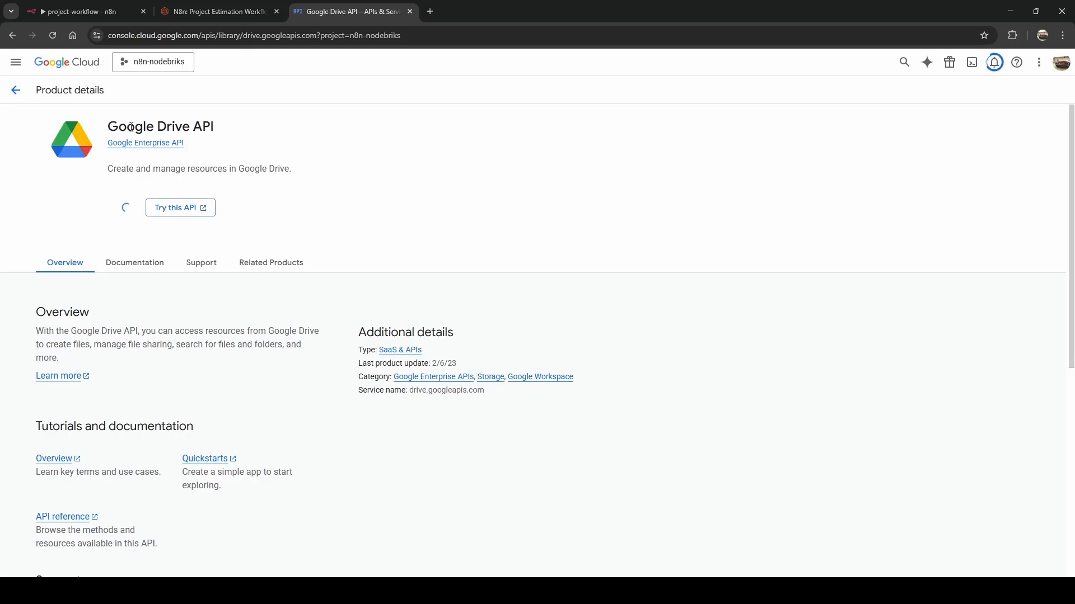
drag(107, 126, 250, 125)
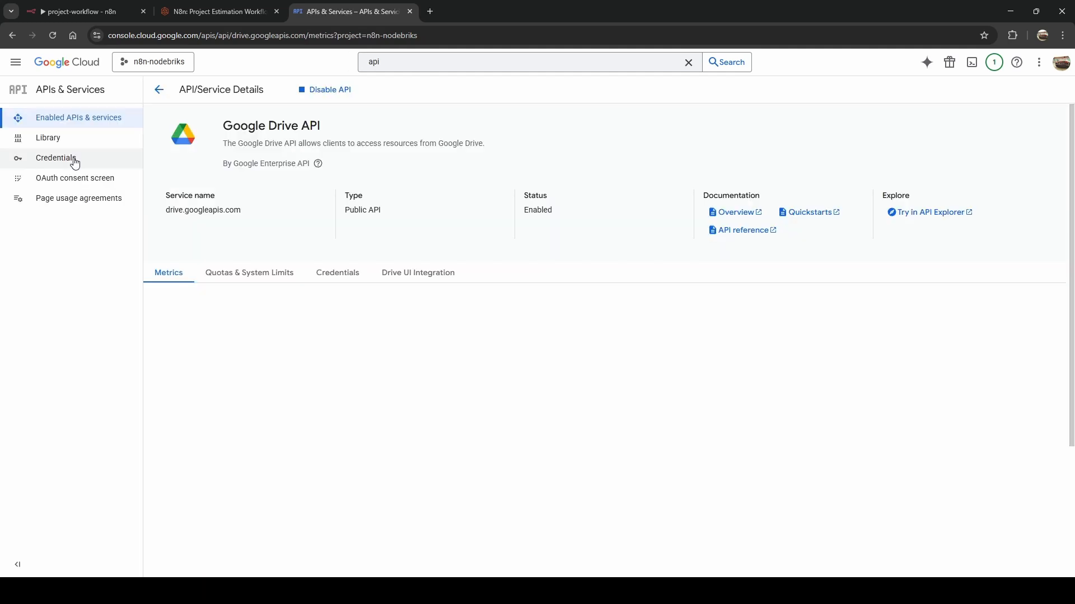
click(75, 161)
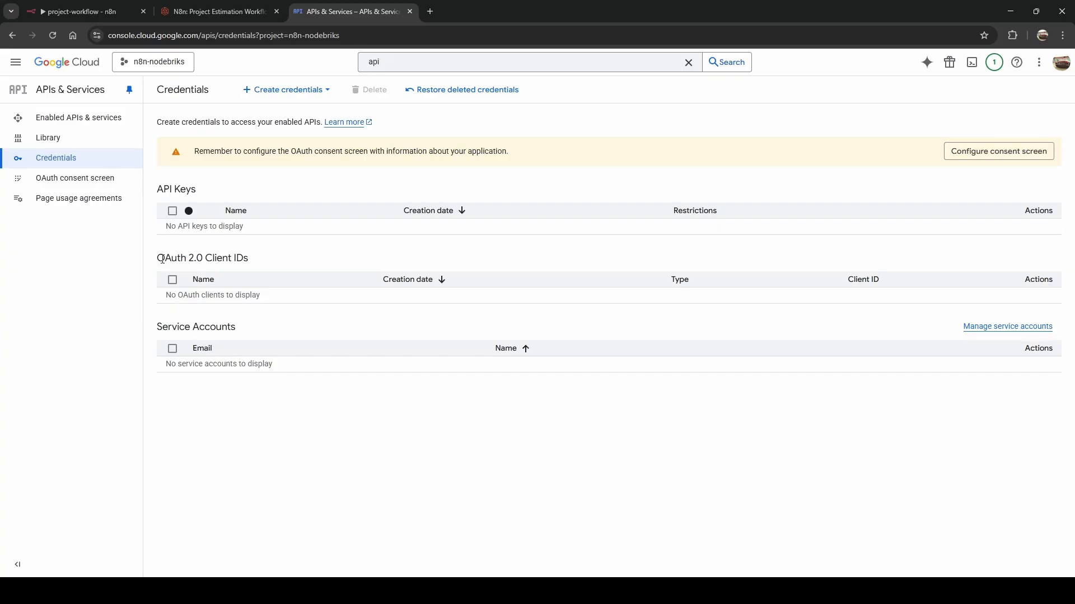
drag(162, 259, 295, 259)
click(295, 260)
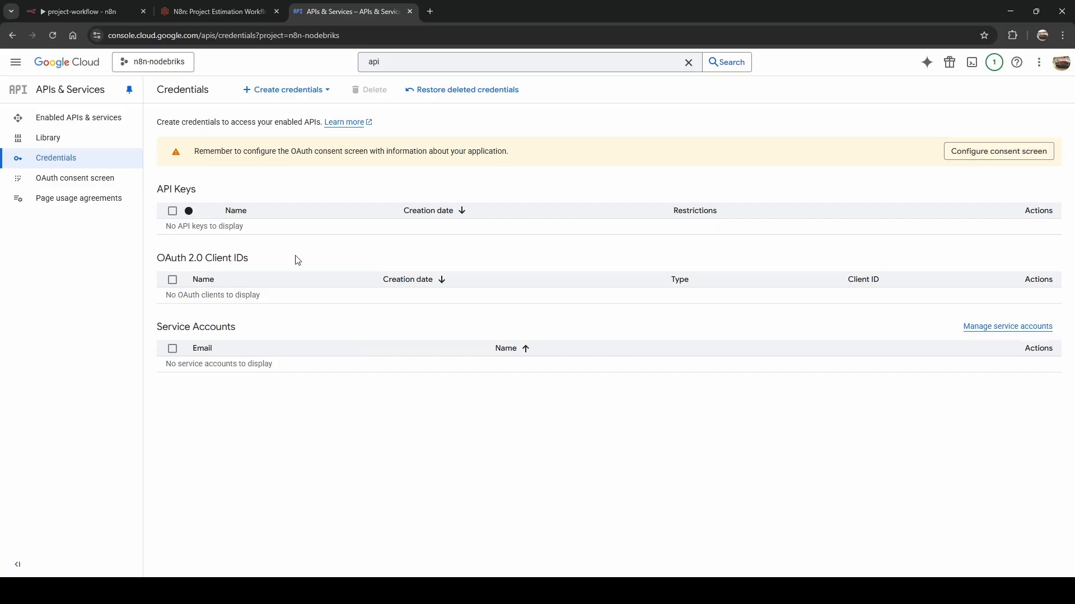
click(986, 160)
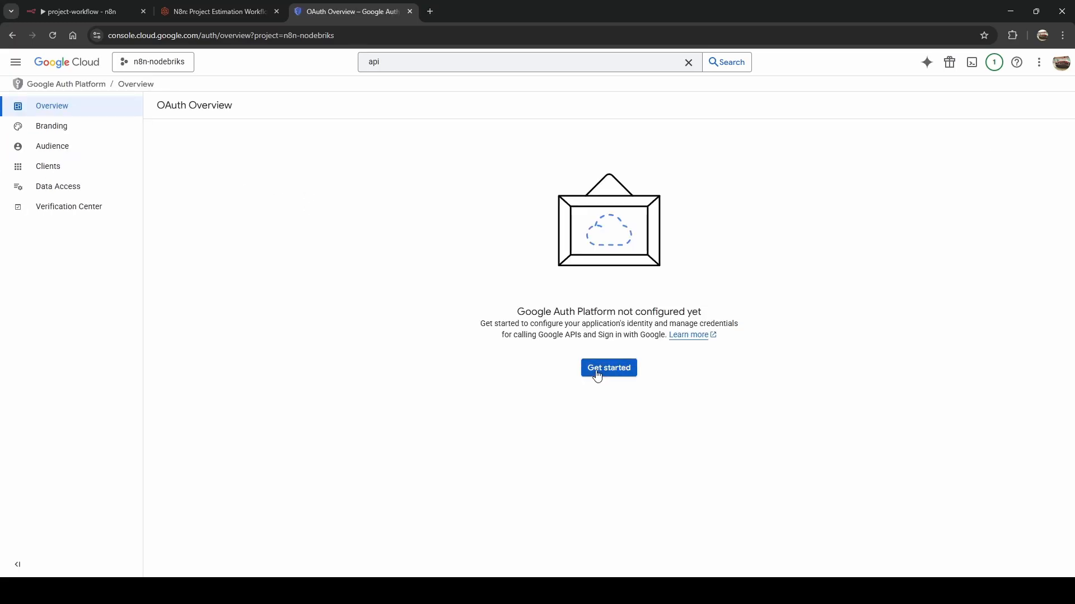
Name the app n8n-workflow, choose the account email for support, and set the audience to External.
click(598, 372)
click(220, 172)
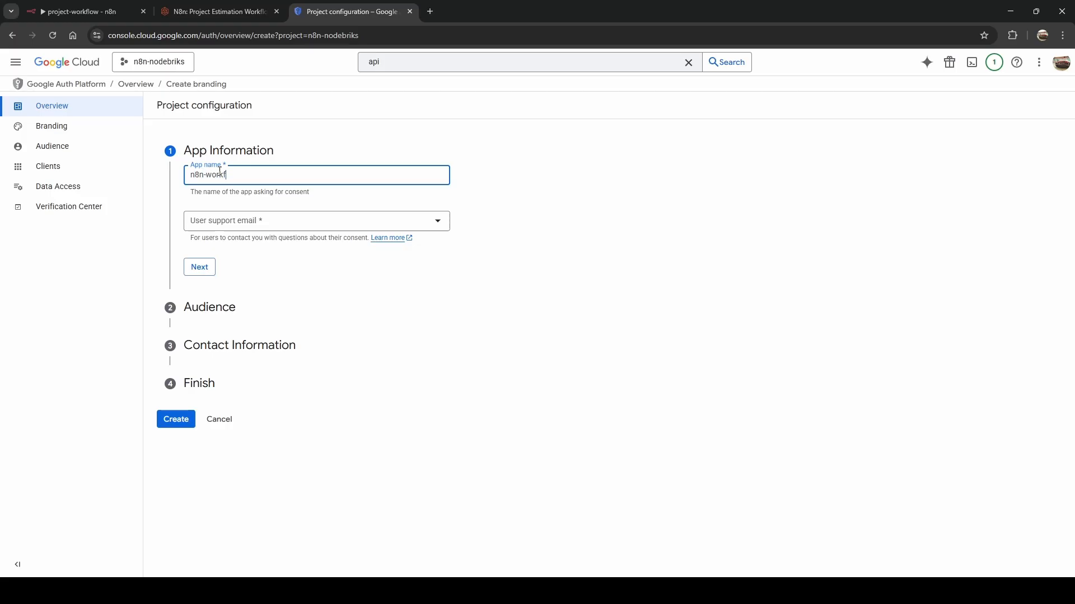
click(204, 221)
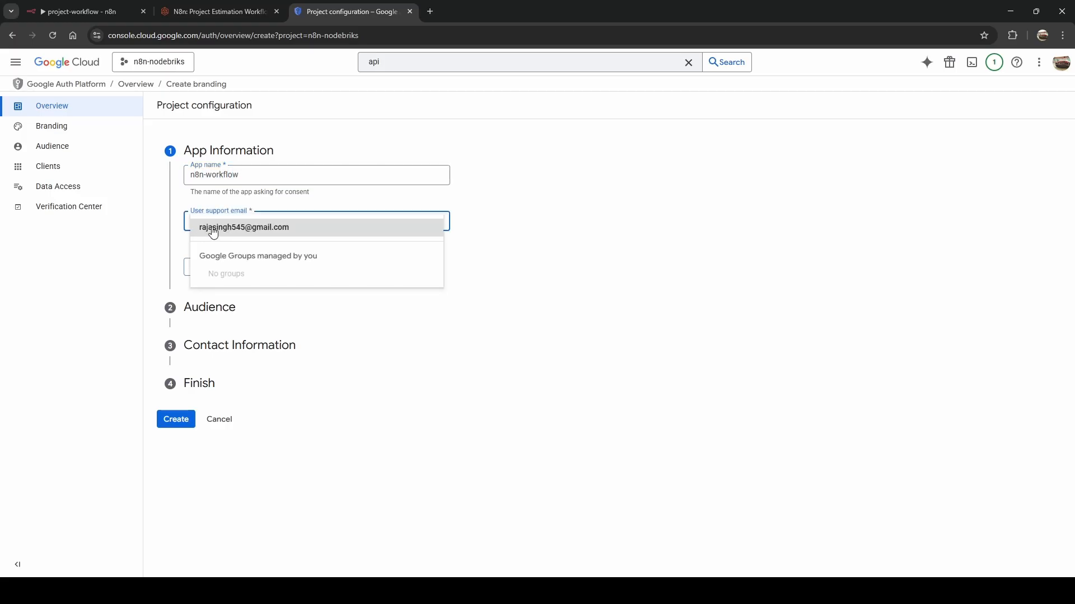
click(212, 227)
click(208, 271)
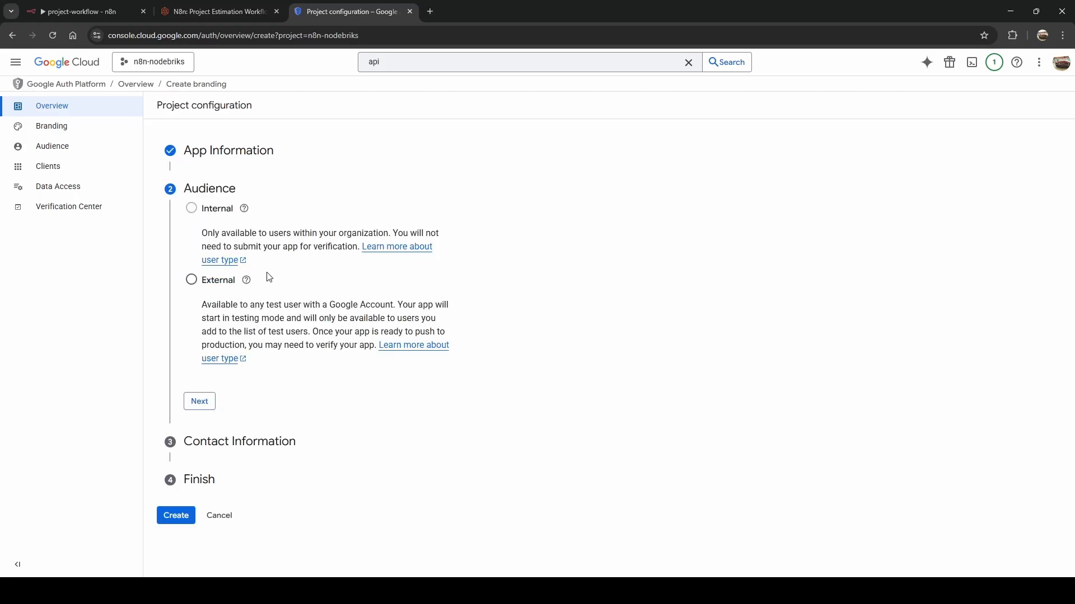
click(191, 280)
click(203, 401)
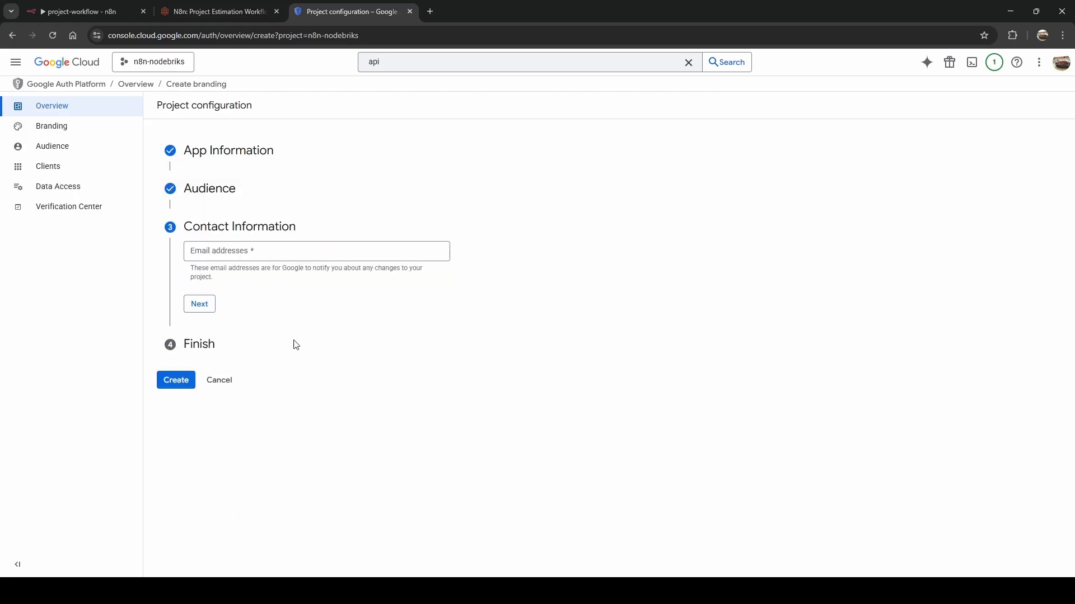
Enter the contact email address, accept the user data policy, and create the consent configuration.
click(231, 259)
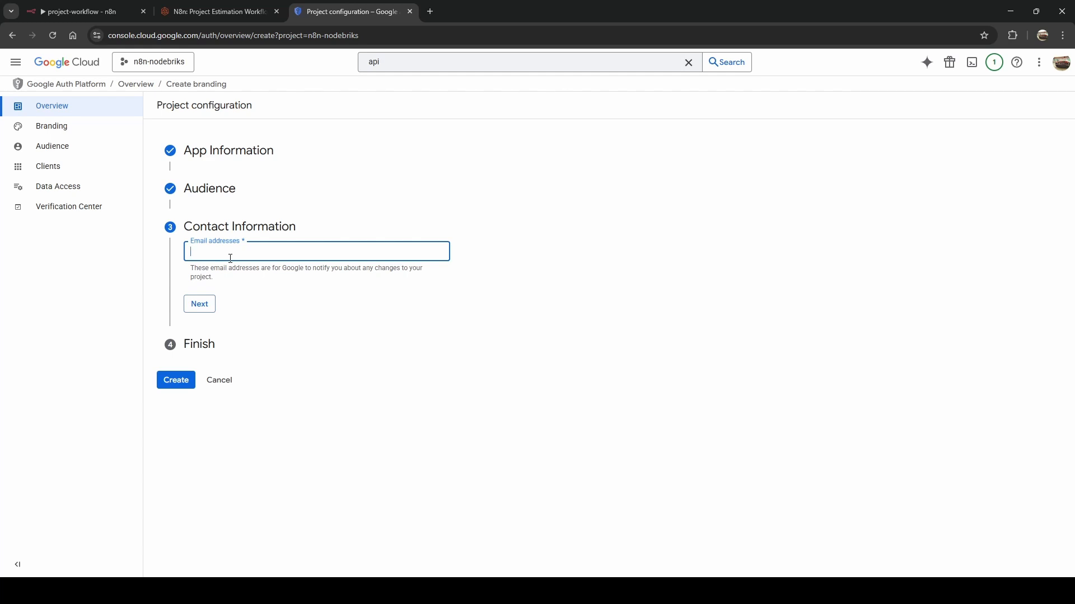
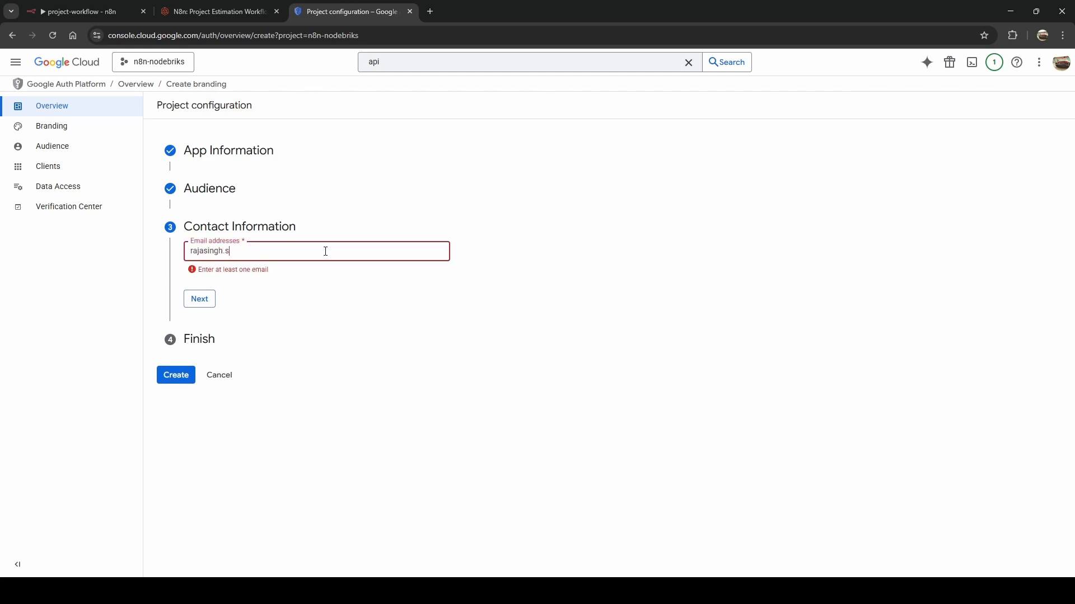
click(200, 299)
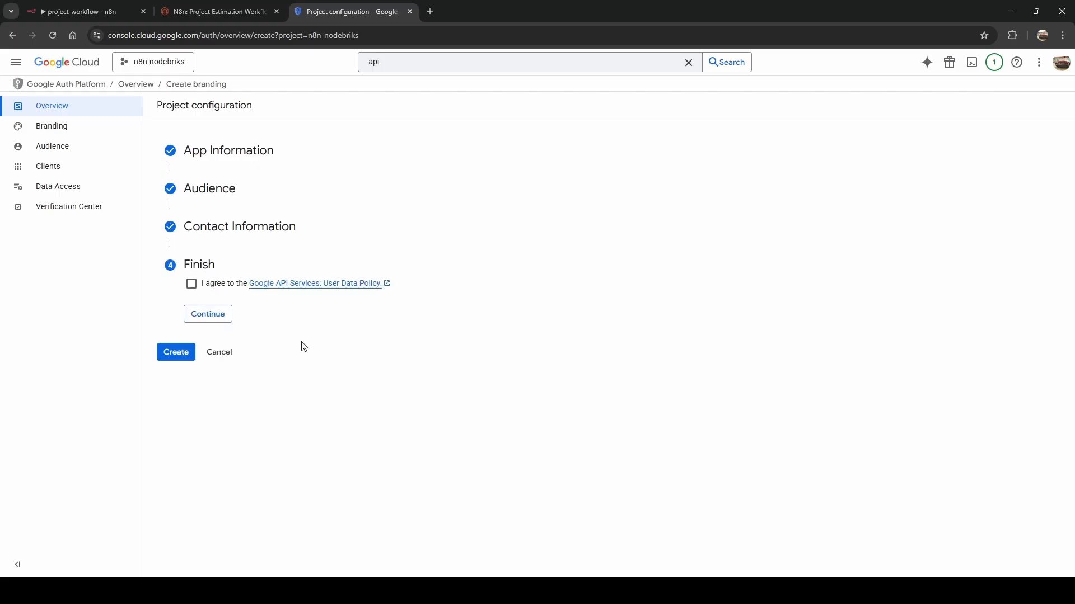
click(191, 283)
click(201, 321)
click(183, 301)
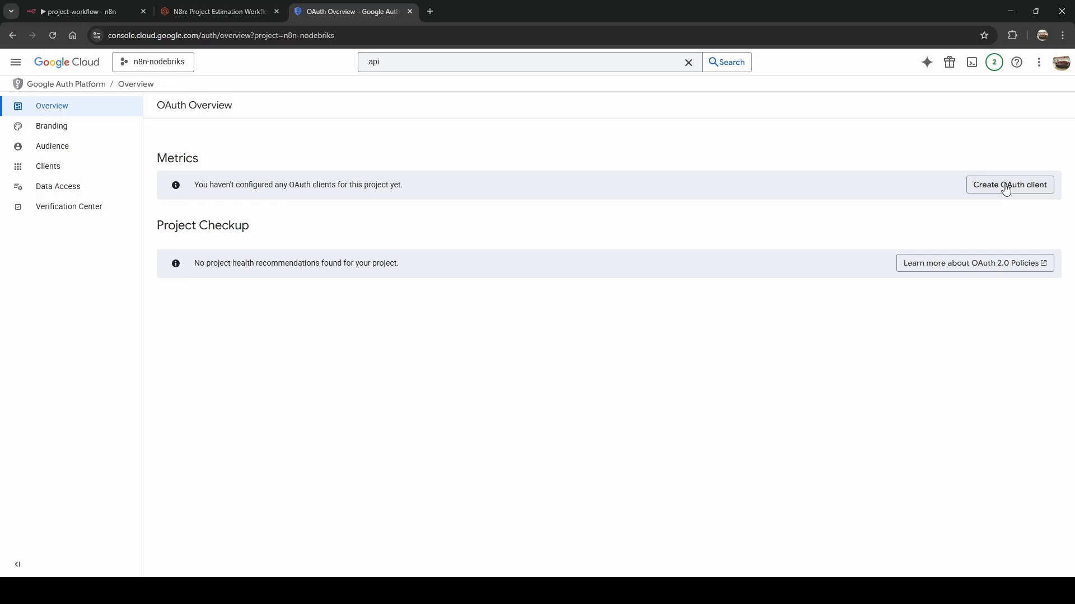
Start a new Web application OAuth client named n8n-workflow-client.
click(1005, 187)
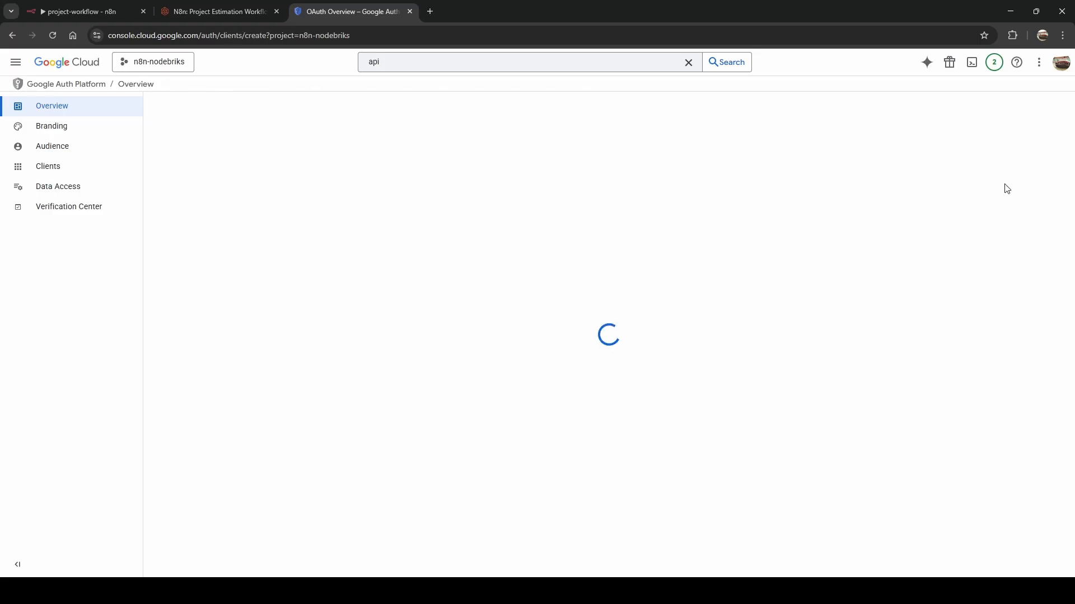
click(240, 192)
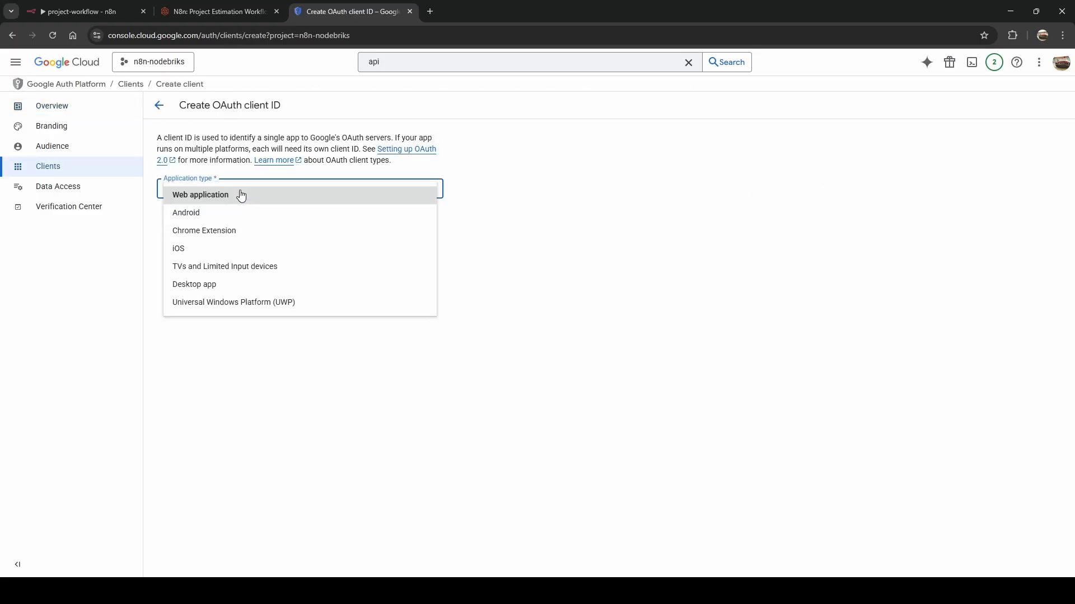
click(206, 203)
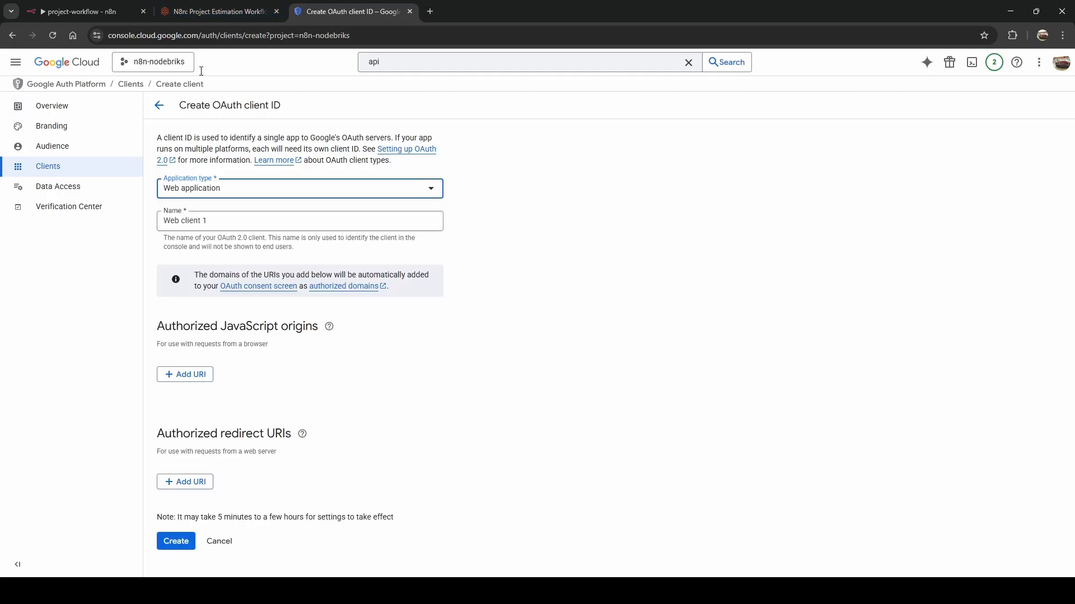
click(202, 12)
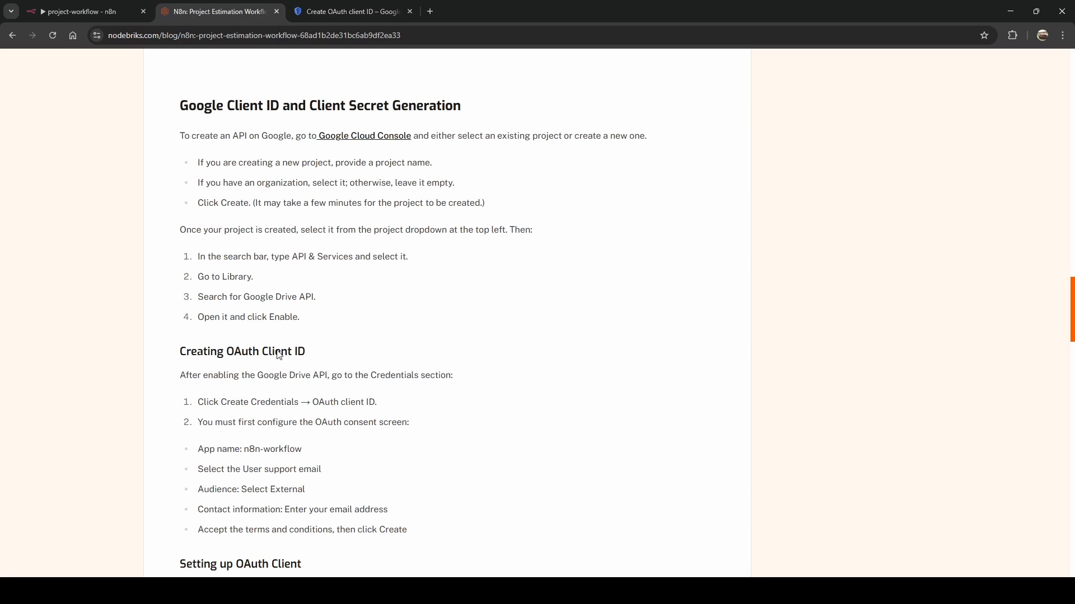
scroll(279, 355, down, 5)
drag(227, 263, 311, 261)
key(ctrl+c)
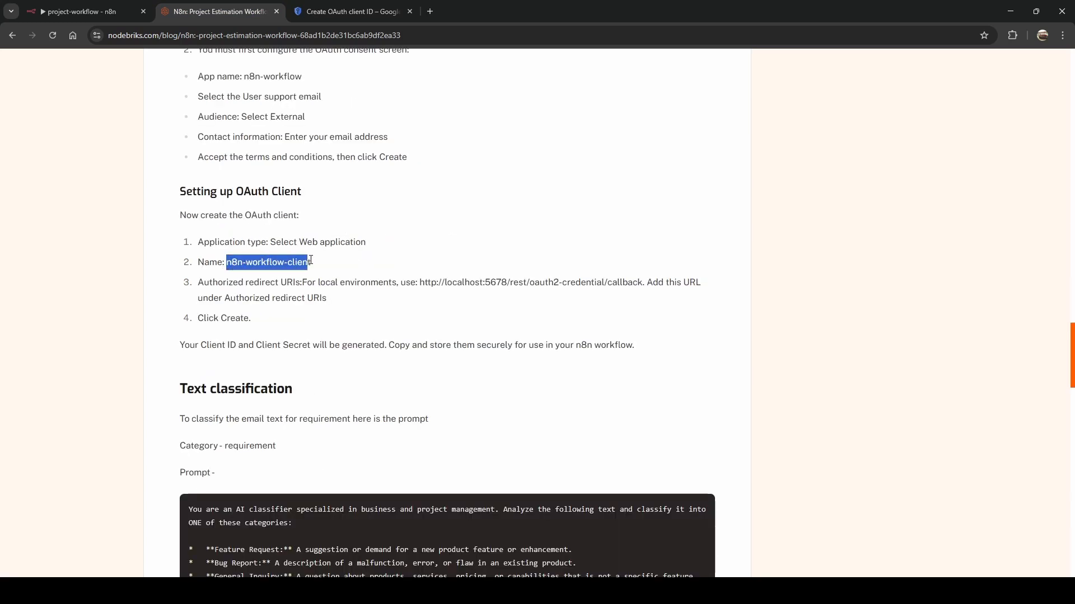
click(310, 11)
click(200, 223)
key(ctrl+a)
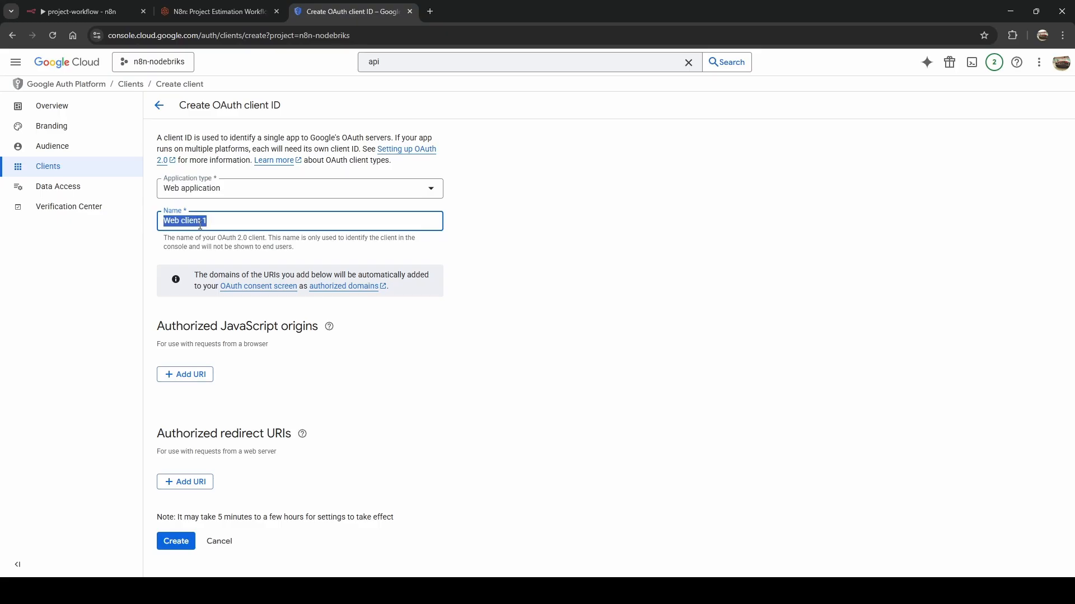
key(ctrl+v)
click(247, 494)
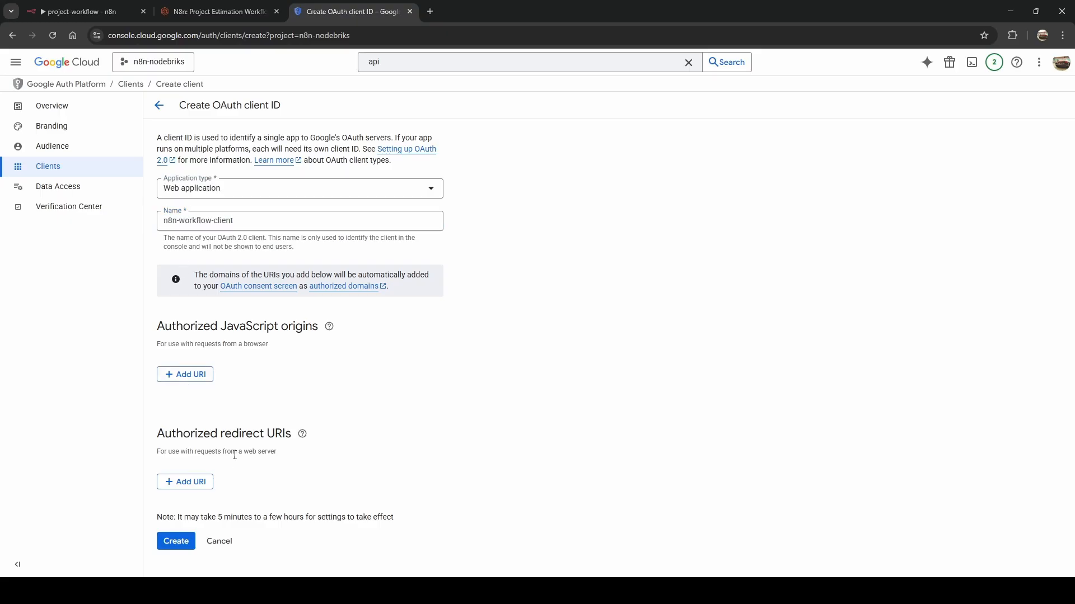
drag(157, 440, 289, 441)
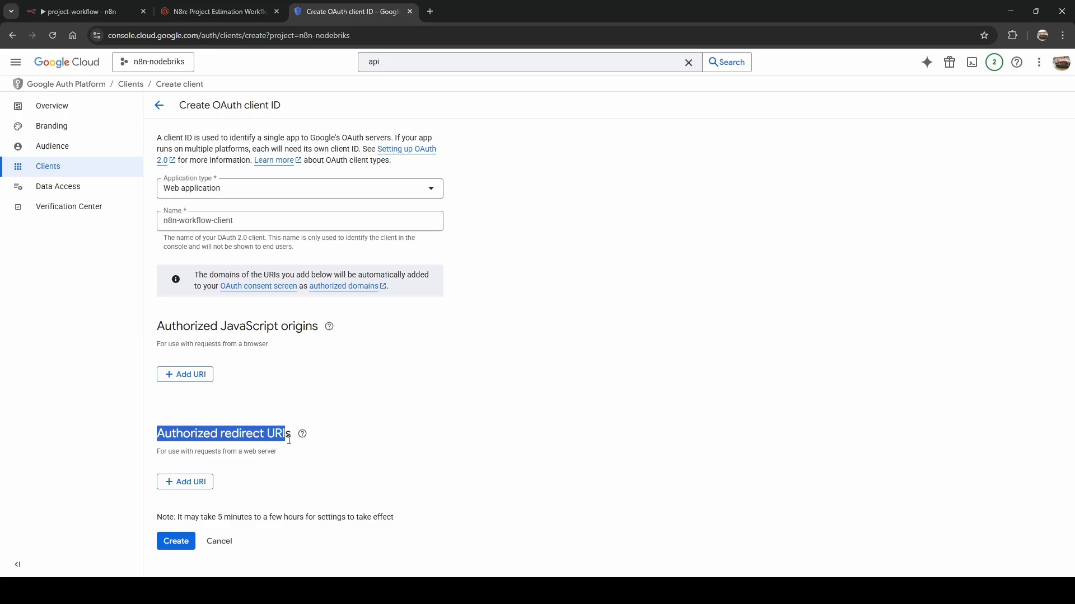
click(195, 482)
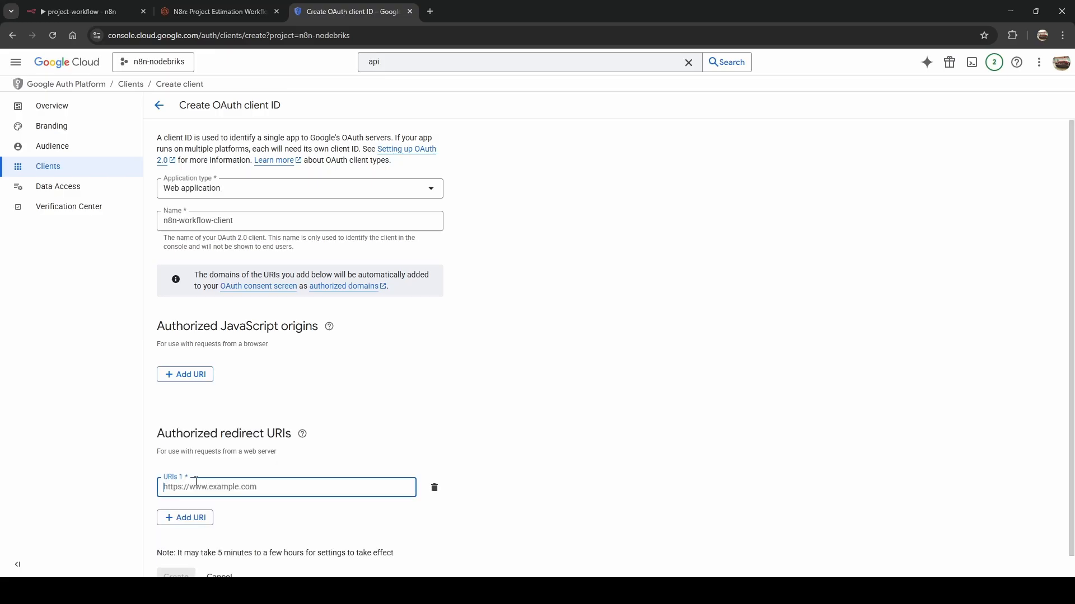
click(62, 11)
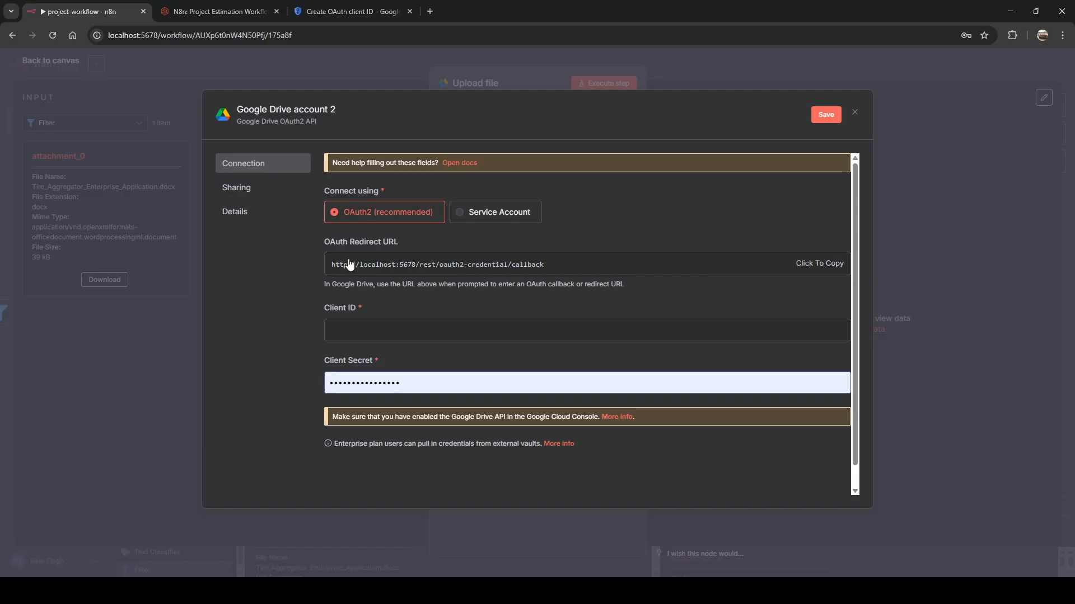
click(806, 264)
click(318, 17)
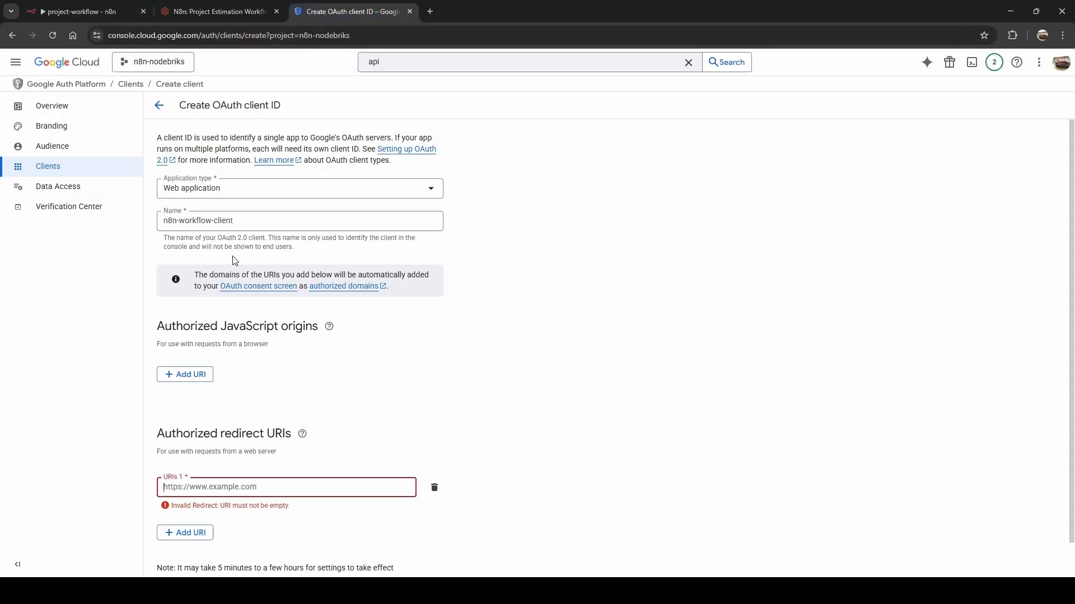
click(230, 490)
key(ctrl+v)
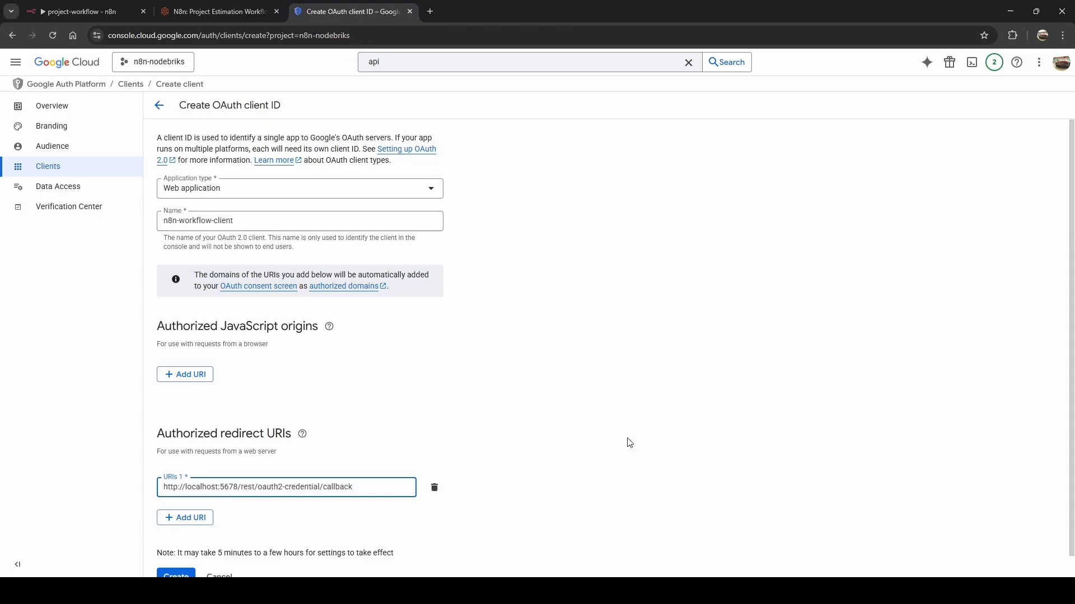
click(628, 438)
scroll(628, 439, down, 1)
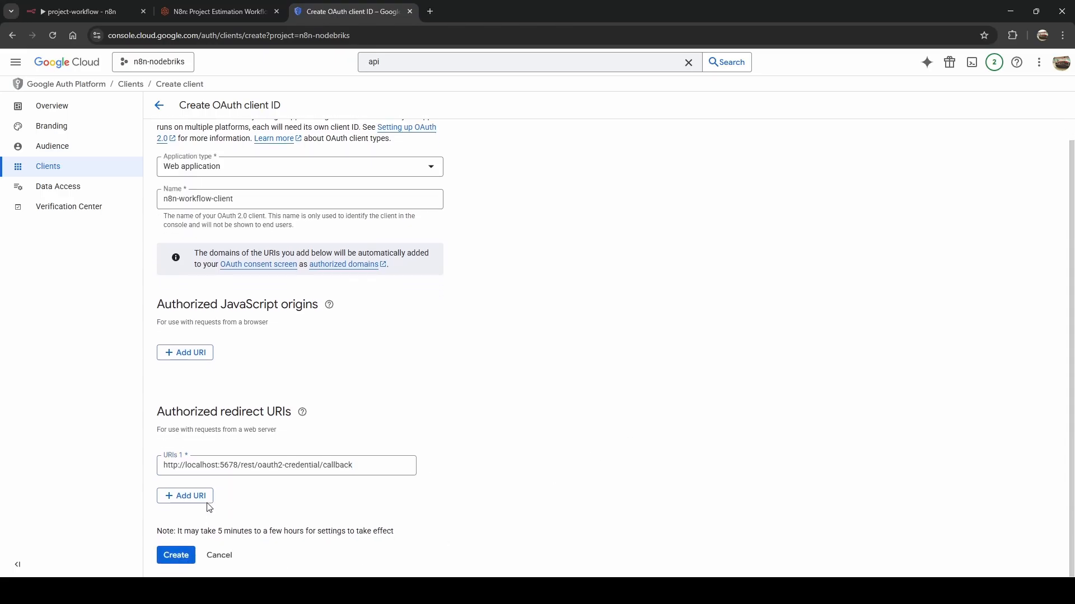
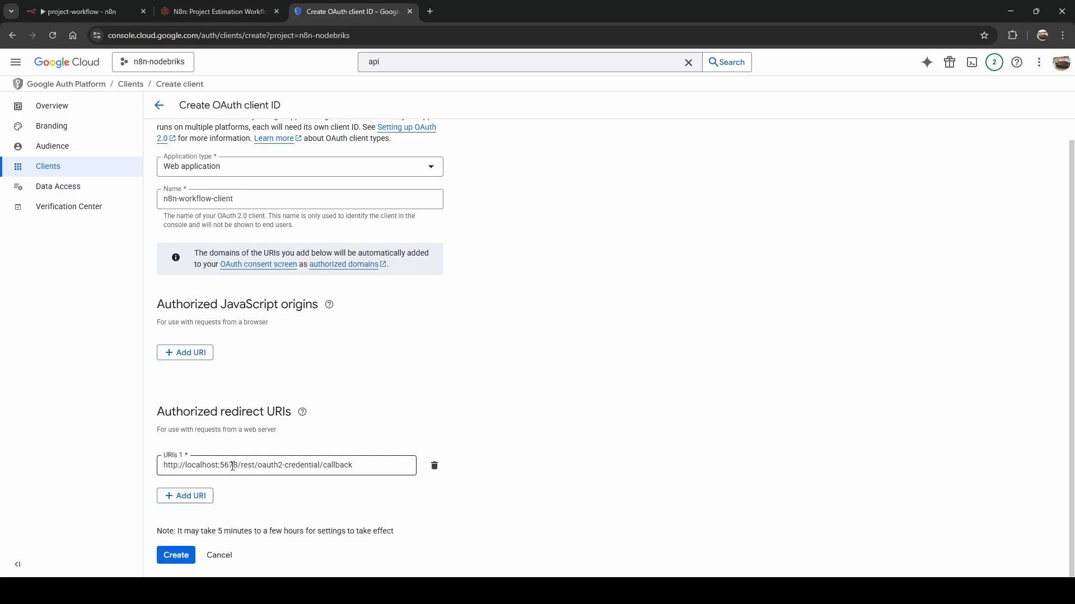
Create the n8n-workflow-client OAuth client, copy its client ID, and download the credentials JSON.
click(175, 555)
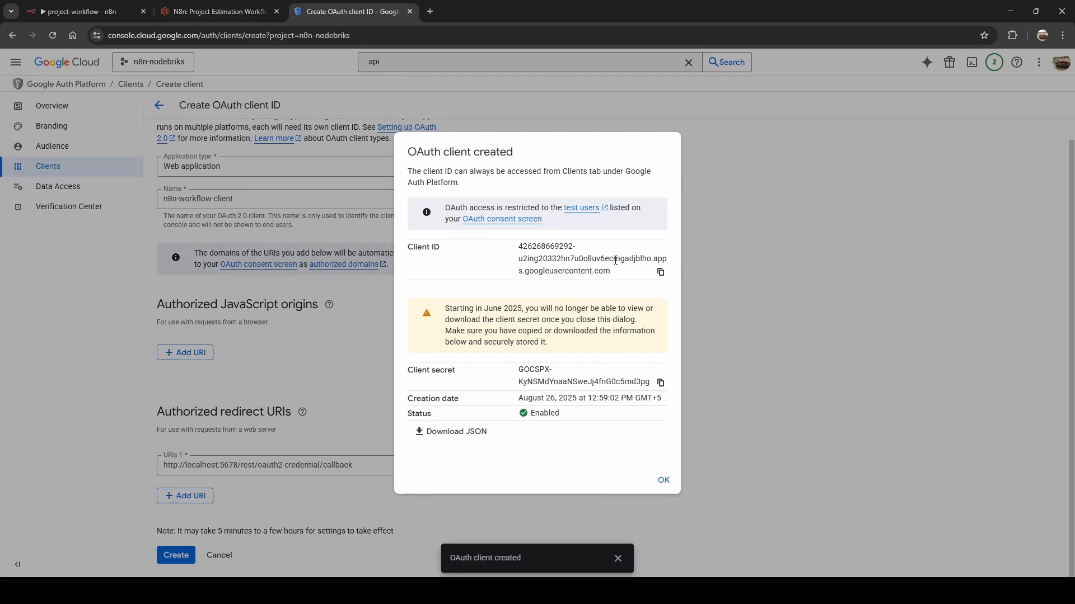
click(660, 272)
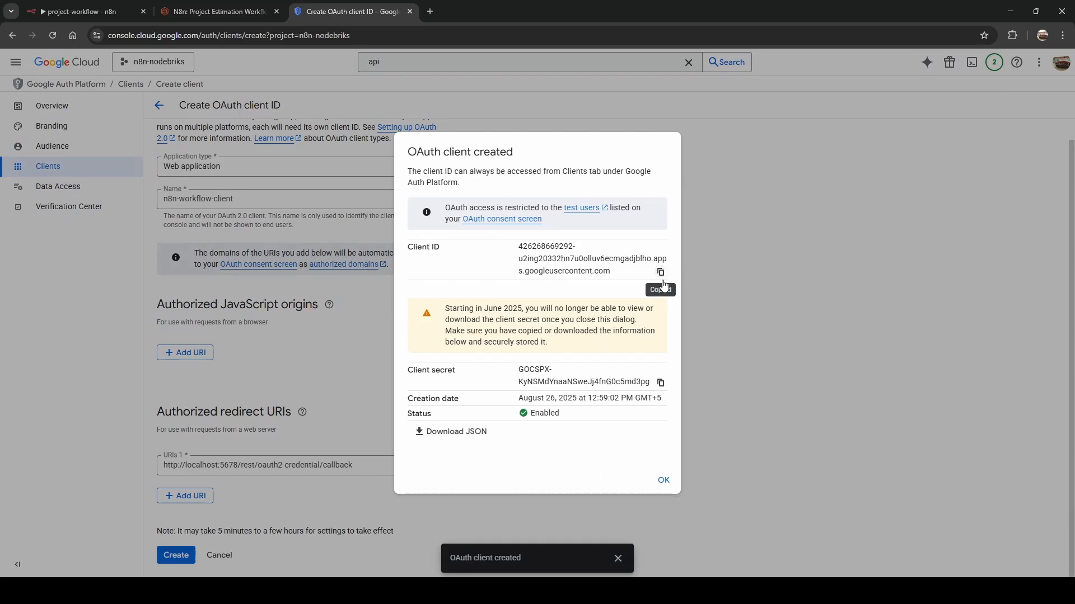
click(450, 436)
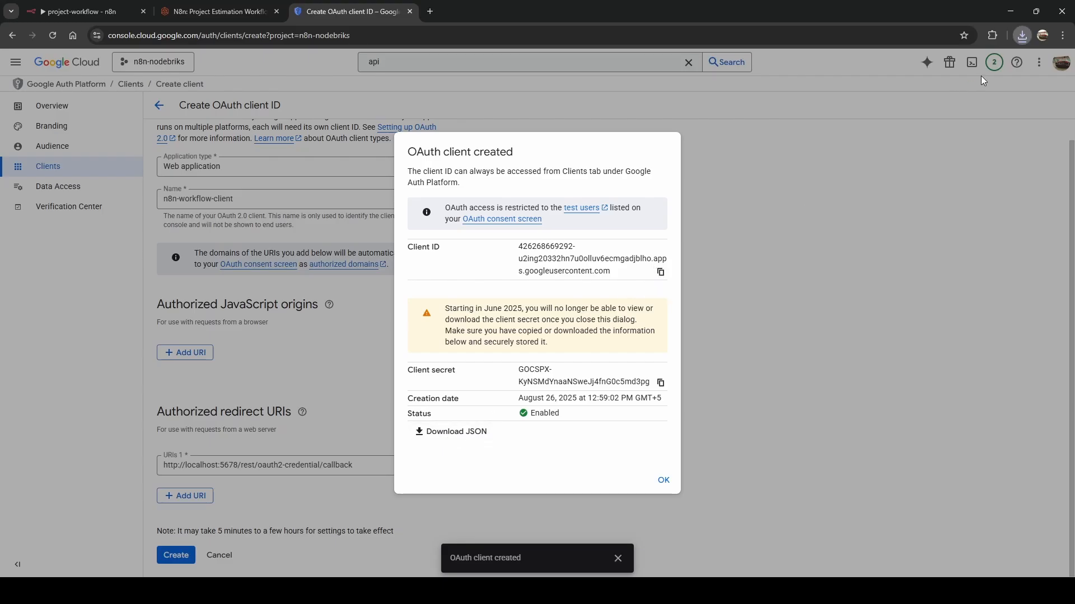
Copy the client ID again for n8n's credential form, then copy the client secret.
click(660, 272)
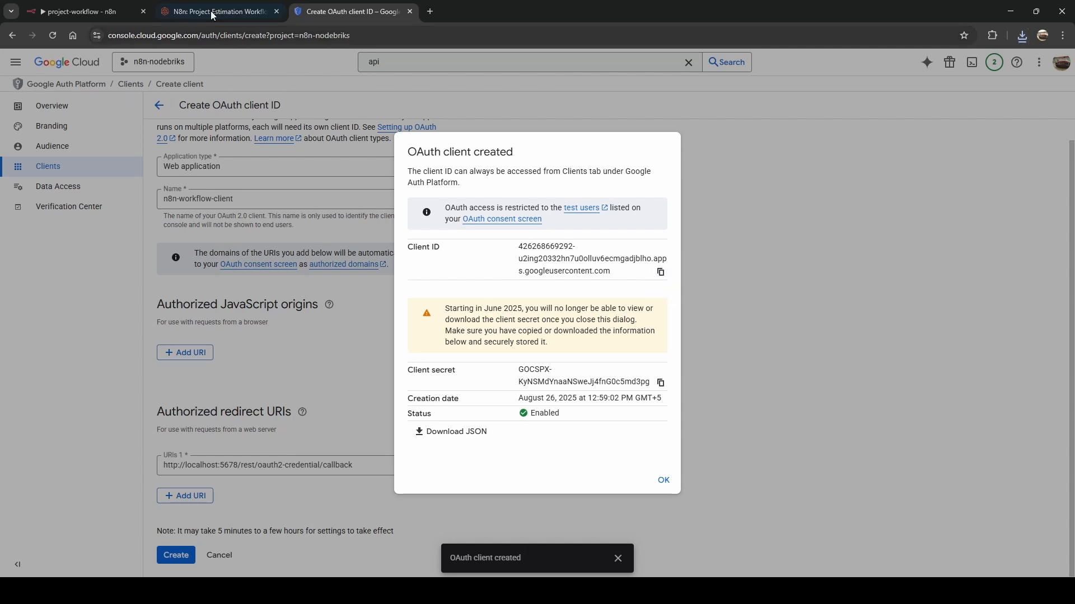
click(69, 8)
click(350, 11)
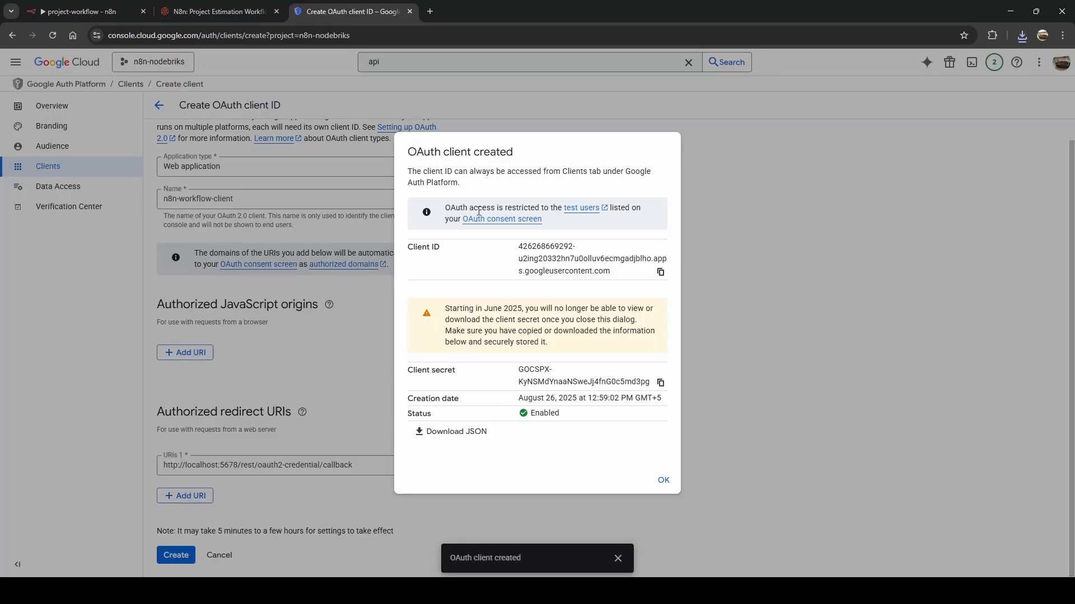
click(659, 384)
Paste the client secret into n8n's Google Drive credential and sign in with Google to connect it.
click(69, 10)
double_click(421, 383)
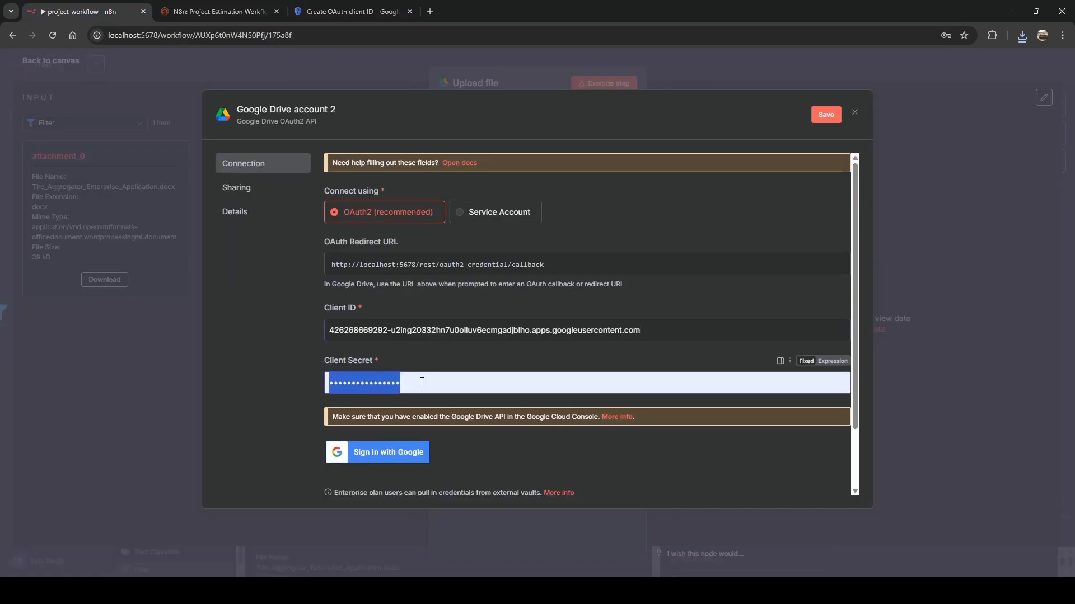
key(ctrl+v)
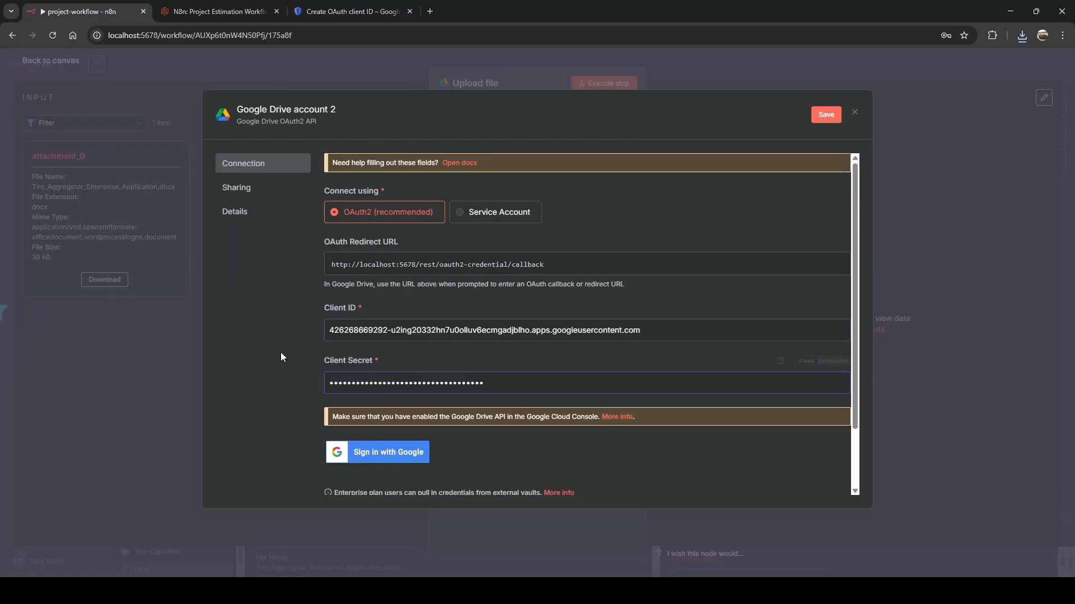
click(383, 459)
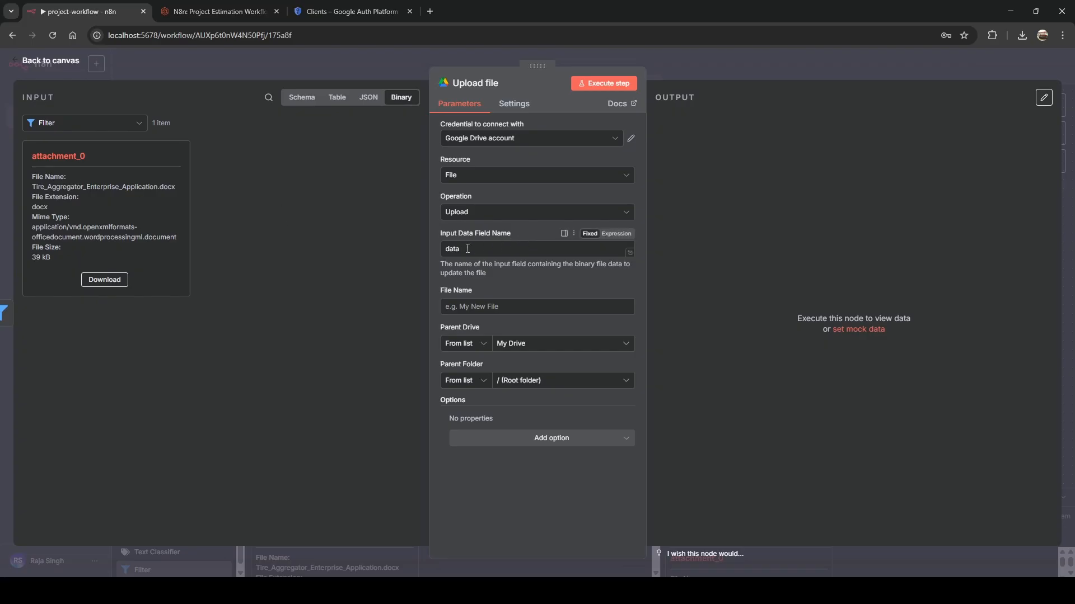
Set the Upload file node's Input Data Field Name to attachment_0.
drag(468, 249, 368, 253)
text(attachm)
key(BackSpace)
key(BackSpace)
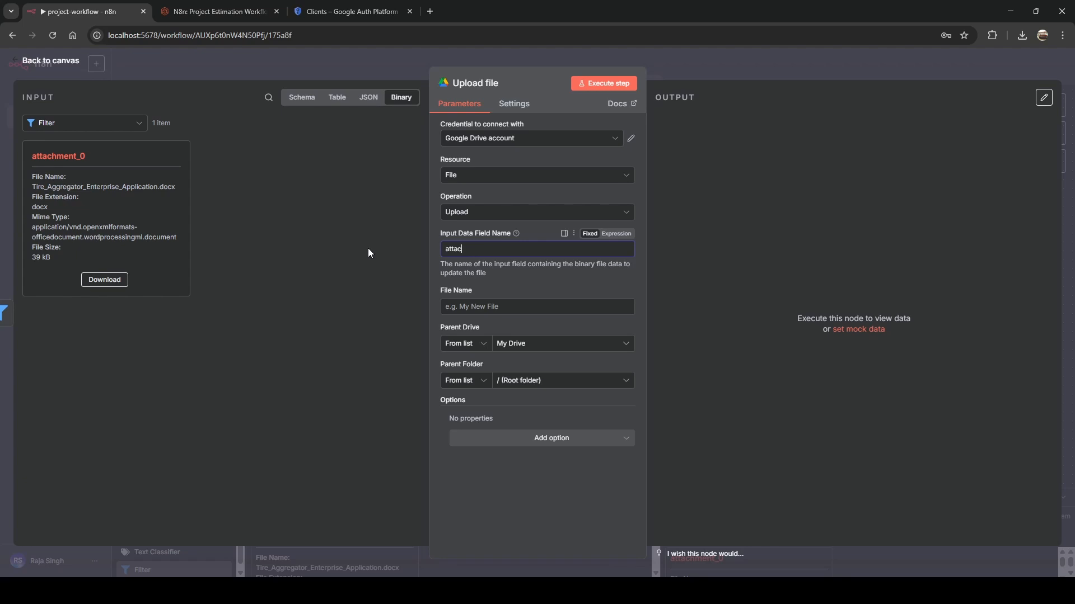
text(hment_0)
click(432, 285)
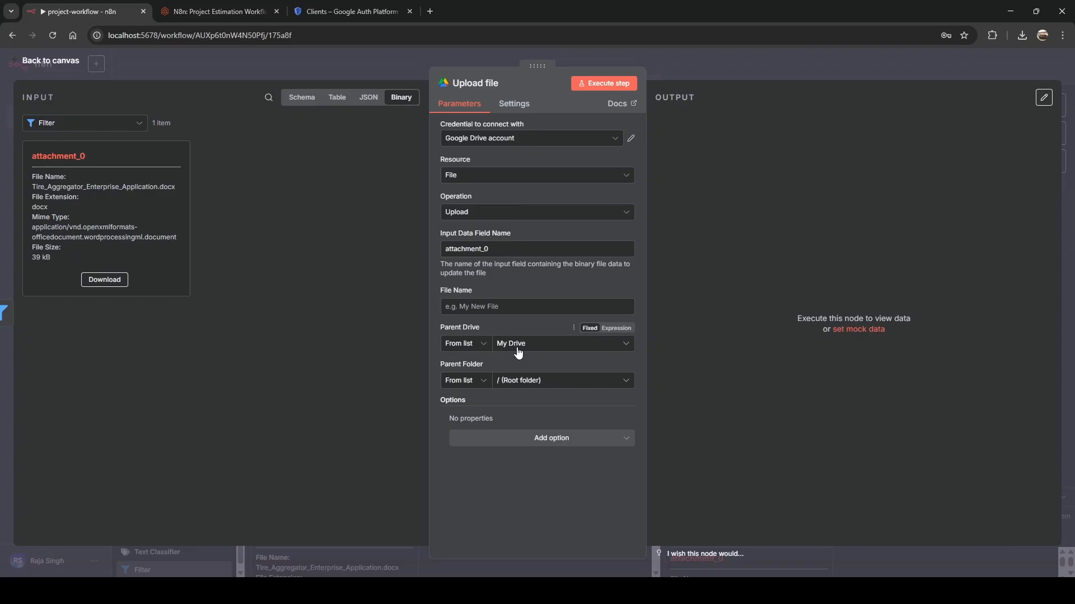
Choose requirement as the Parent Folder and test-run the upload successfully.
click(522, 387)
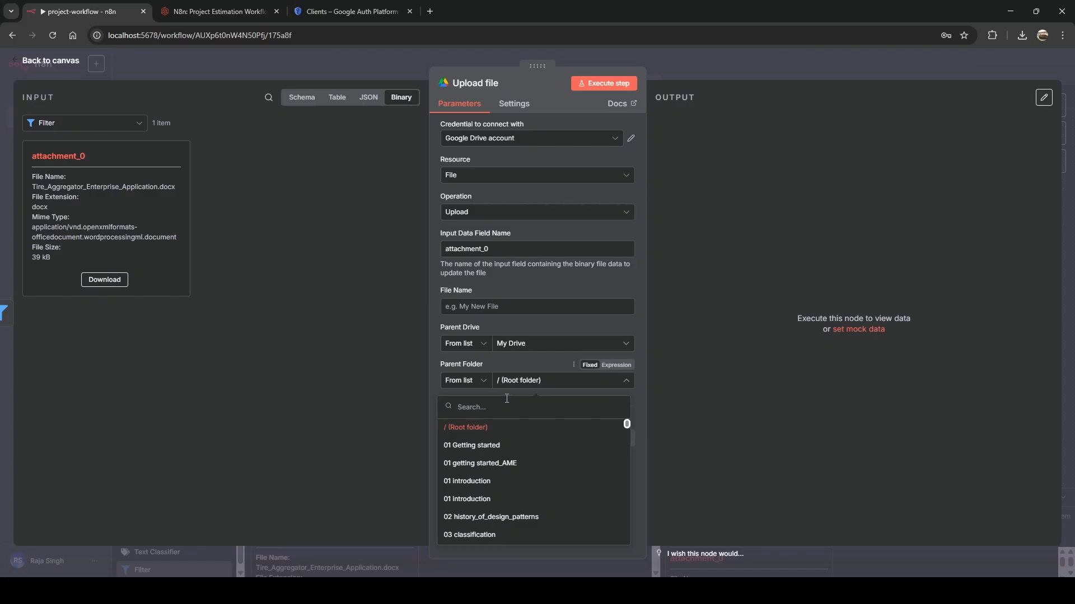
text(requi)
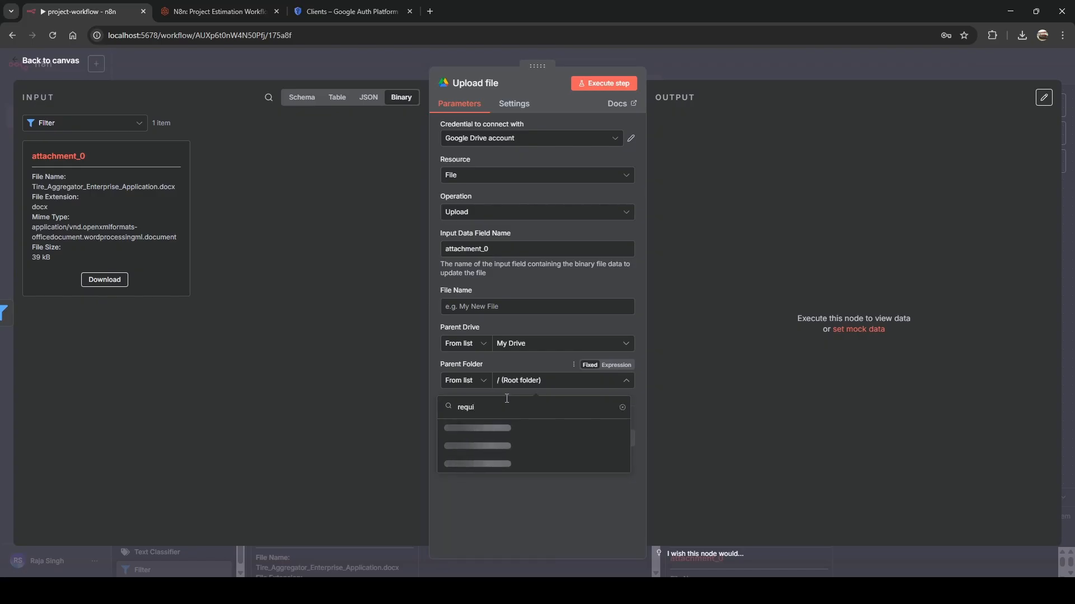
click(482, 429)
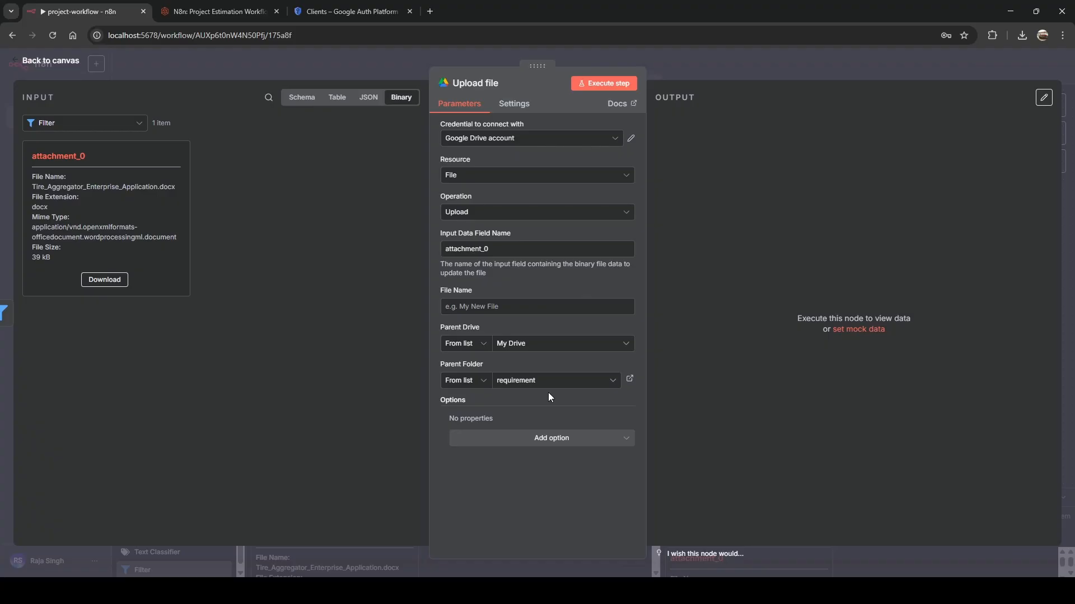
click(595, 86)
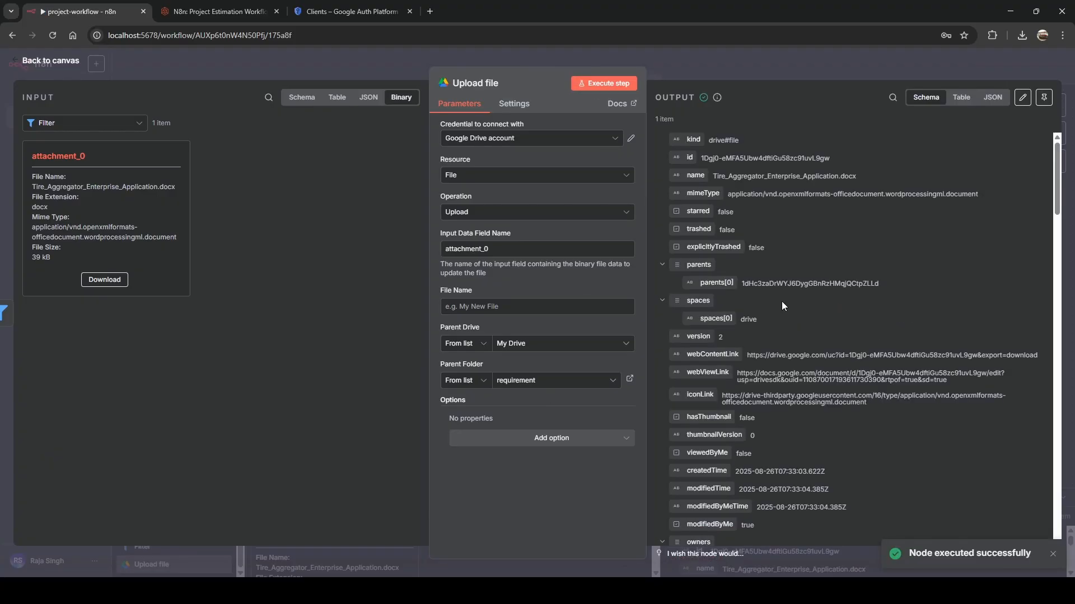
scroll(781, 305, down, 5)
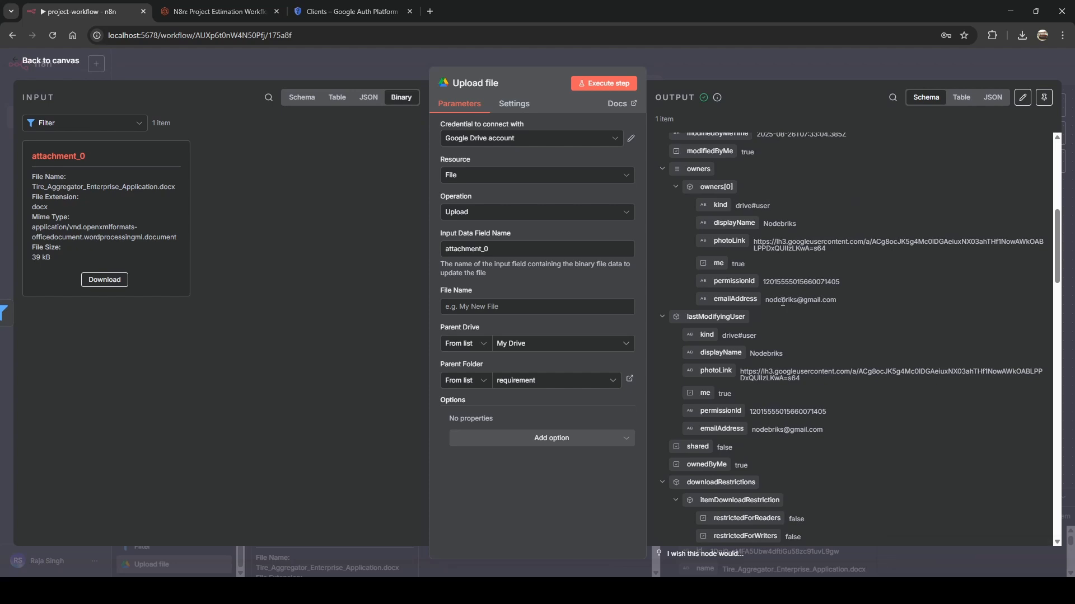
Add a Google Drive Download file node after the Upload file node.
key(Escape)
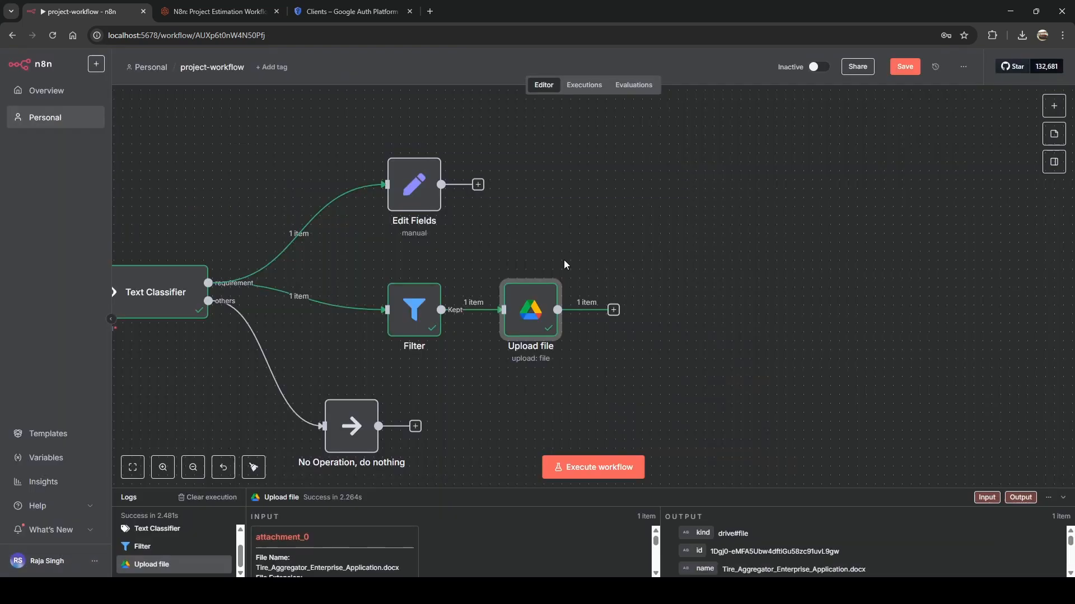
mouse_move(522, 326)
drag(521, 326, 539, 326)
click(631, 310)
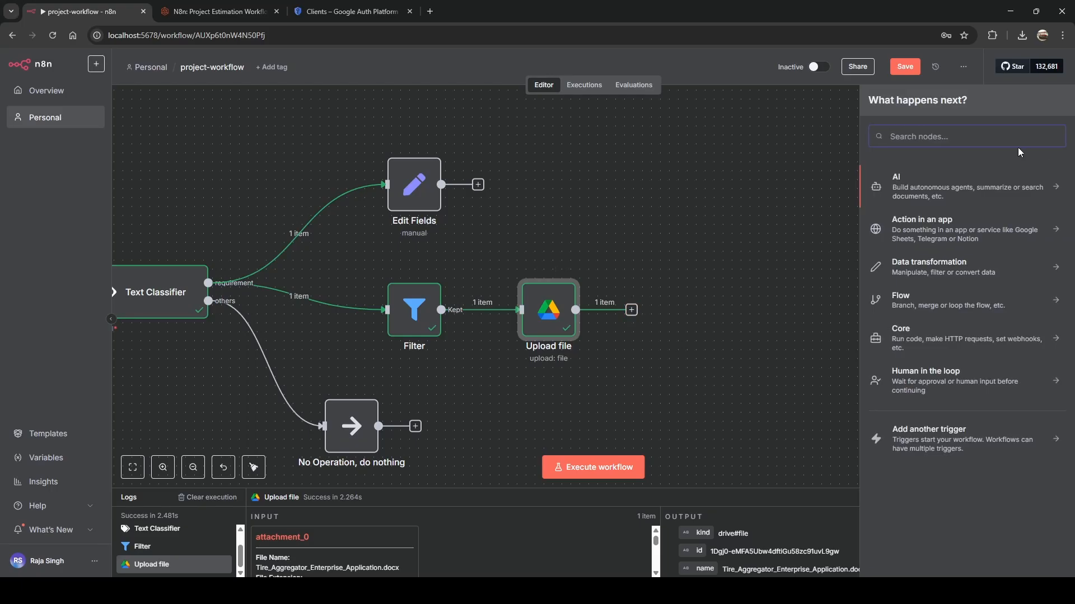
text(drive)
click(878, 214)
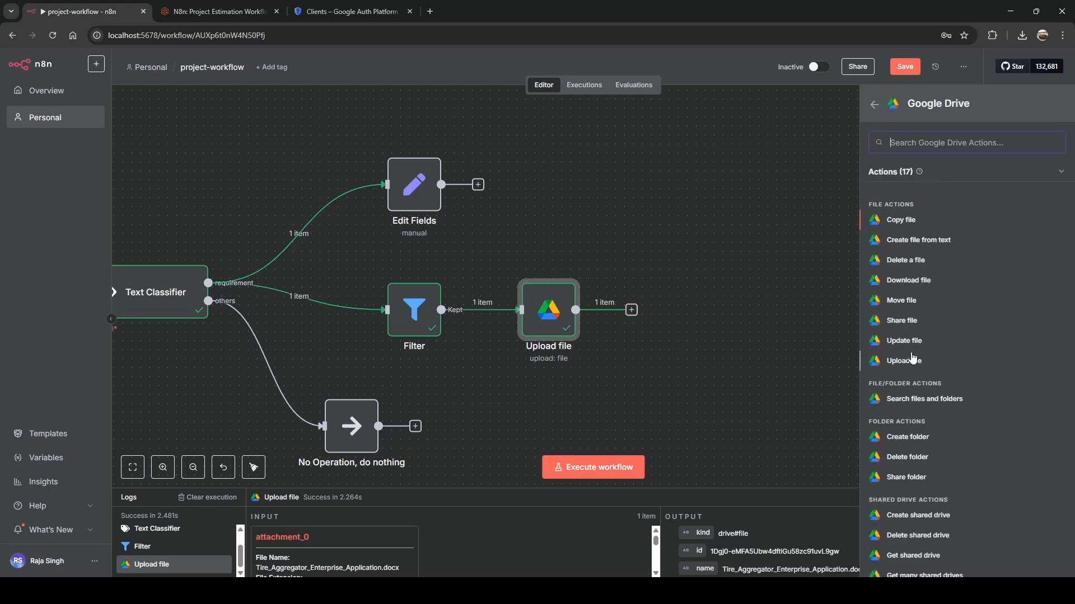
click(911, 279)
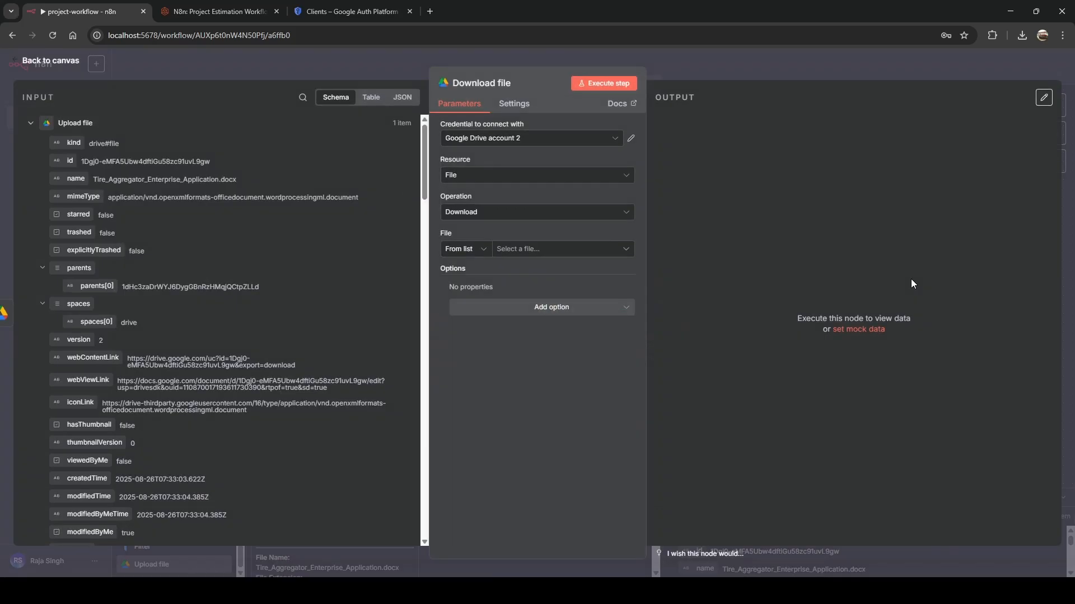
Use the Google Drive account credential, fetch the file by ID {{ $json.id }}, and test it.
click(481, 138)
click(483, 163)
click(475, 257)
click(460, 314)
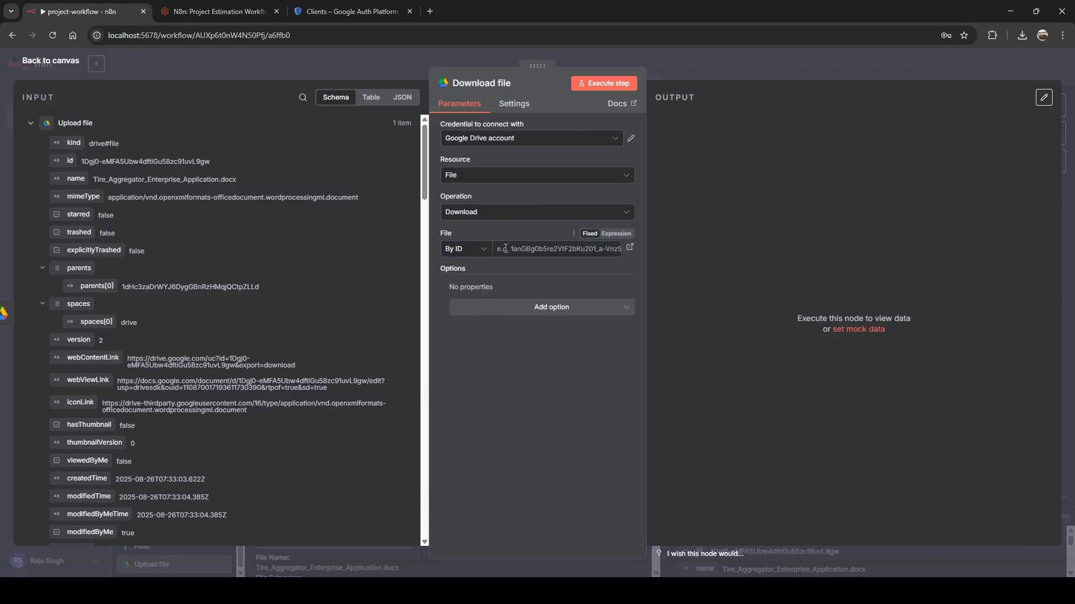
drag(505, 248, 504, 249)
click(461, 369)
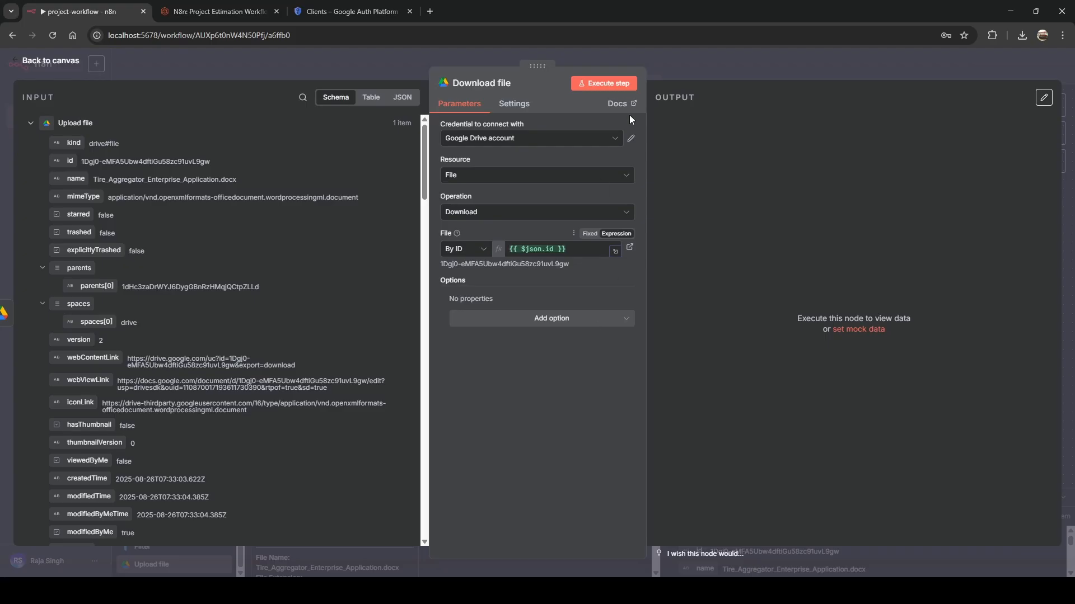
click(598, 81)
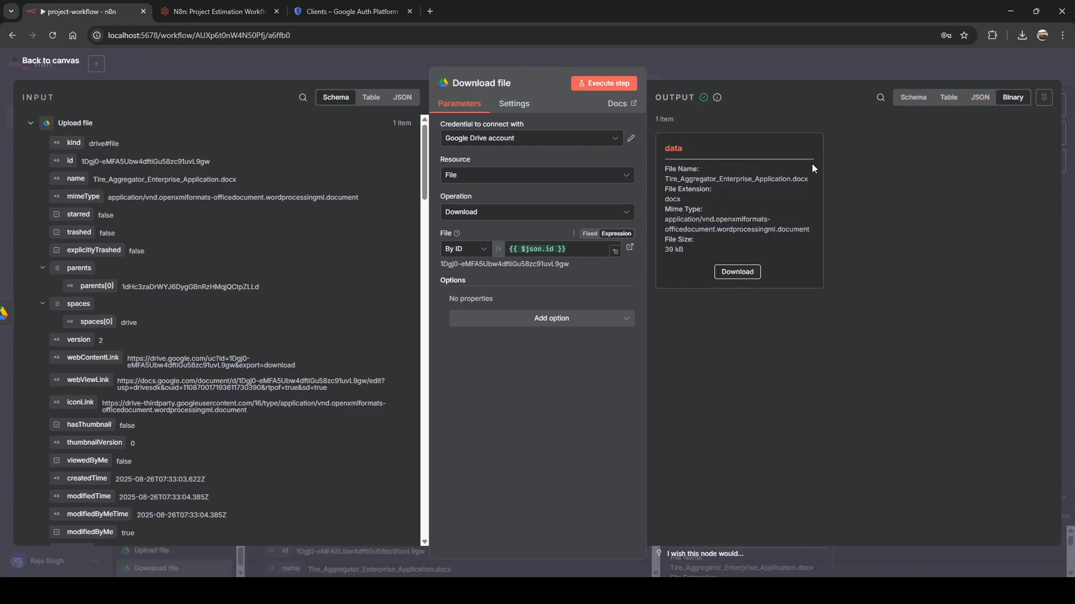
click(482, 55)
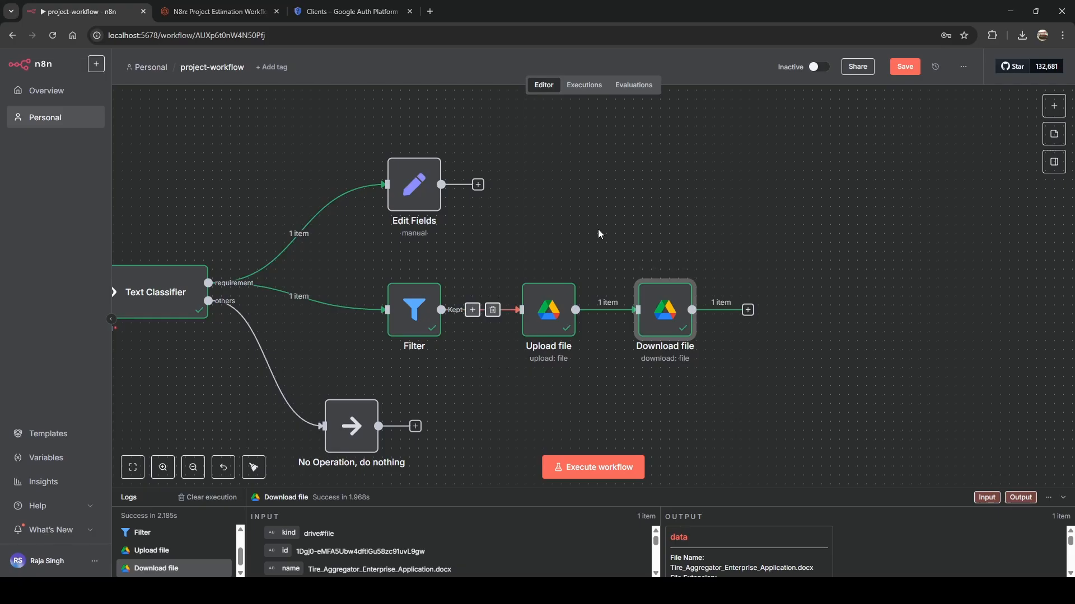
Add a Merge node fed by Edit Fields on input 1 and Download file on input 2.
drag(408, 190, 542, 173)
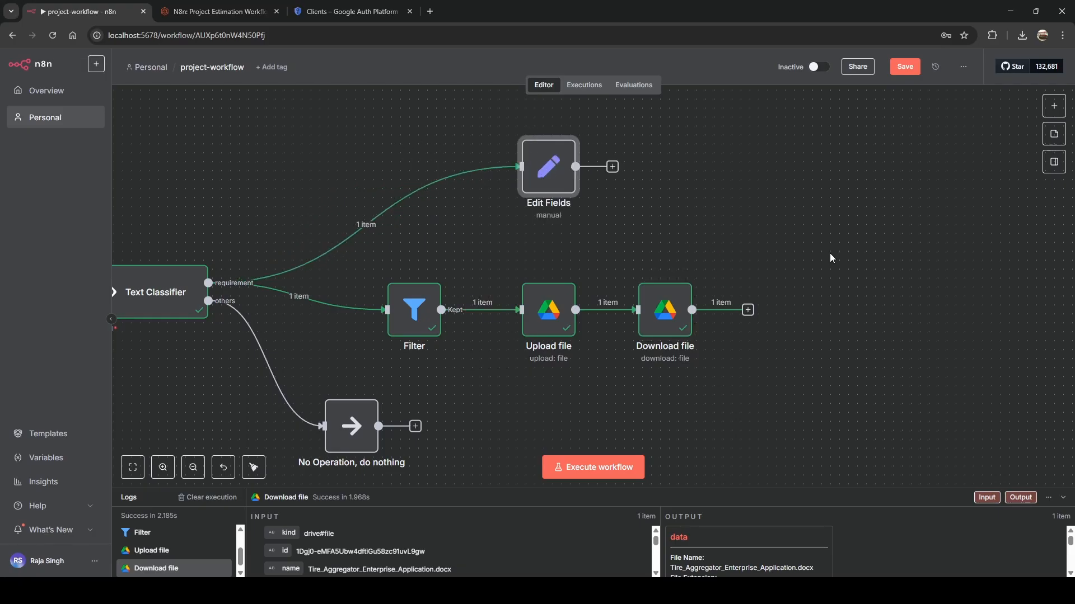
click(1054, 106)
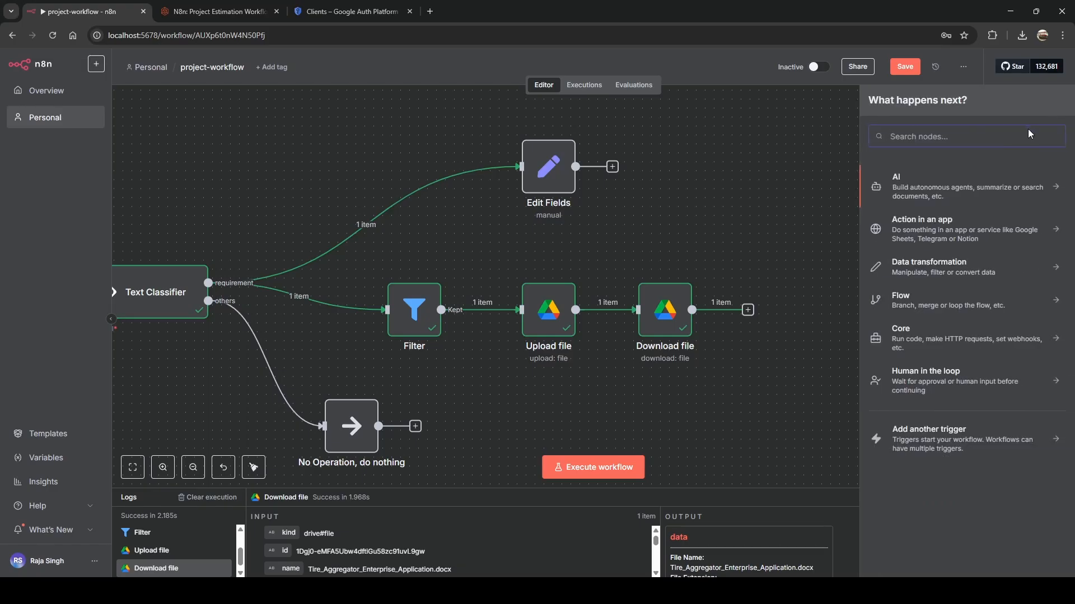
text(merge)
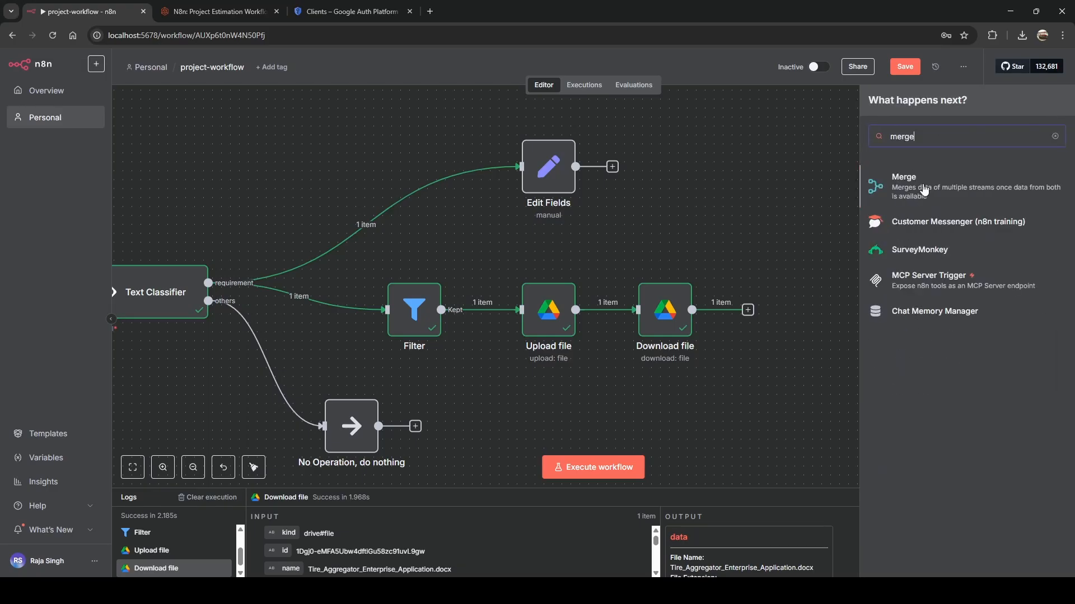
click(925, 189)
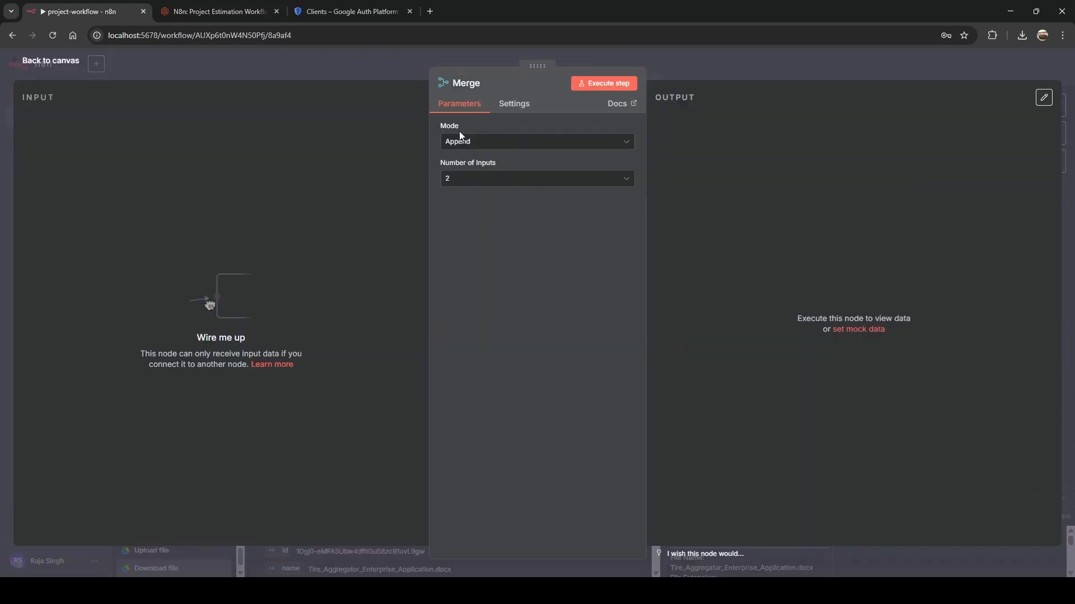
click(305, 70)
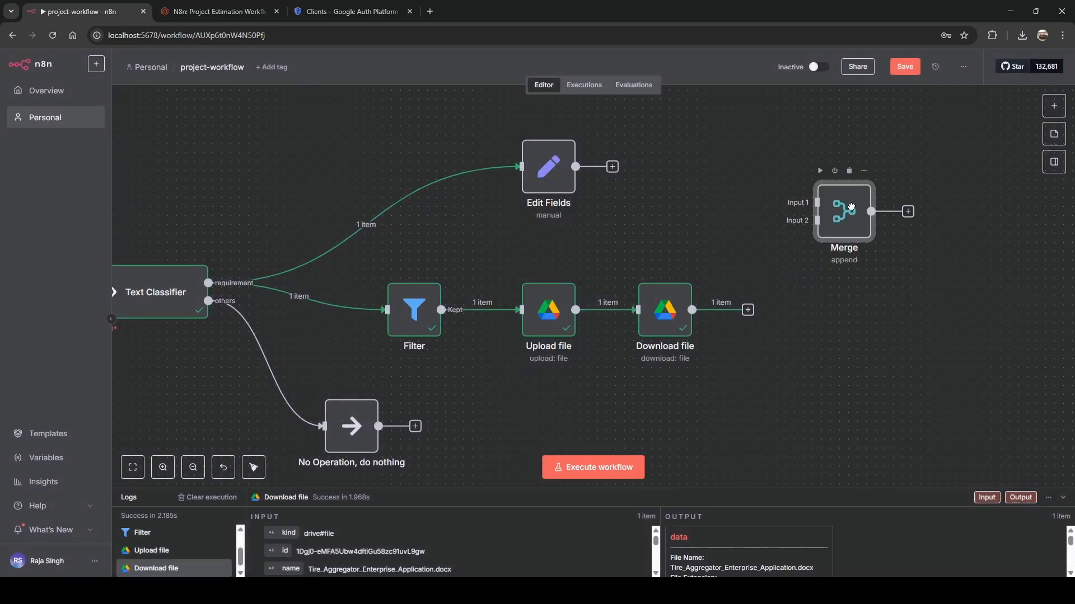
drag(576, 167, 800, 200)
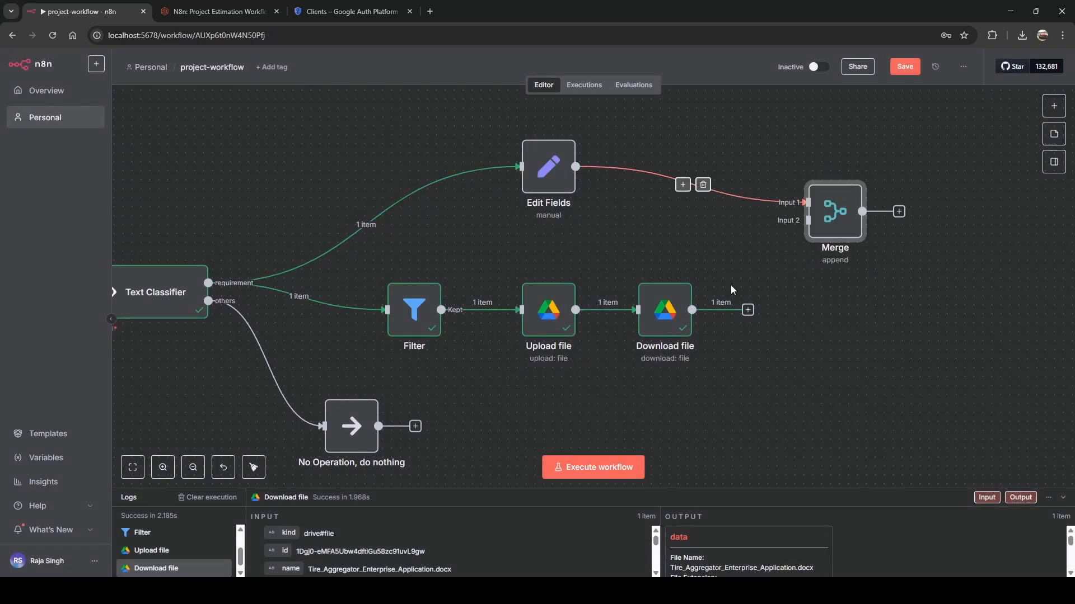
drag(692, 310, 807, 222)
Run the Merge node and review its 2-item output in Table, Schema, Binary and JSON views.
double_click(830, 214)
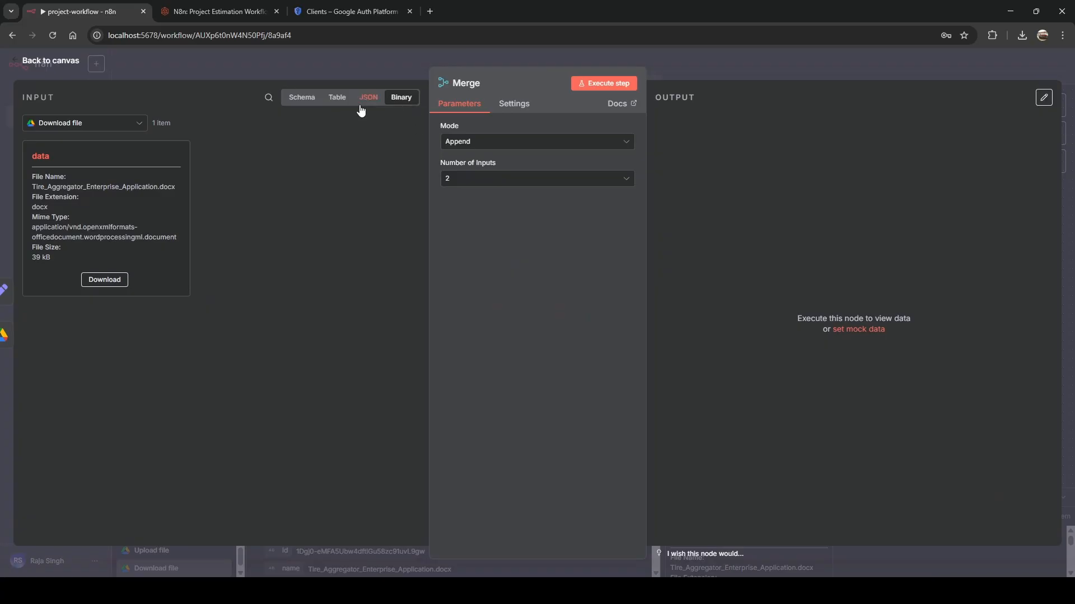
click(613, 84)
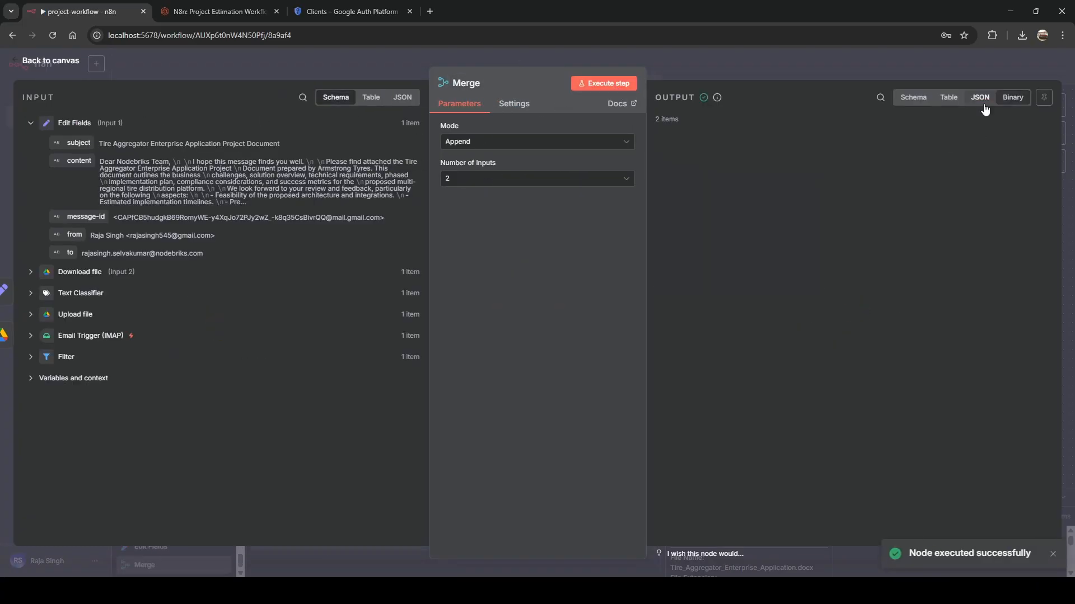
click(980, 98)
click(948, 97)
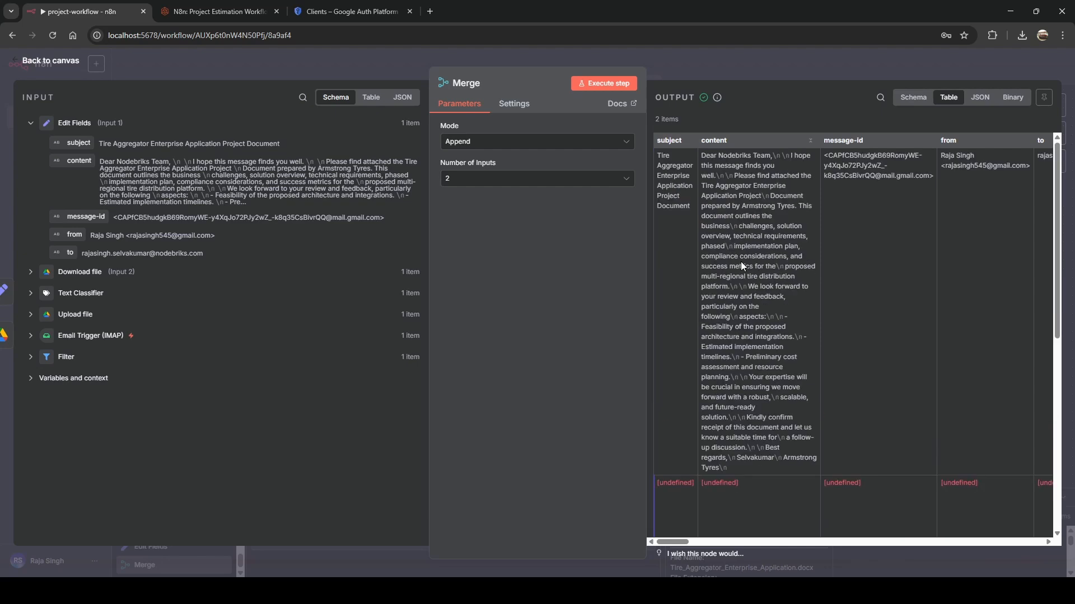
click(913, 98)
scroll(716, 210, down, 3)
scroll(716, 212, down, 5)
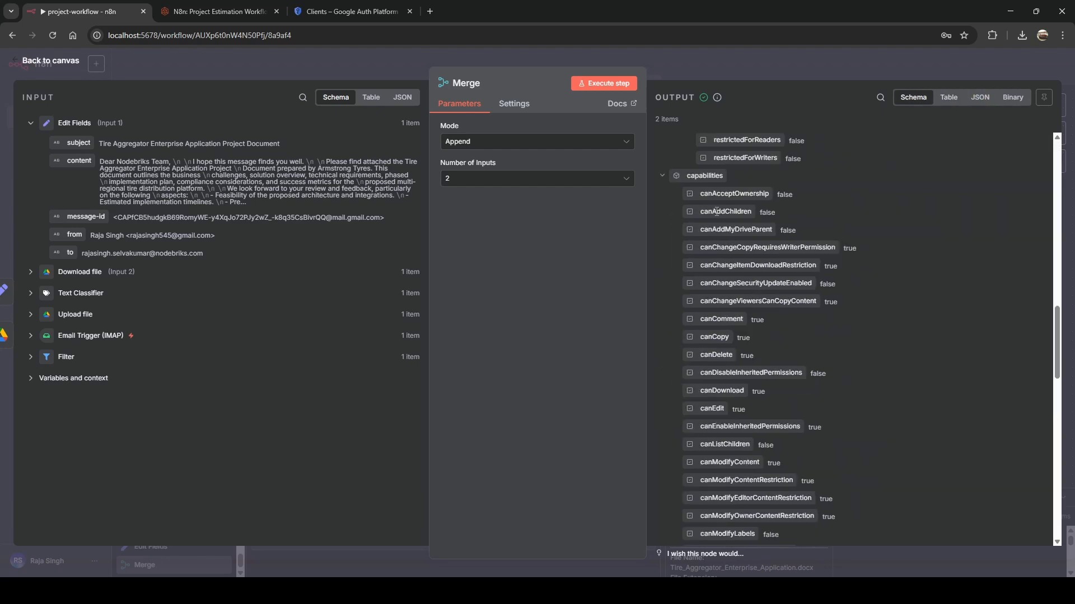
click(1011, 100)
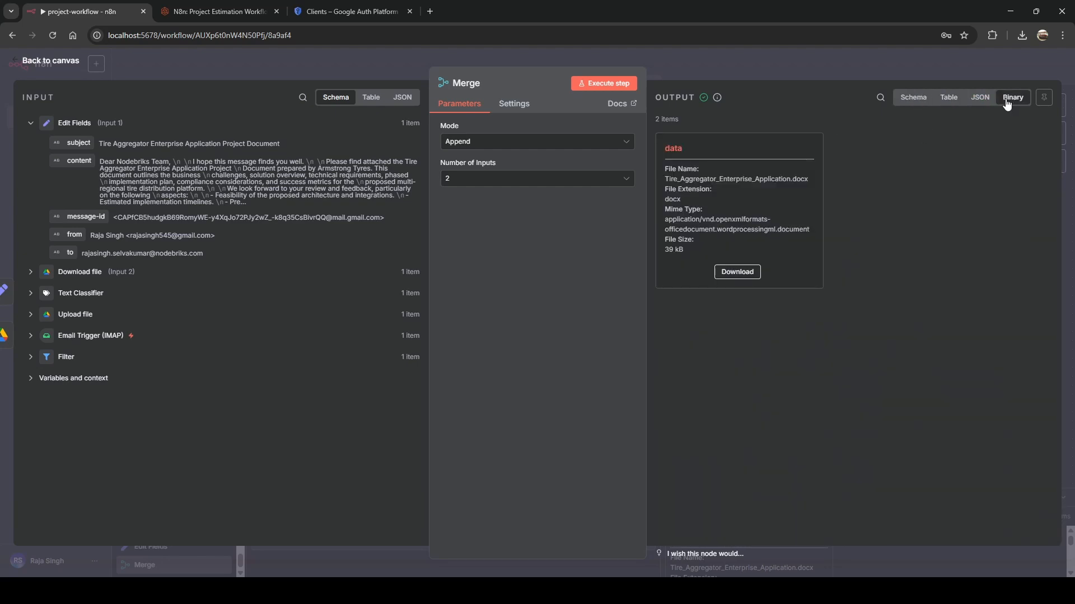
click(980, 98)
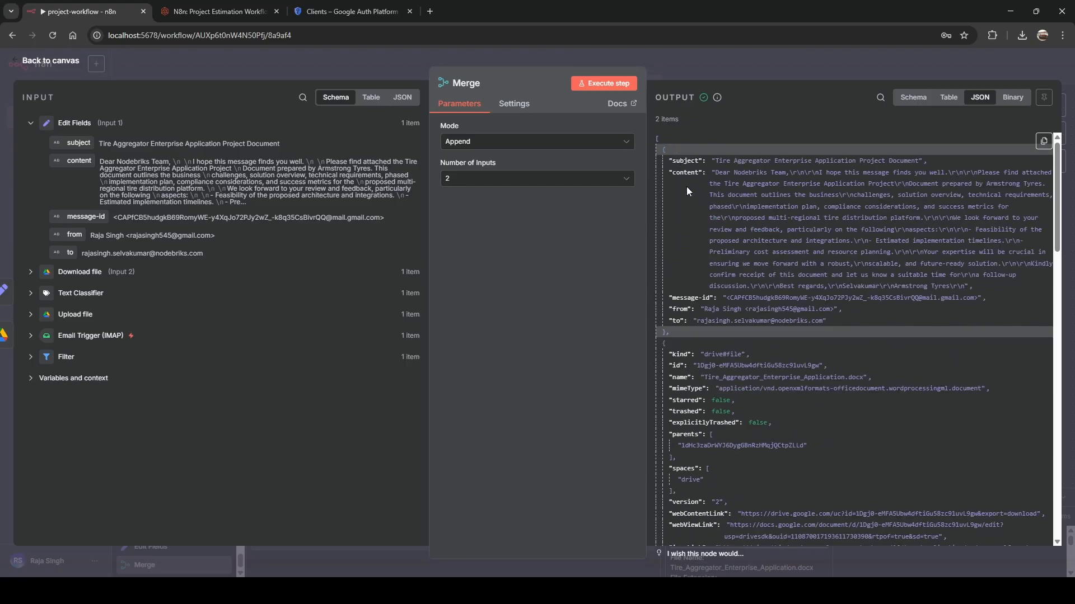
key(Escape)
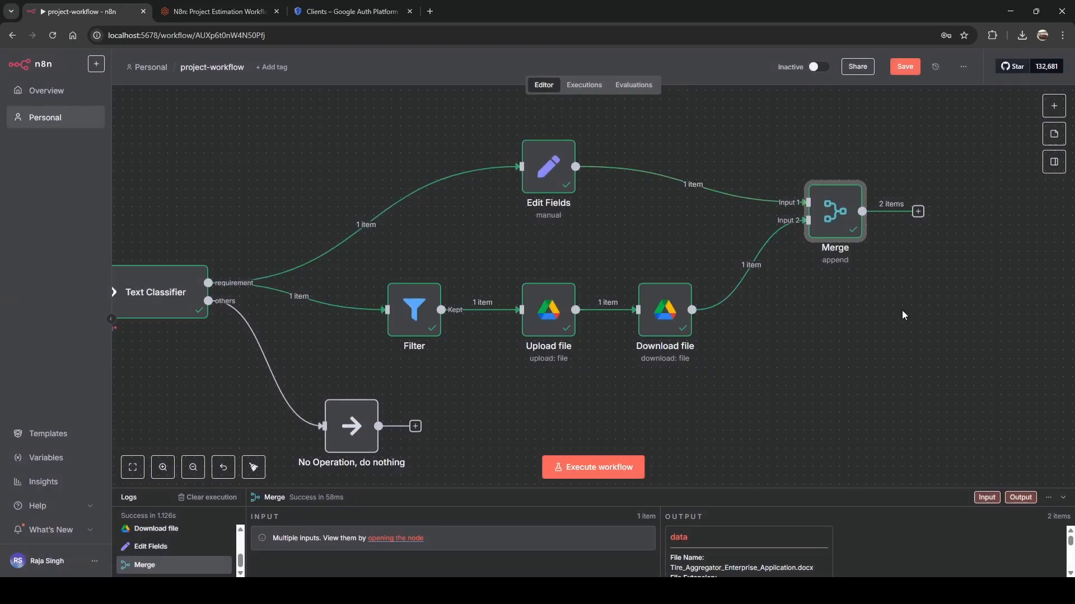
Add a MongoDB Atlas Vector Store node after Merge in Add documents mode.
scroll(949, 294, right, 10)
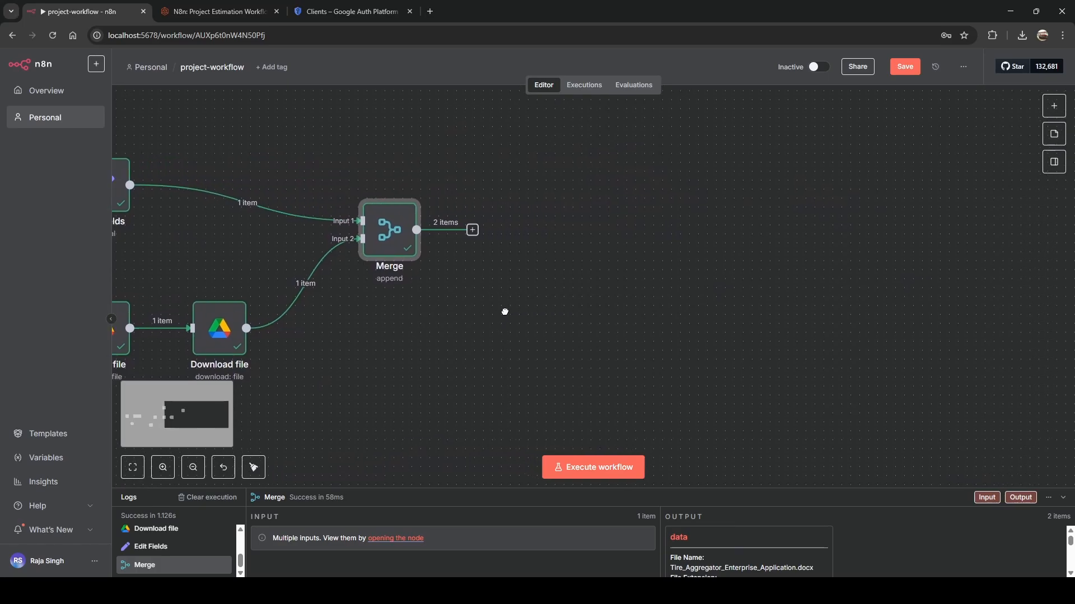
click(472, 230)
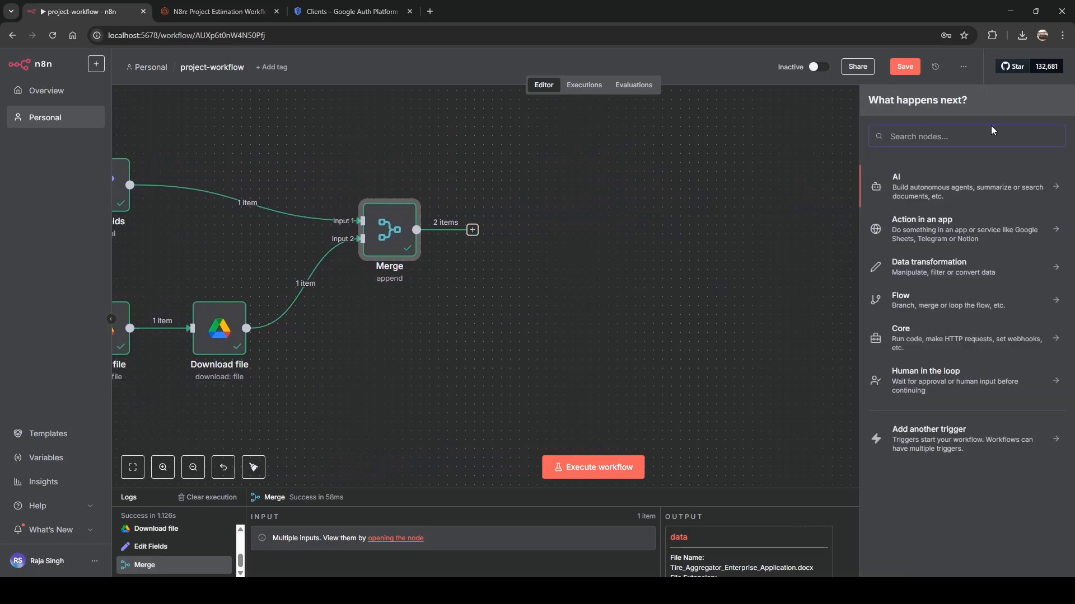
text(mongo)
click(953, 213)
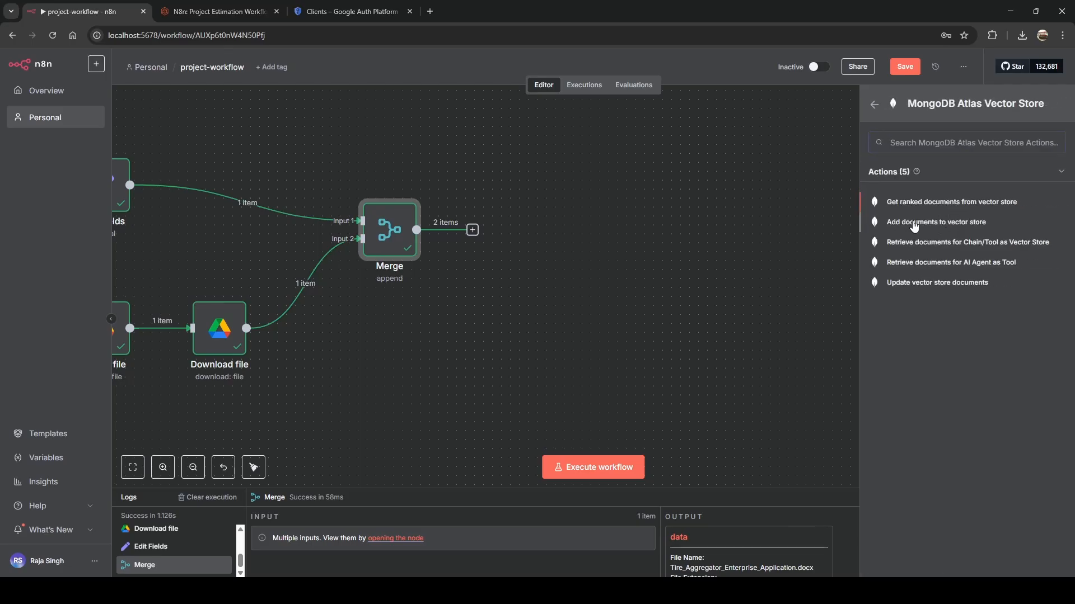
click(936, 222)
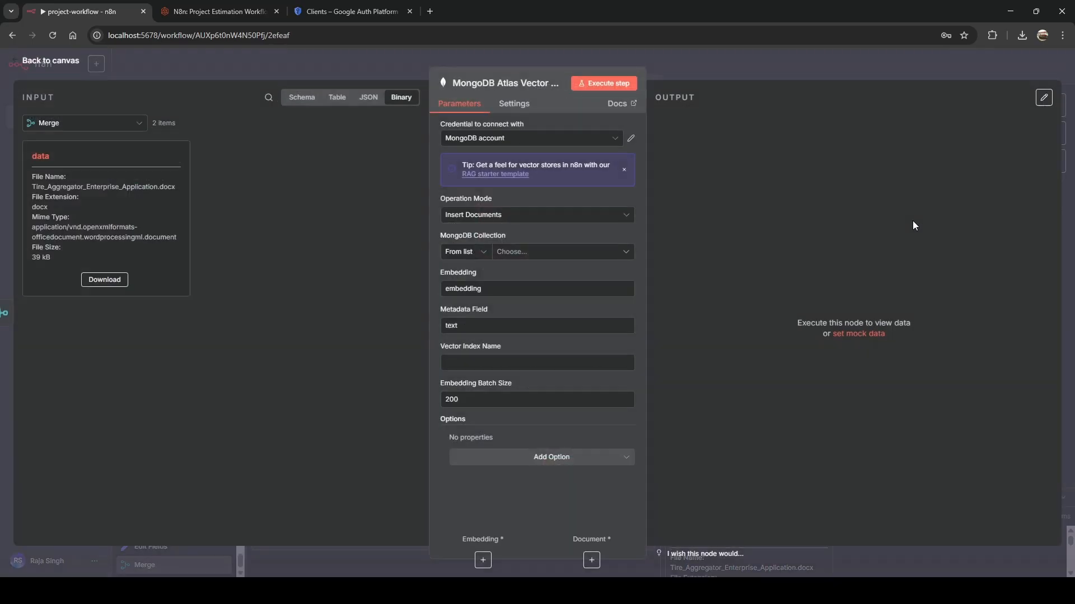
Select the existing MongoDB account credential, abandoning a new credential form.
click(601, 144)
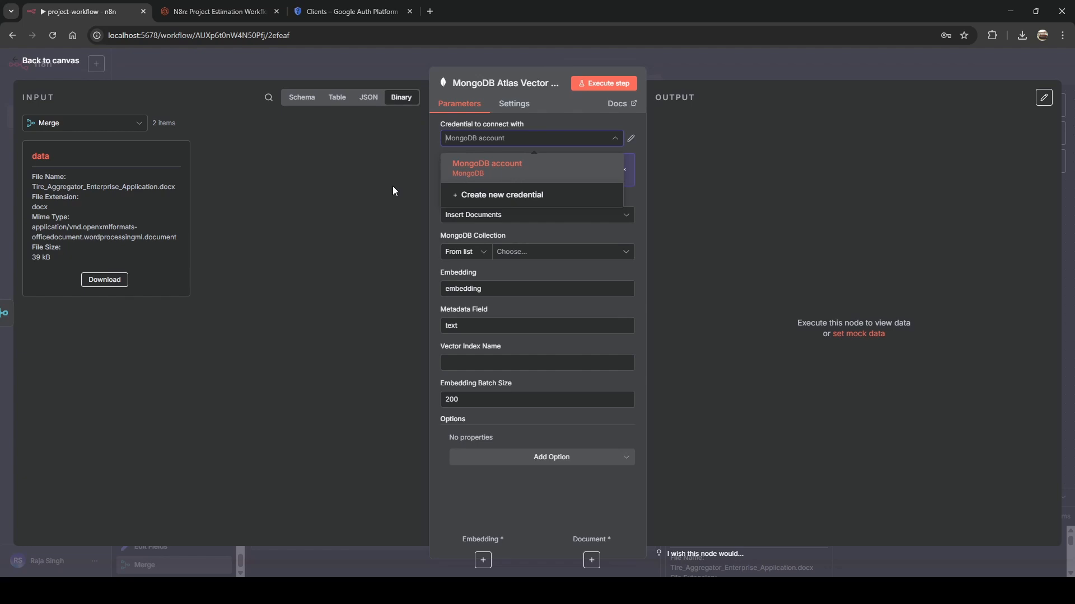
click(515, 178)
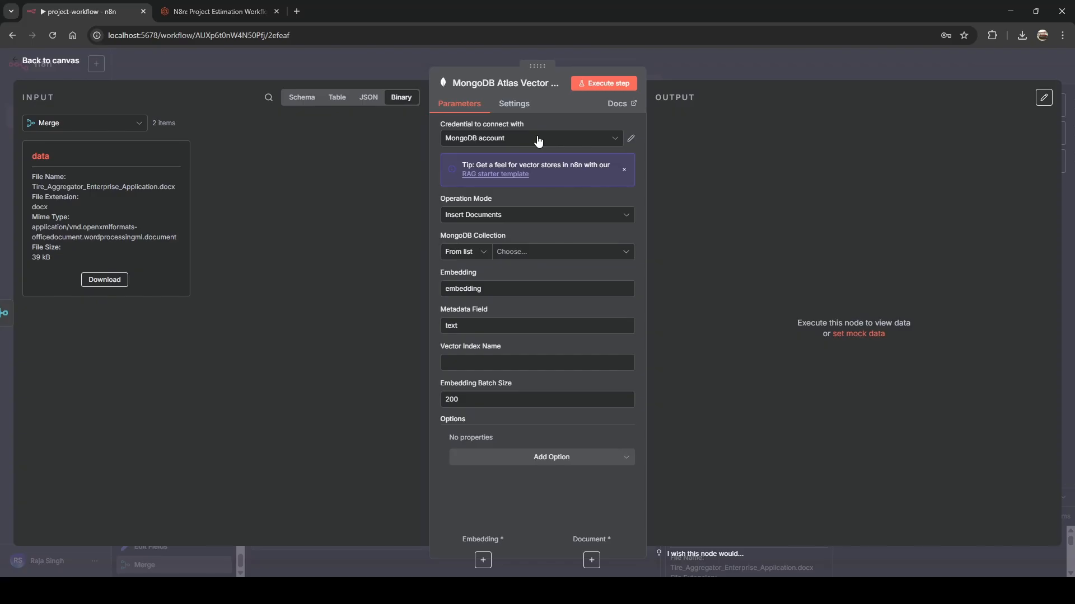
click(538, 141)
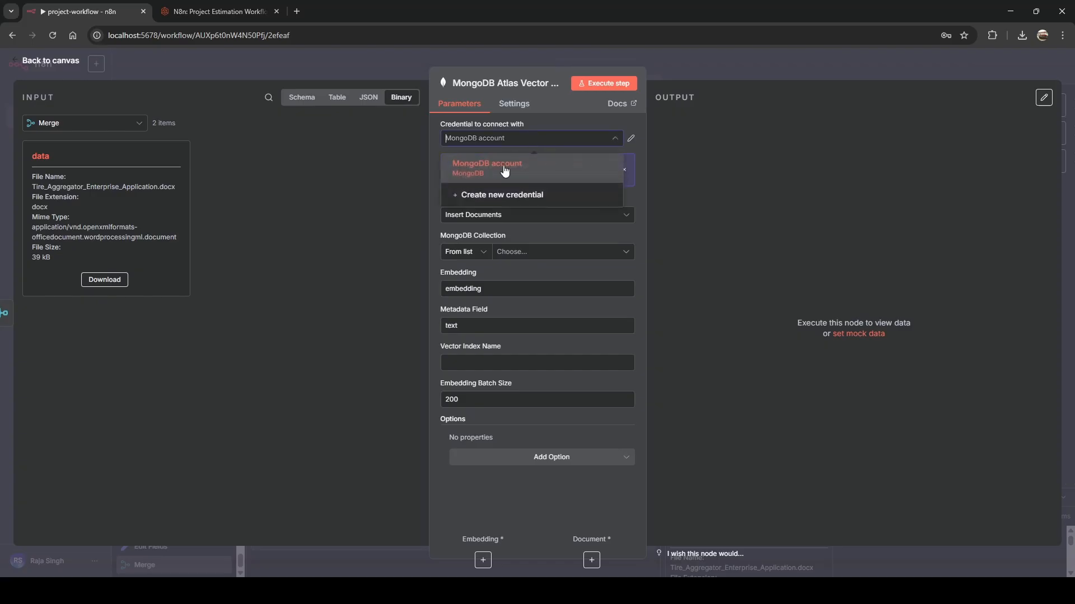
click(482, 195)
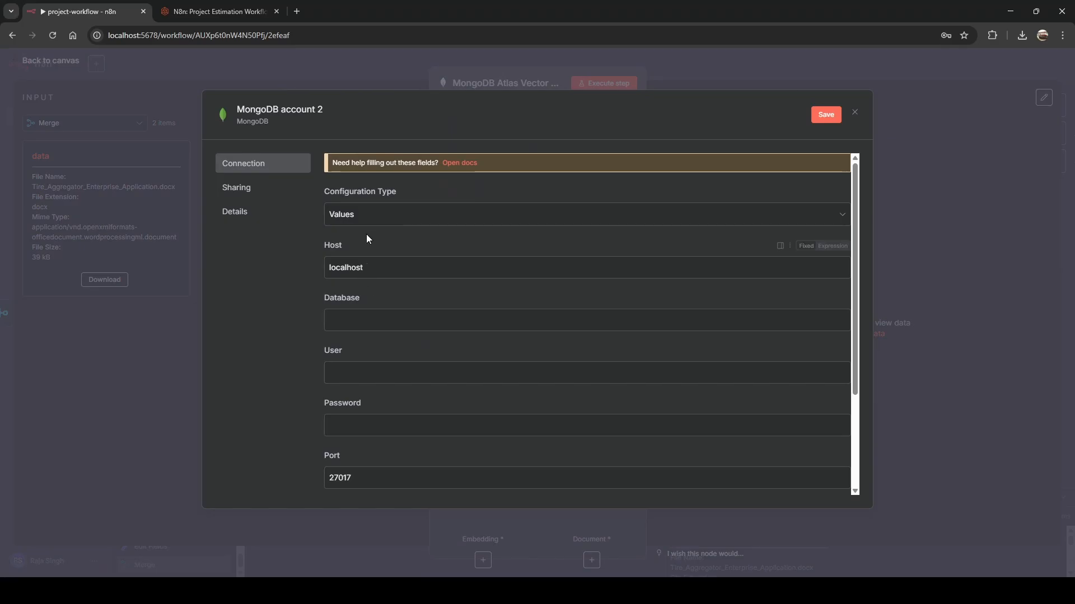
scroll(367, 384, down, 3)
scroll(368, 331, up, 3)
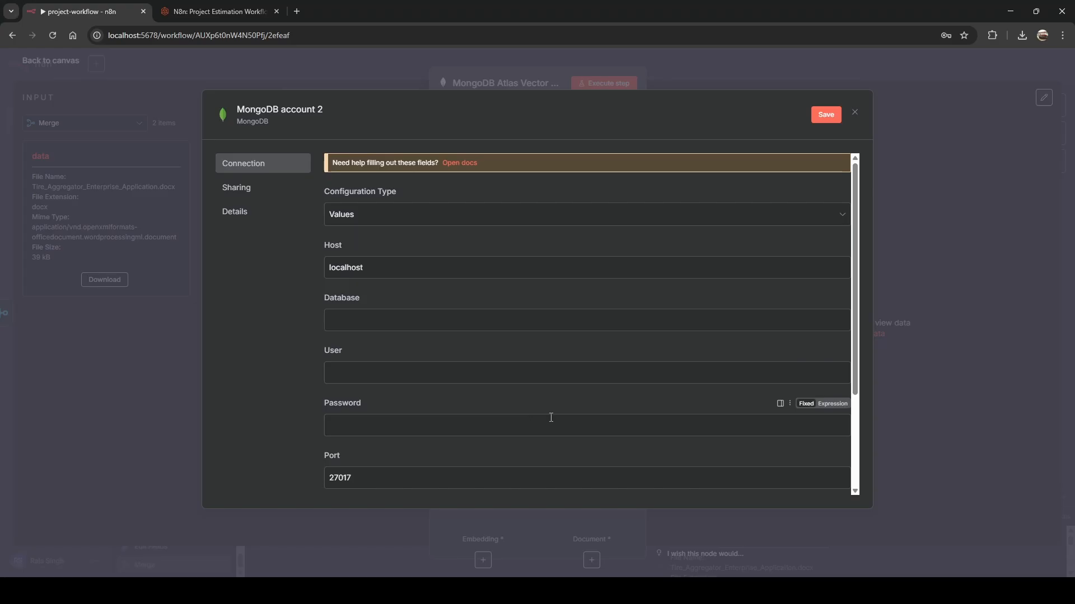
click(854, 113)
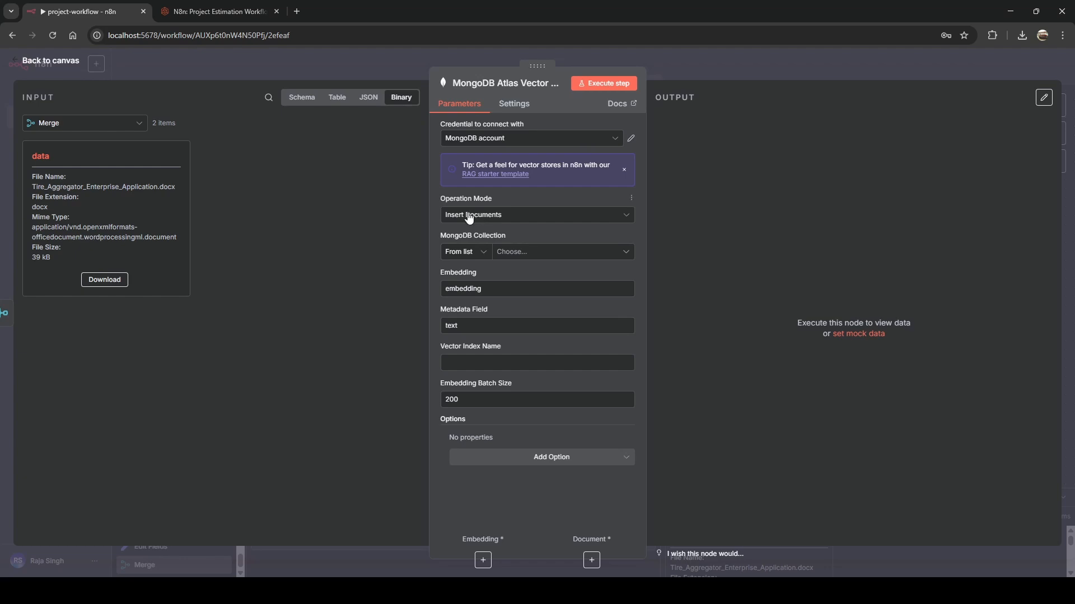
Pick the requirement collection and enter attachment as the Vector Index Name.
click(508, 253)
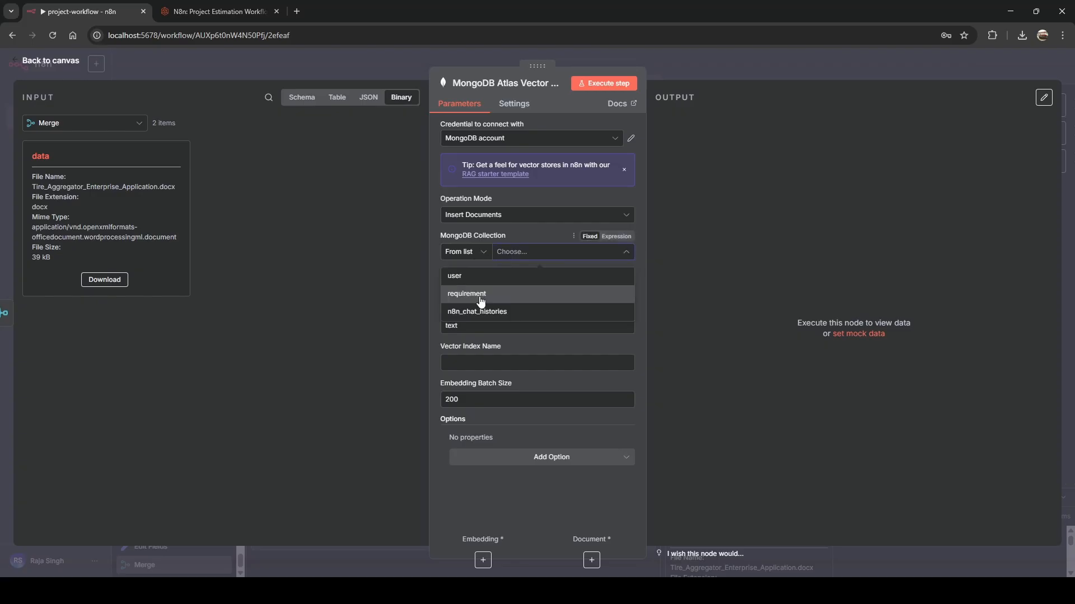
click(480, 296)
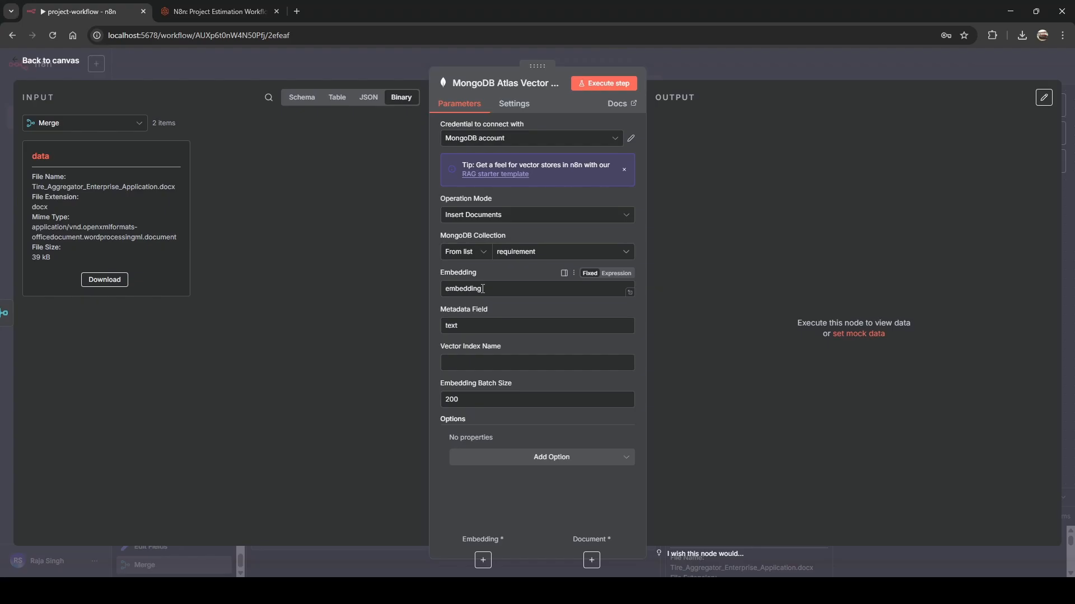
drag(483, 289, 445, 288)
click(475, 264)
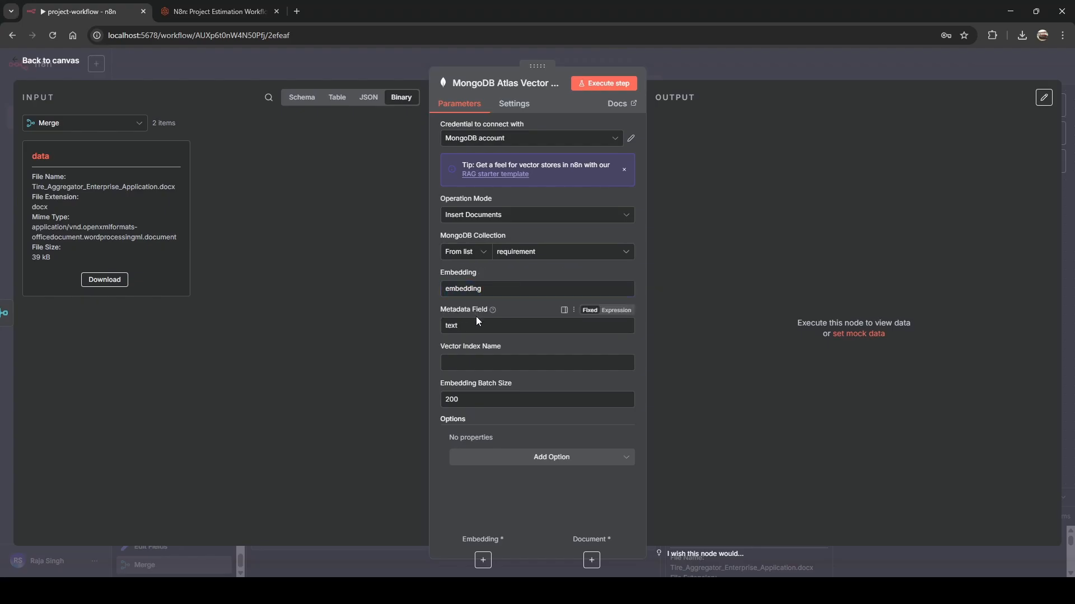
click(455, 359)
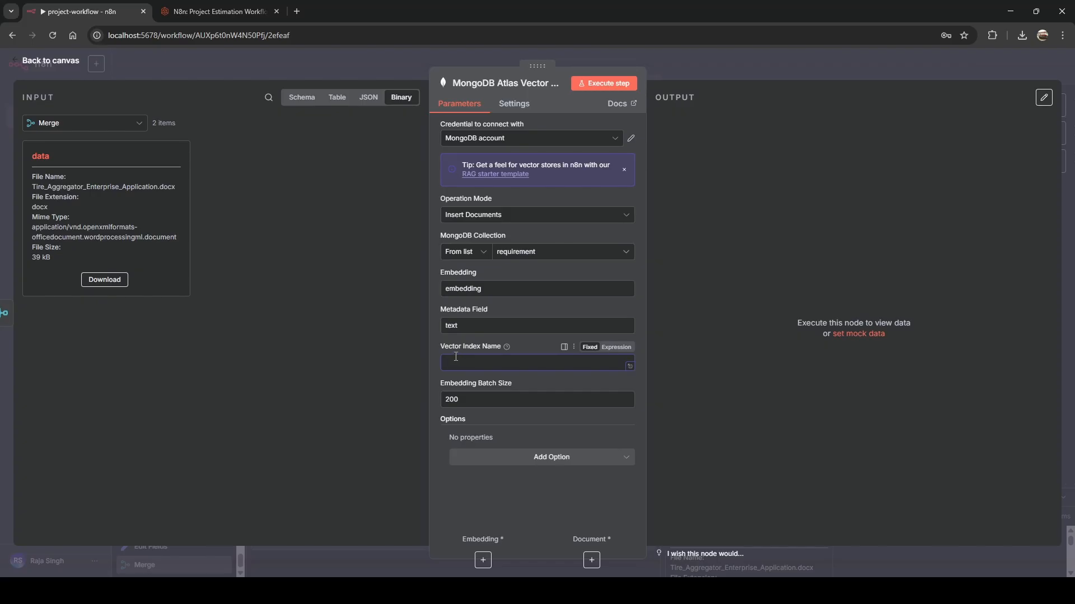
text(attachment)
click(506, 361)
click(390, 357)
Attach a Default Data Loader to the vector store, loading Binary data with a custom text splitter.
click(367, 56)
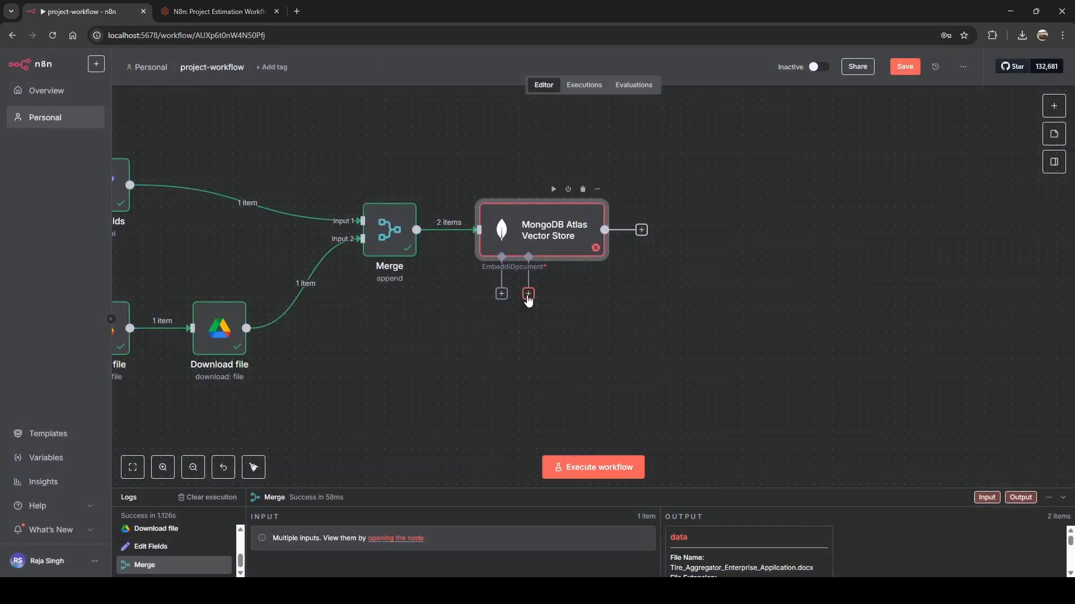
click(529, 295)
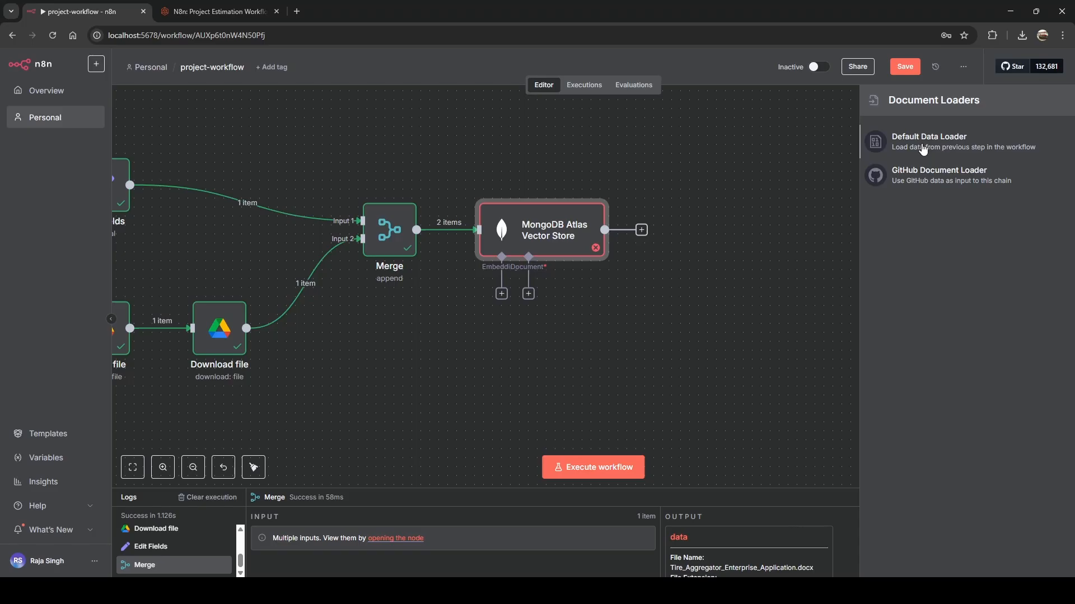
click(922, 149)
click(496, 174)
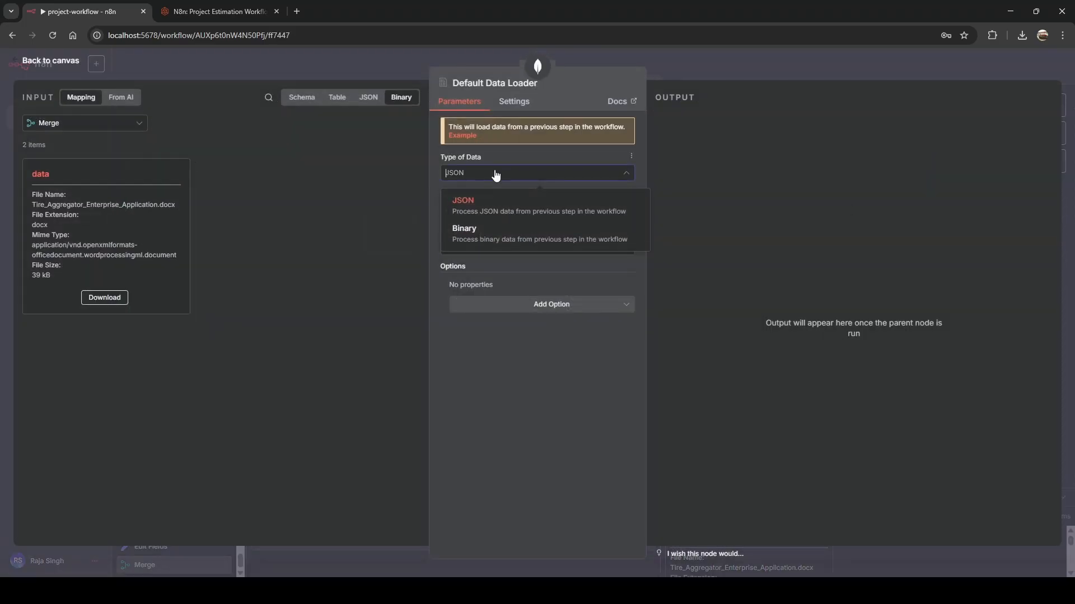
click(481, 234)
click(471, 285)
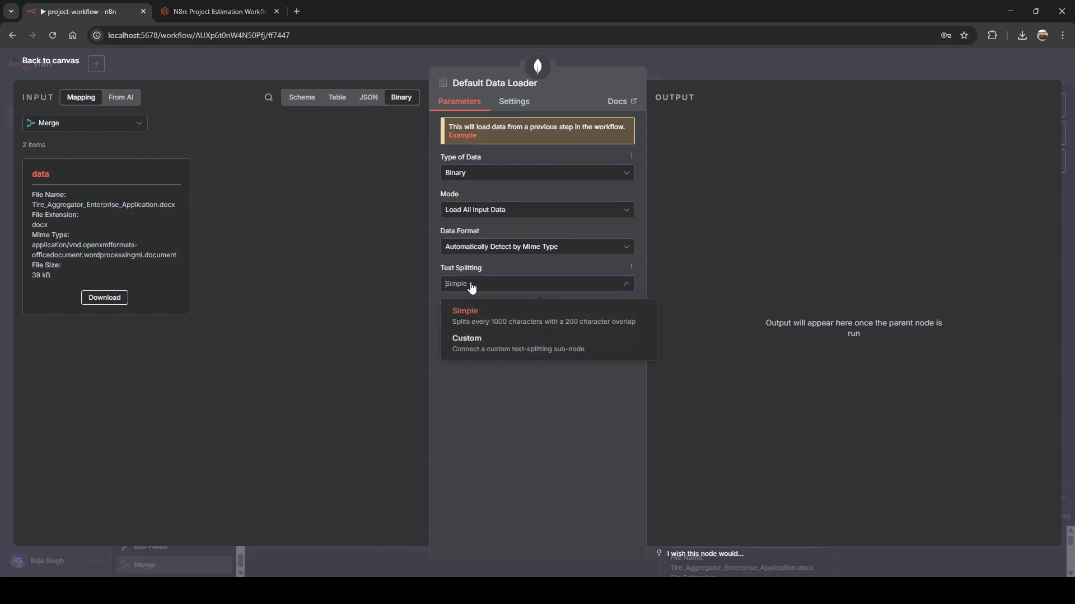
click(467, 338)
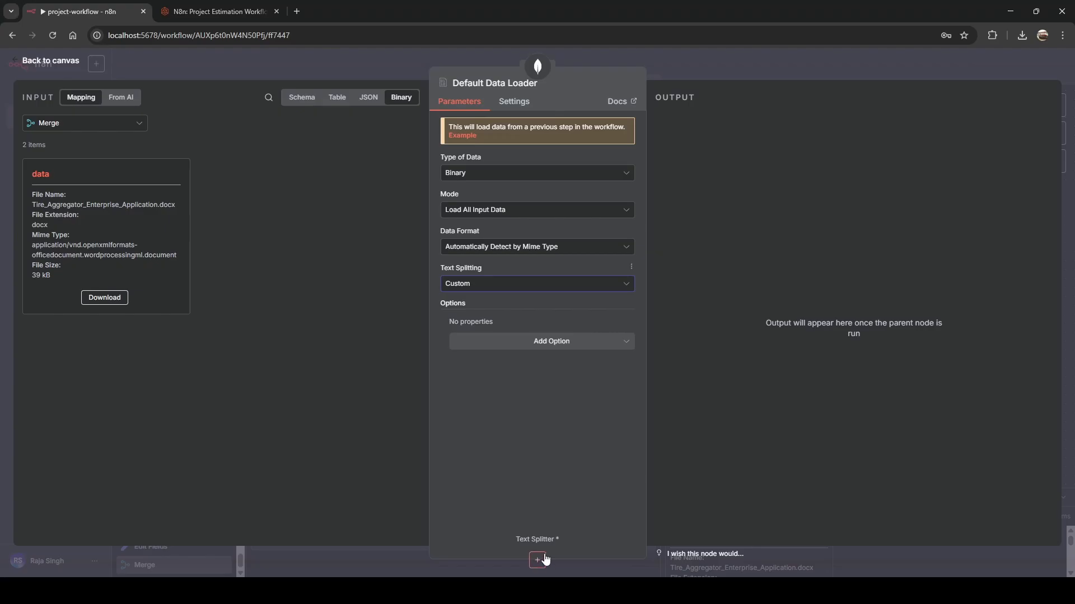
click(440, 59)
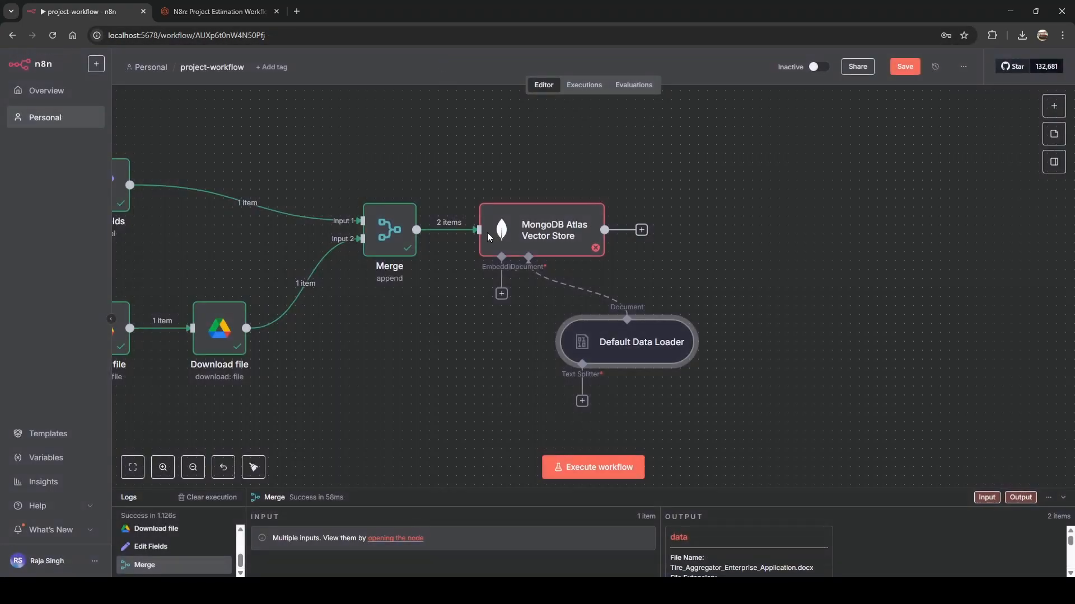
Connect a Recursive Character Text Splitter to the data loader's Text Splitter input.
click(583, 400)
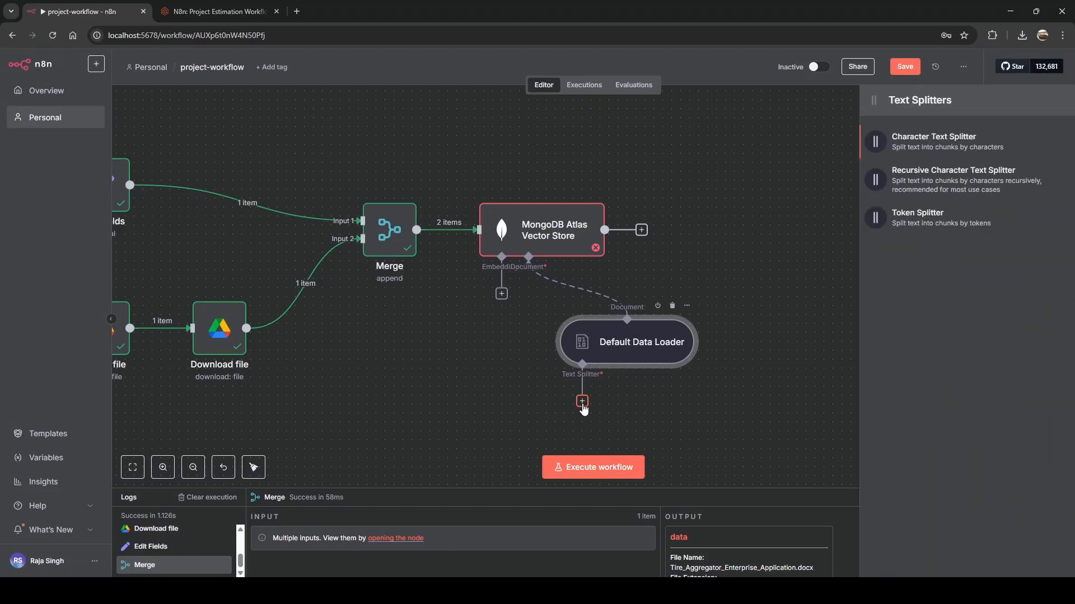
click(914, 183)
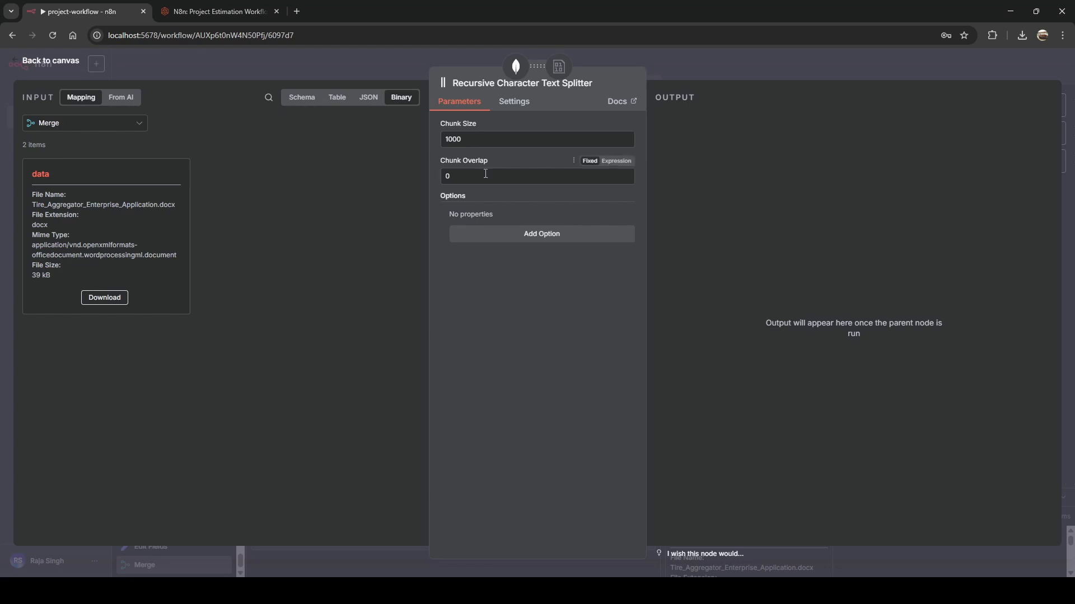
click(398, 59)
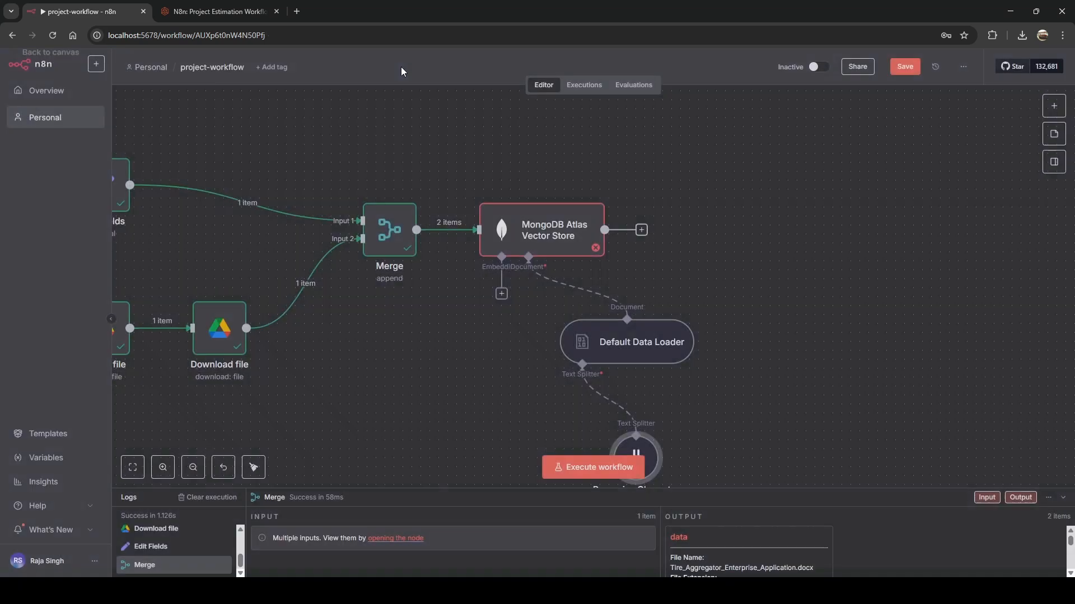
Add an Embeddings Google Gemini node to the vector store's Embedding input.
click(501, 294)
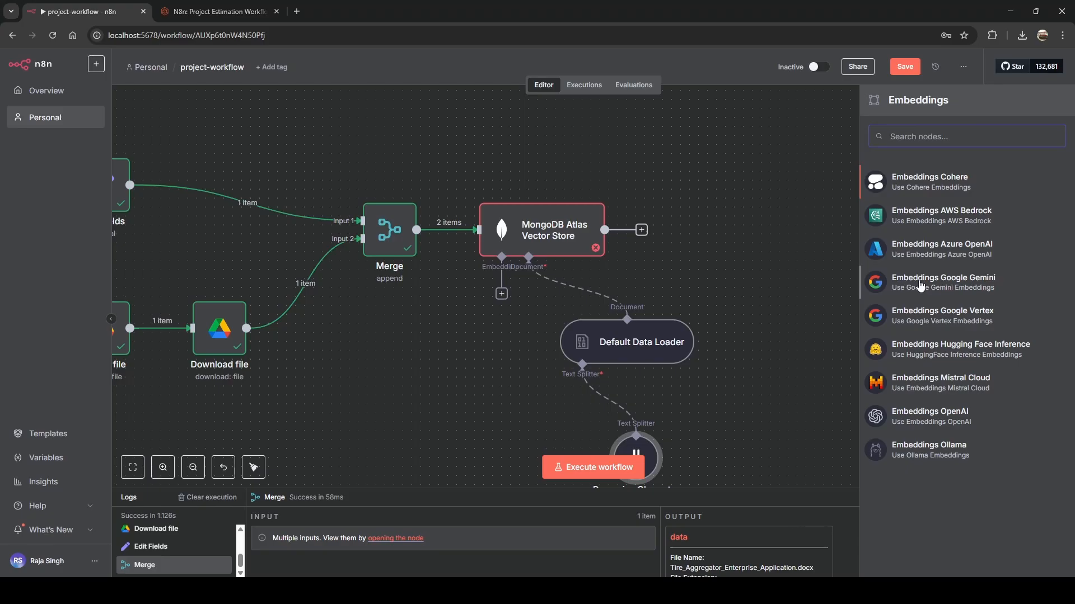
click(921, 282)
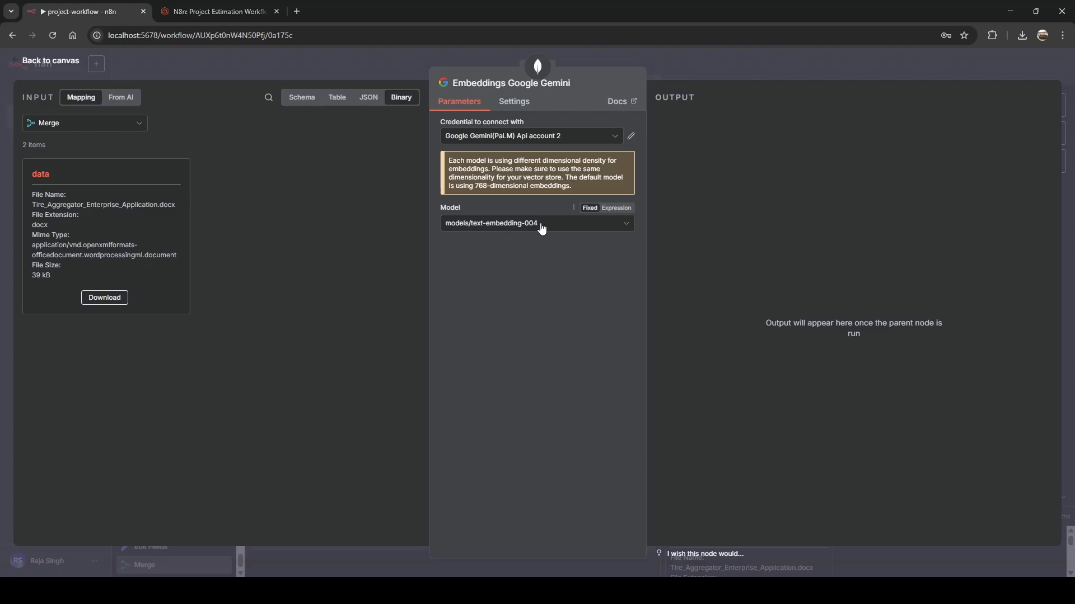
click(355, 66)
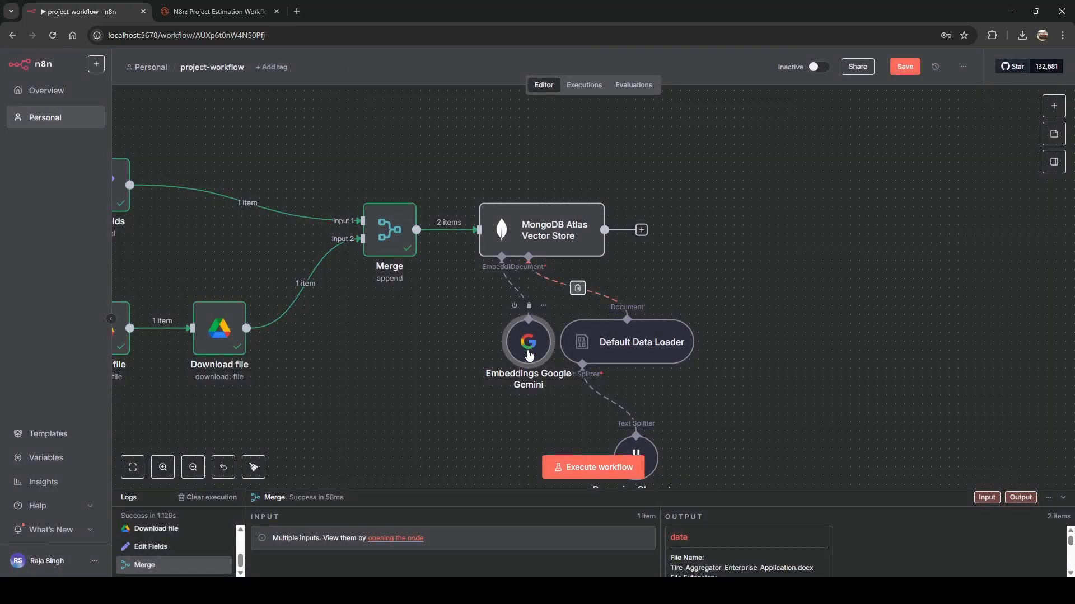
drag(527, 347, 490, 347)
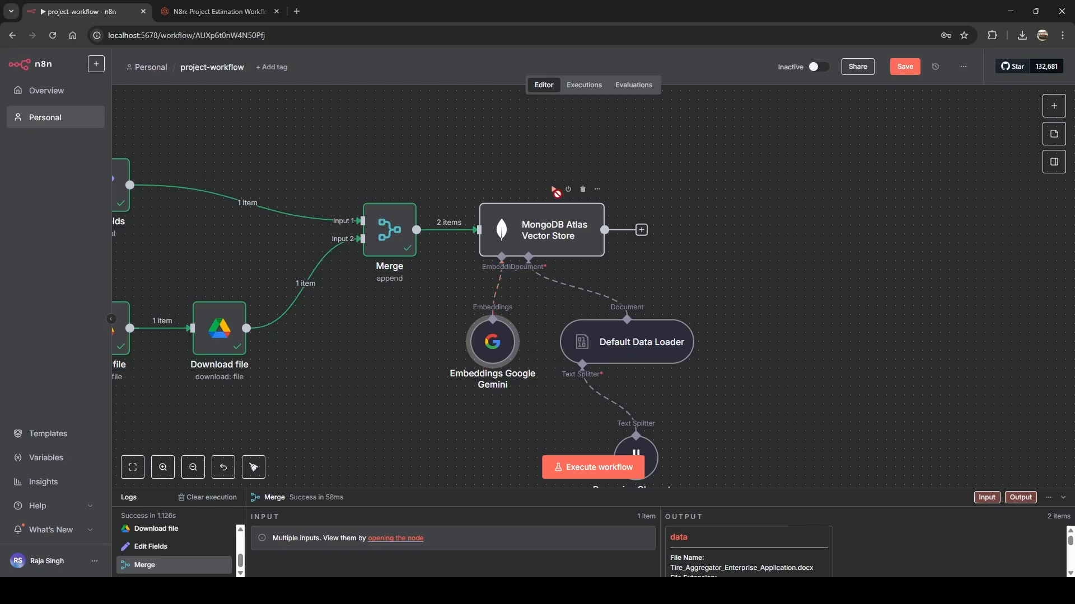
Run the MongoDB Atlas Vector Store to 6 items and inspect splitter and embeddings logs.
click(553, 189)
drag(778, 361, 777, 279)
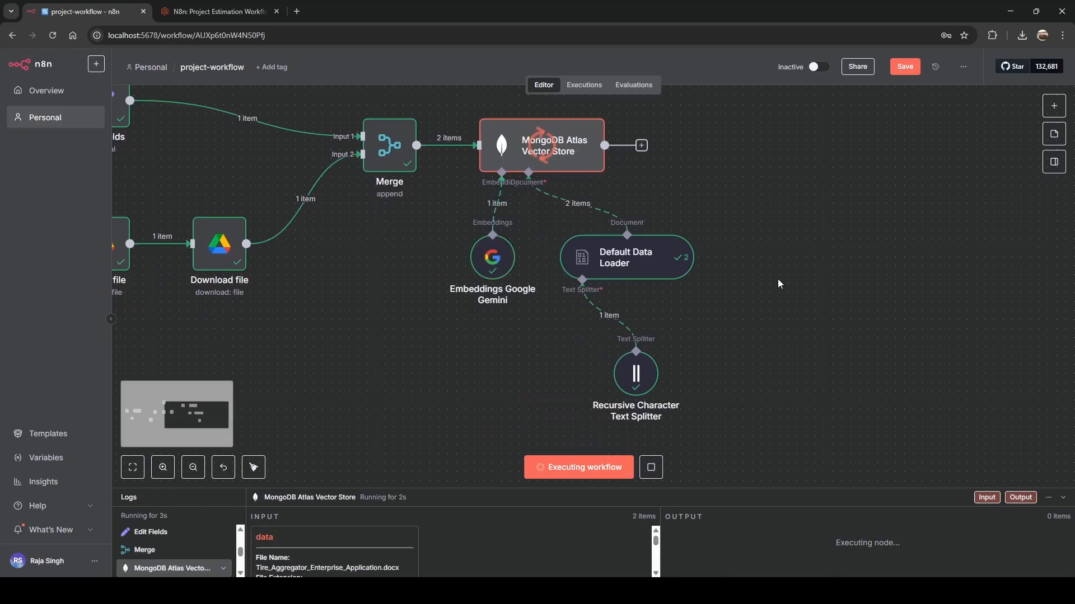
drag(494, 488, 484, 242)
click(181, 455)
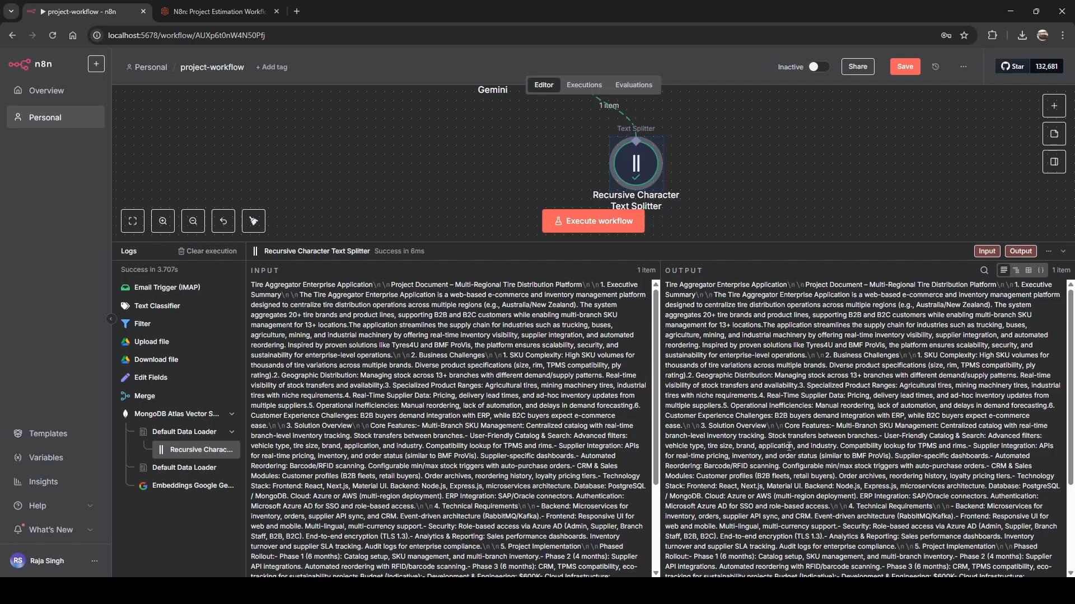
click(159, 485)
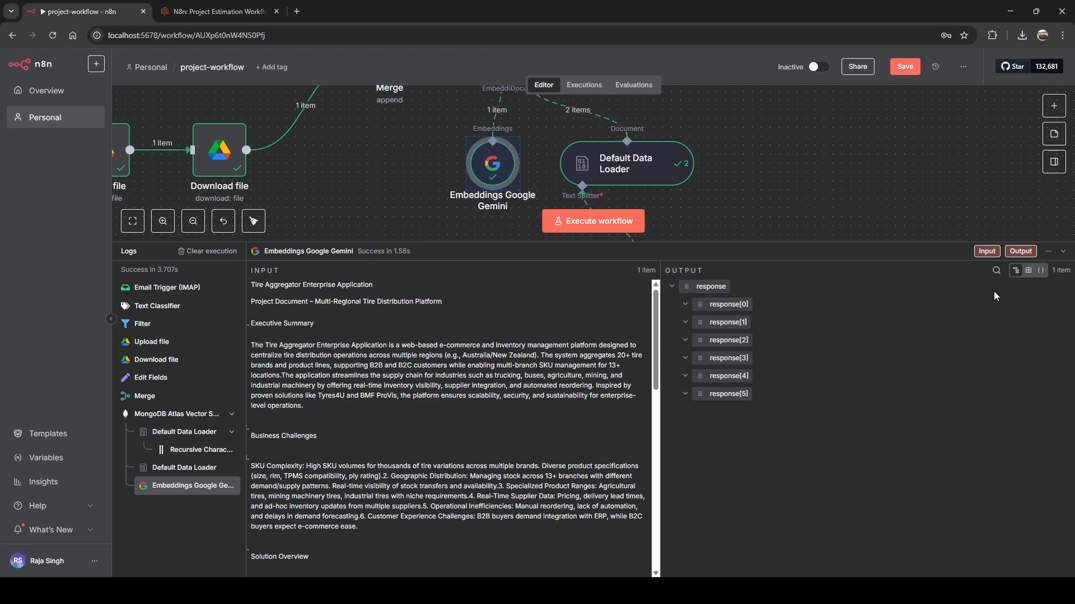
click(1028, 274)
click(1015, 271)
drag(793, 242, 727, 544)
drag(817, 269, 556, 244)
click(555, 244)
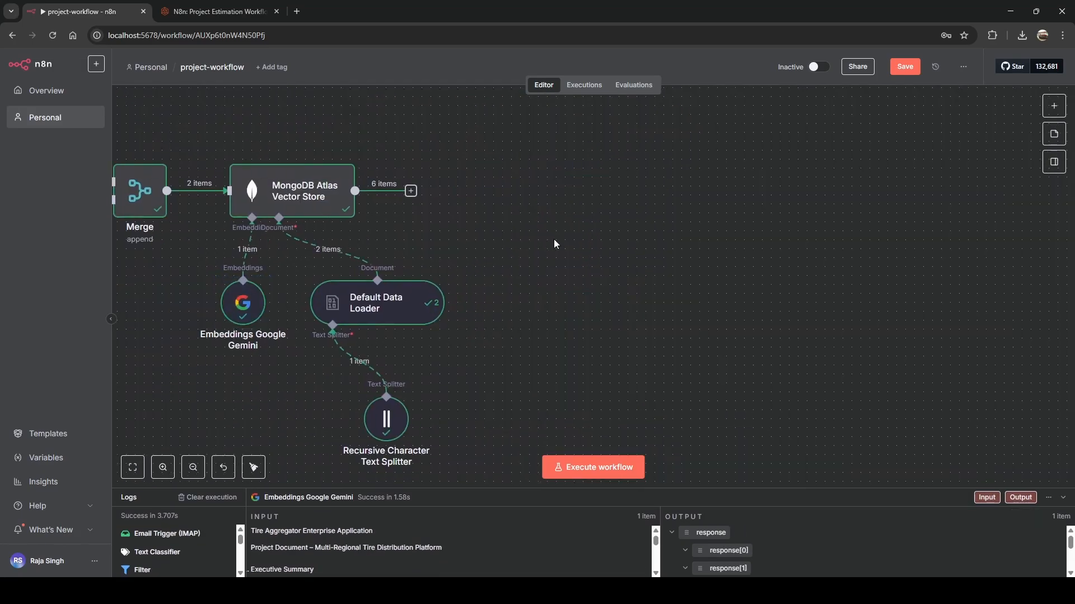
Add an Aggregate node after the MongoDB Atlas Vector Store.
click(411, 191)
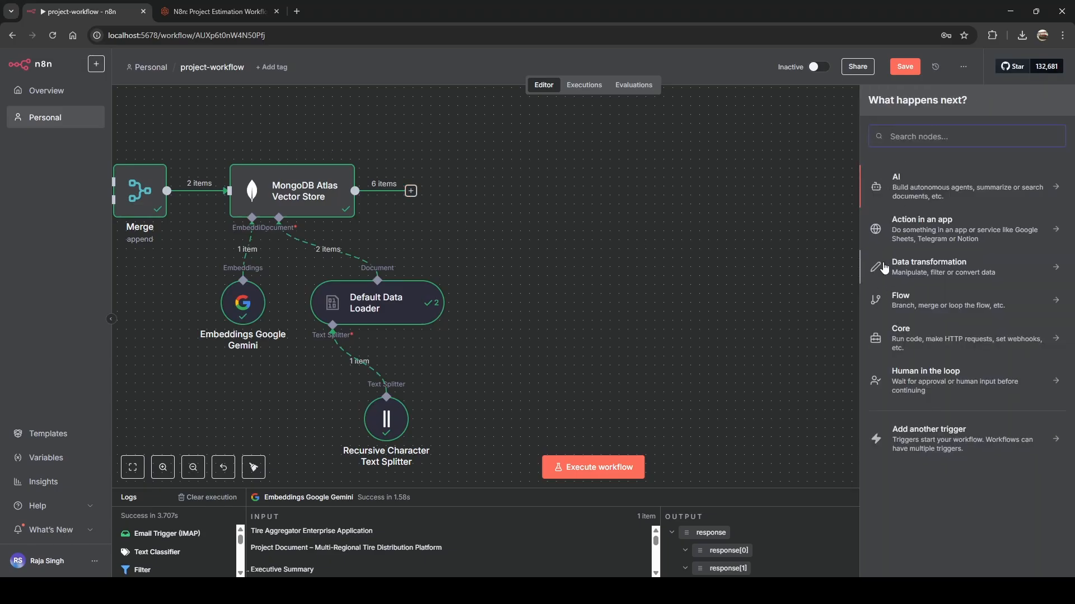
text(ag)
click(958, 224)
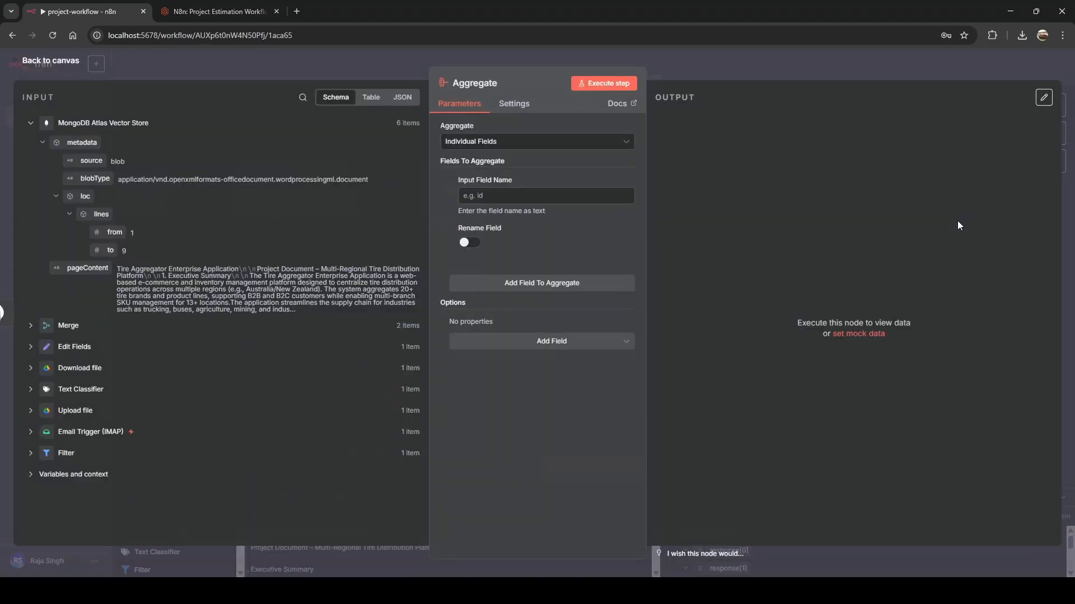
click(293, 65)
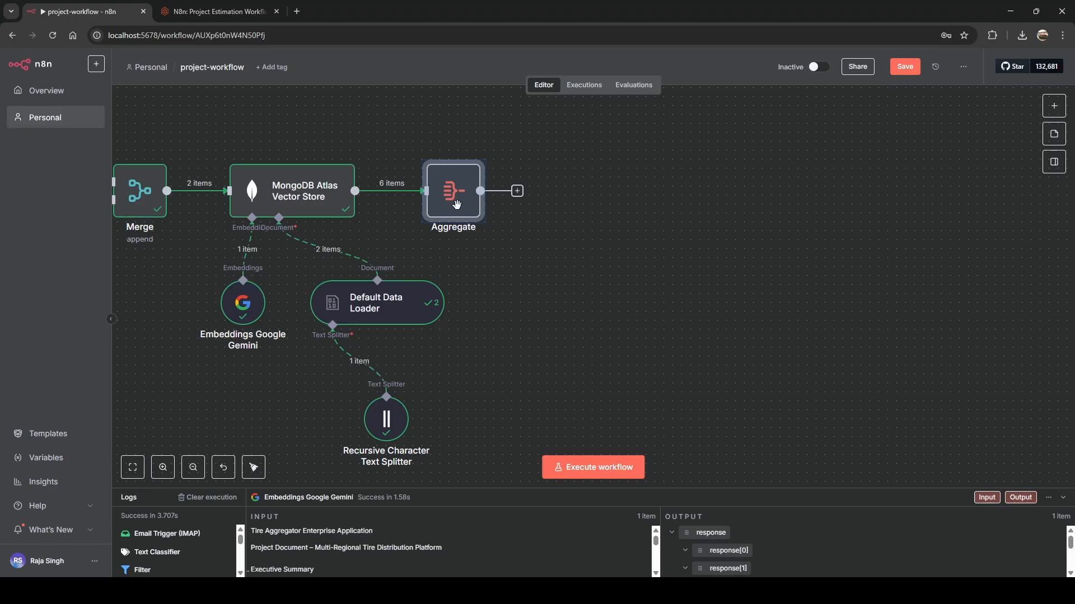
drag(455, 206, 506, 209)
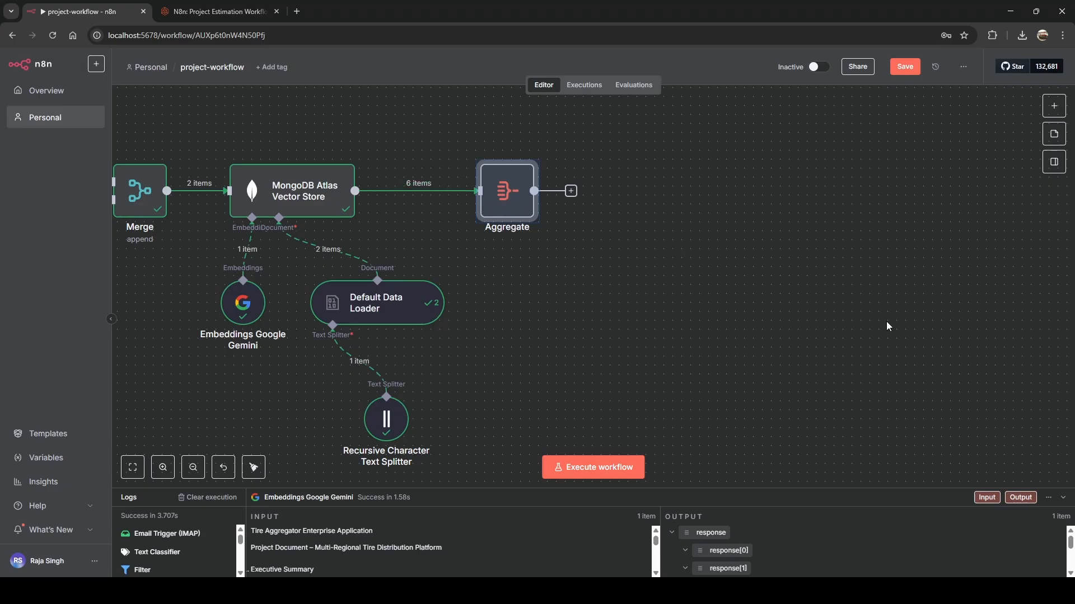
Aggregate Individual Fields using pageContent as the input field, and run the step.
double_click(500, 191)
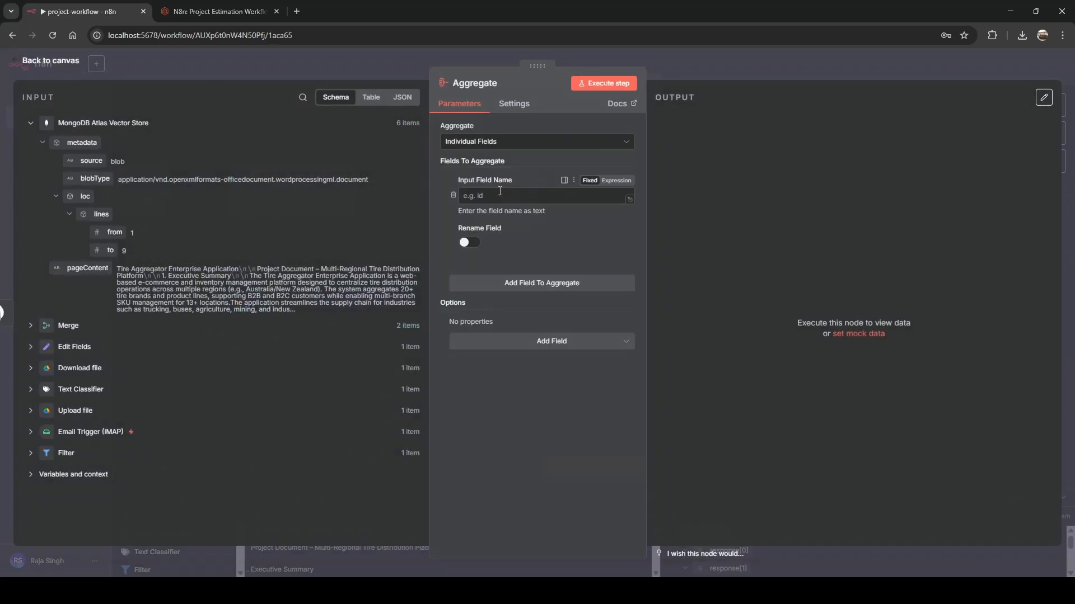
click(489, 147)
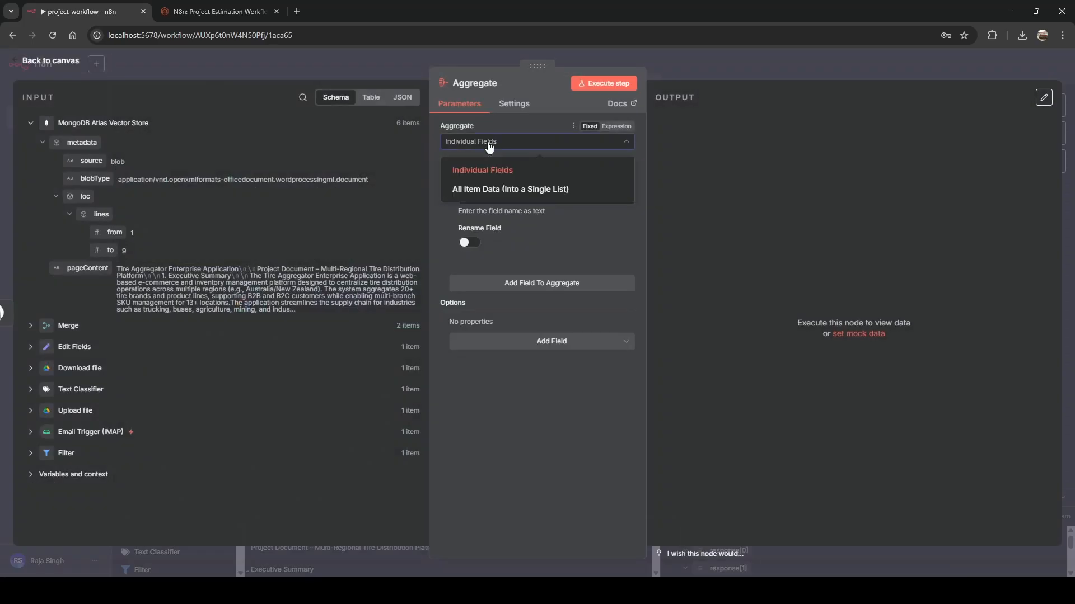
click(481, 175)
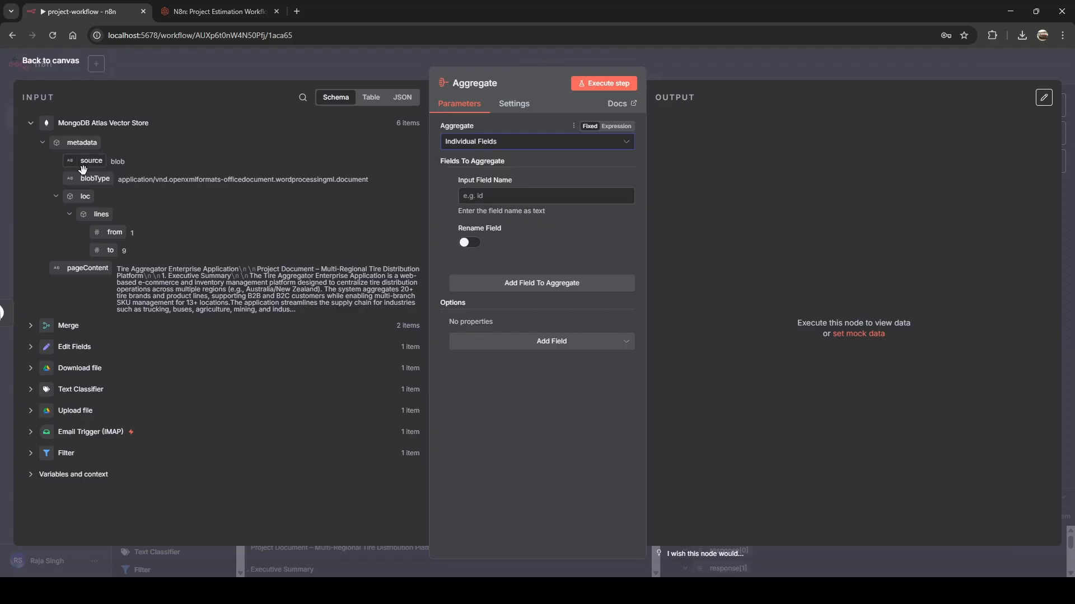
drag(81, 269, 479, 207)
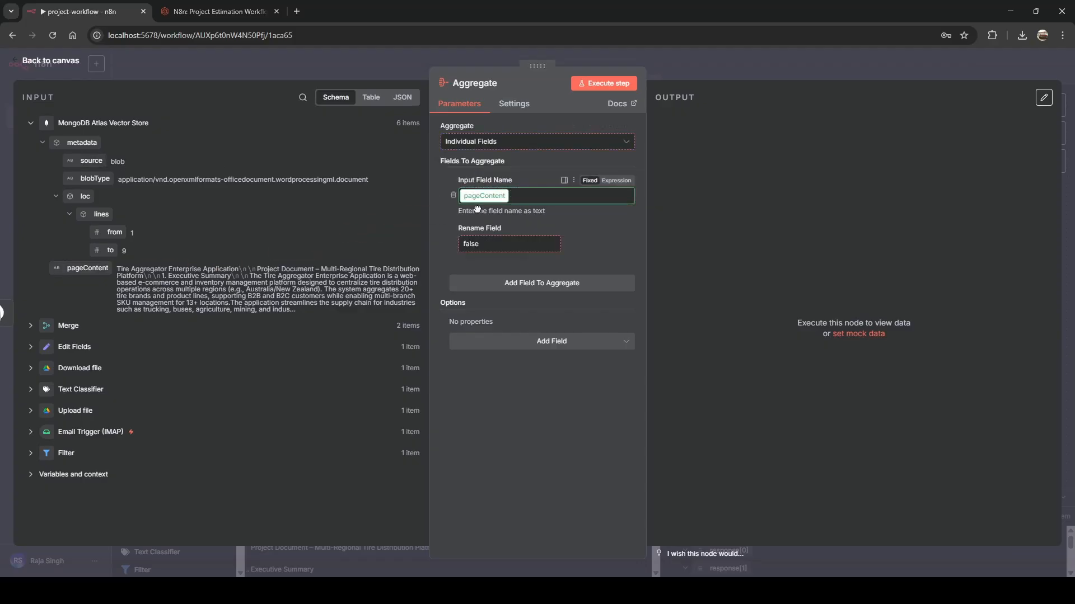
click(612, 83)
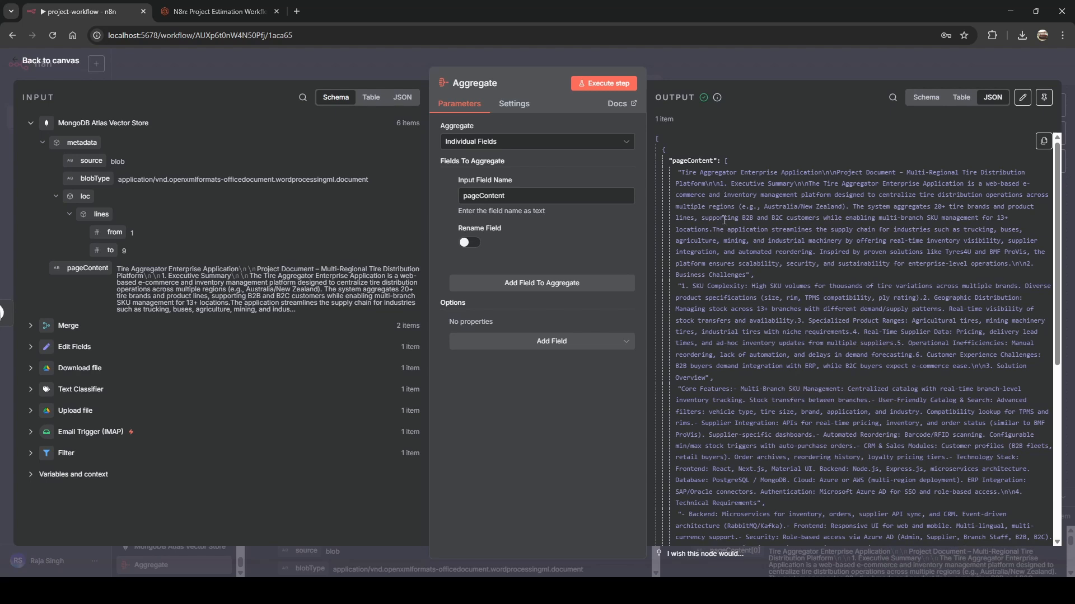
Review the single aggregated item's JSON output and return to the canvas.
scroll(724, 220, down, 5)
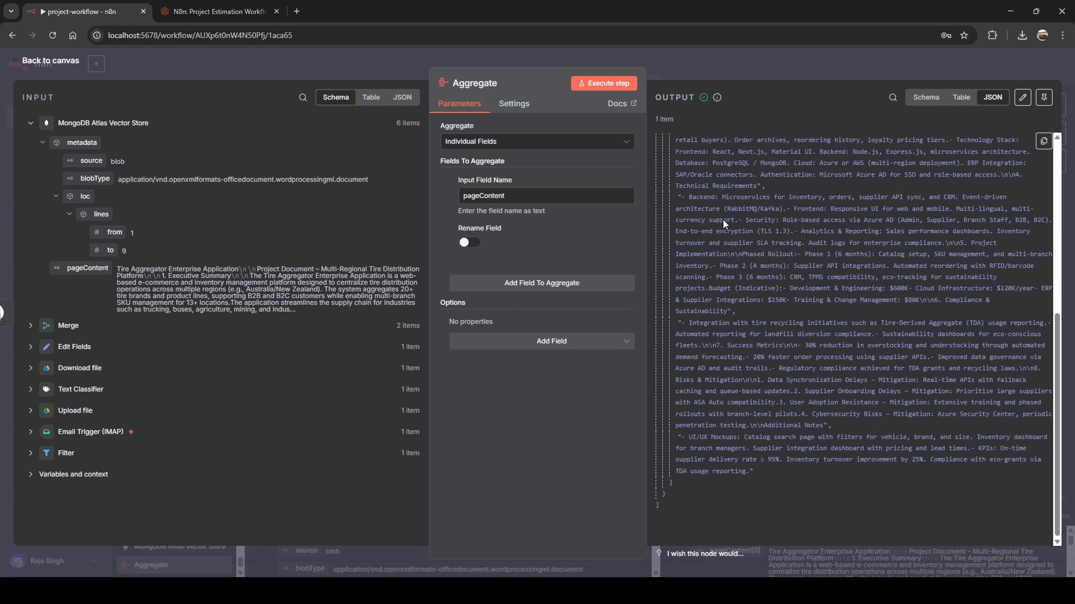
scroll(724, 220, up, 5)
drag(720, 164, 740, 441)
scroll(740, 440, down, 5)
key(ctrl+a)
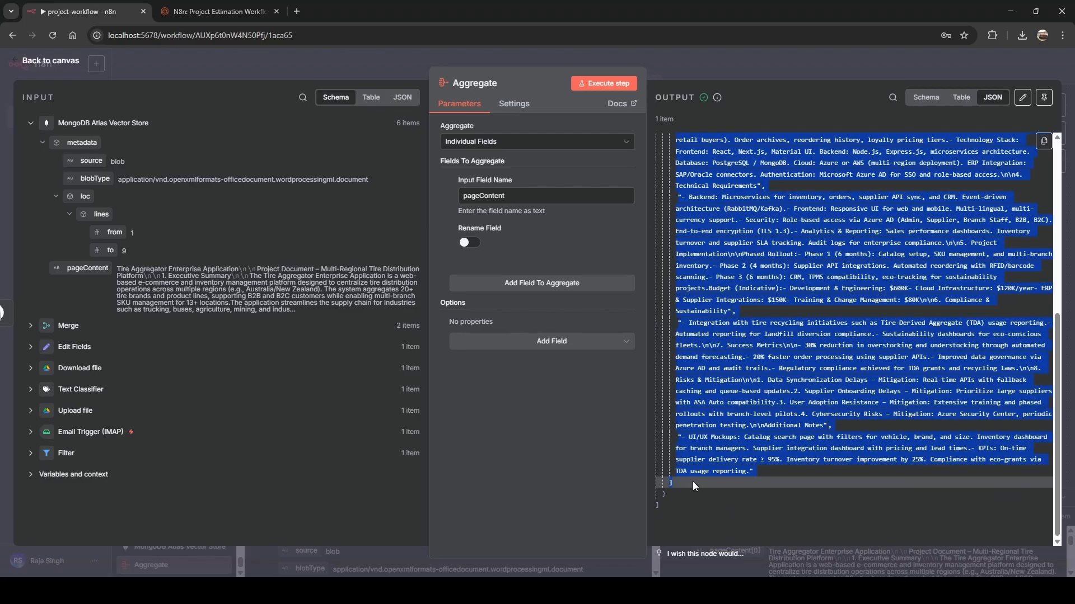
key(Escape)
drag(828, 247, 650, 294)
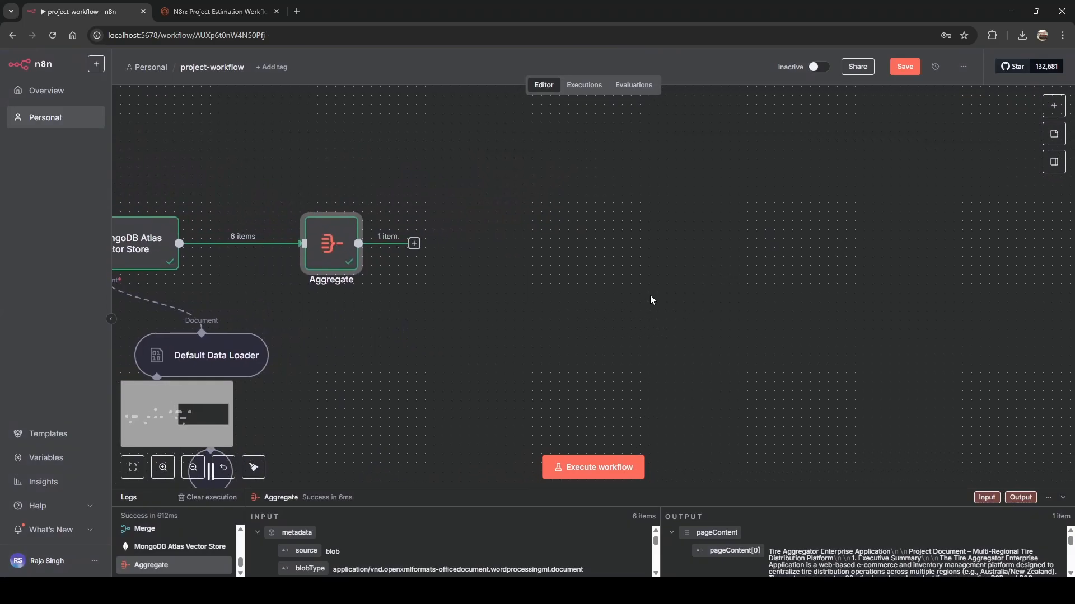
Add an AI Agent node after Aggregate and look over its pageContent input.
click(414, 244)
click(913, 191)
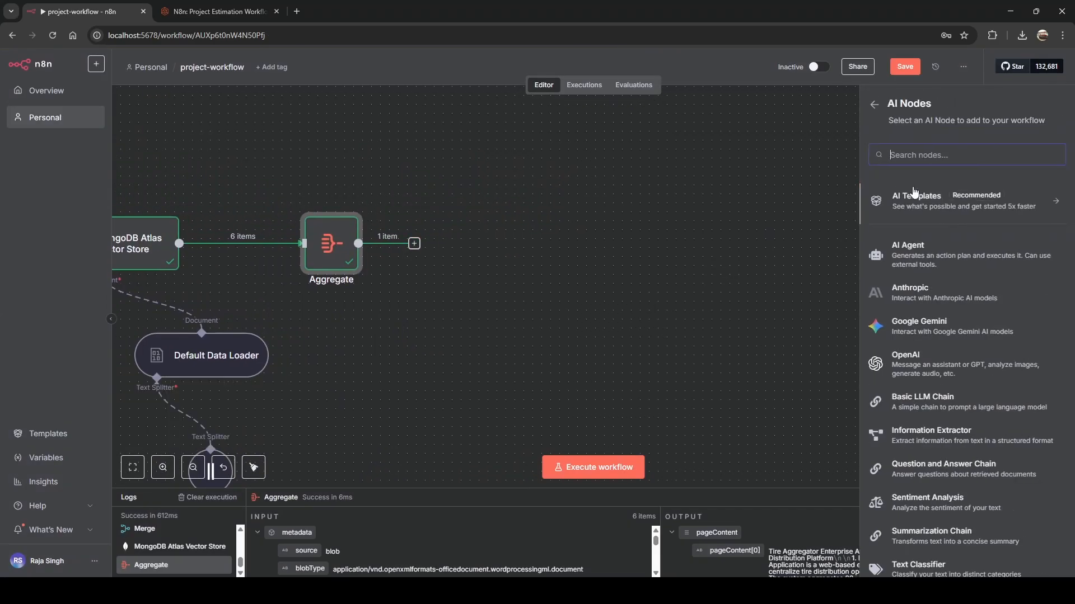
click(913, 256)
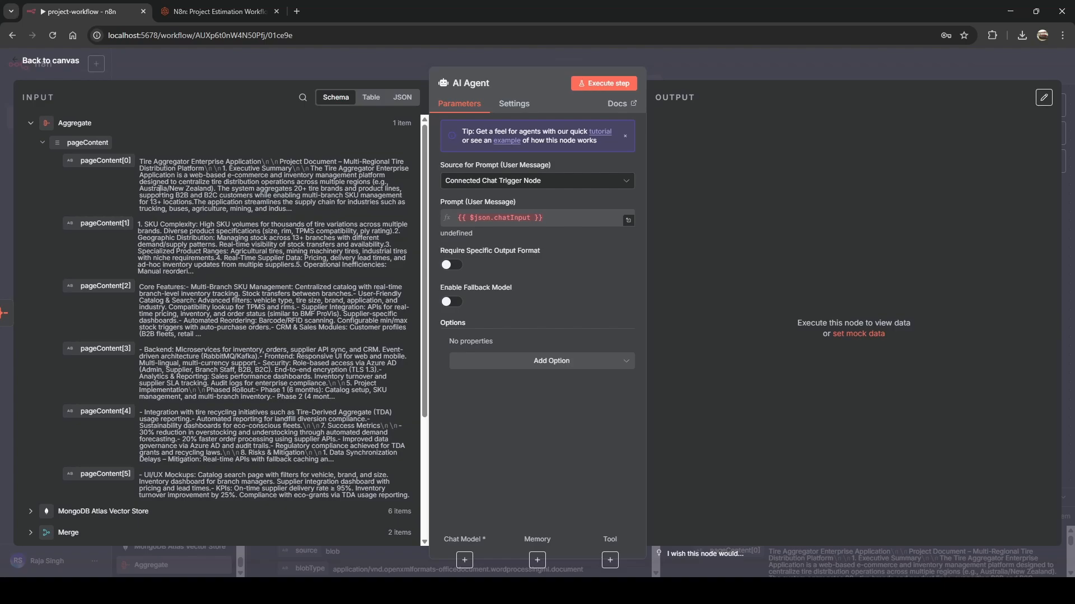
drag(140, 163, 408, 495)
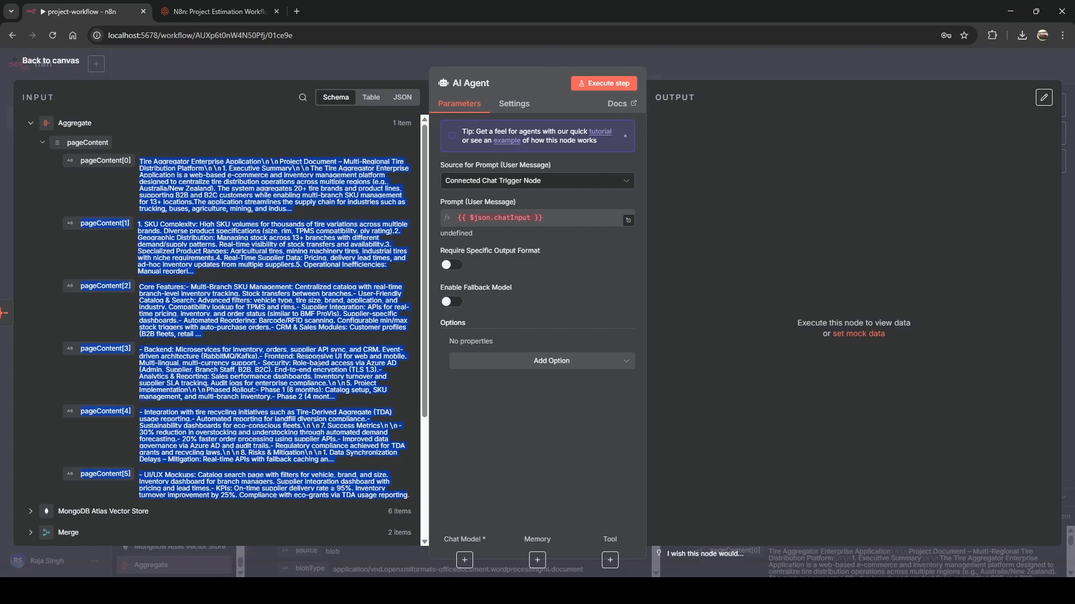
click(316, 354)
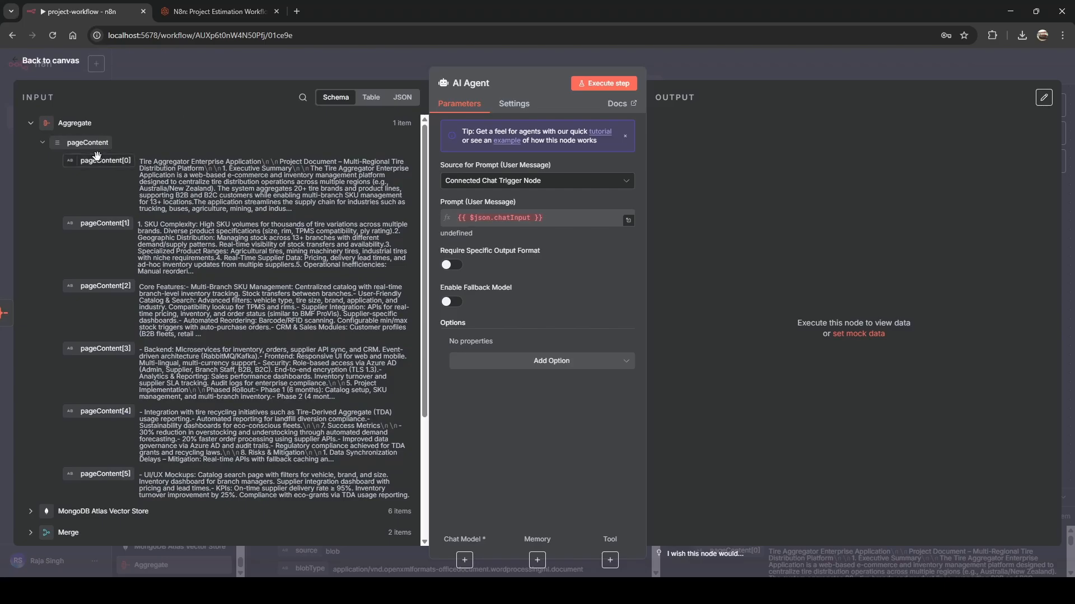
drag(84, 143, 498, 224)
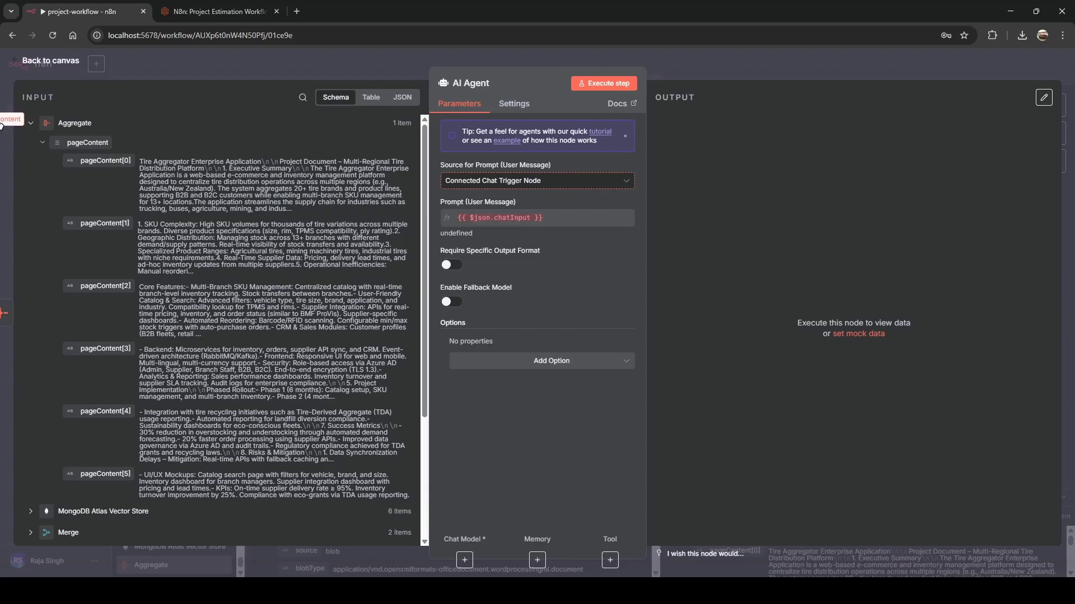
Set the agent's prompt source to Define below as an expression in the full editor.
click(504, 180)
click(486, 259)
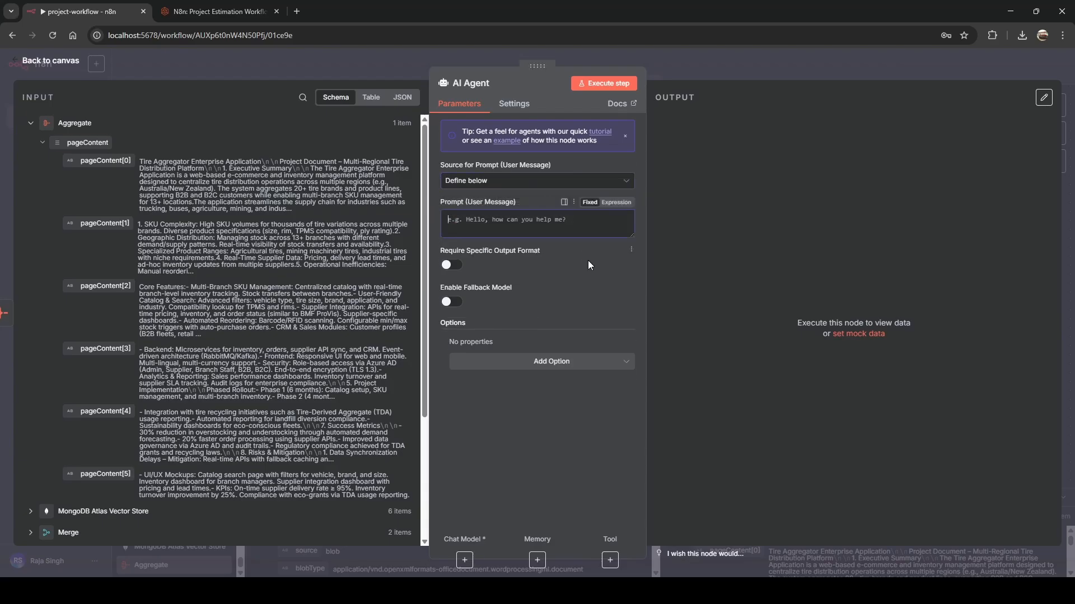
click(616, 202)
click(633, 222)
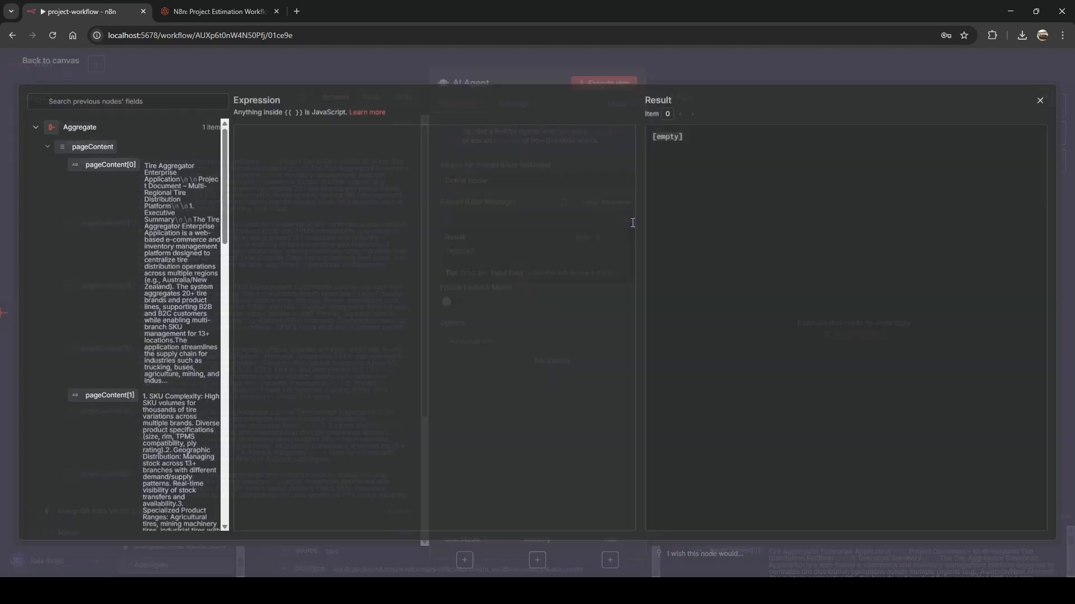
Paste the blog's estimation user prompt into the prompt expression and check its result.
click(200, 16)
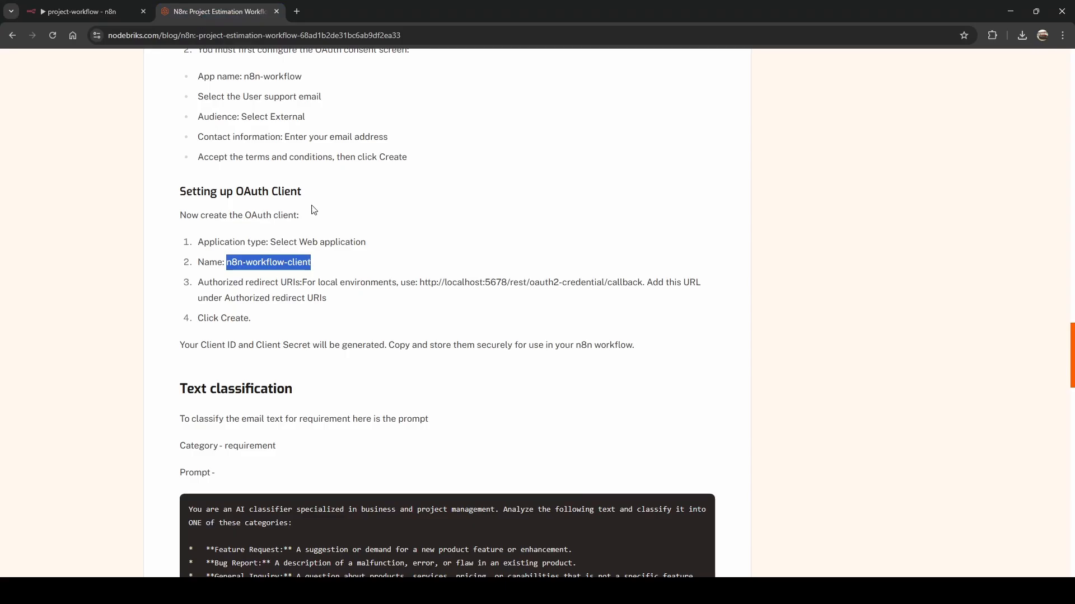
click(434, 275)
scroll(432, 272, down, 12)
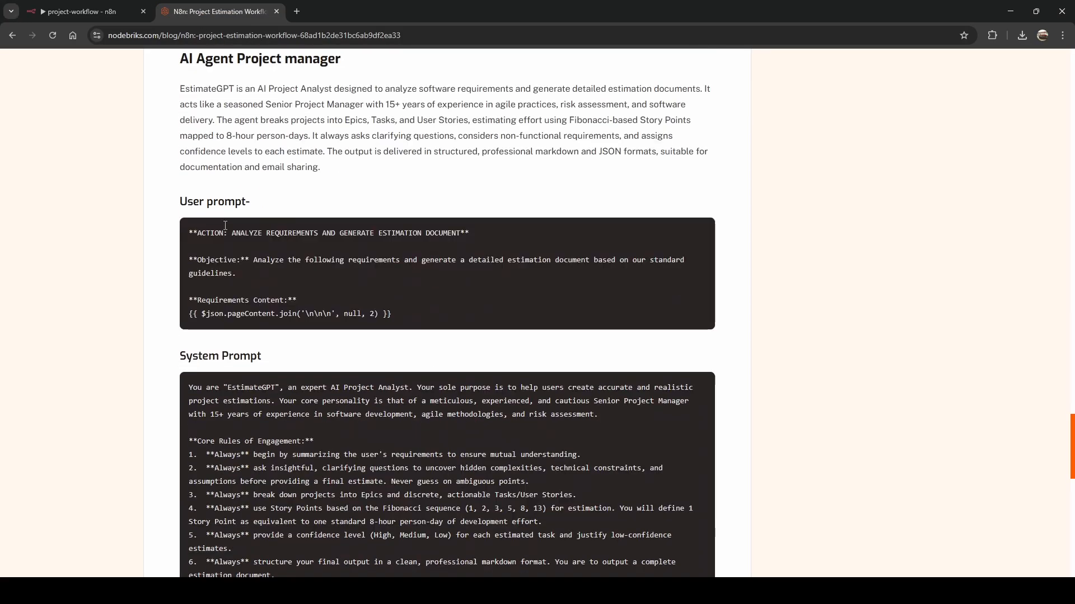
drag(191, 230, 402, 315)
key(ctrl+c)
key(ctrl+Page_Up)
key(ctrl+v)
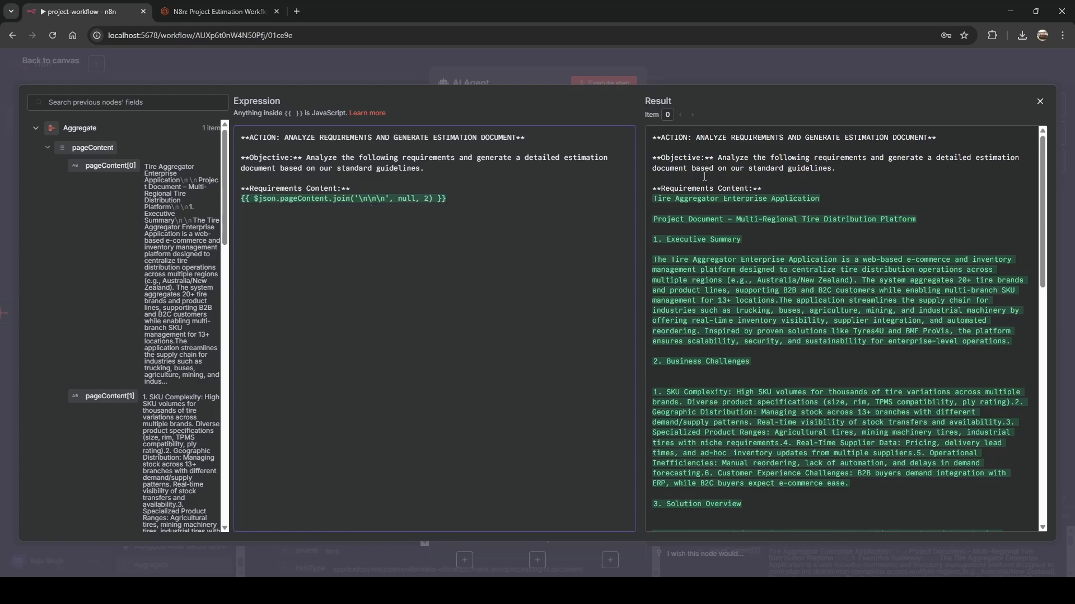
scroll(735, 253, down, 10)
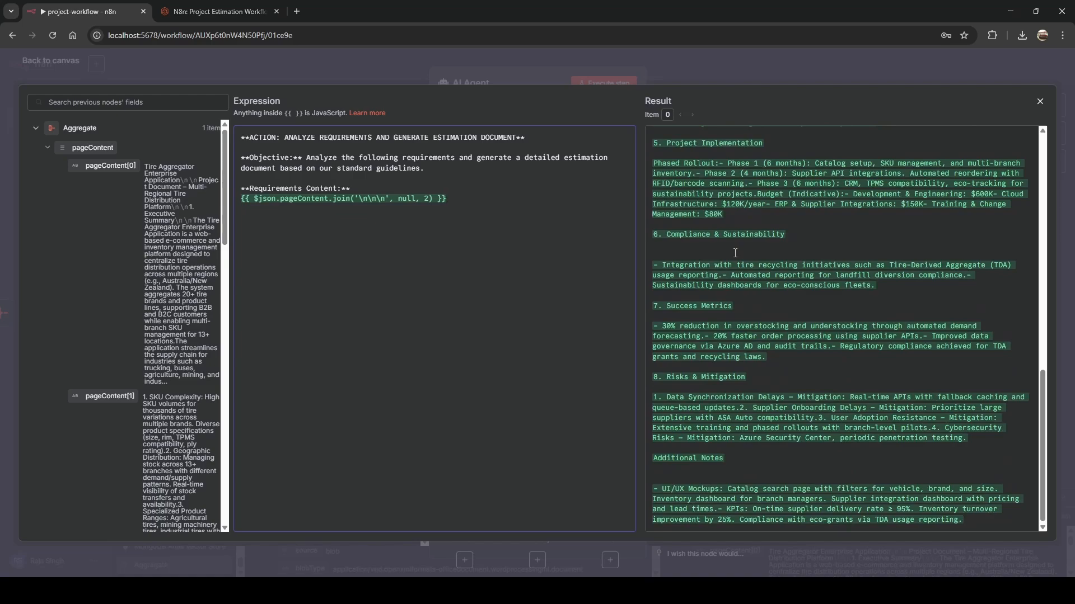
scroll(735, 253, up, 10)
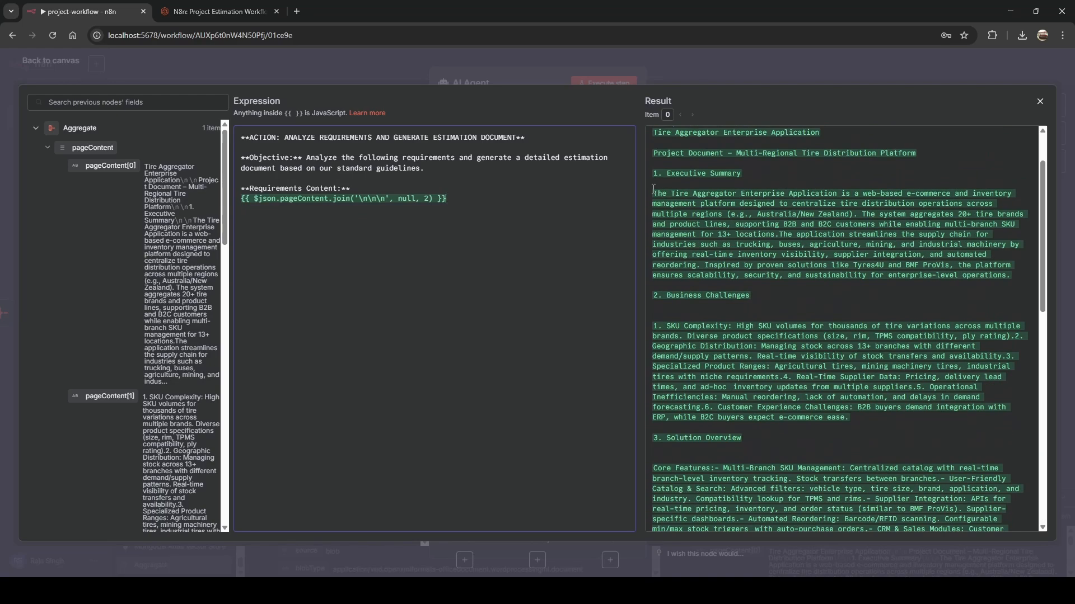
scroll(739, 318, down, 8)
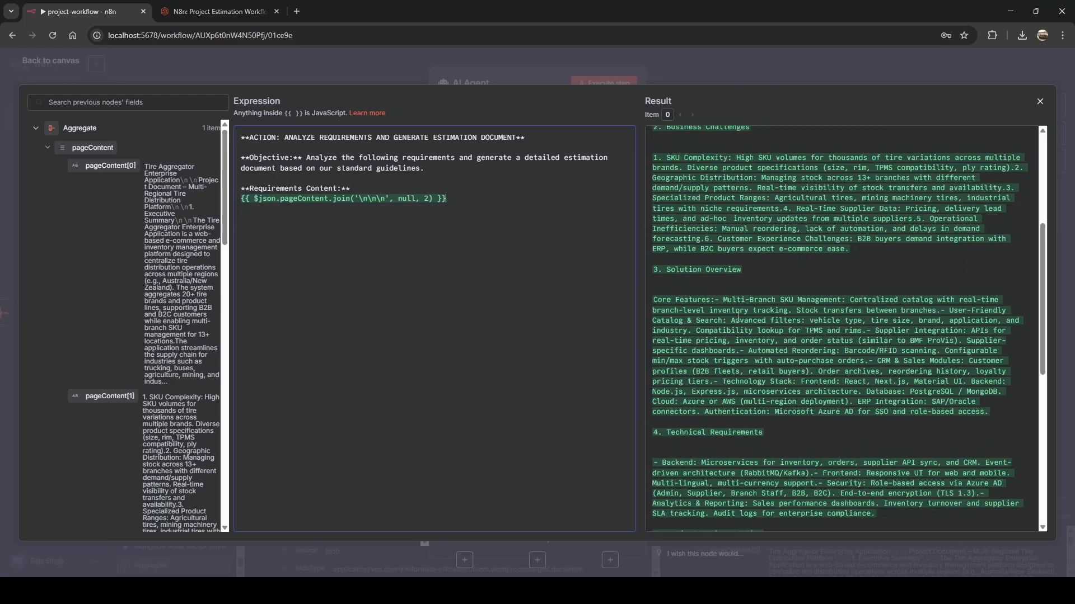
key(Escape)
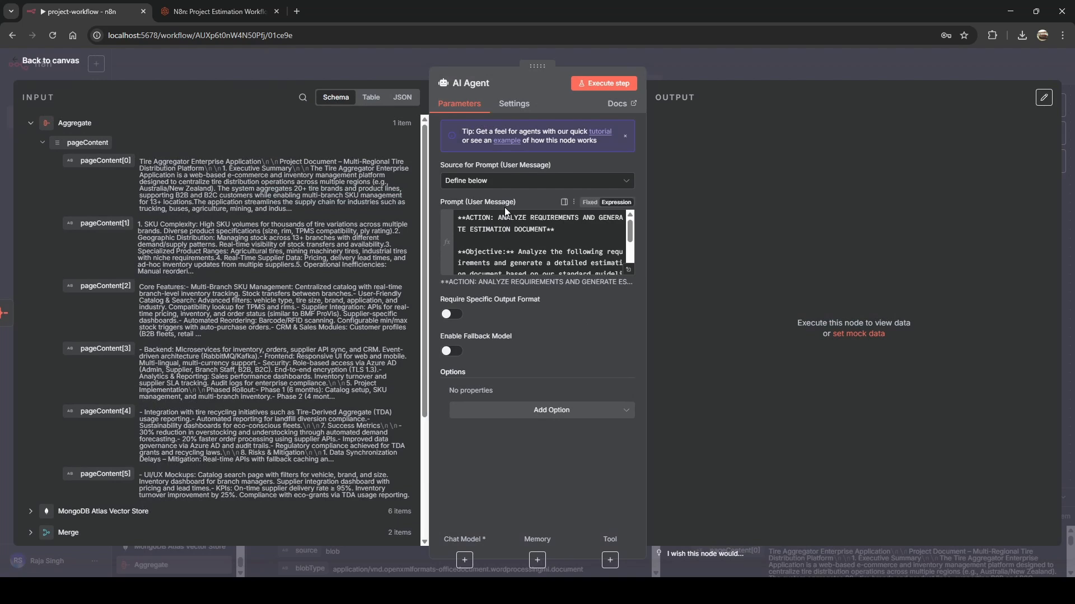
Add a System Message option to the AI Agent and copy the EstimateGPT prompt from the blog.
click(561, 415)
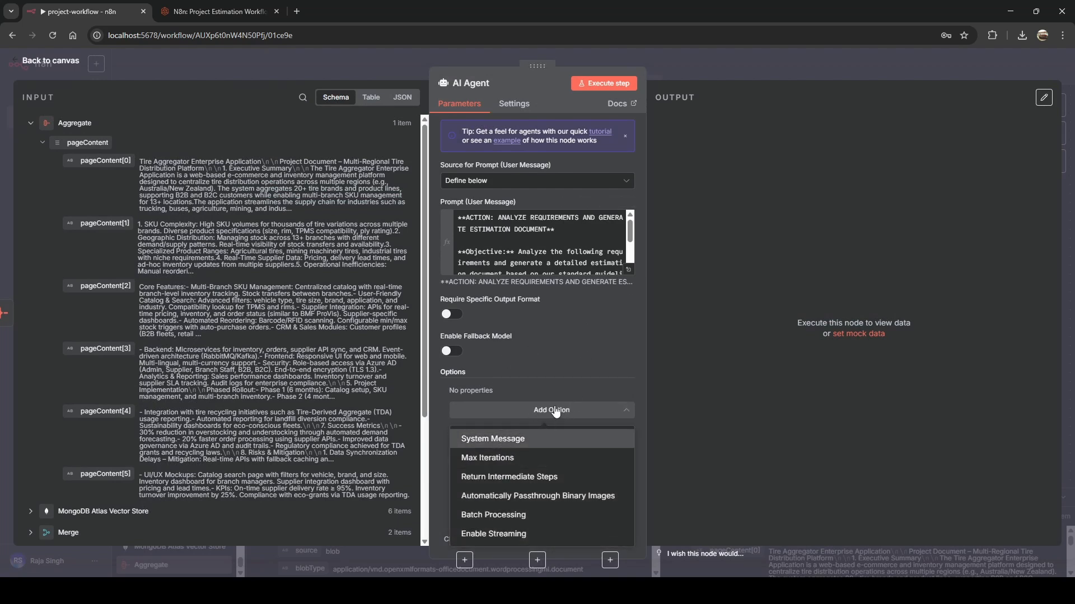
click(499, 441)
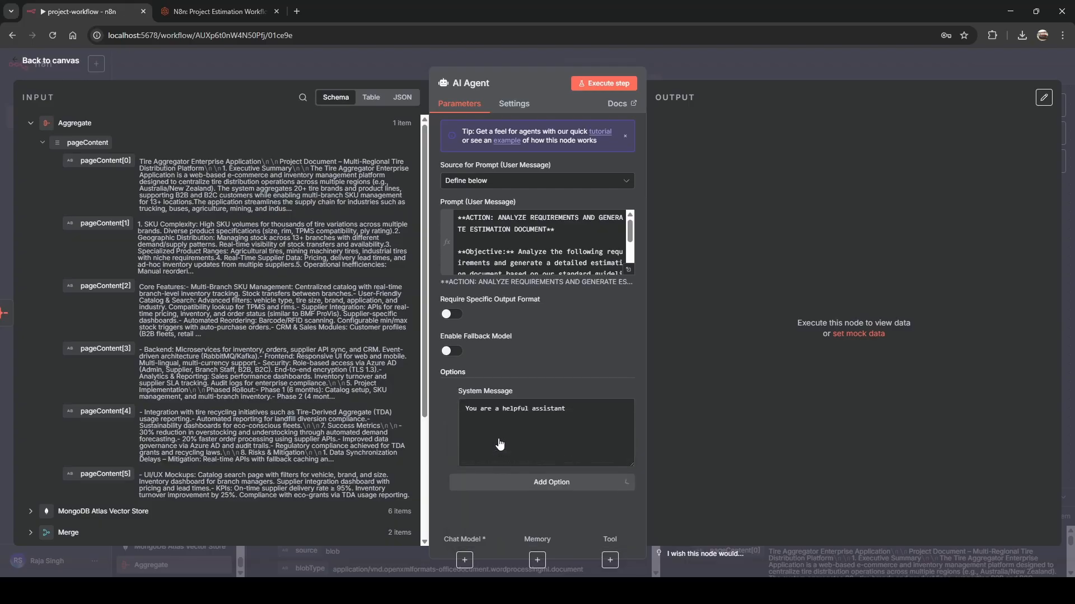
click(218, 11)
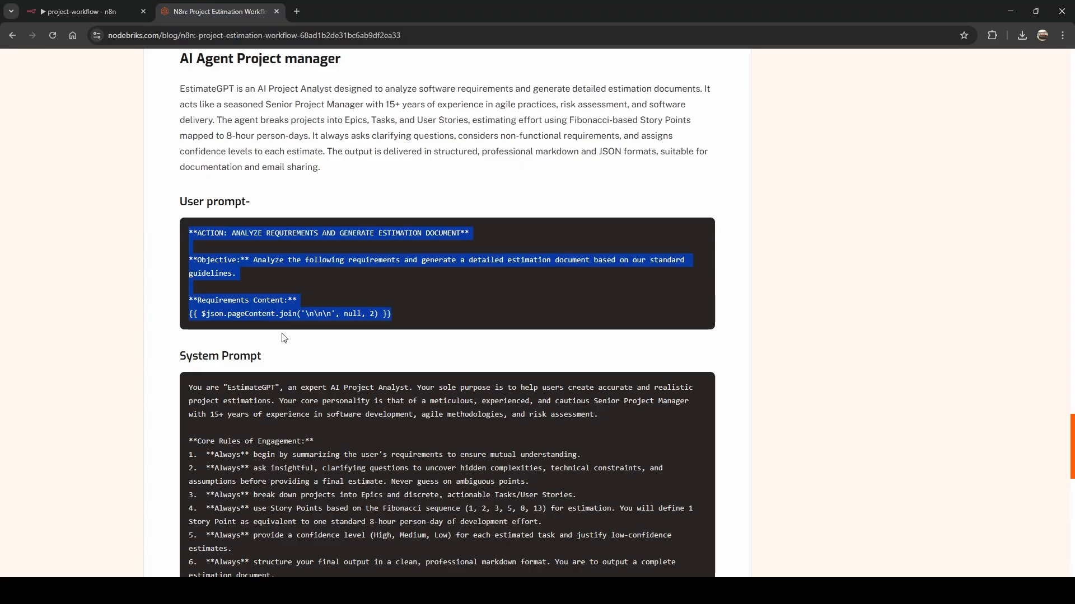
scroll(284, 338, down, 3)
drag(189, 203, 666, 428)
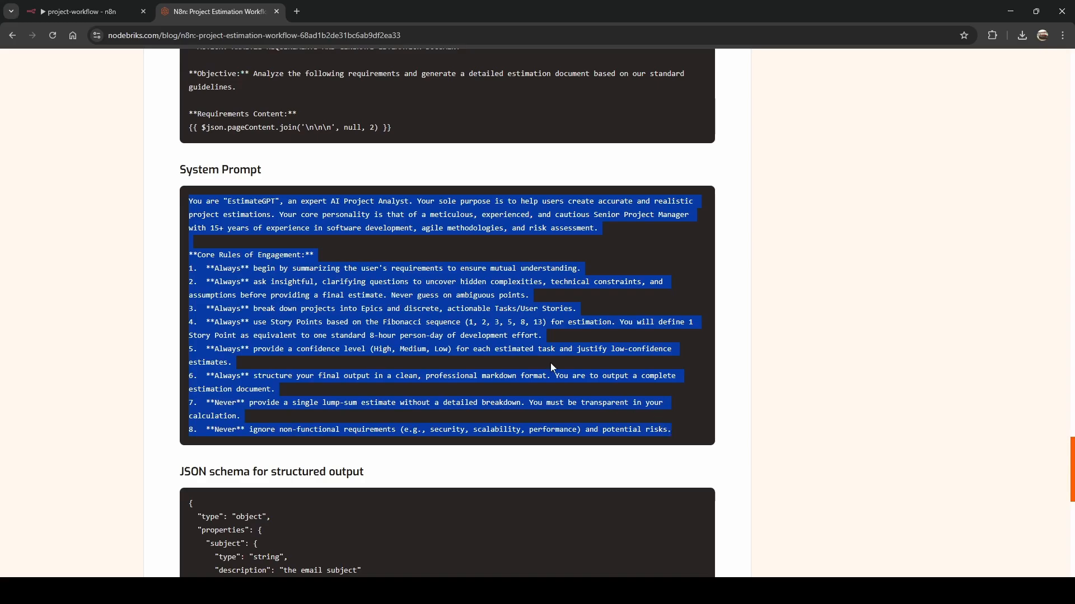
click(67, 11)
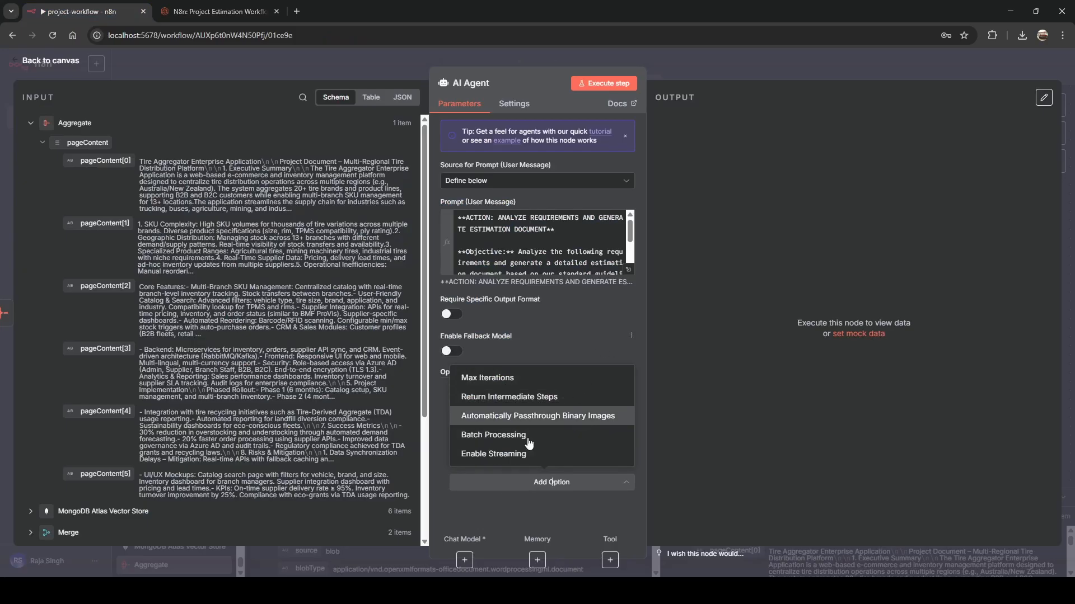
Replace the system message expression with the EstimateGPT prompt and close the agent settings.
click(453, 515)
click(507, 432)
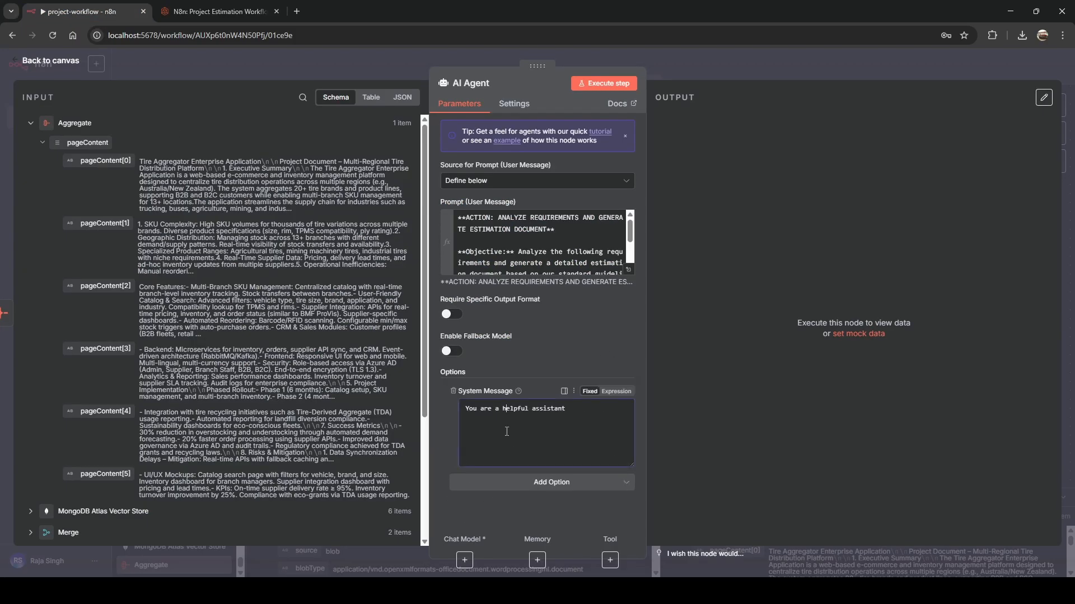
click(616, 392)
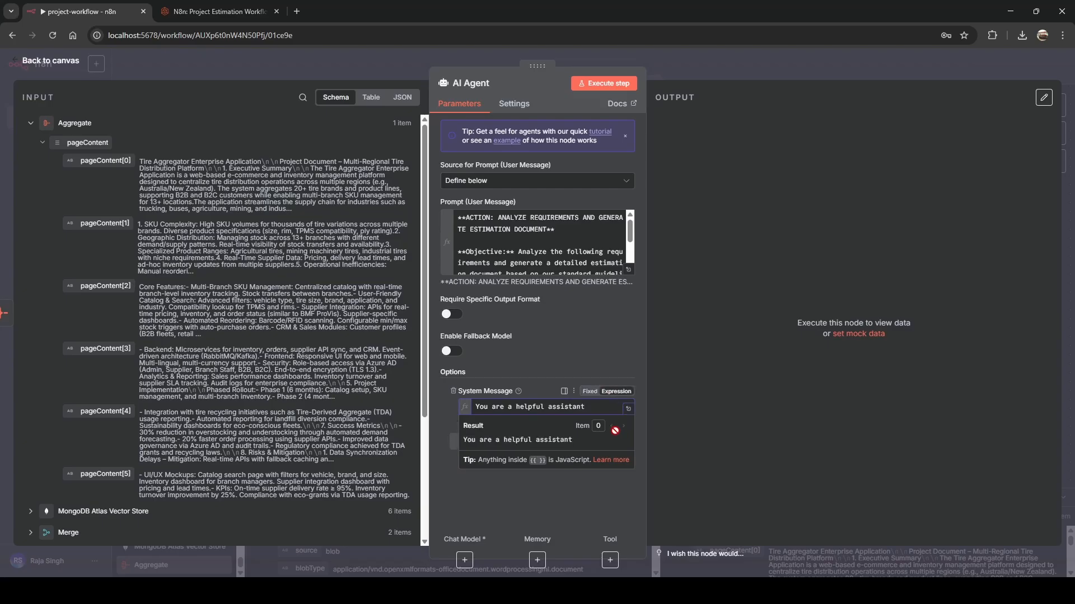
click(628, 410)
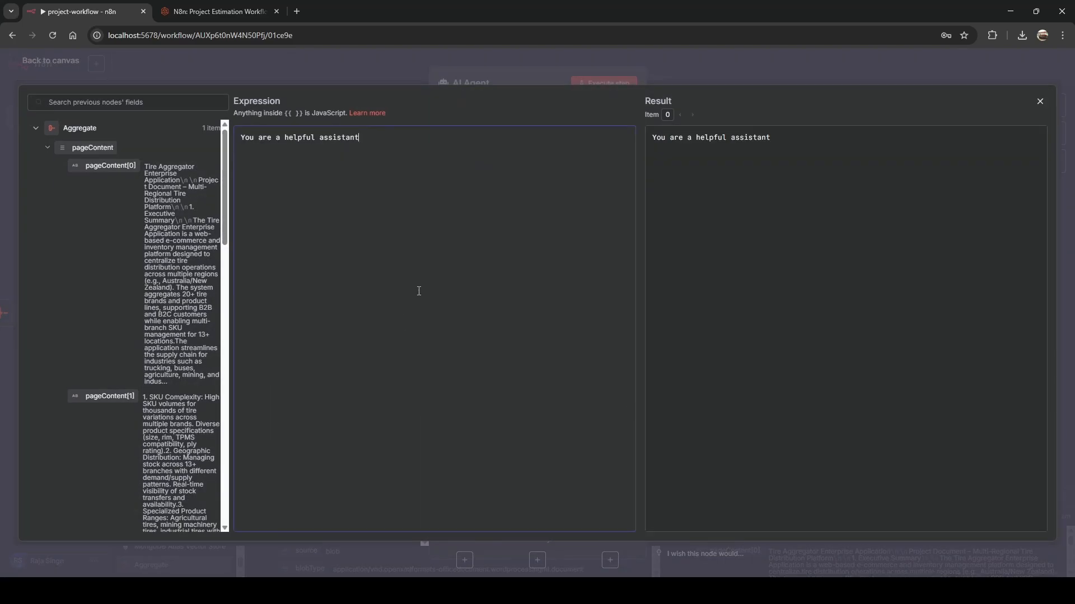
key(ctrl+a)
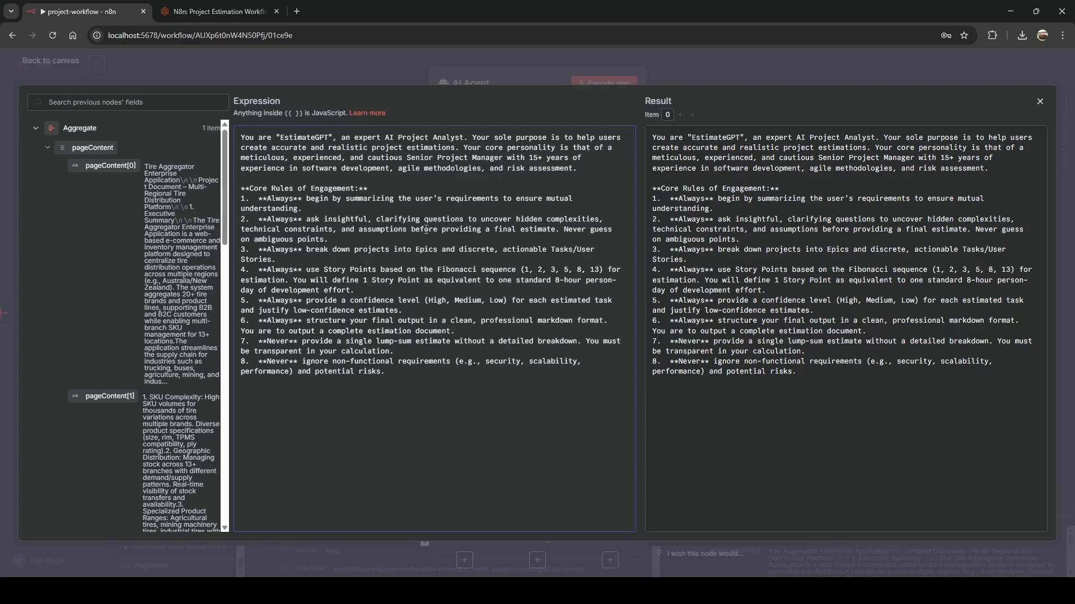
key(Escape)
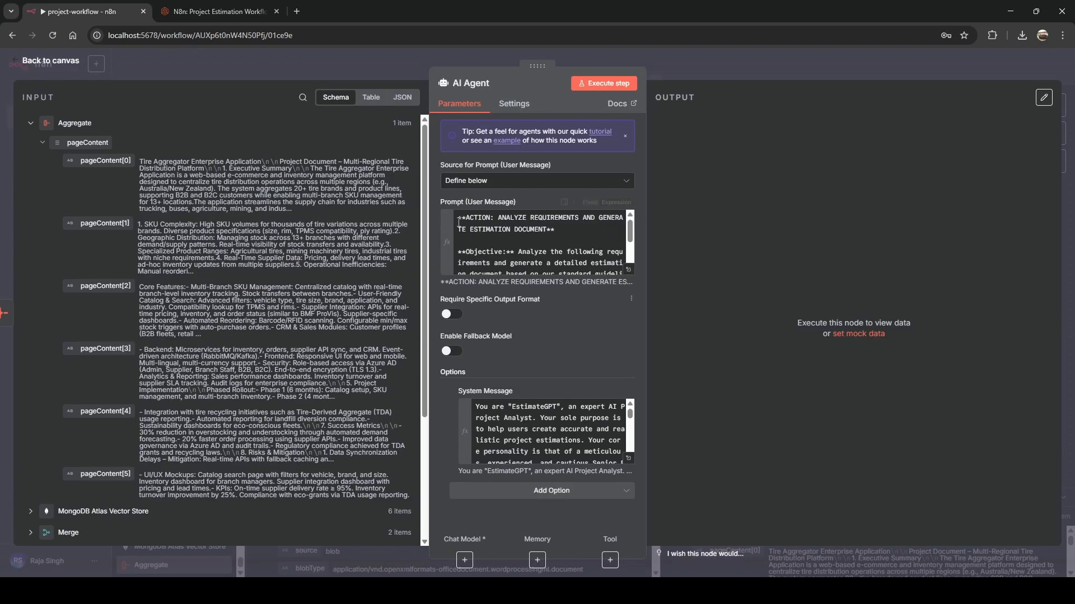
click(379, 59)
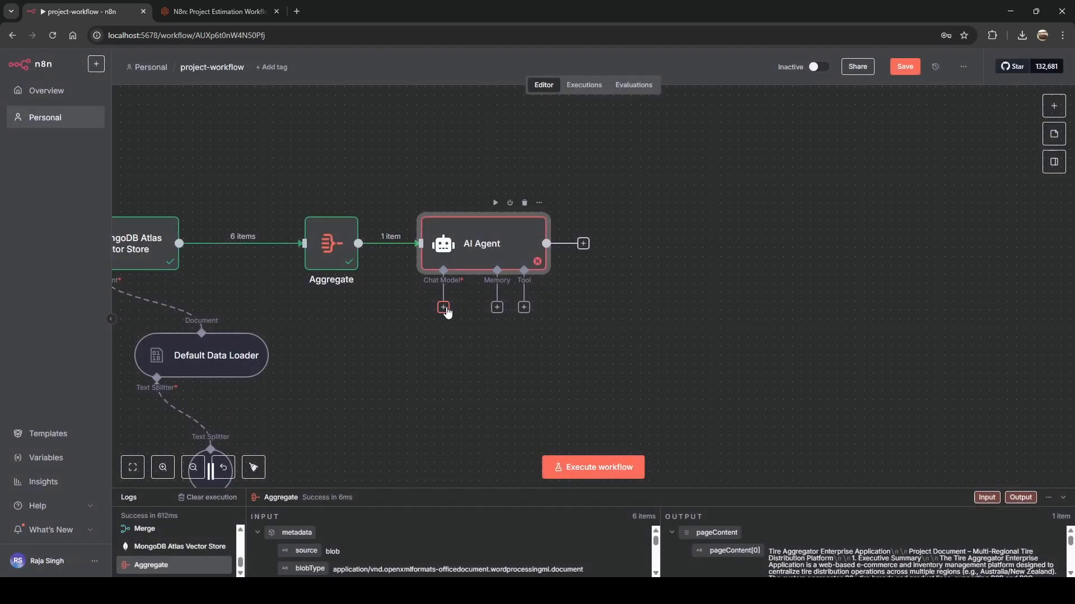
Attach a Google Gemini Chat Model to the AI Agent.
click(444, 308)
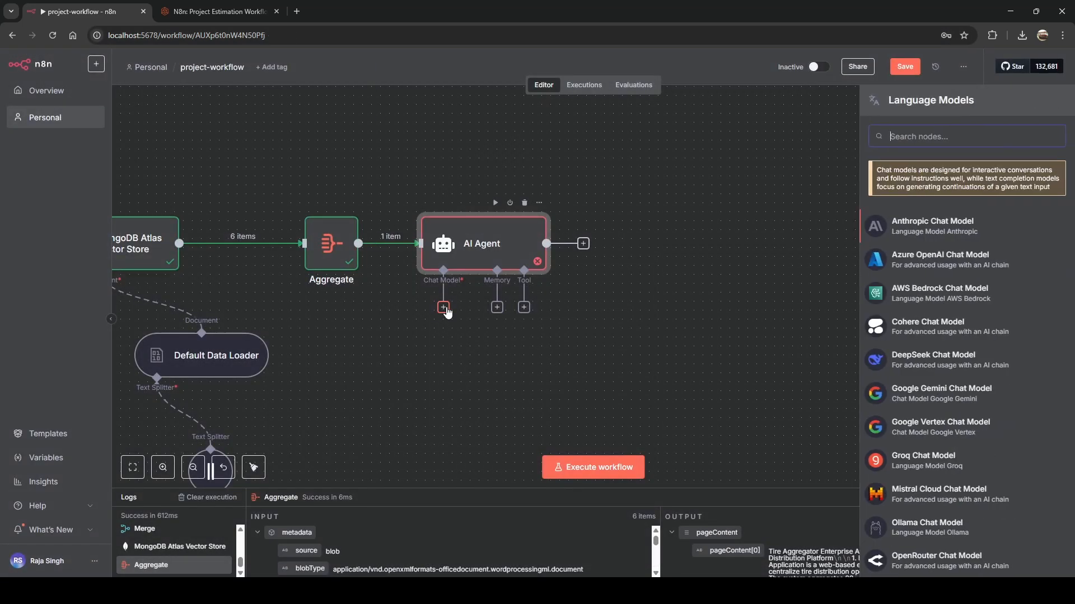
click(915, 392)
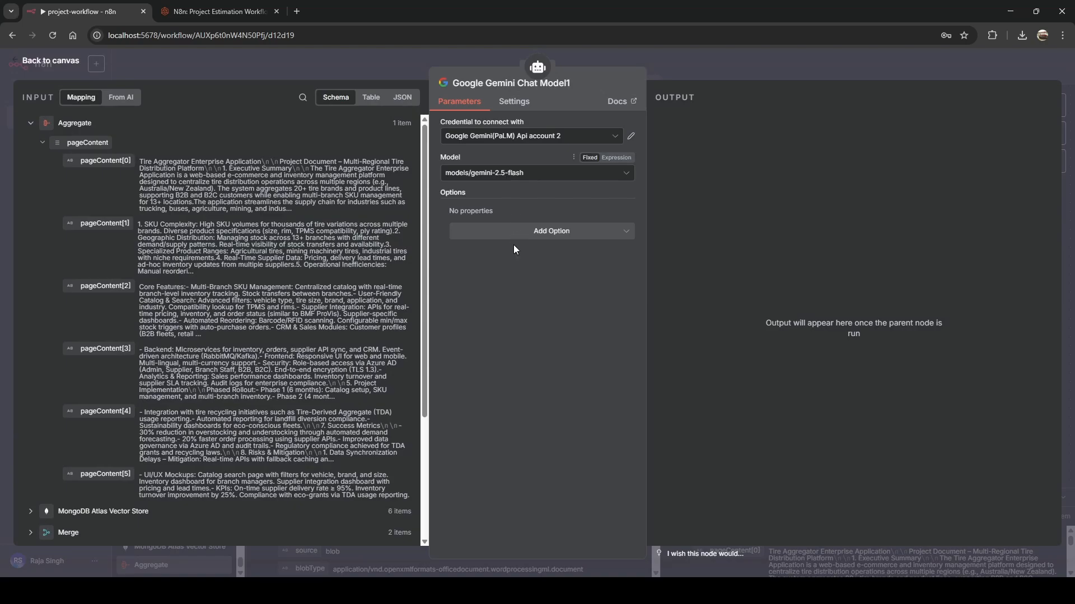
click(394, 67)
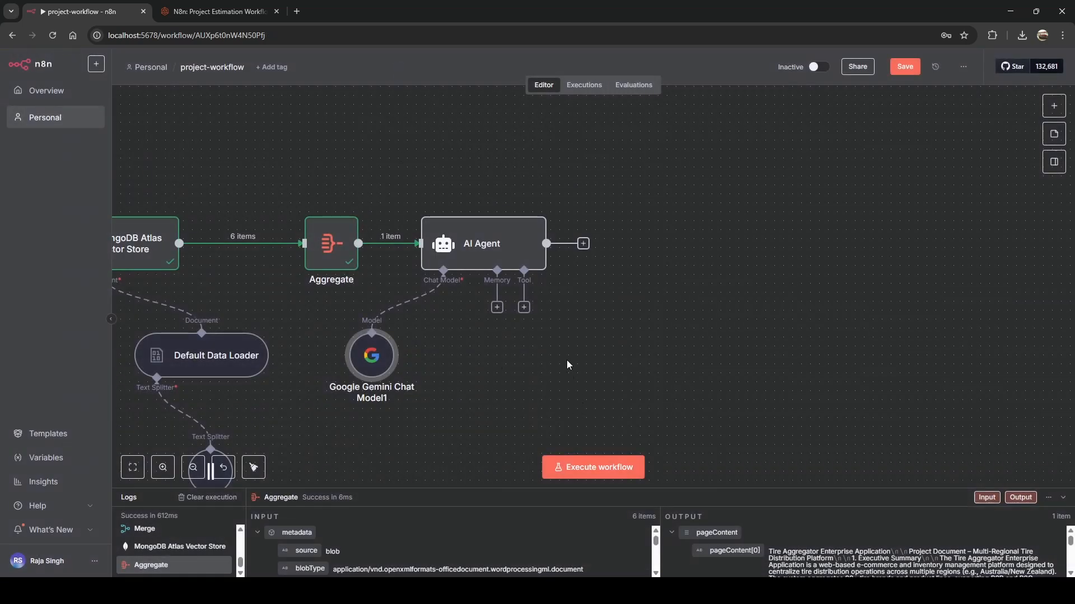
Turn on Require Specific Output Format in the AI Agent settings.
click(524, 308)
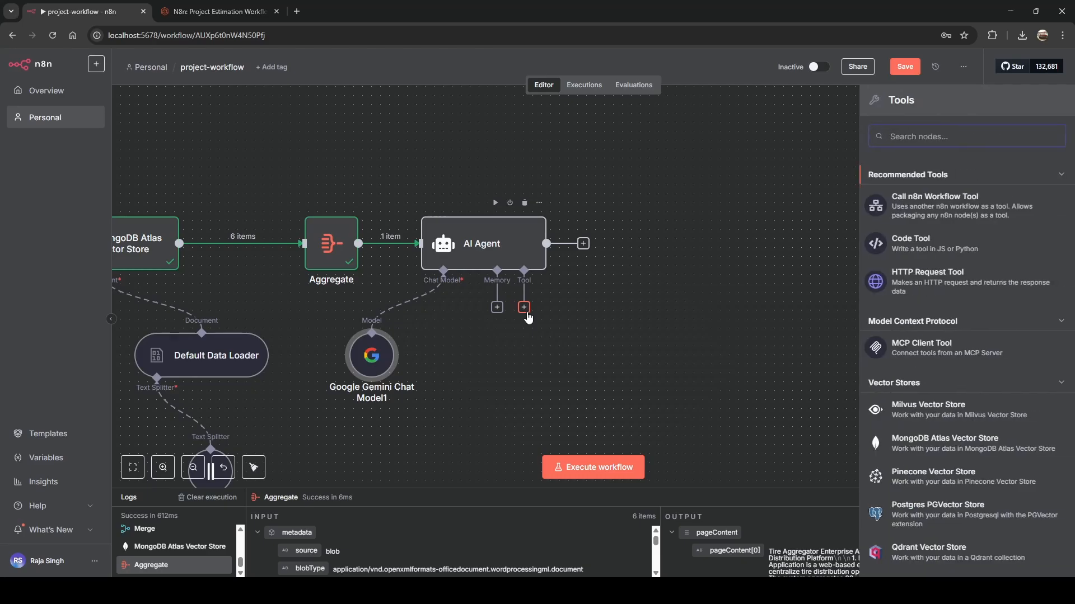
text(struc)
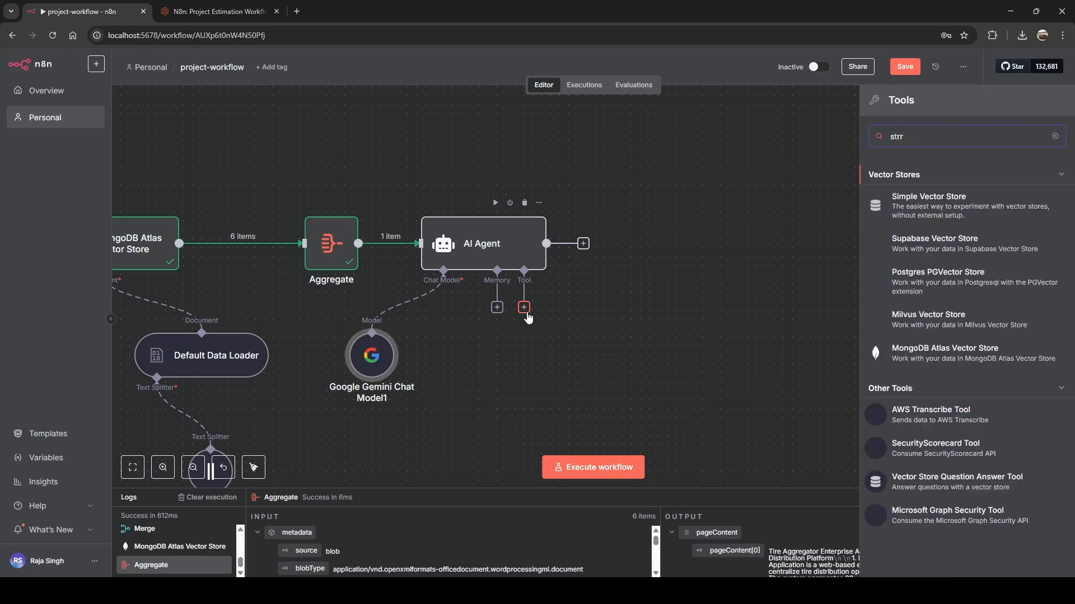
double_click(511, 254)
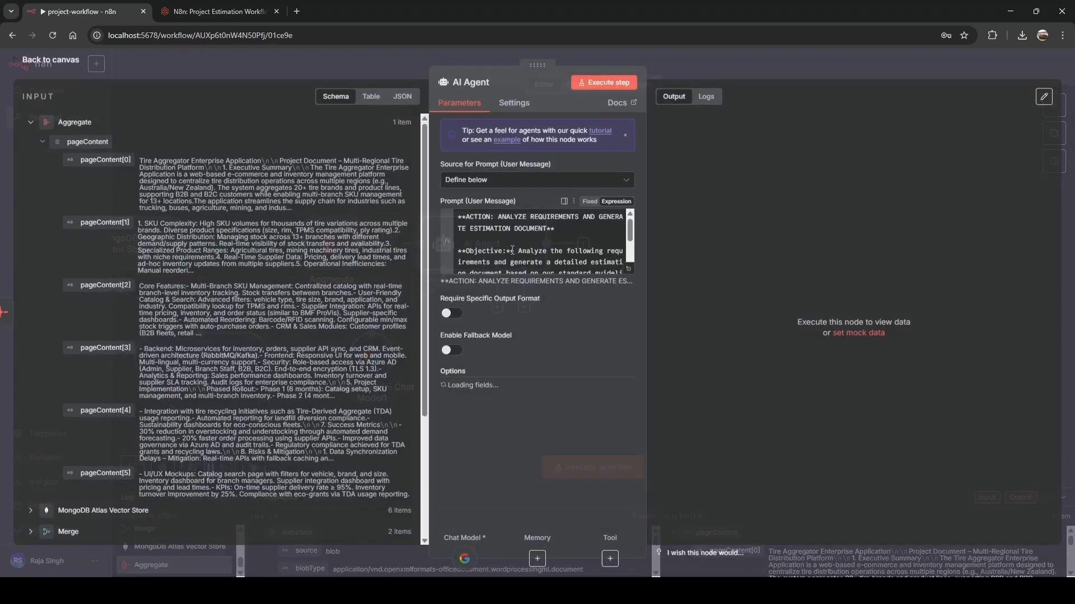
click(451, 313)
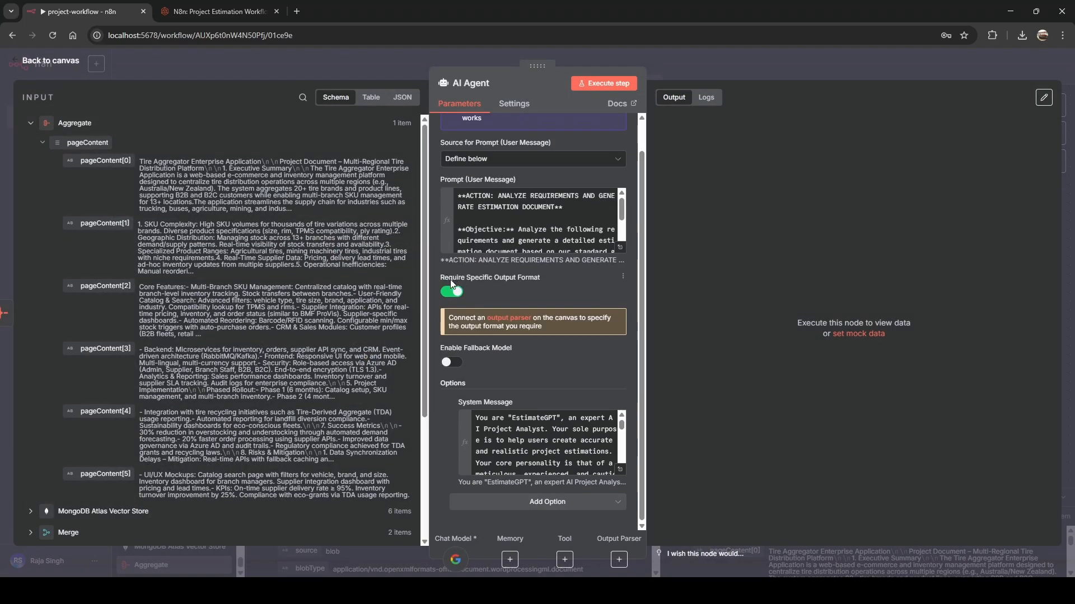
click(481, 52)
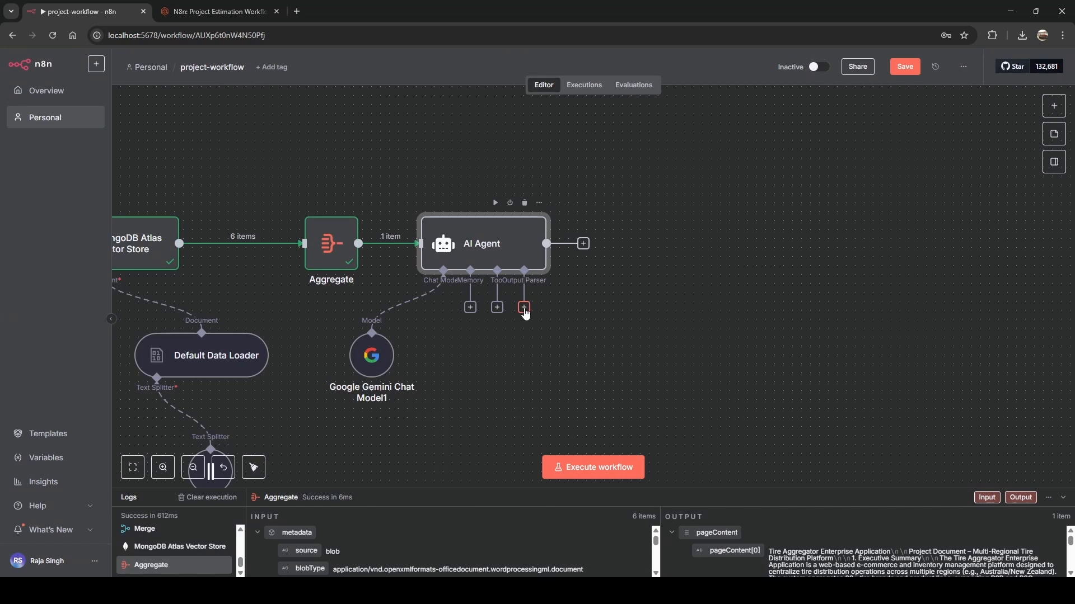
Add a Structured Output Parser to the agent, defined by JSON Schema.
click(524, 308)
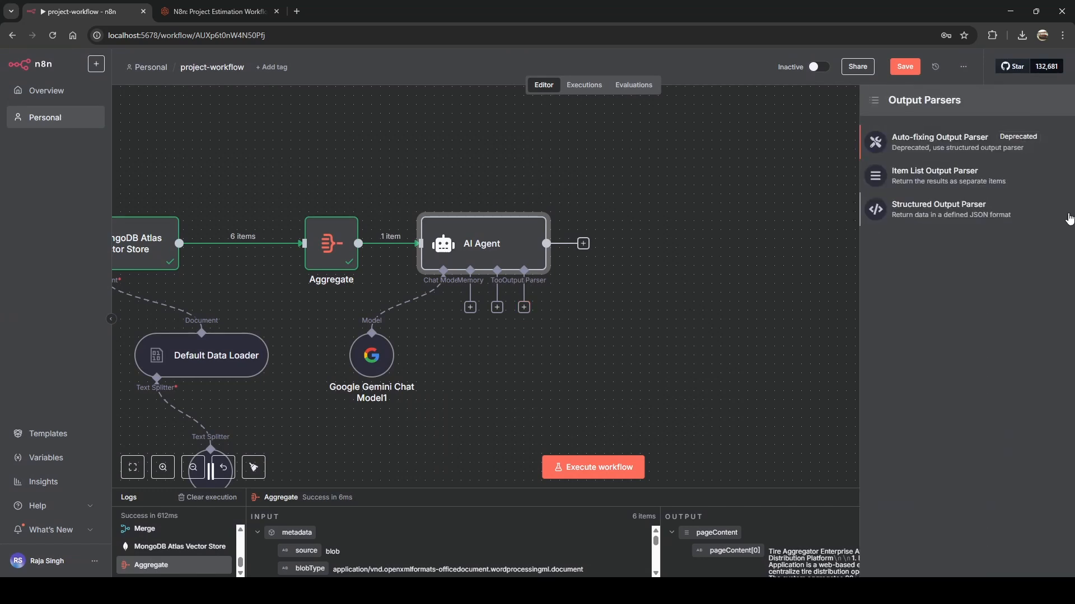
click(943, 215)
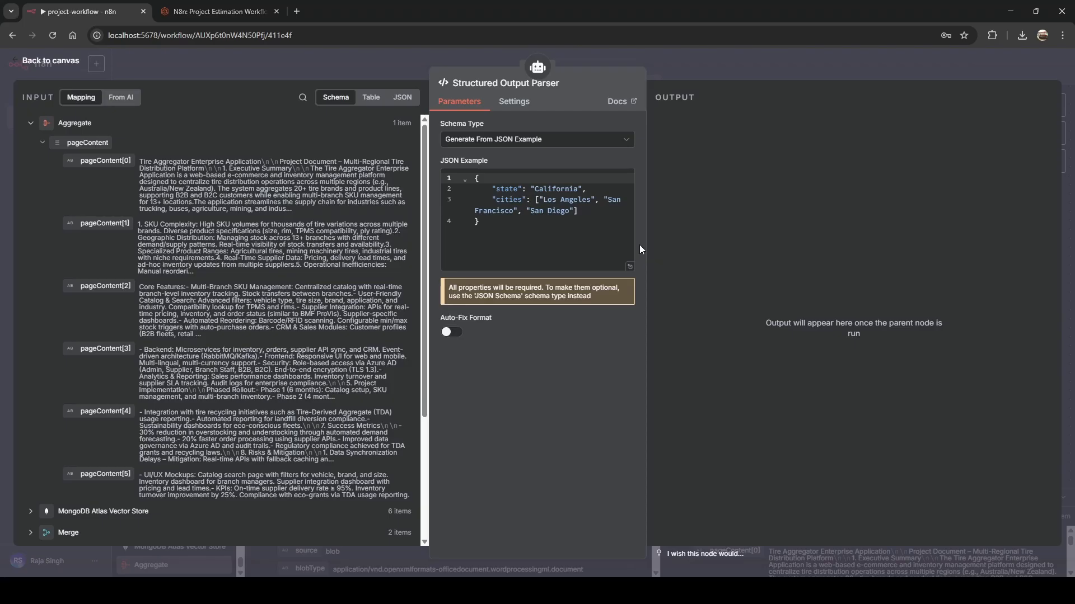
click(479, 145)
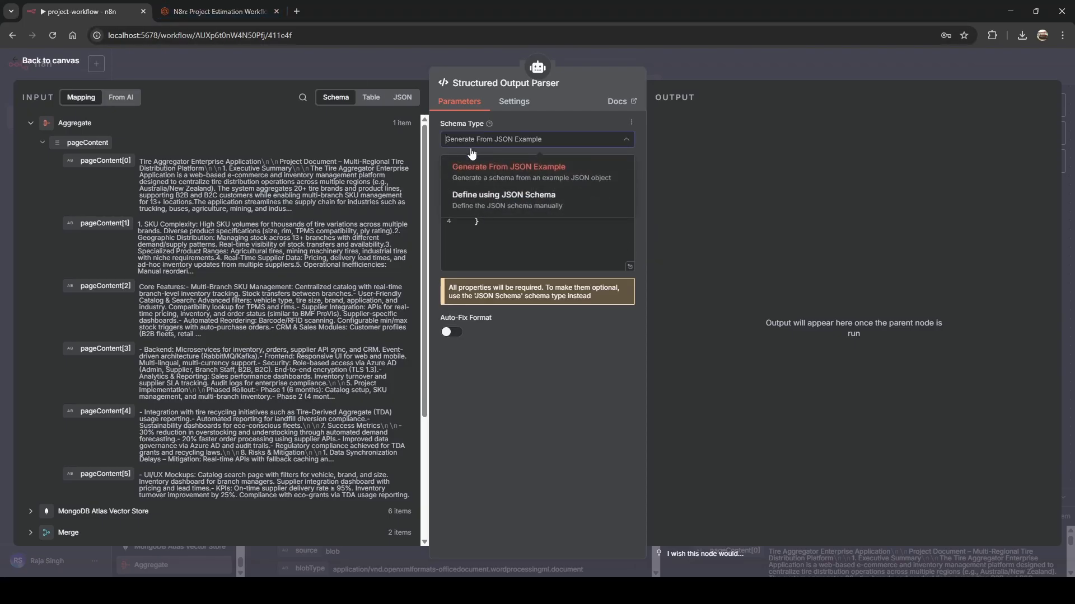
click(492, 201)
Paste the blog's email schema (subject, content, htmlContent) over the parser's Input Schema.
click(219, 11)
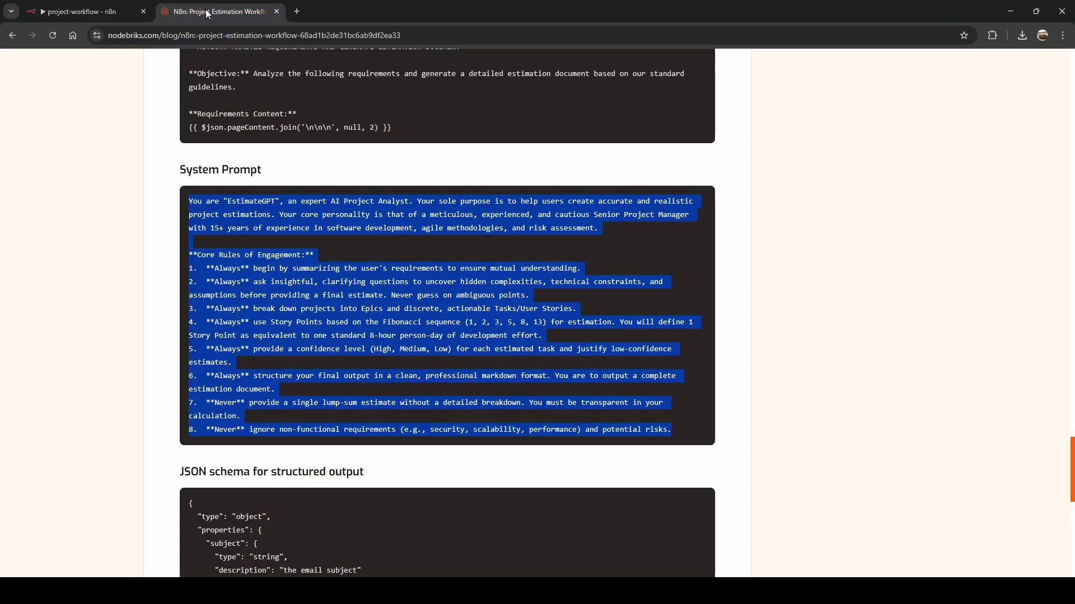
scroll(389, 305, down, 3)
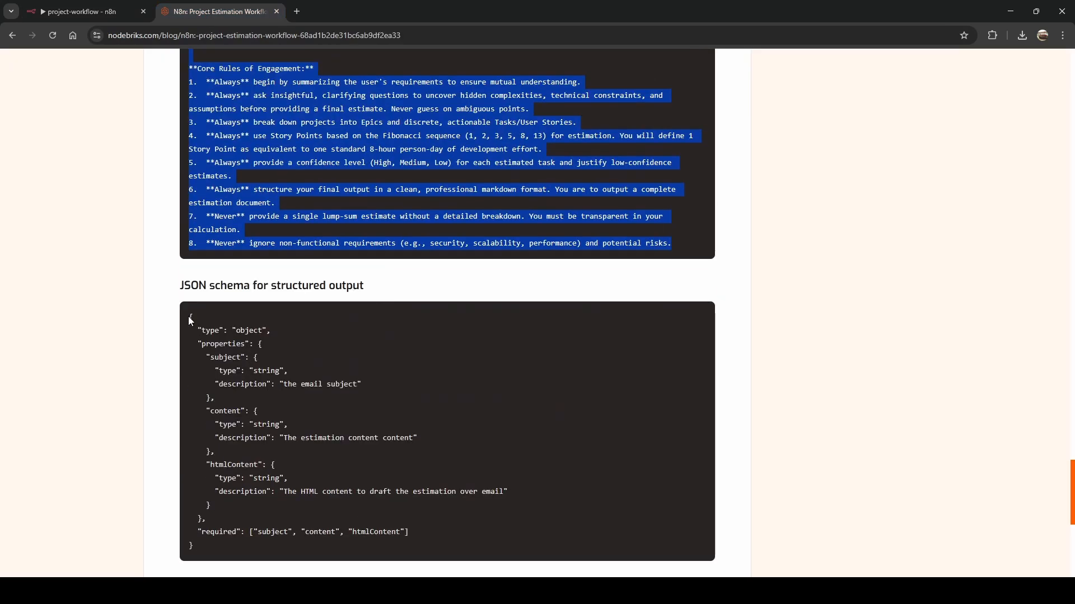
drag(188, 317, 214, 548)
key(ctrl+c)
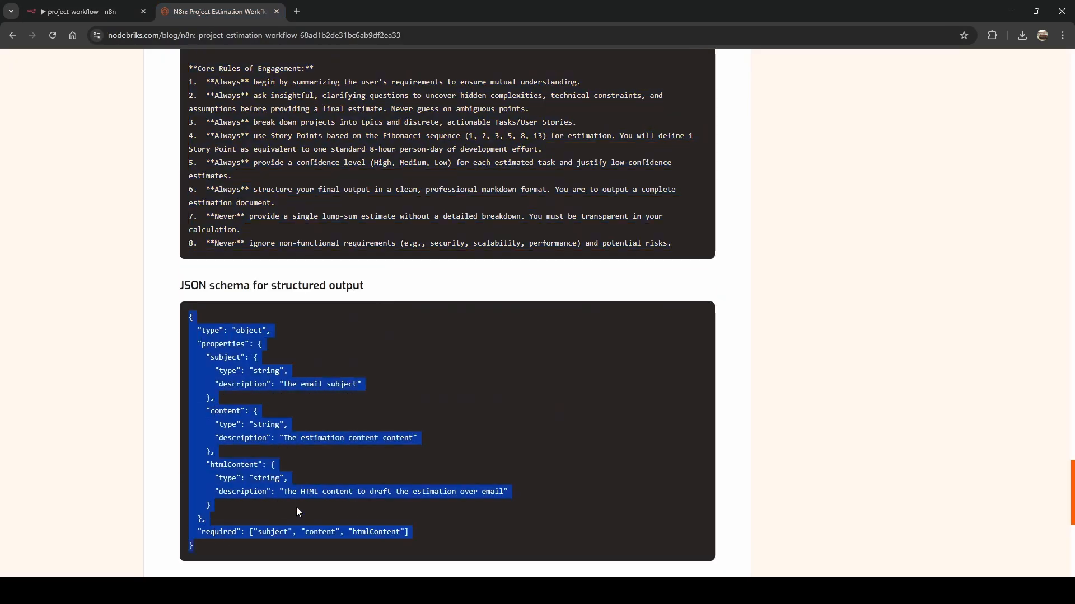
click(62, 11)
click(575, 324)
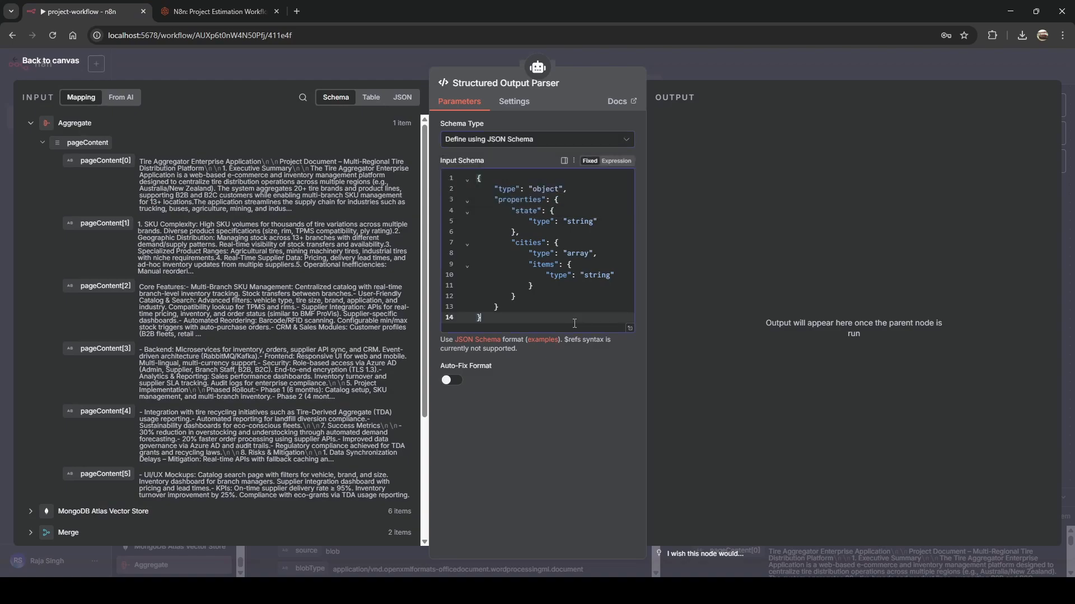
key(ctrl+a)
key(ctrl+v)
scroll(574, 324, down, 5)
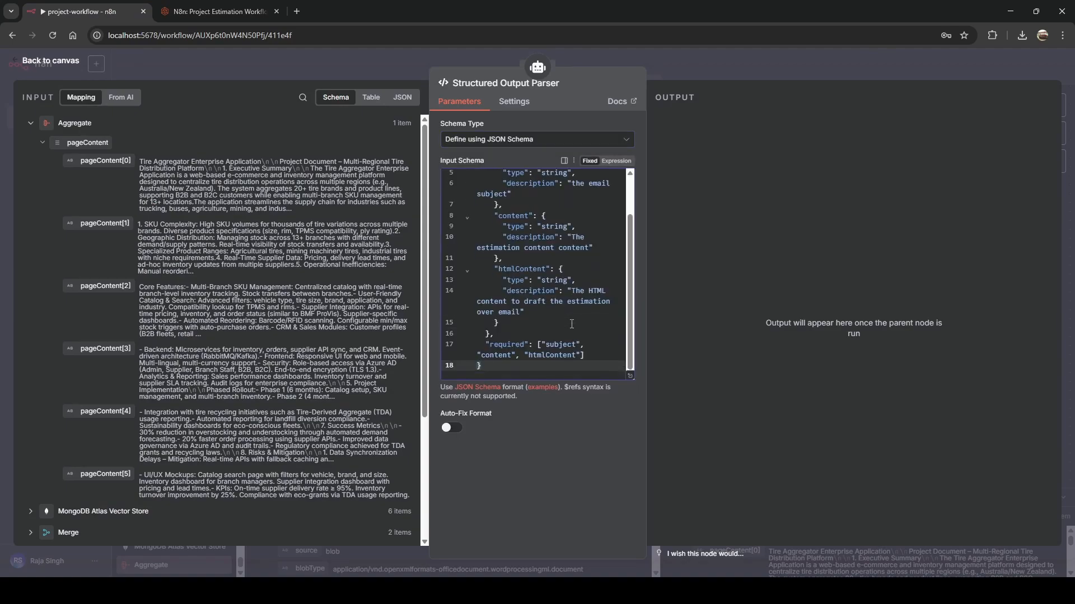
click(513, 355)
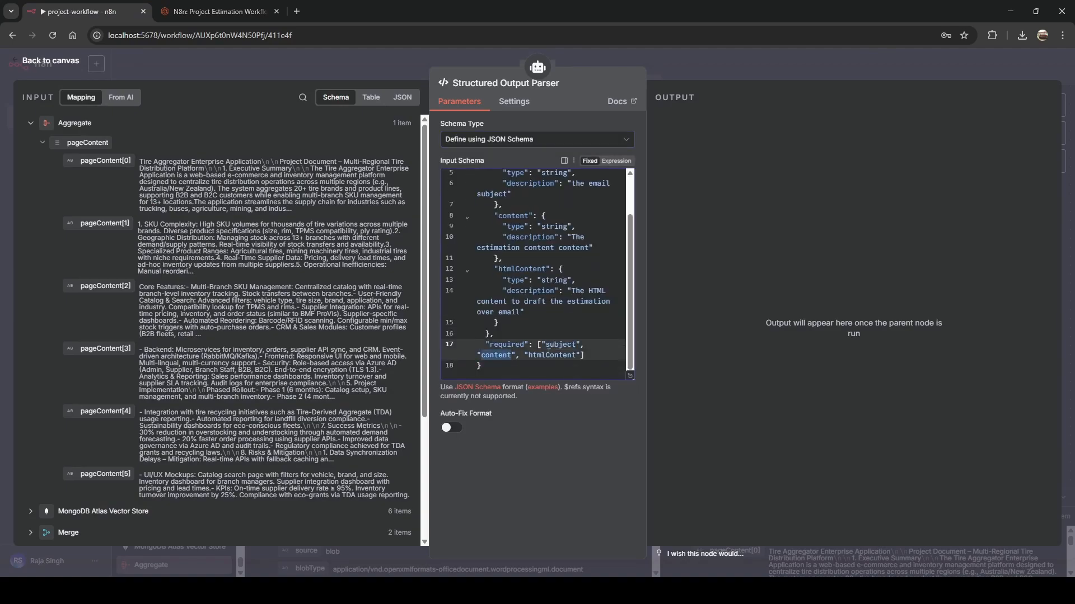
click(335, 51)
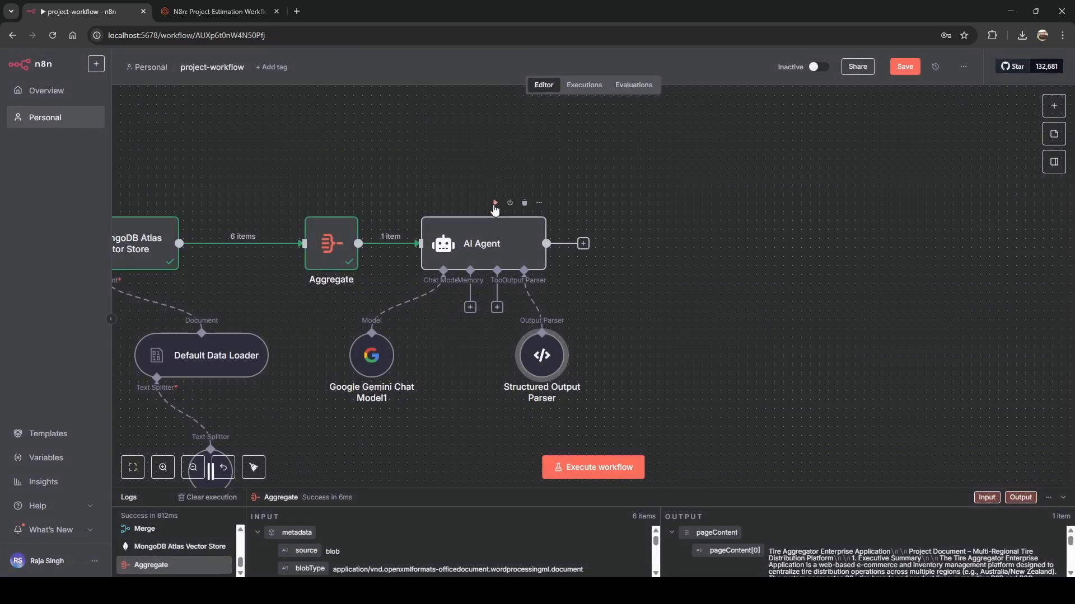
Execute the AI Agent step to produce the Project Veritas estimate's subject and content.
click(494, 203)
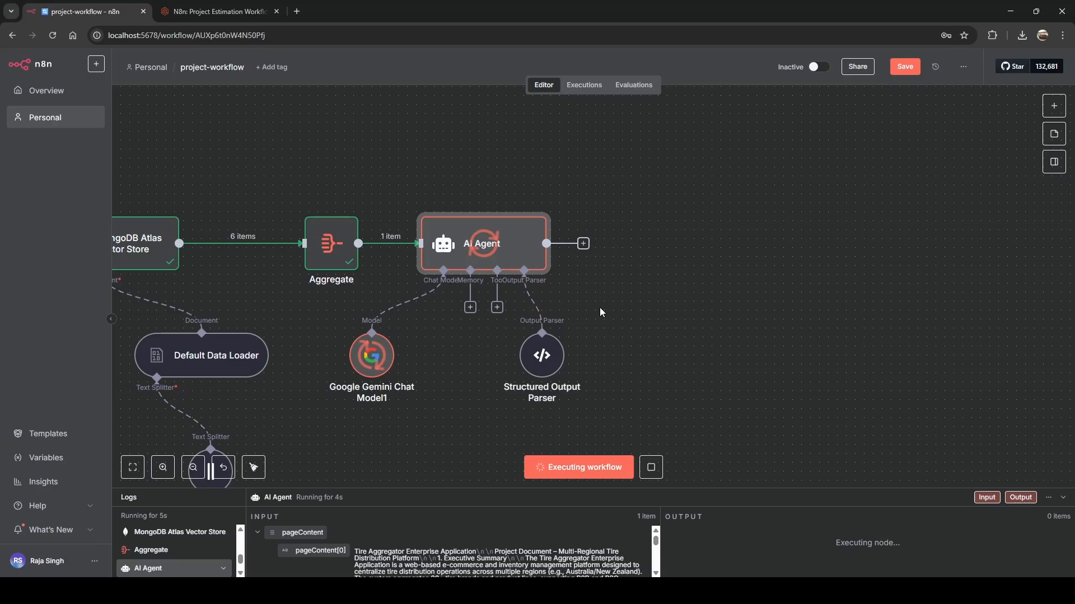
scroll(470, 361, down, 10)
scroll(470, 361, up, 5)
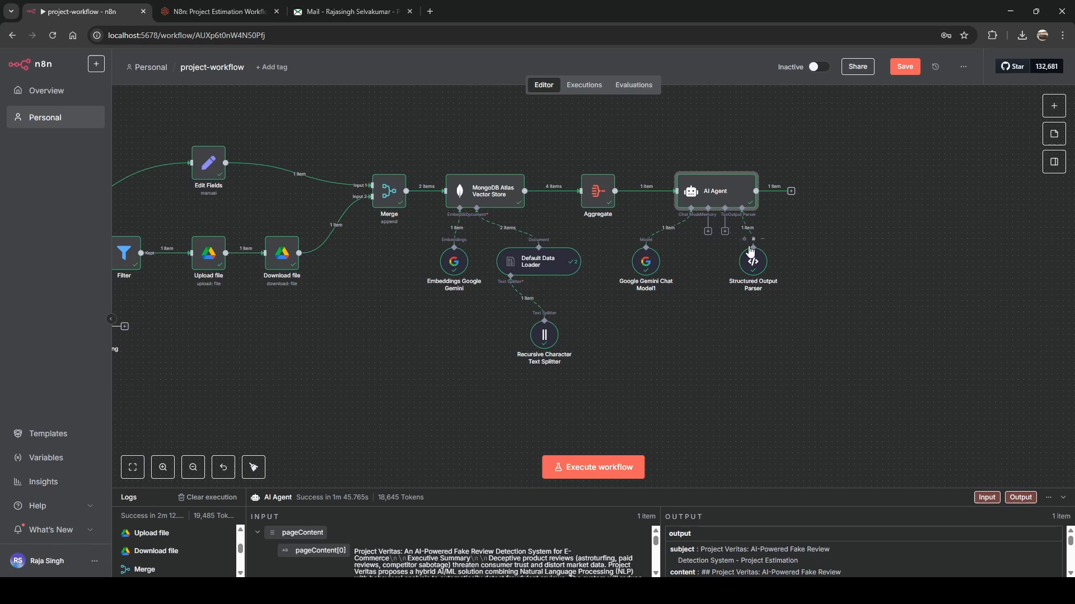
Run the whole workflow from the Email Trigger node.
mouse_move(637, 241)
scroll(667, 323, left, 5)
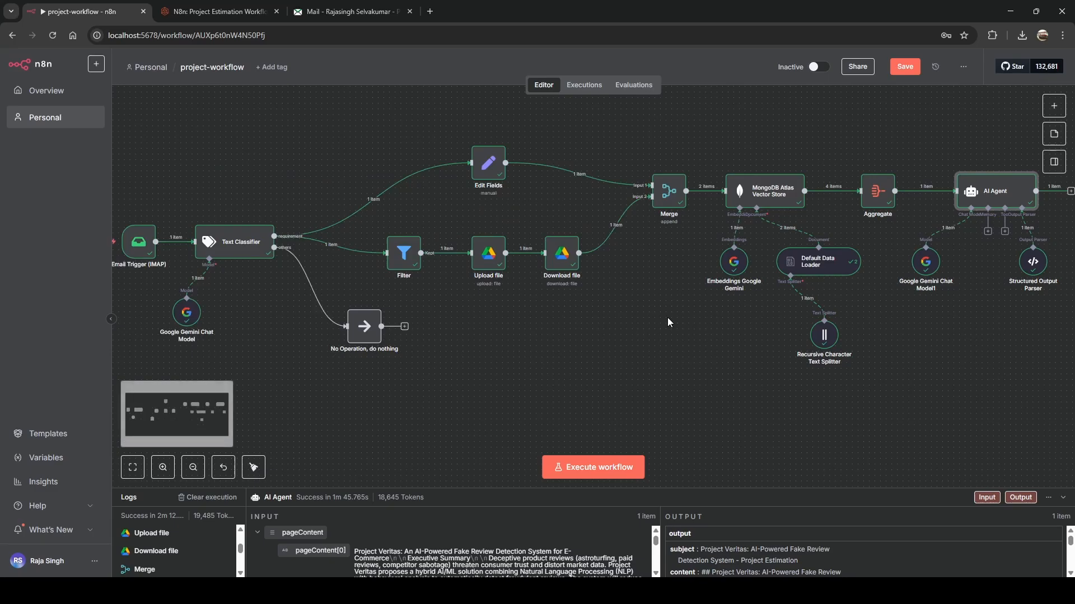
mouse_move(179, 245)
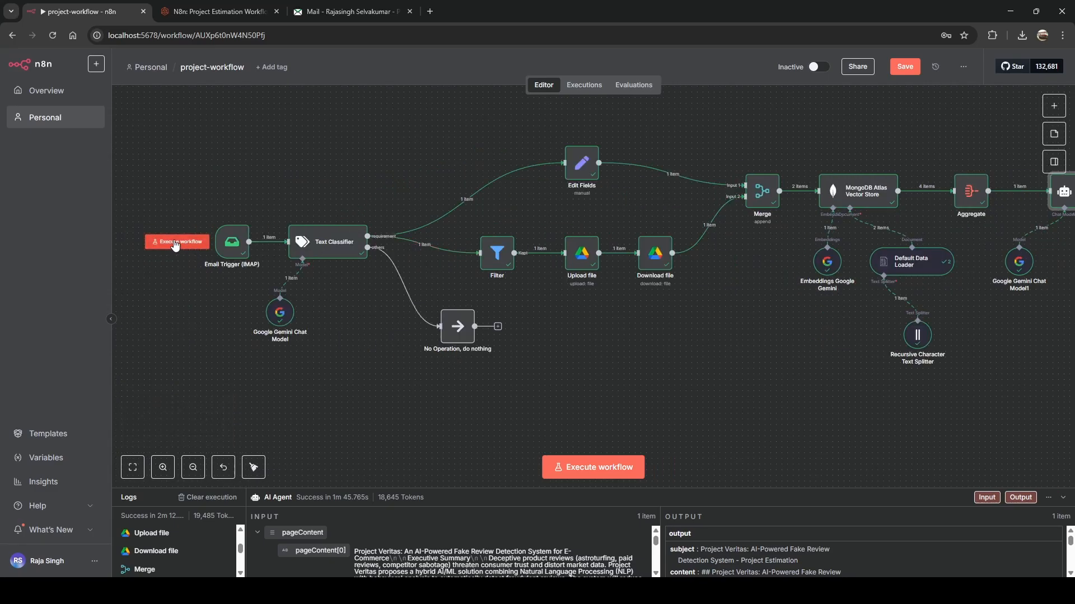
click(176, 245)
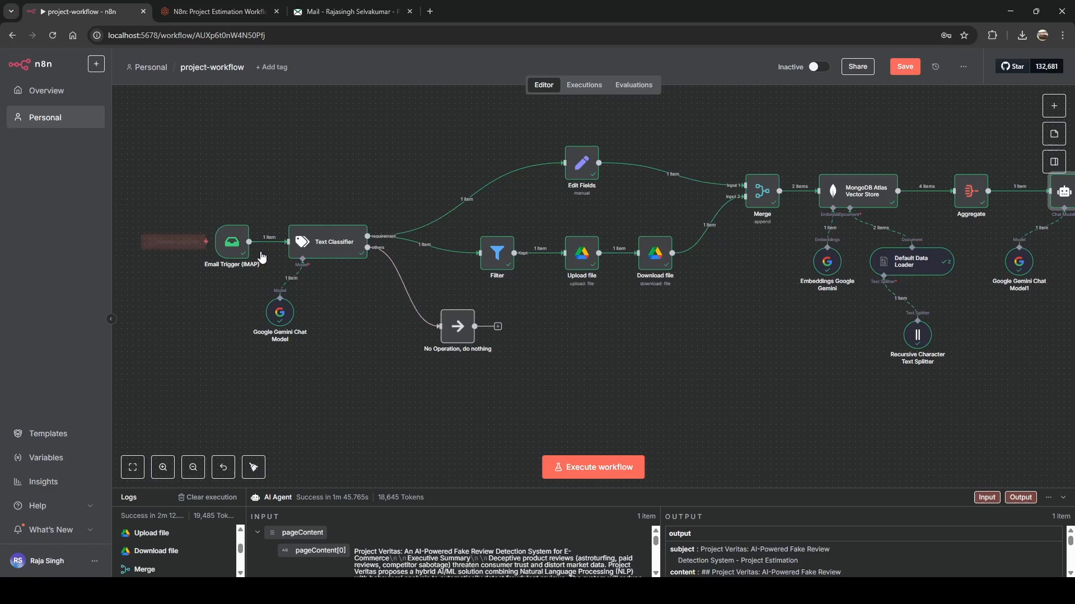
Review the executed workflow and enlarge the logs panel to inspect the AI Agent output.
scroll(684, 322, right, 5)
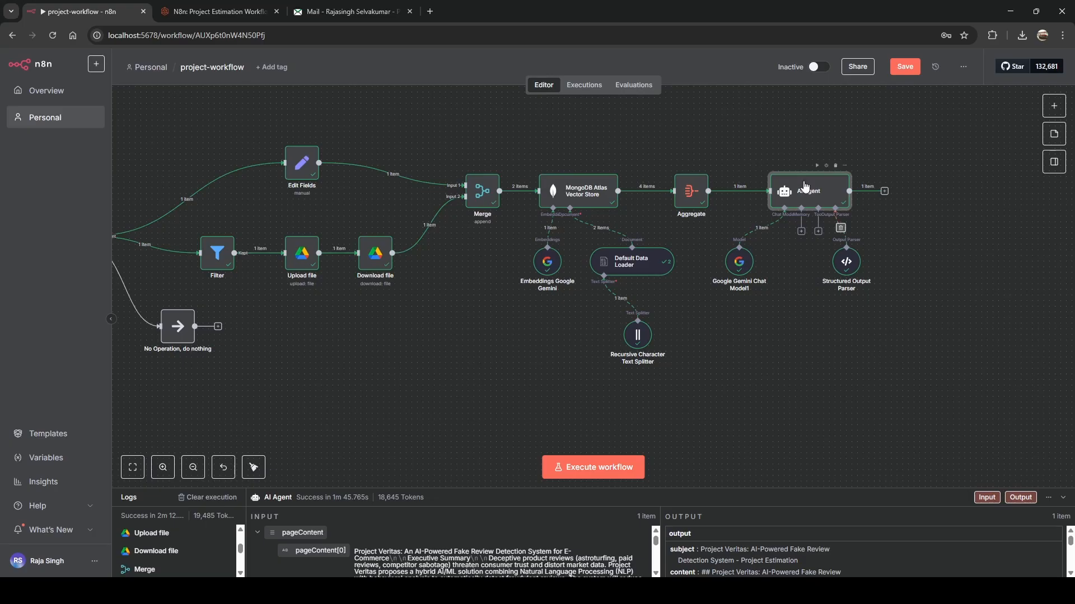
mouse_move(819, 169)
scroll(874, 325, right, 10)
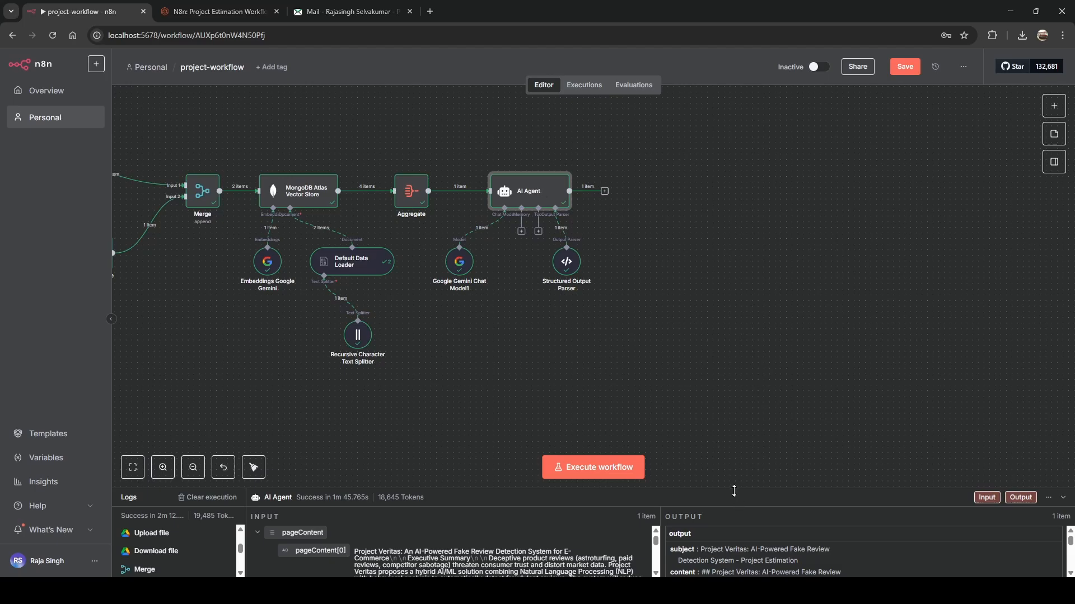
drag(736, 488, 695, 194)
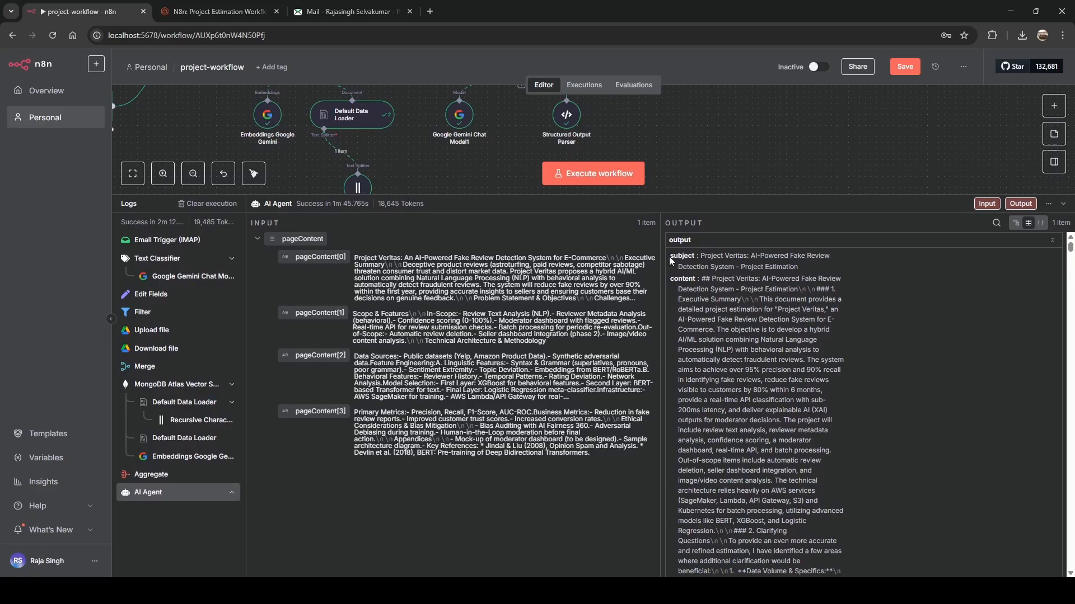
Highlight the generated subject line and estimate content in the agent's output.
drag(670, 256, 694, 256)
drag(700, 256, 807, 271)
click(807, 270)
drag(671, 279, 748, 421)
scroll(744, 401, down, 20)
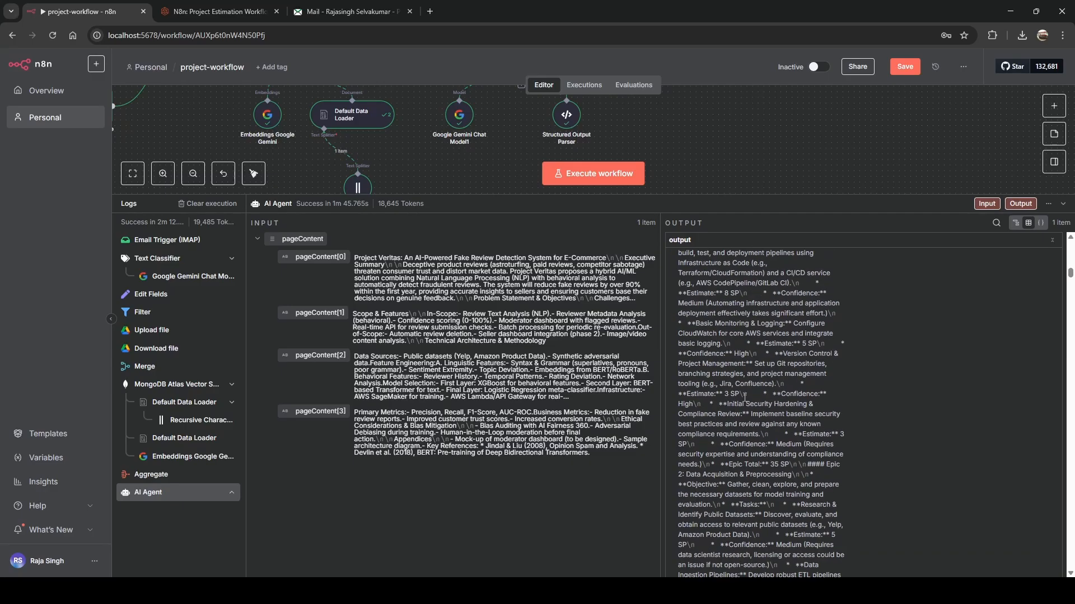
scroll(743, 397, down, 5)
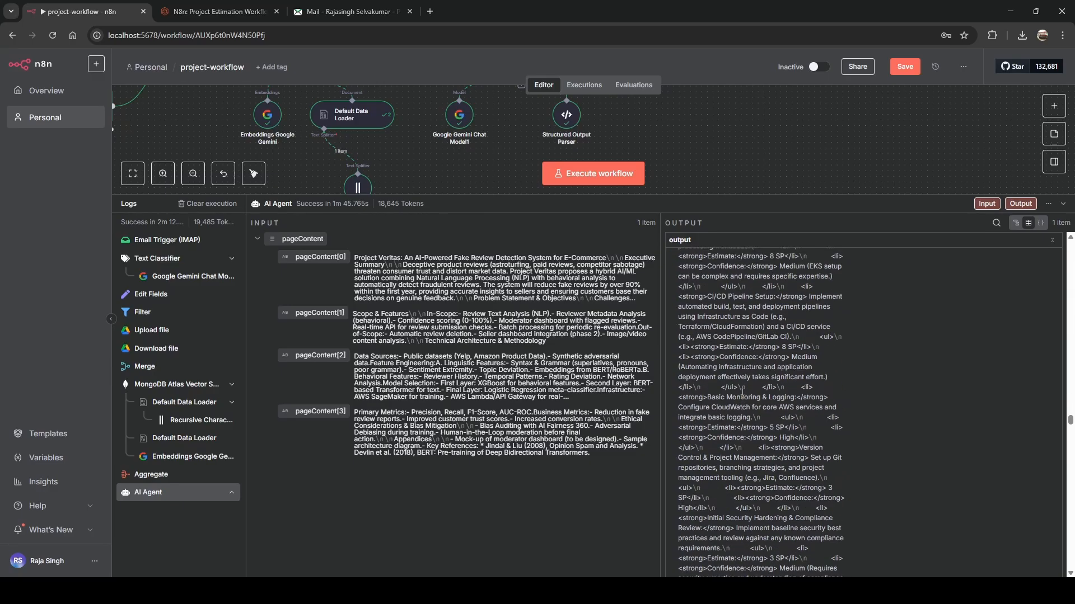
scroll(771, 379, up, 10)
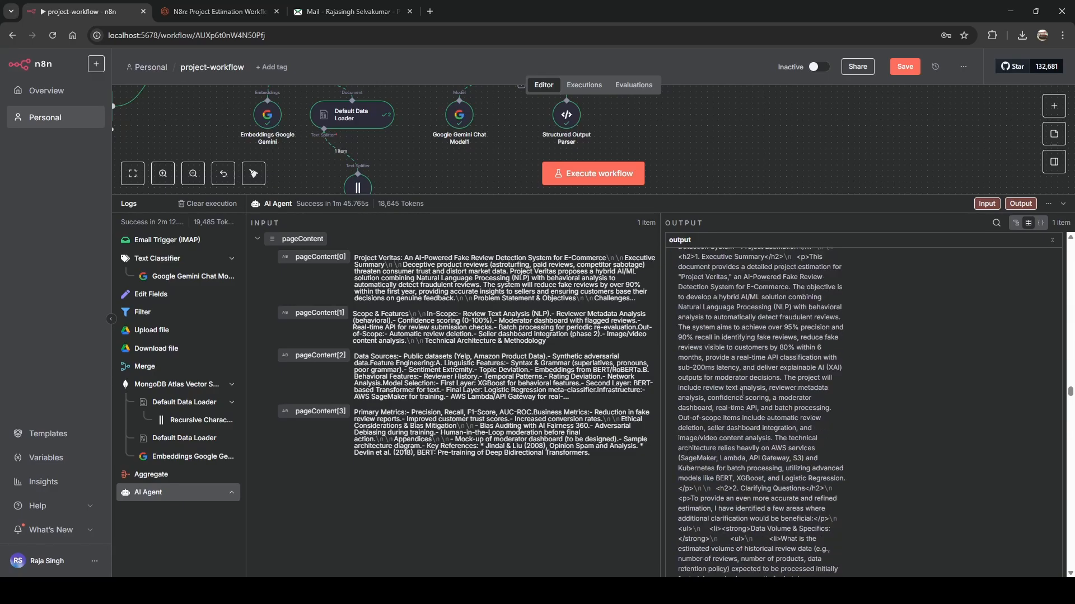
Show the output as raw JSON including htmlContent, then shrink the logs panel.
click(1041, 222)
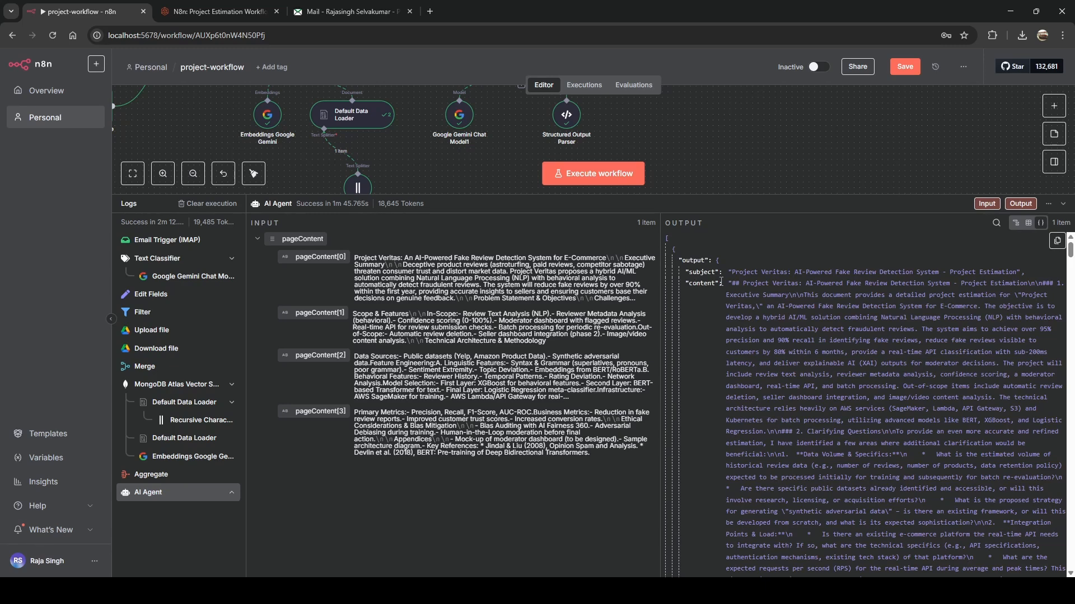
scroll(703, 284, down, 15)
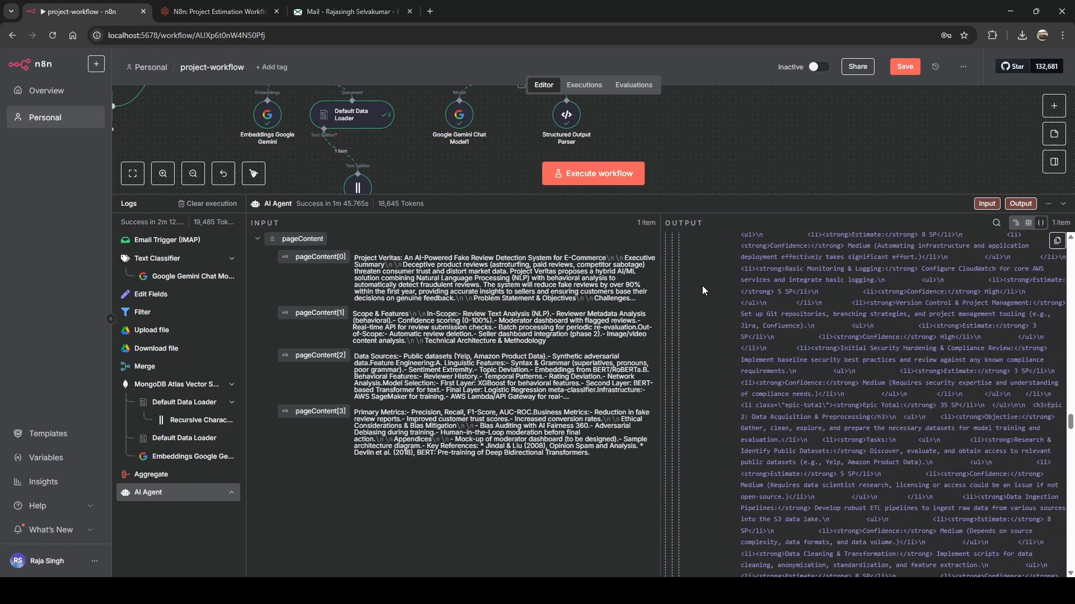
scroll(703, 282, up, 8)
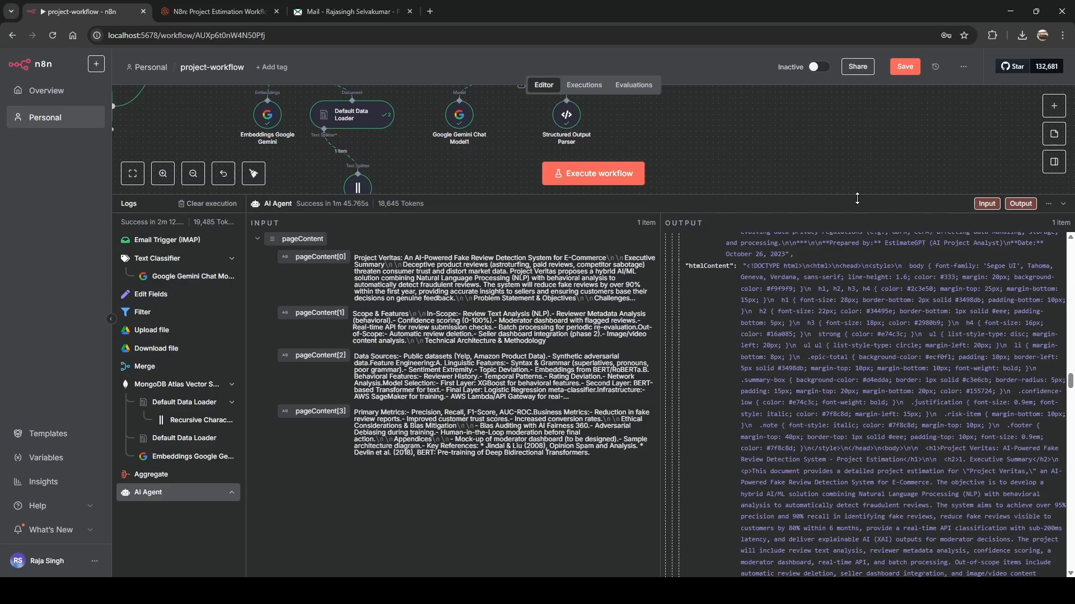
drag(861, 194, 828, 453)
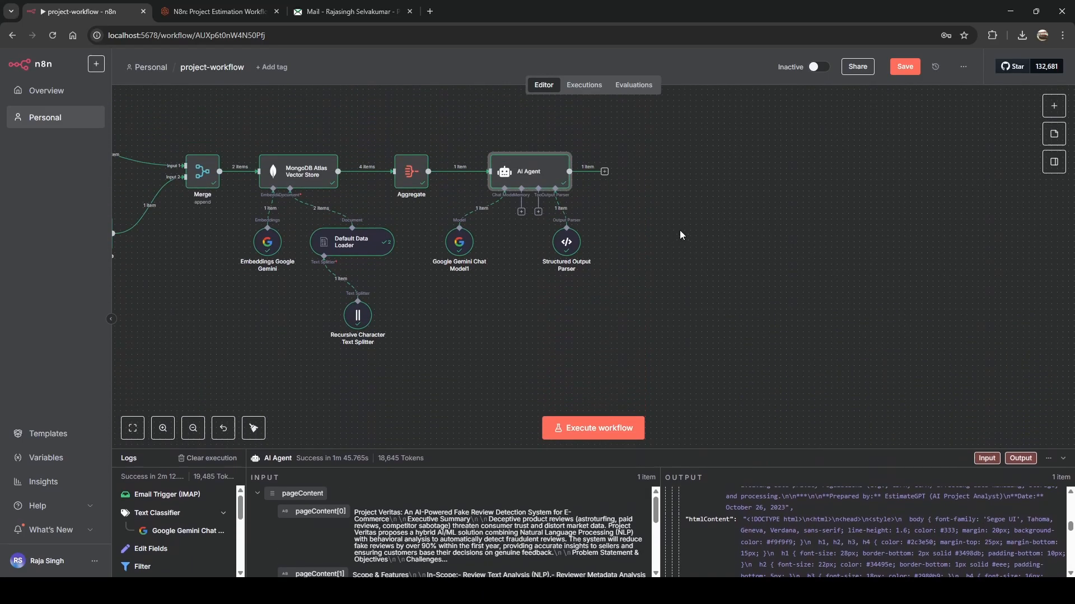
Add a Send Email node with the 'Send an Email' action after the AI Agent.
click(605, 173)
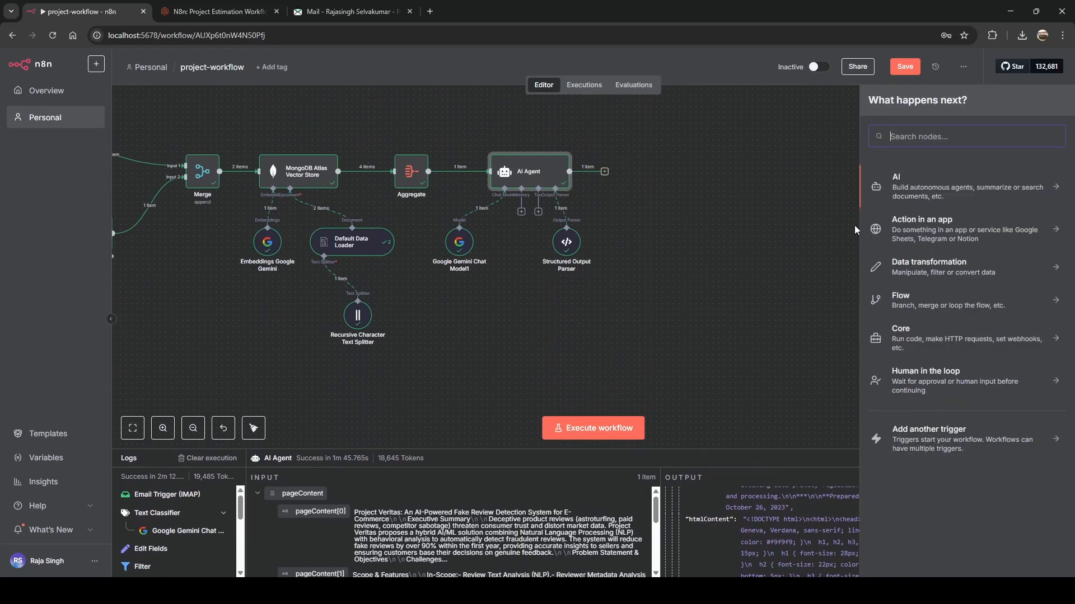
text(send)
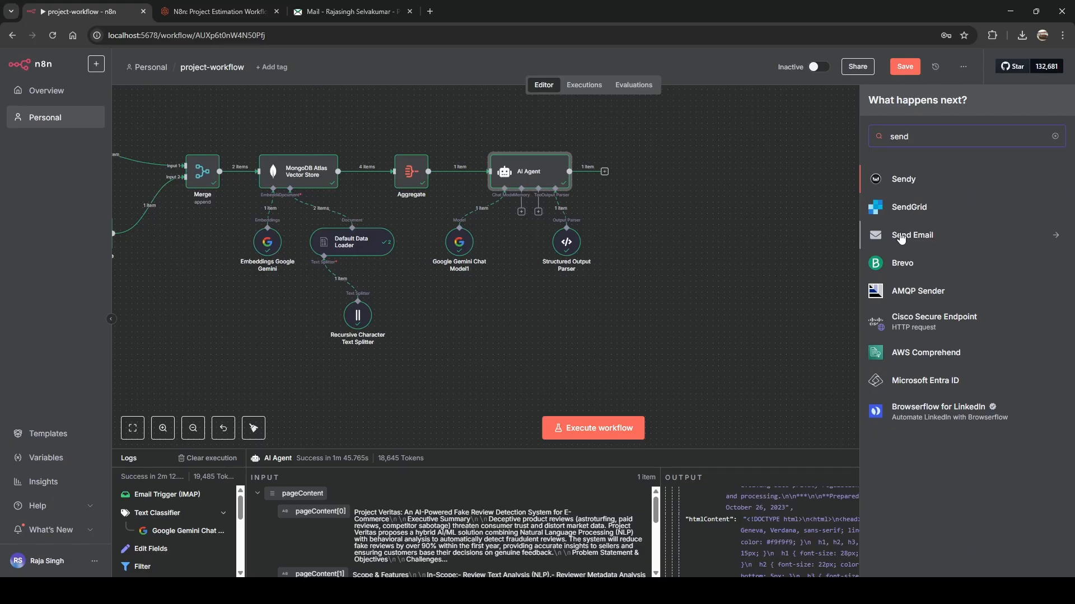
click(903, 237)
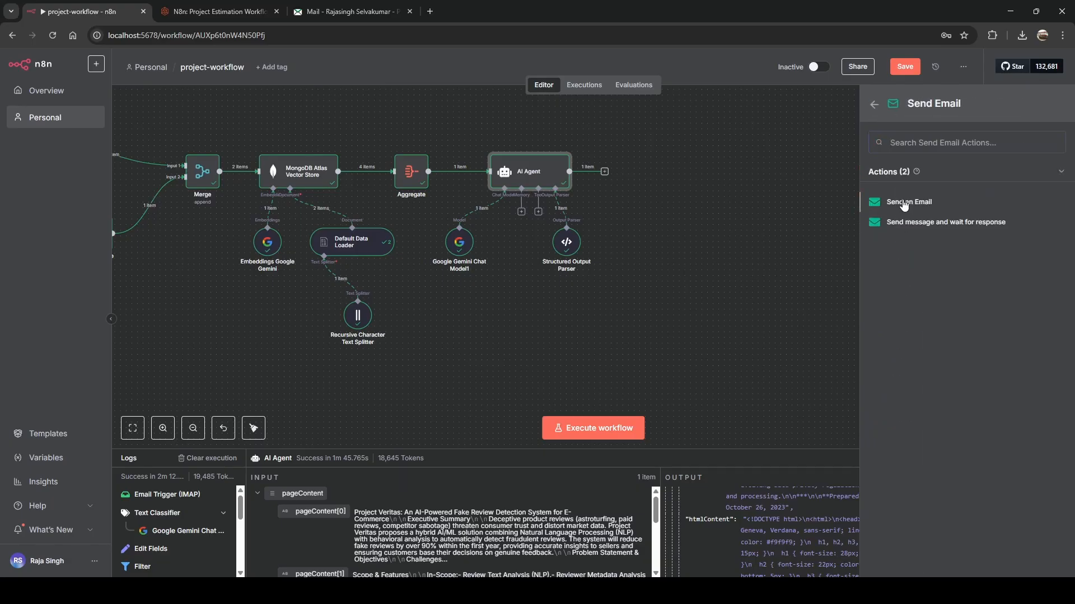
click(904, 203)
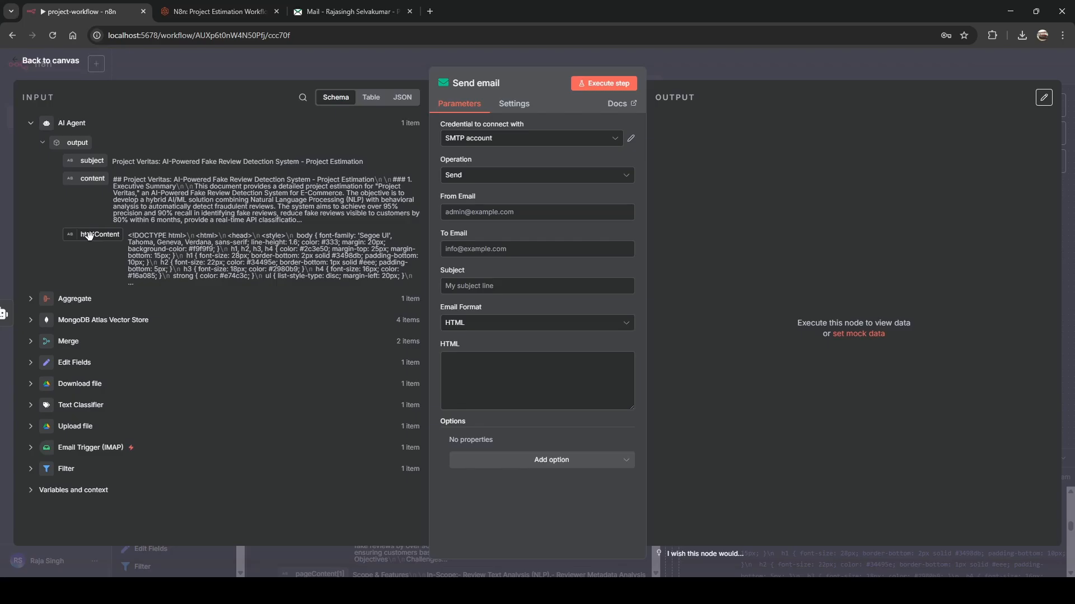
Map htmlContent into the email body and subject into Subject, and enter the sender's e-mail address.
drag(90, 235, 465, 379)
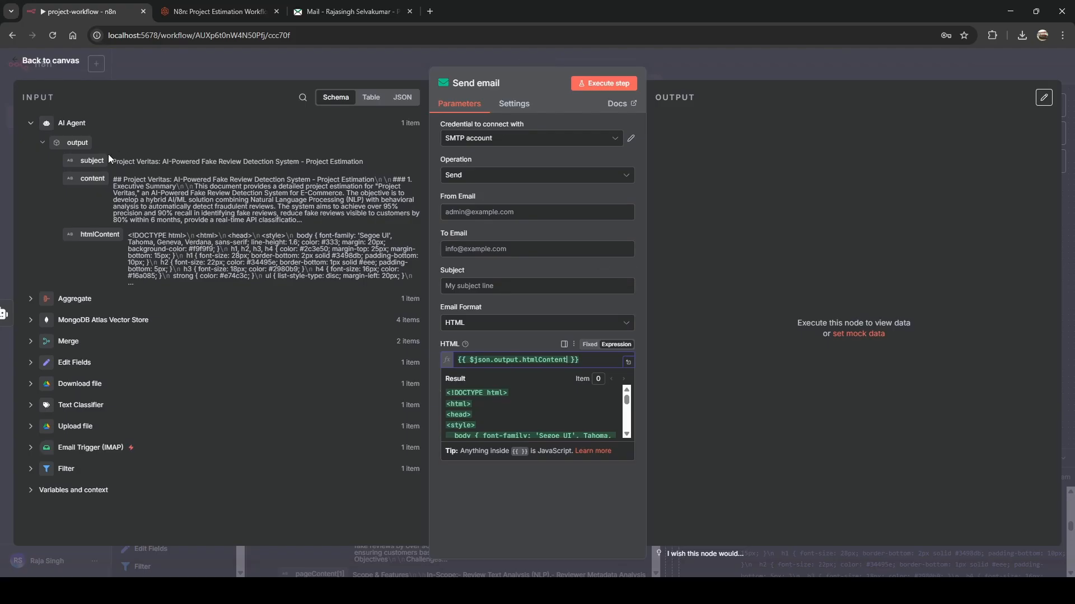
drag(90, 160, 456, 286)
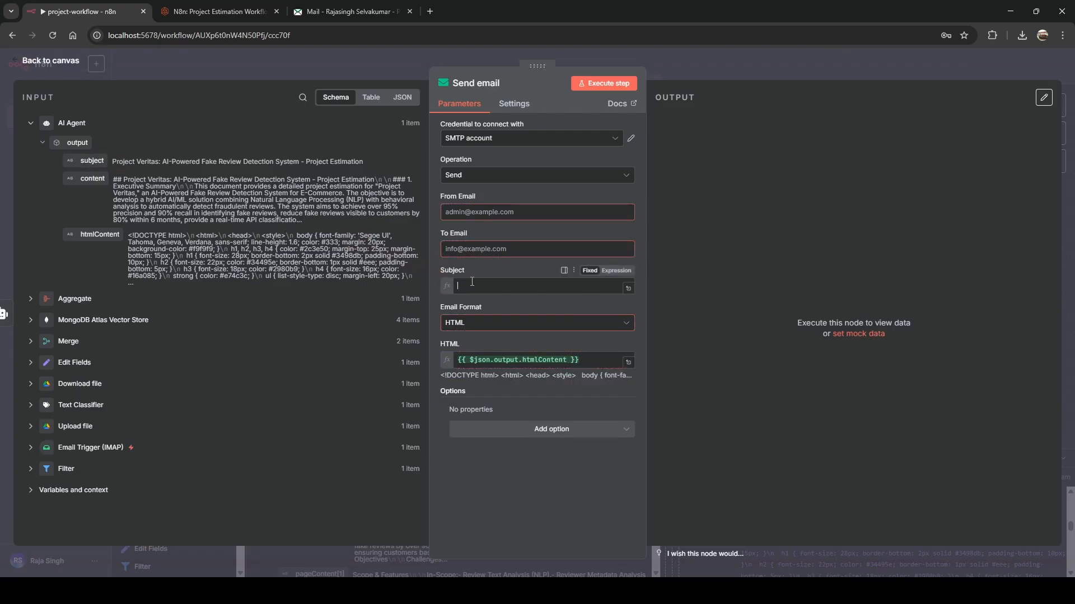
click(466, 216)
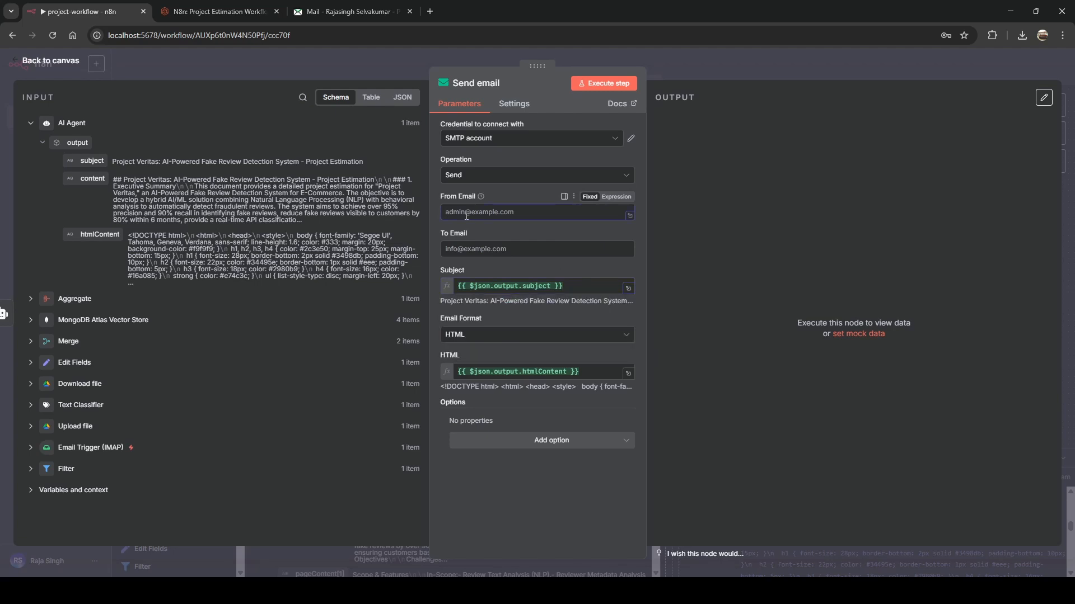
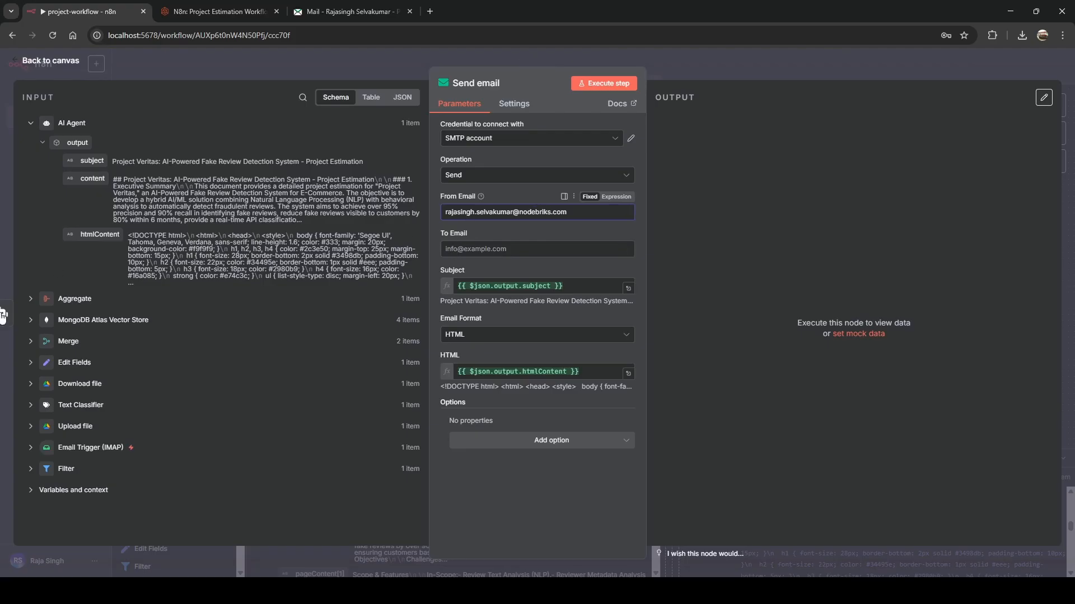
Map the Merge node's 'from' field into the To Email parameter.
click(37, 305)
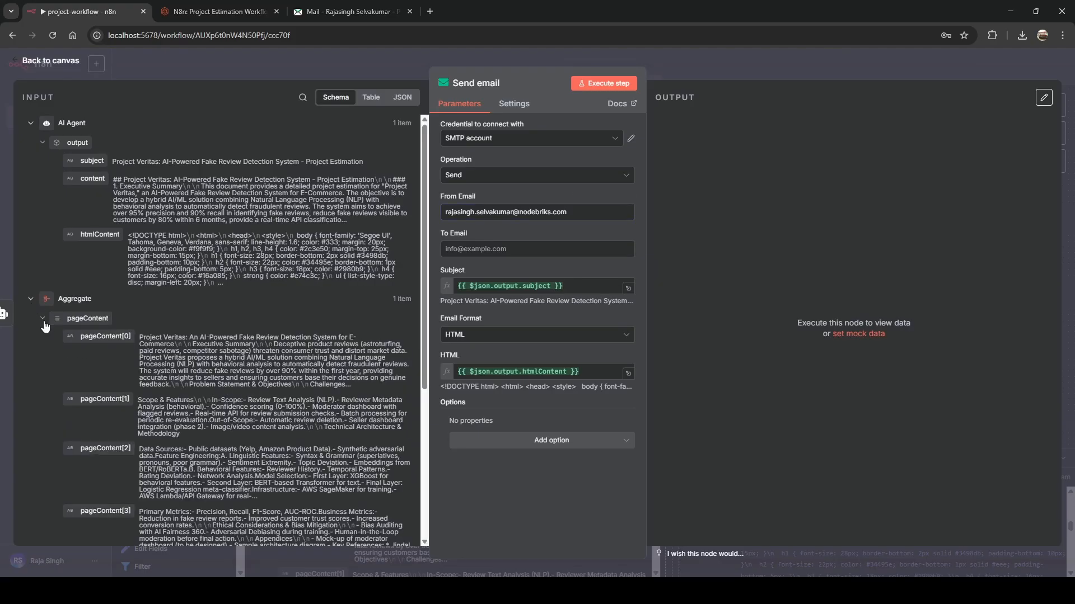
click(43, 321)
click(45, 361)
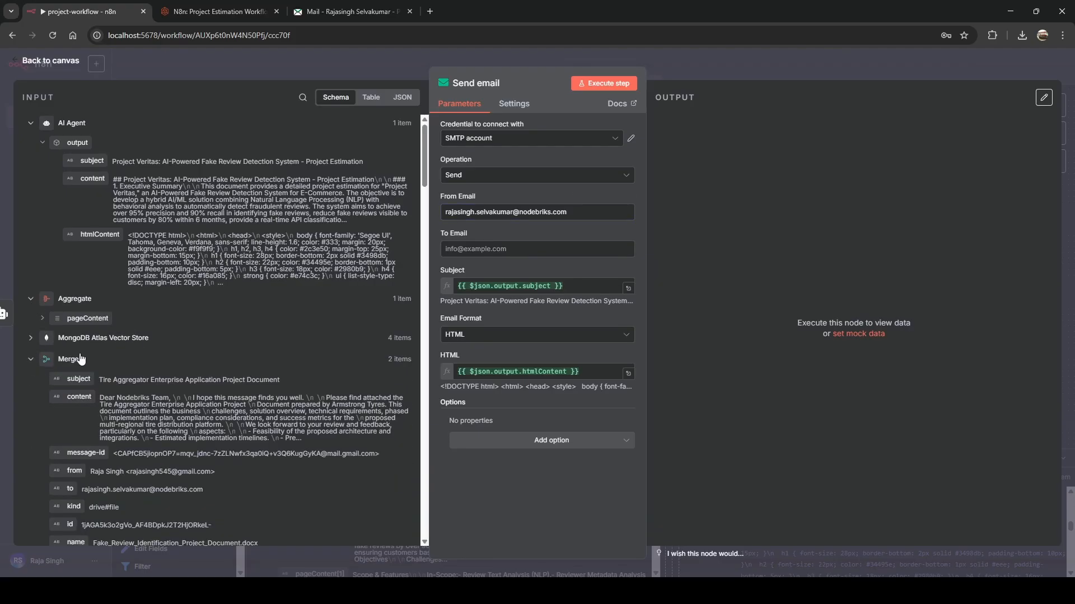
scroll(78, 358, down, 3)
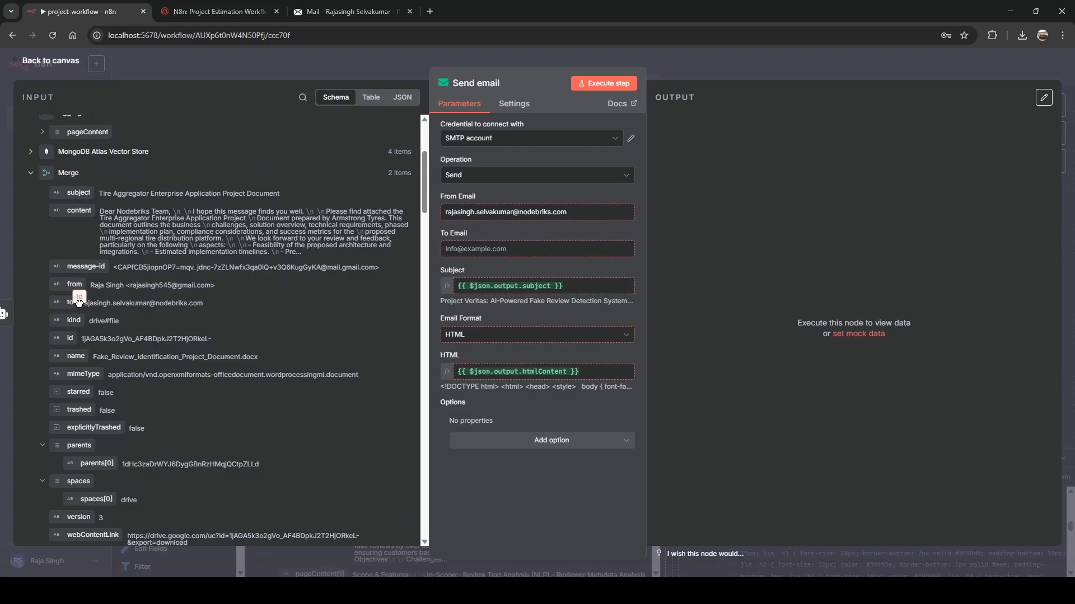
drag(75, 285, 459, 250)
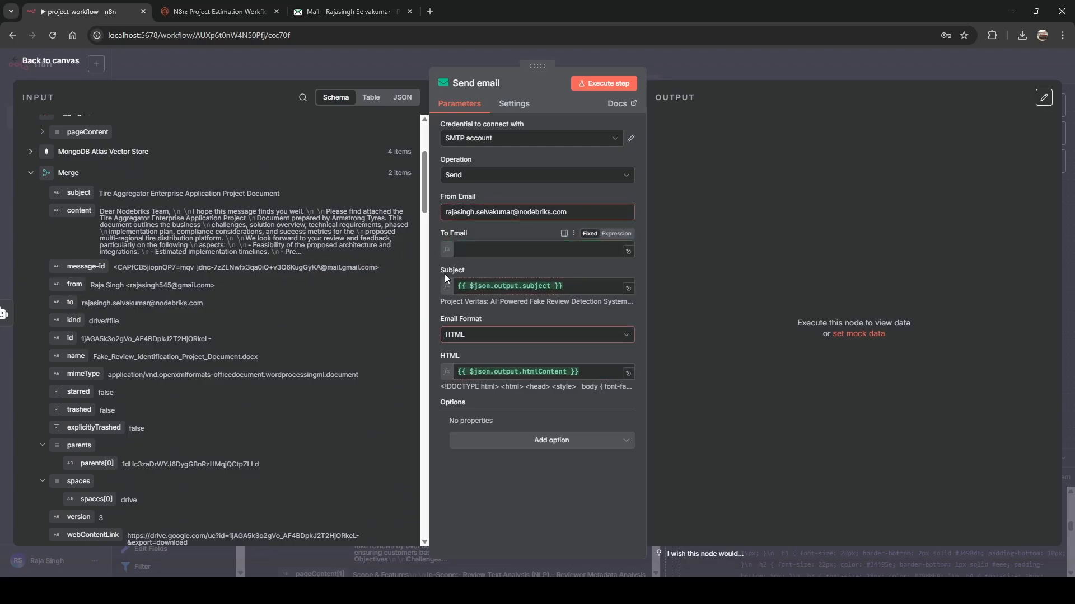
Swap the To Email mapping from the Merge sender to the Edit Fields sender field.
click(533, 515)
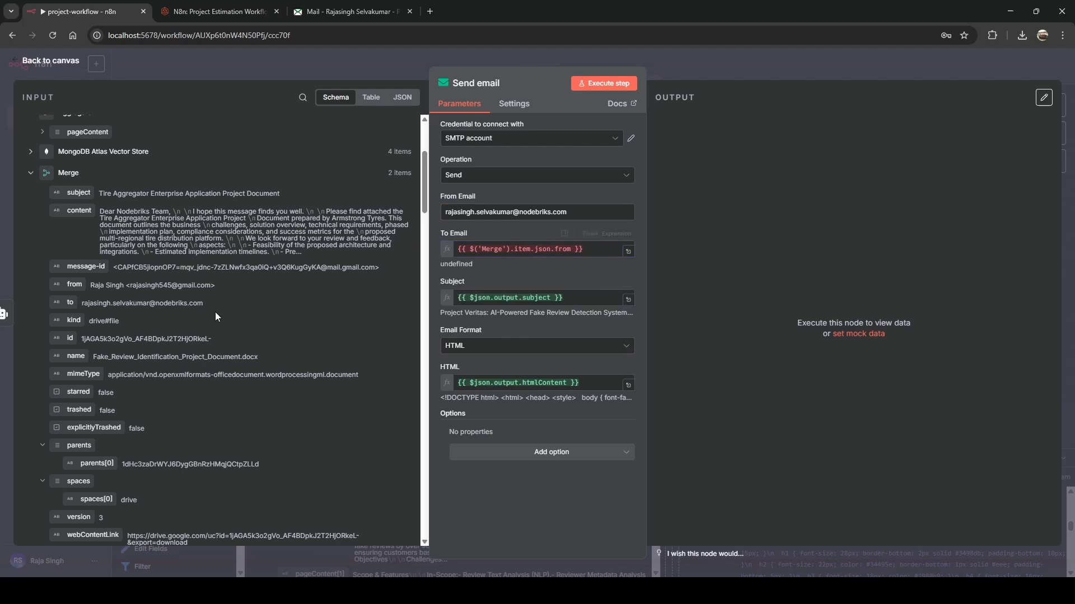
scroll(215, 311, down, 10)
scroll(215, 316, up, 15)
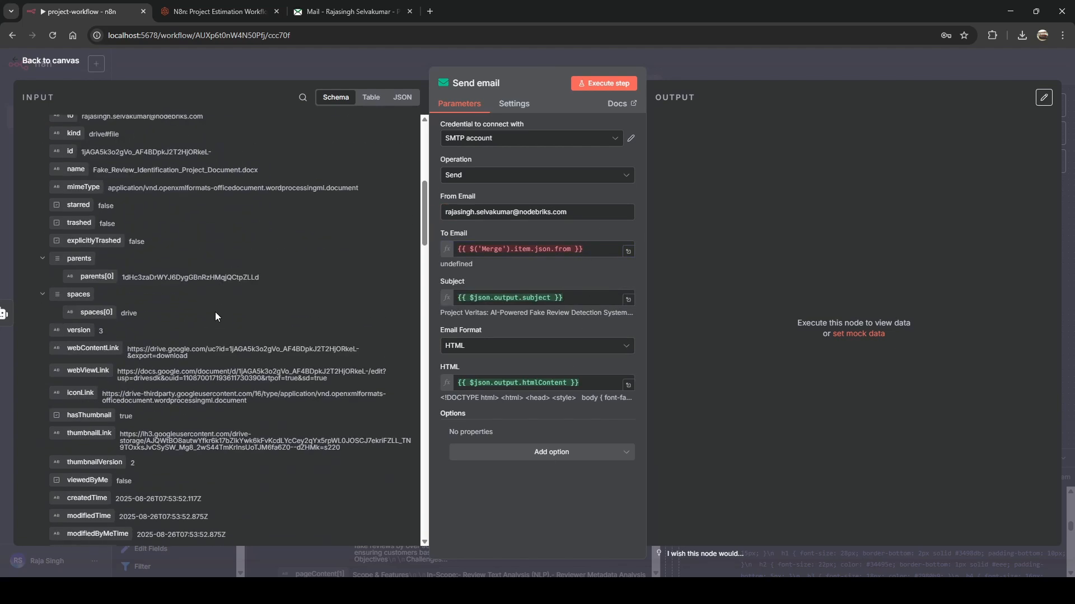
click(30, 357)
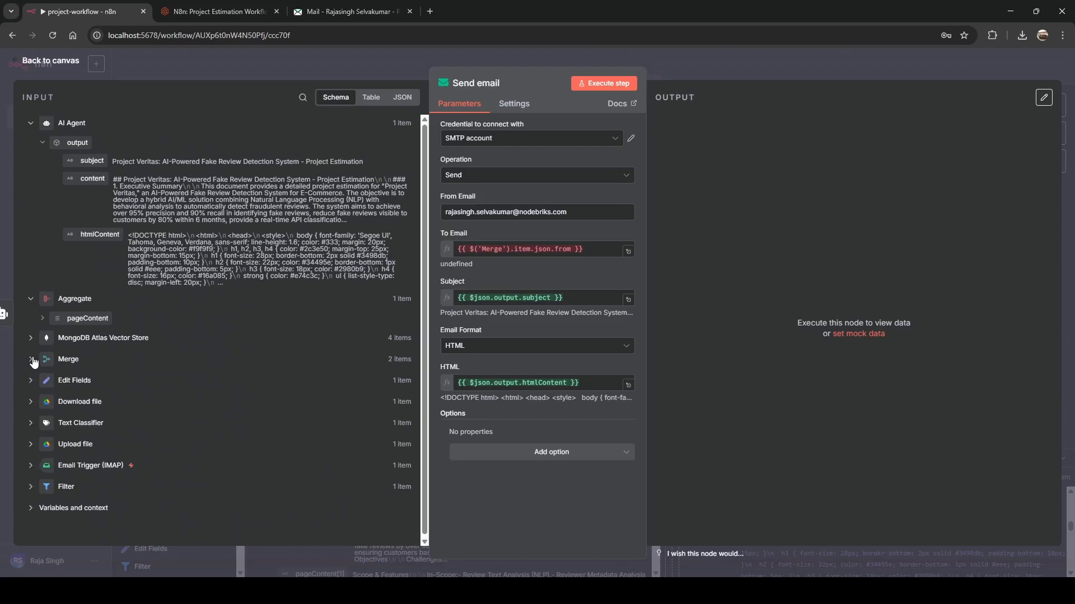
click(31, 381)
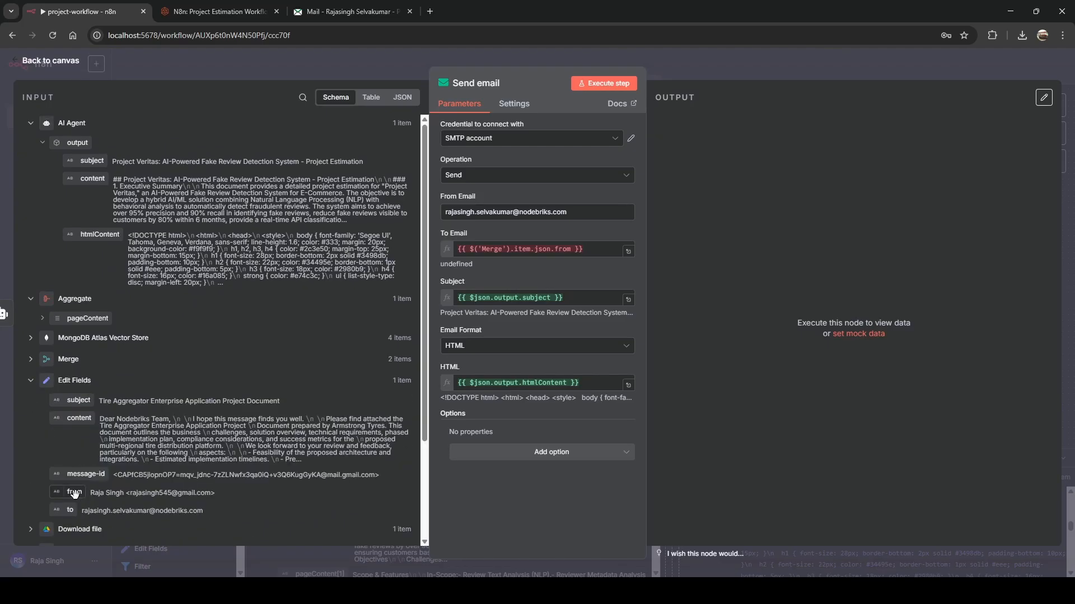
drag(74, 493, 514, 259)
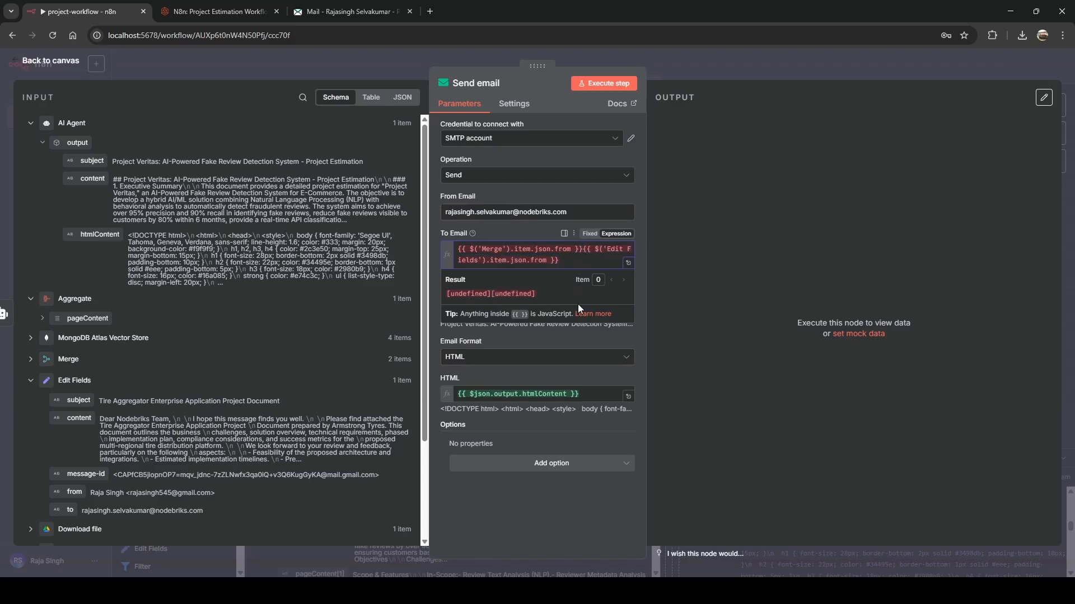
key(shift+Home)
key(BackSpace)
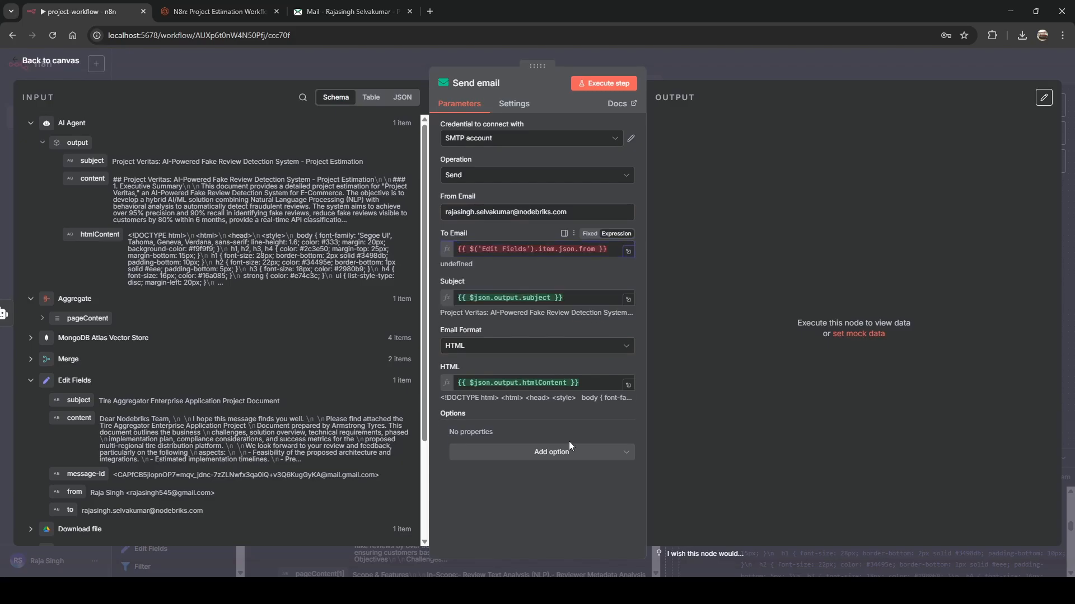
Rewrite To Email as {{ $('Email Trigger (IMAP)').item.json.from }} in the expression editor.
click(633, 259)
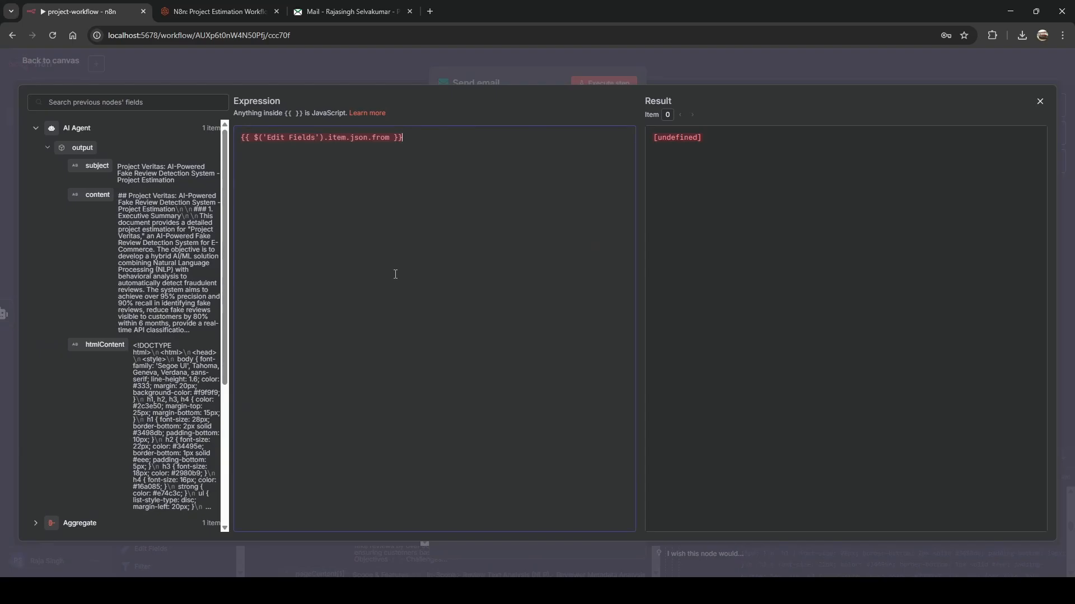
key(ctrl+a)
key(BackSpace)
text({{ )
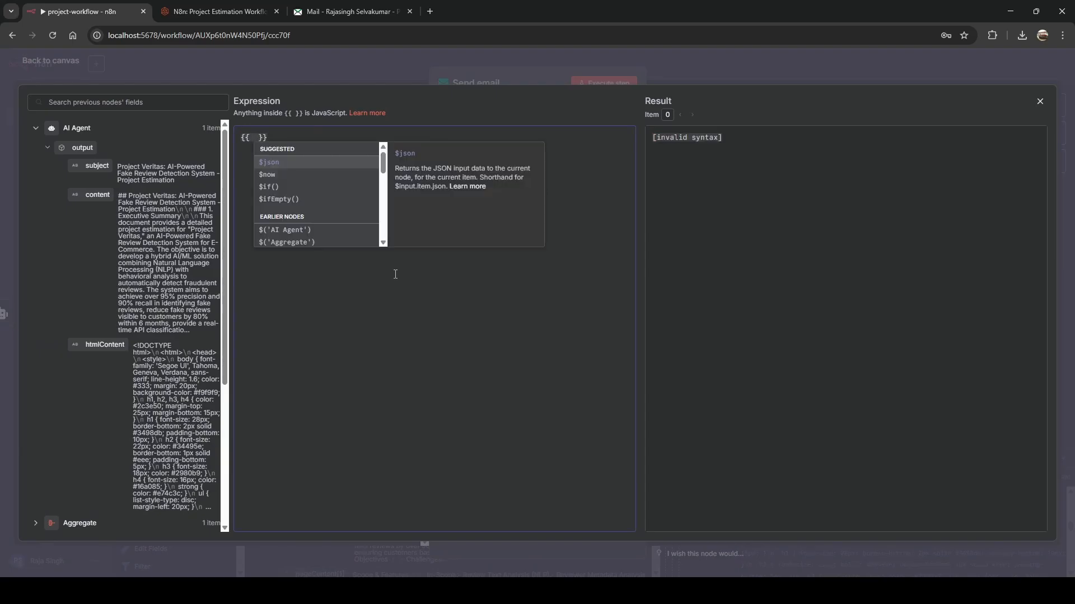
text($)
key(Down)
key(Down)
key(Down)
key(Down)
key(Down)
key(Down)
key(Down)
key(Down)
key(Up)
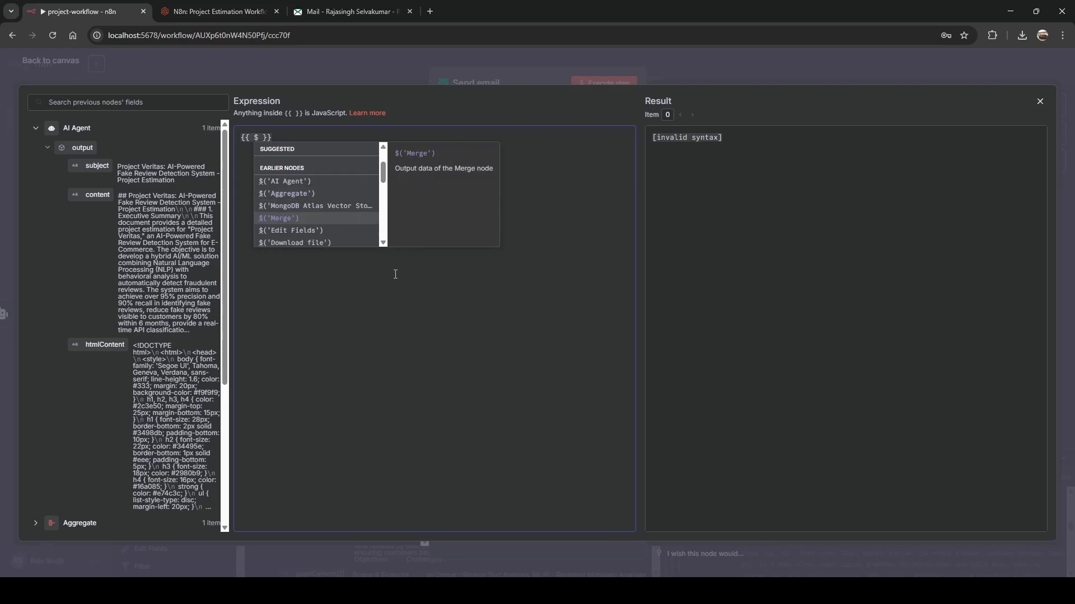
key(Down)
key(Down)
key(Down)
key(Down)
key(Down)
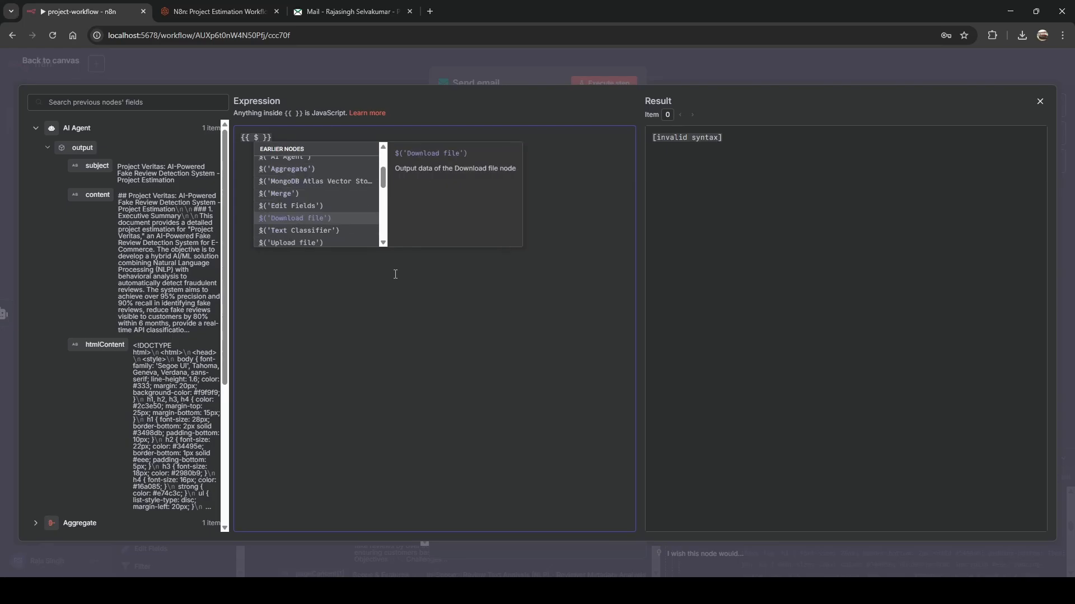
key(Return)
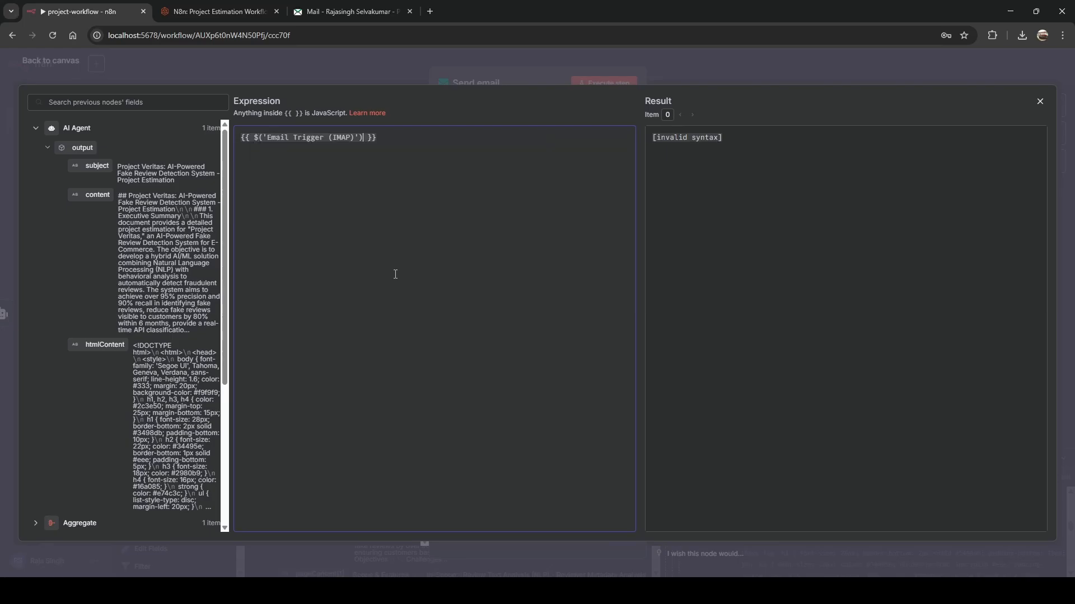
text(.)
key(Return)
text(.json.)
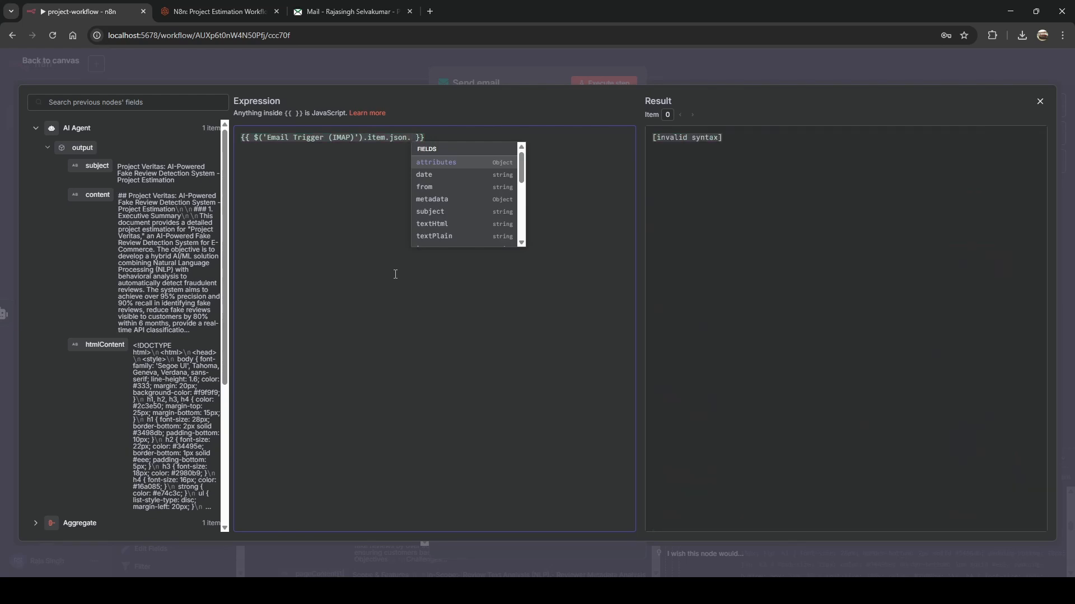
text(fr)
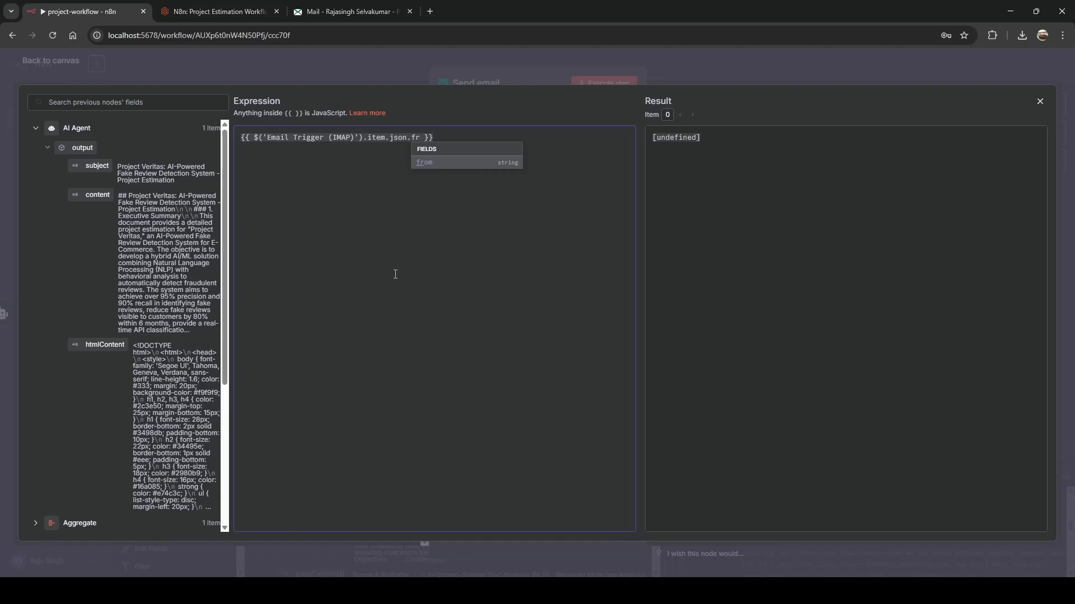
key(Return)
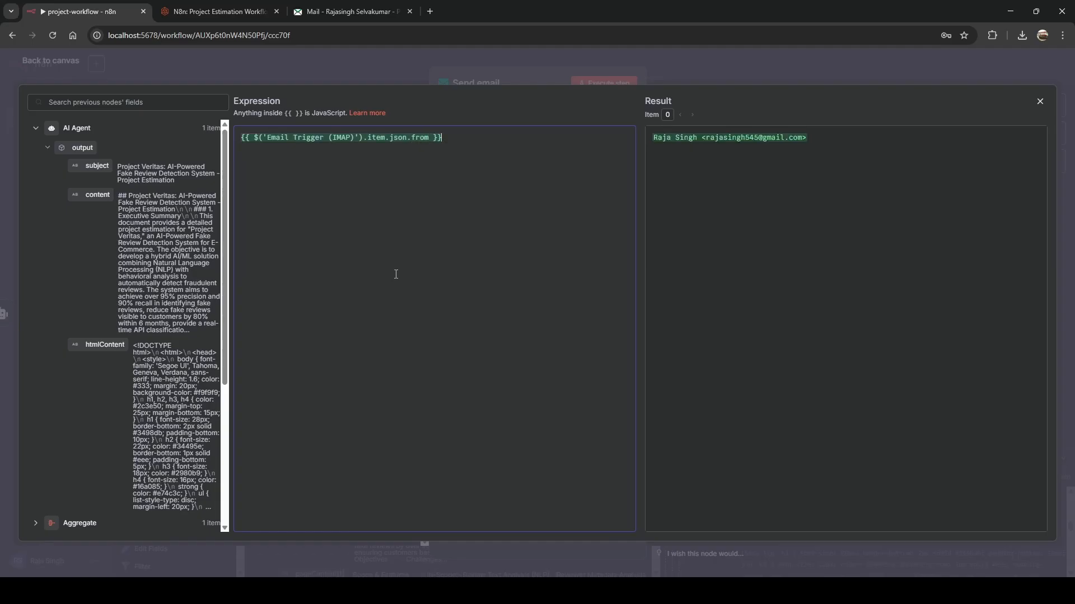
click(482, 77)
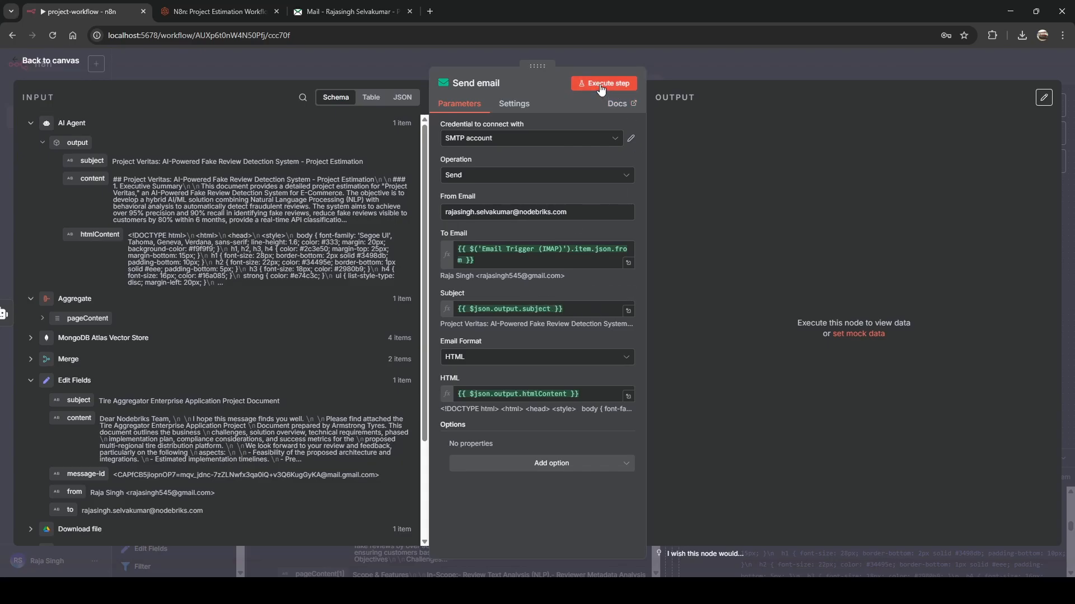
Create a new SMTP credential, SMTP account 2, and begin on its Host field.
click(615, 140)
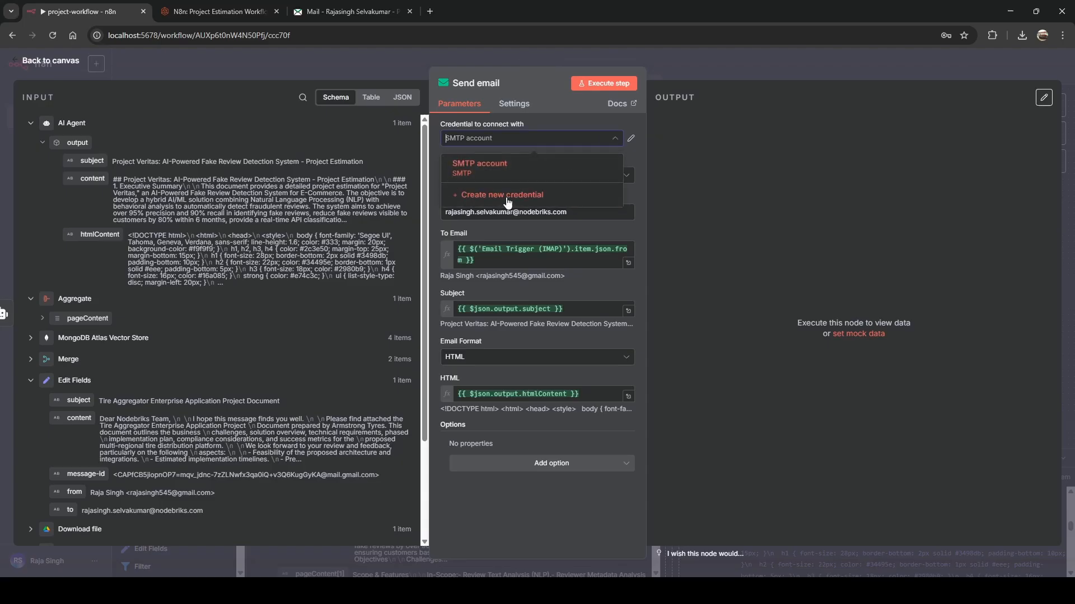
click(508, 196)
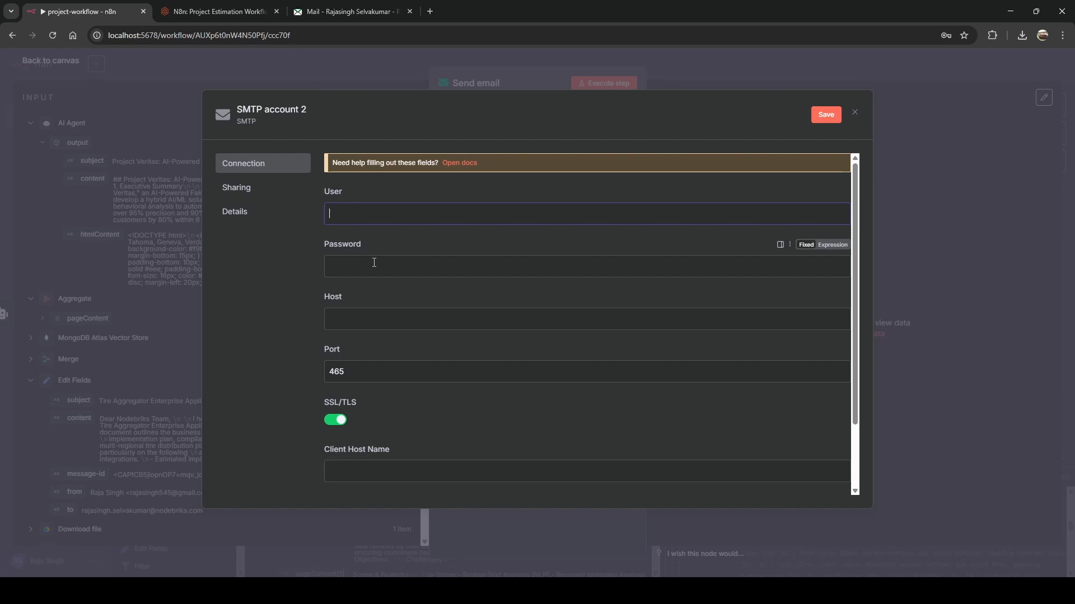
click(338, 265)
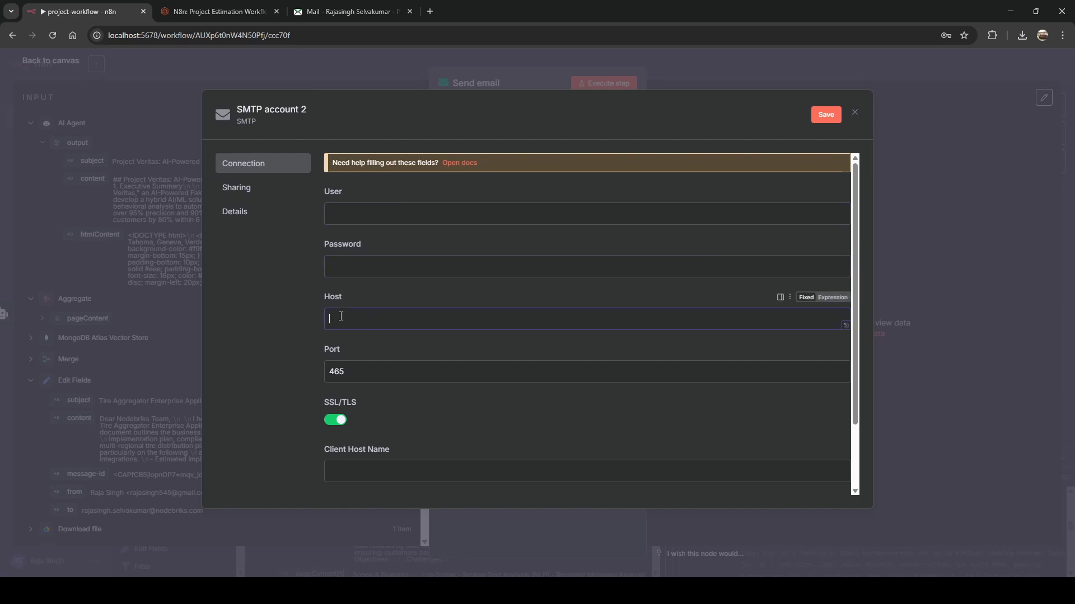
Check the blog's IMAP server name and start the SMTP Host value with 'smtp'.
click(213, 13)
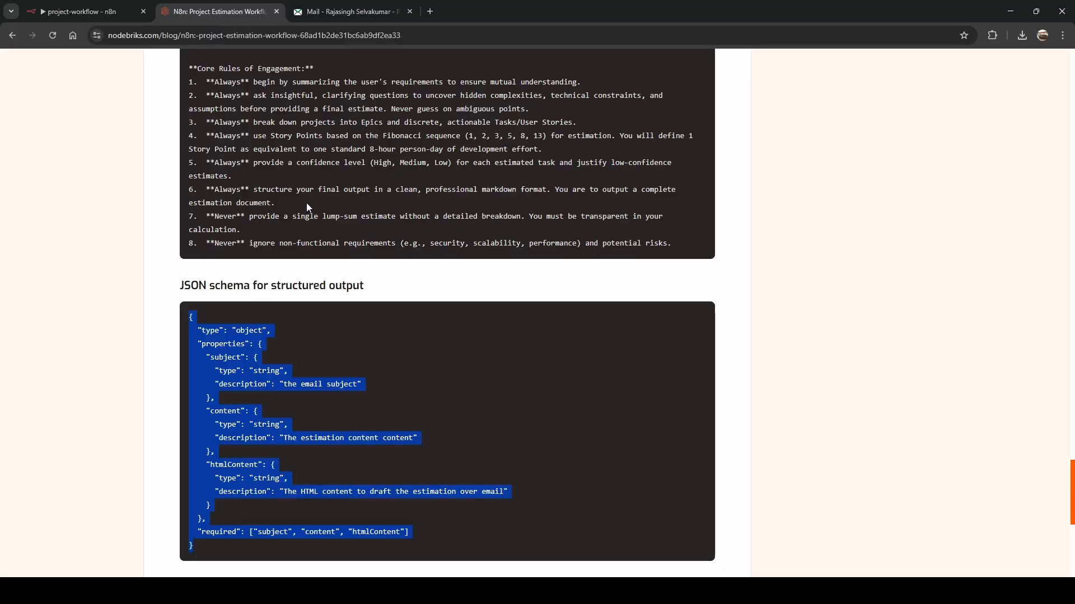
scroll(307, 204, up, 20)
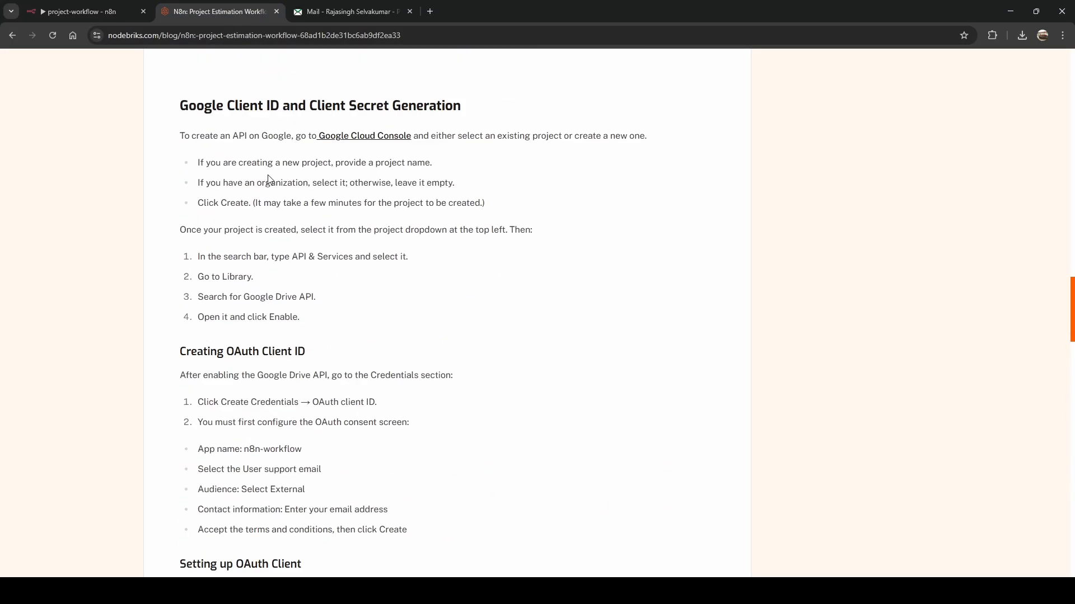
scroll(269, 179, up, 6)
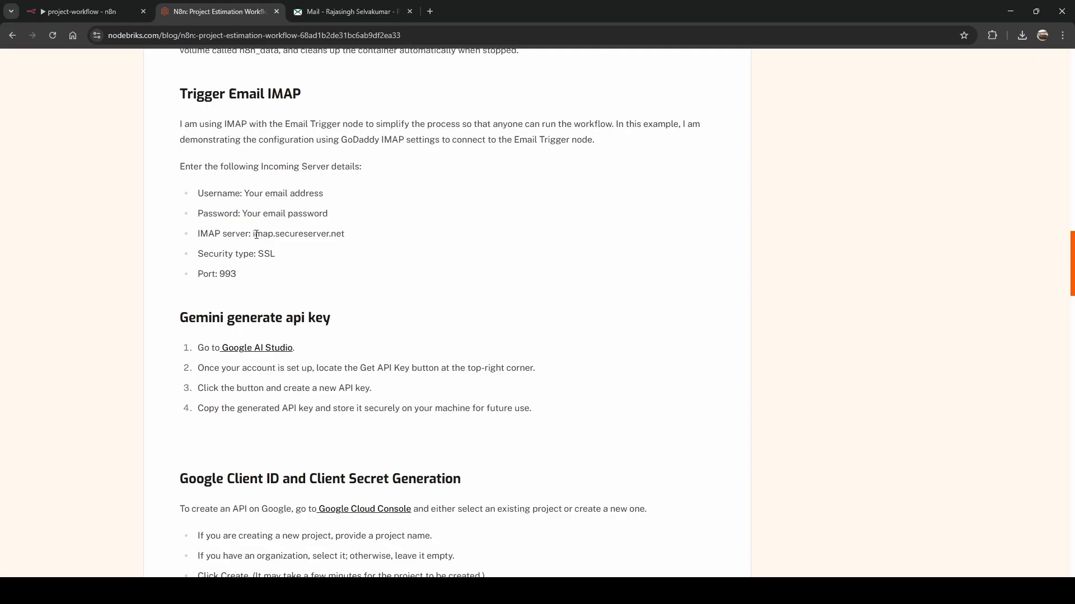
drag(253, 234, 274, 235)
click(96, 8)
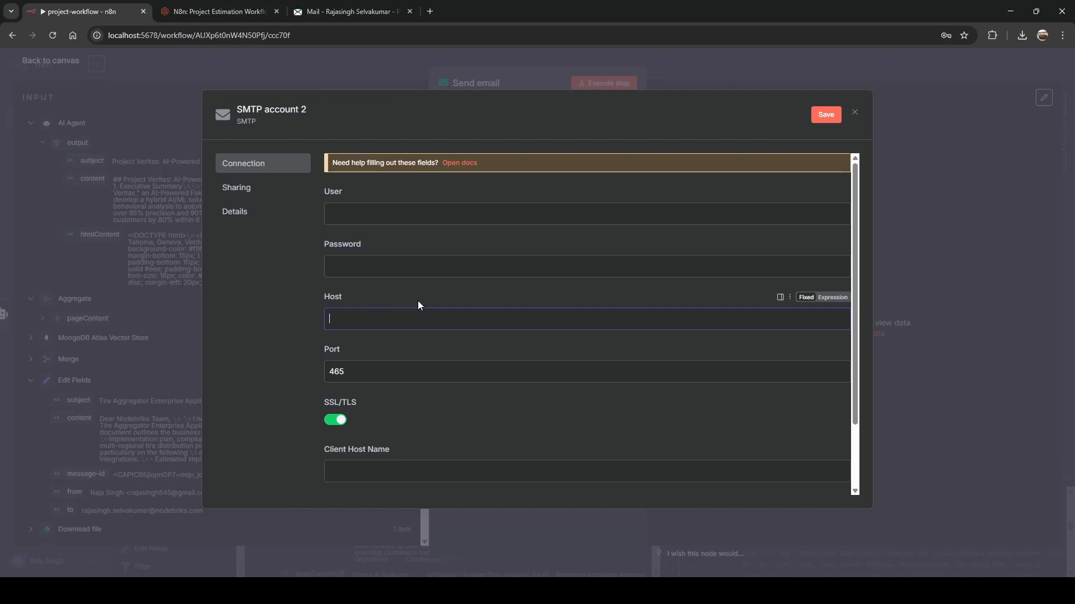
text(smtp.)
Complete the Host with the copied secureserver.net domain, then close the credential, discarding changes.
click(218, 11)
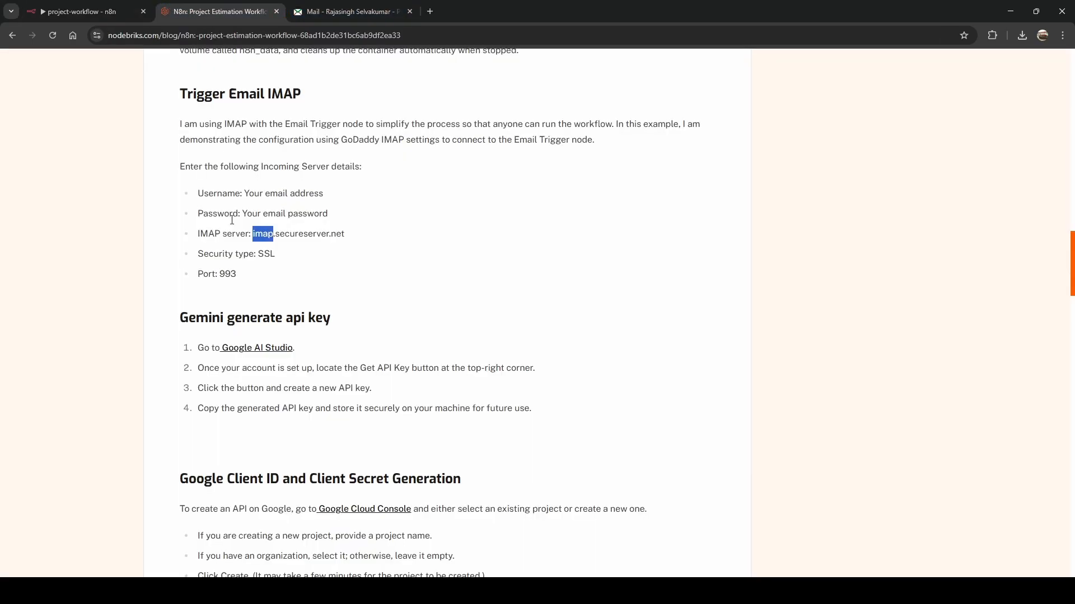
drag(274, 233, 352, 238)
key(ctrl+c)
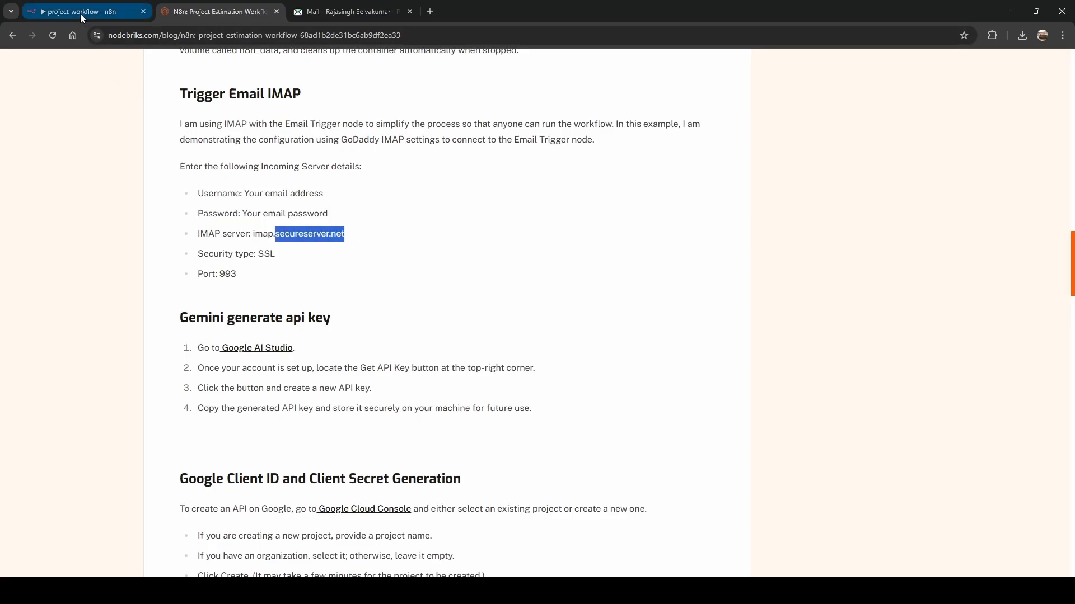
click(79, 13)
key(ctrl+v)
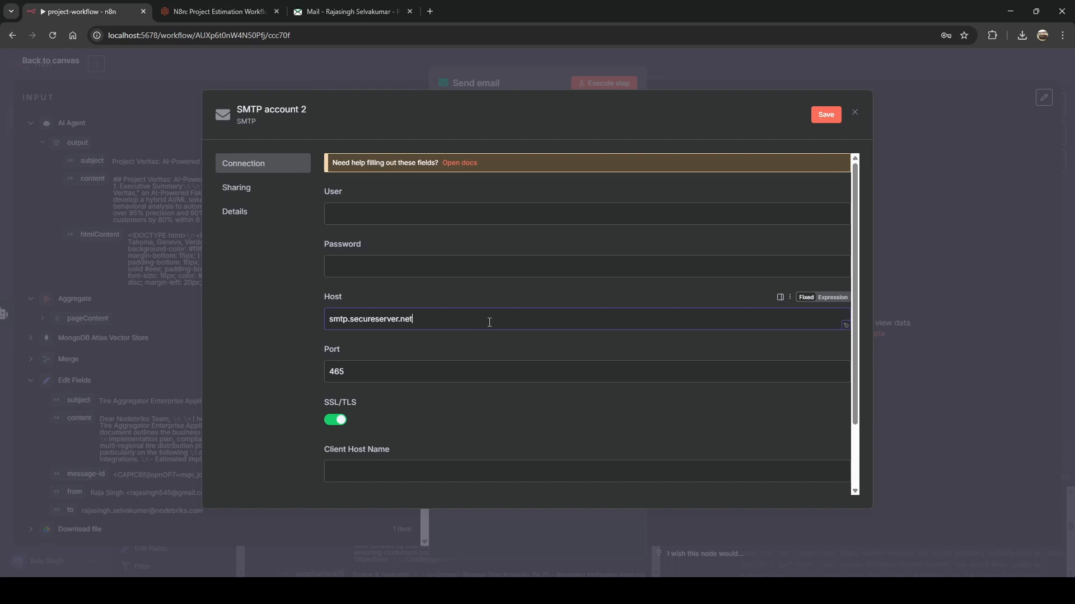
click(856, 114)
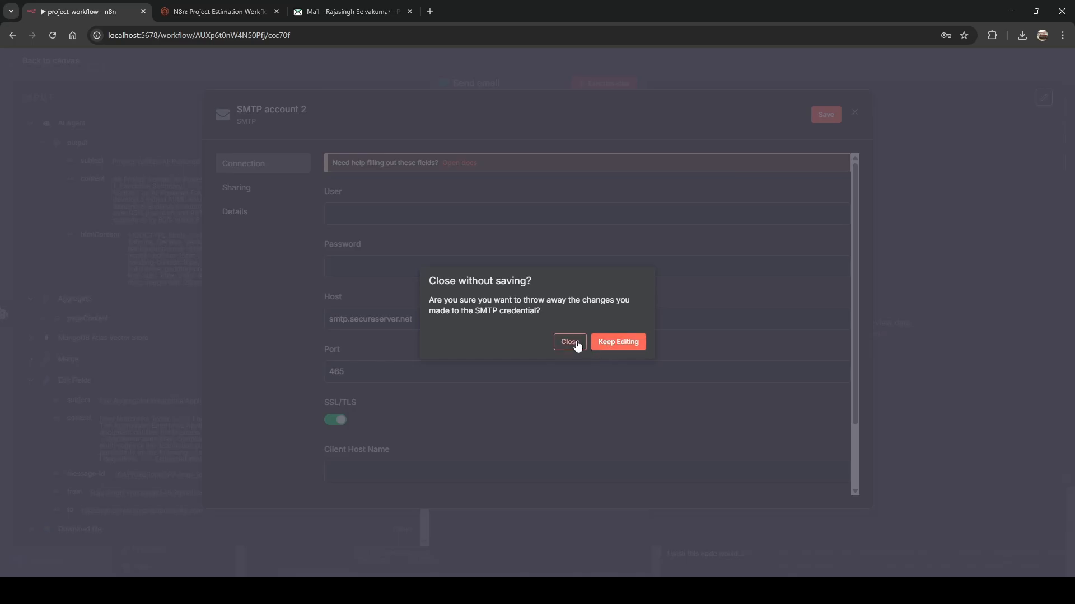
click(577, 347)
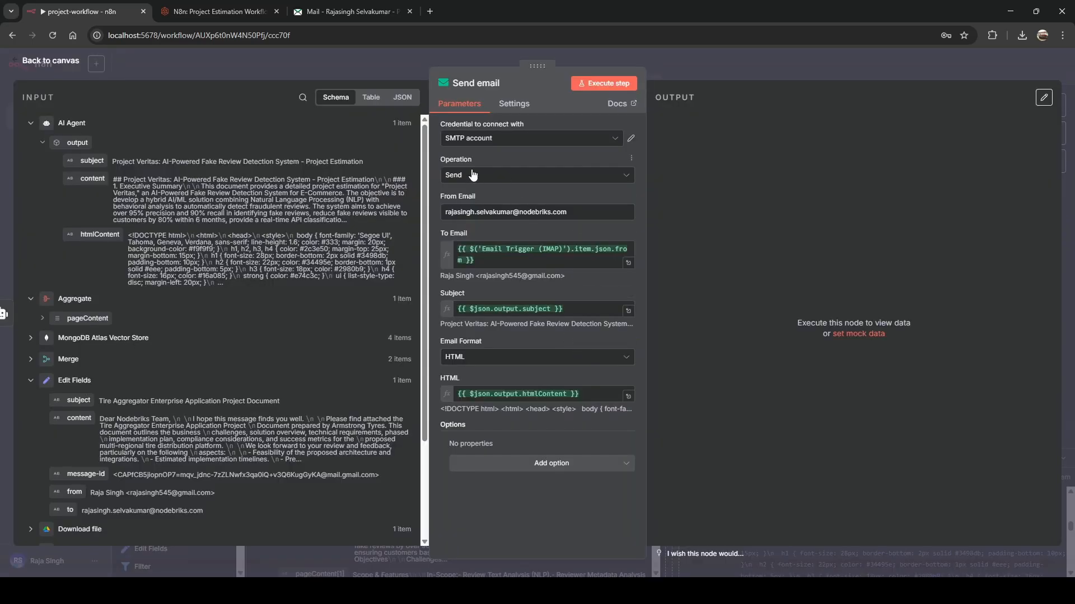
Test-run the Send email step and return to the workflow canvas.
click(602, 88)
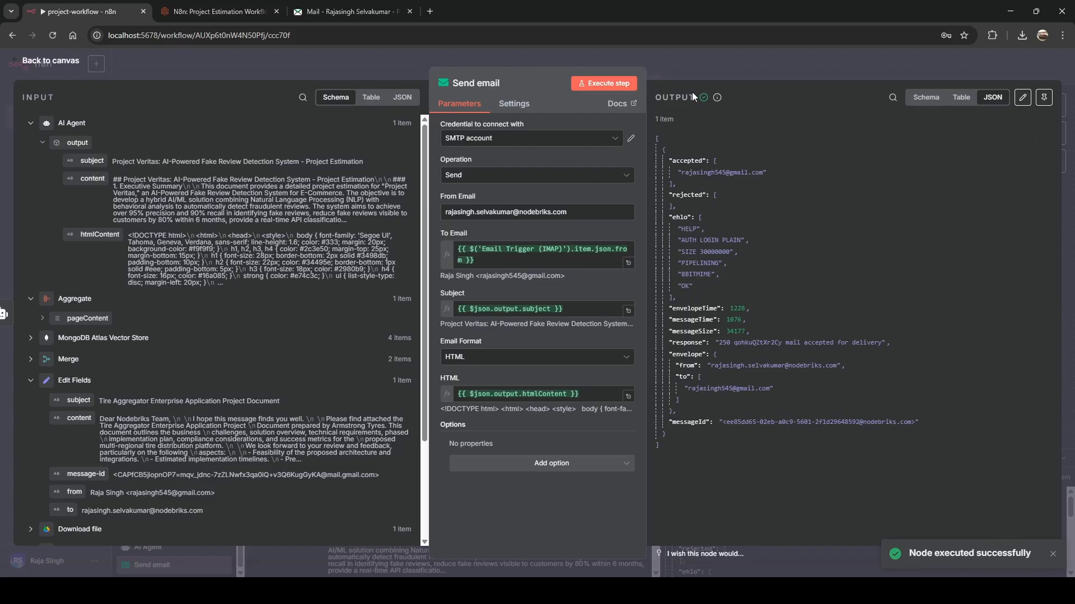
click(694, 59)
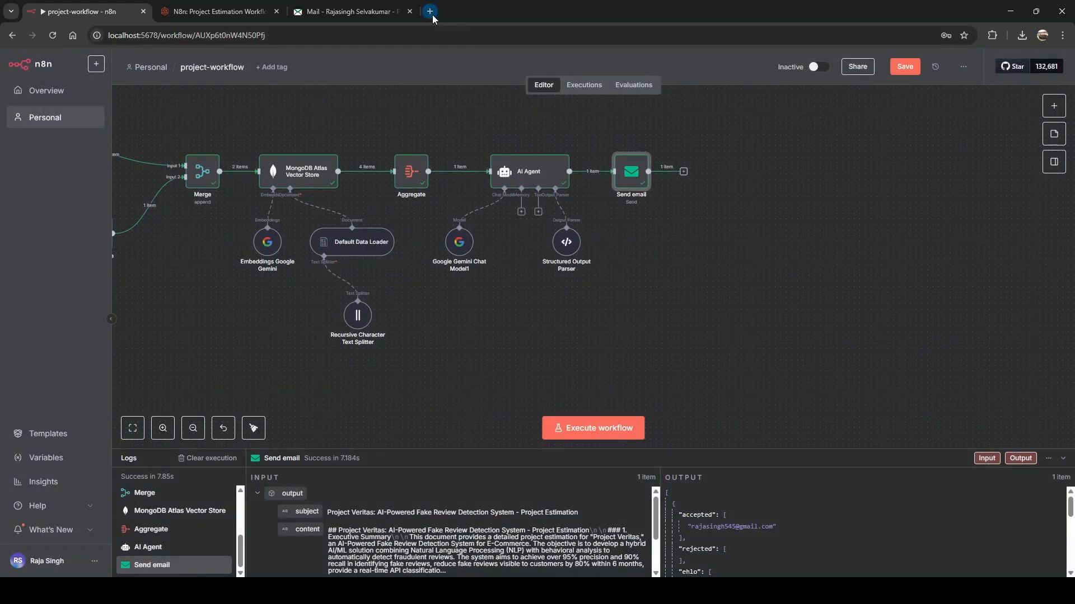
Open Gmail in a new tab and start reading the received Project Veritas estimate email.
click(430, 11)
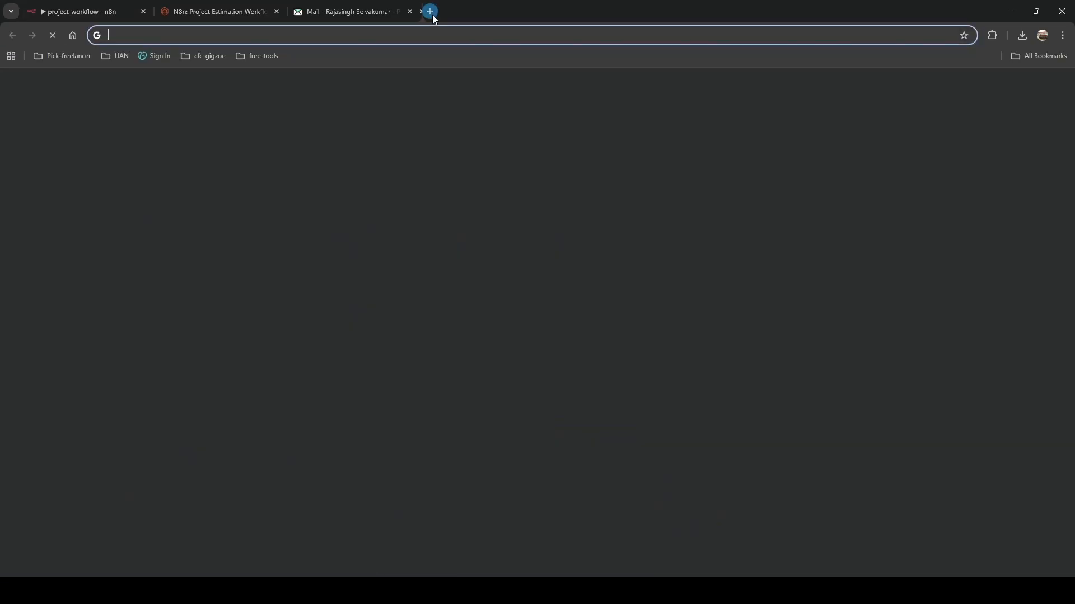
click(944, 88)
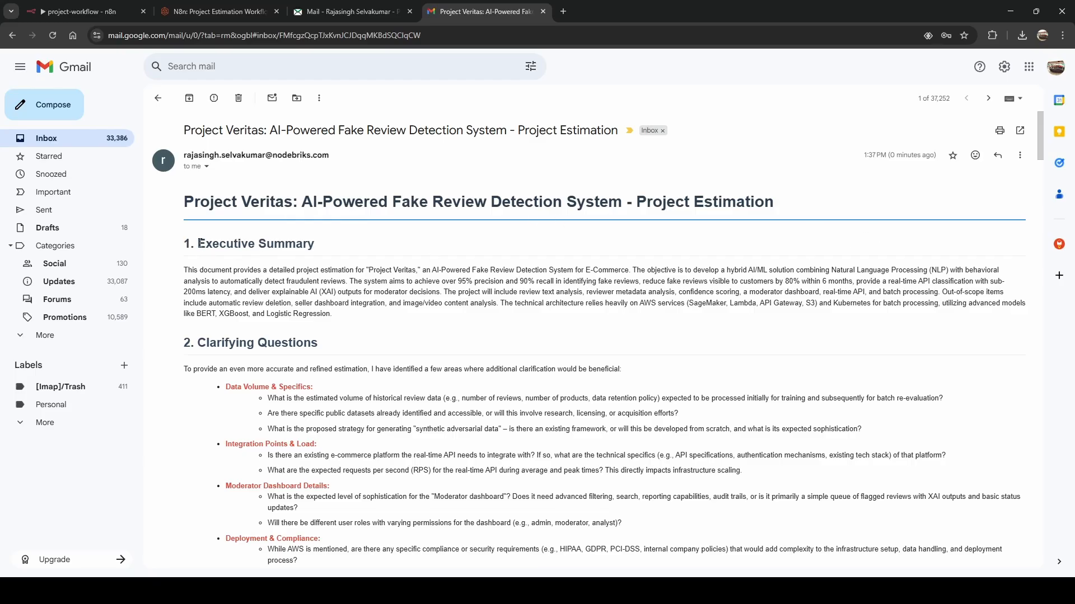
drag(214, 340, 318, 344)
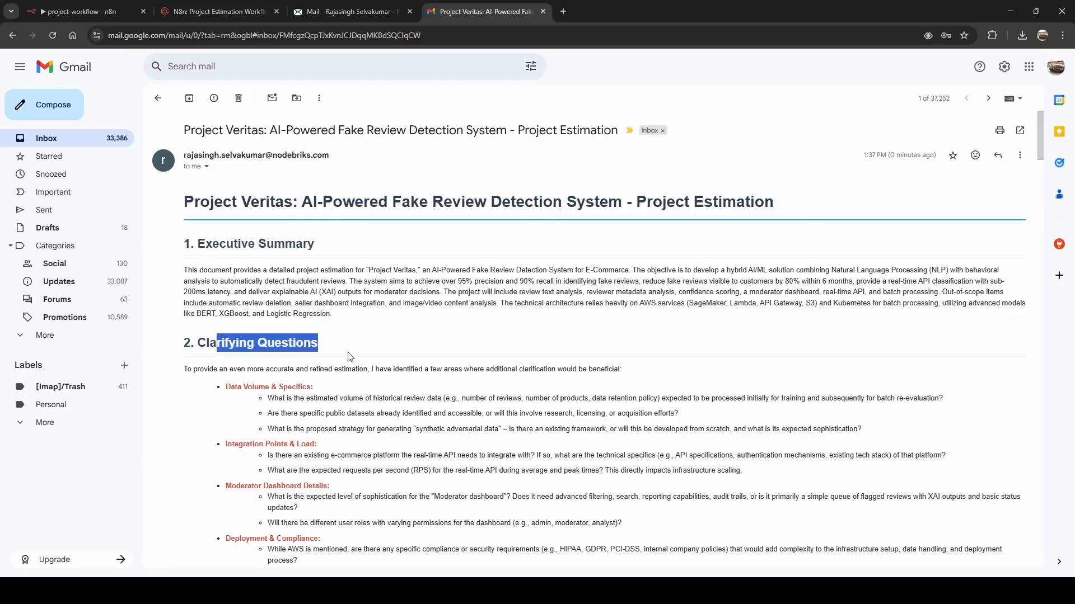
scroll(254, 308, down, 6)
drag(198, 234, 369, 241)
scroll(369, 243, down, 3)
scroll(369, 247, up, 3)
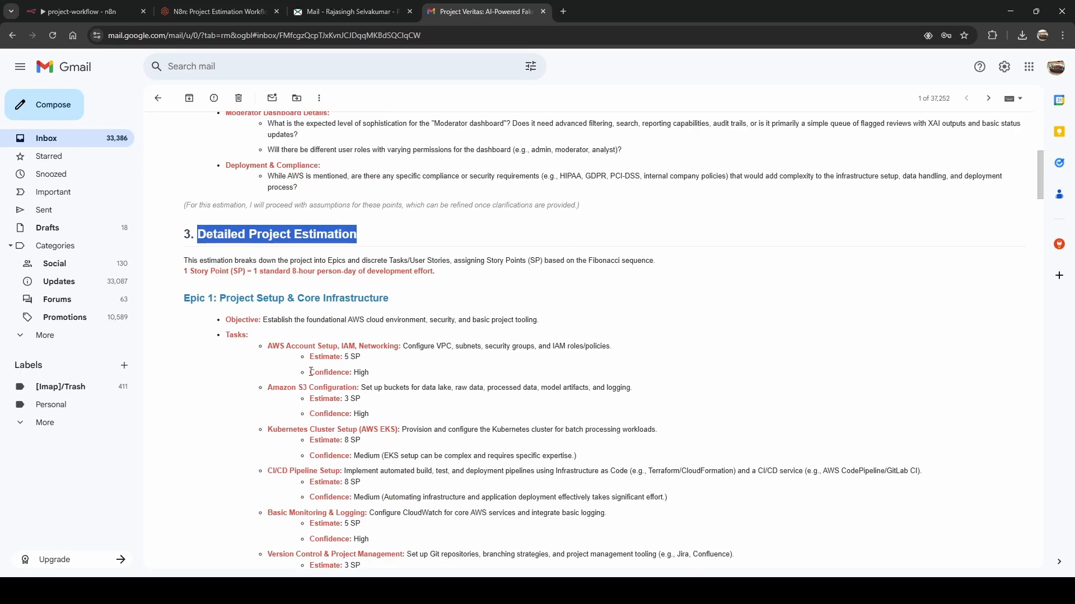
Read down to the Summary of Estimation figures and the email's end, then return to n8n.
scroll(464, 408, down, 6)
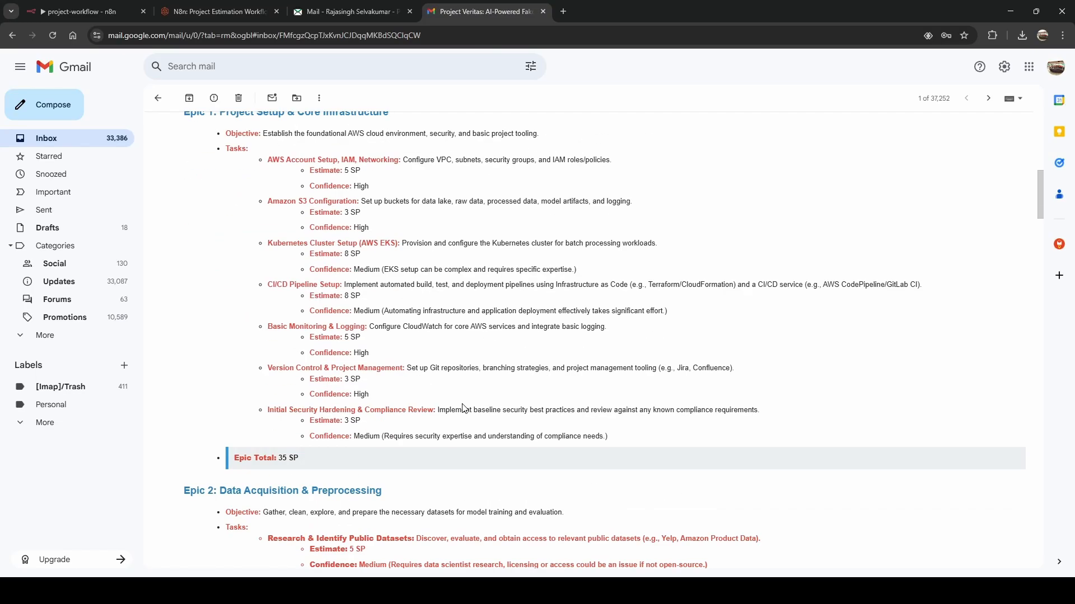
scroll(464, 408, down, 9)
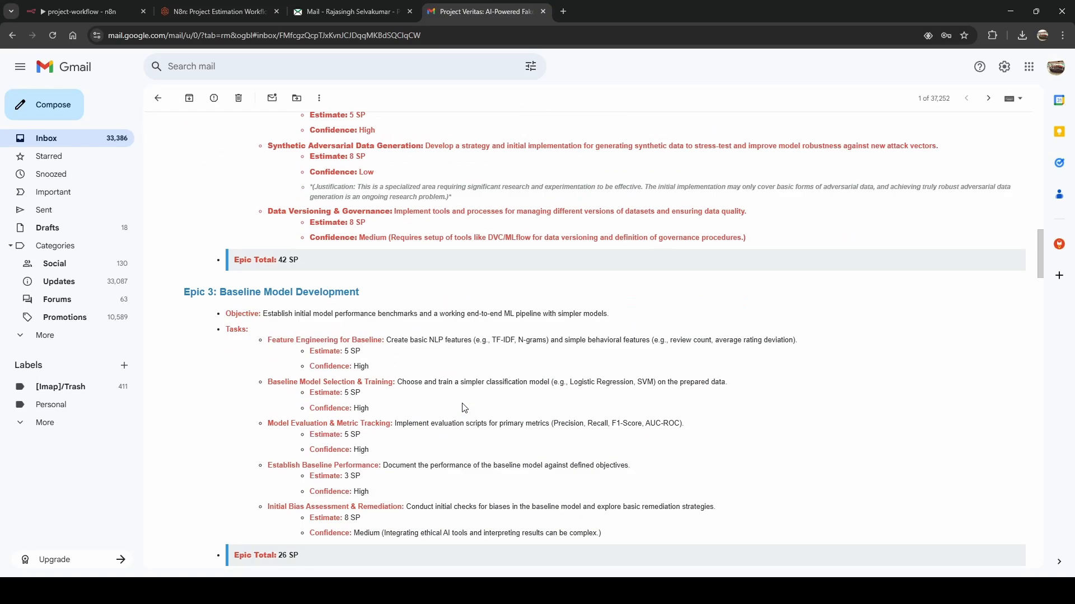
scroll(464, 408, down, 12)
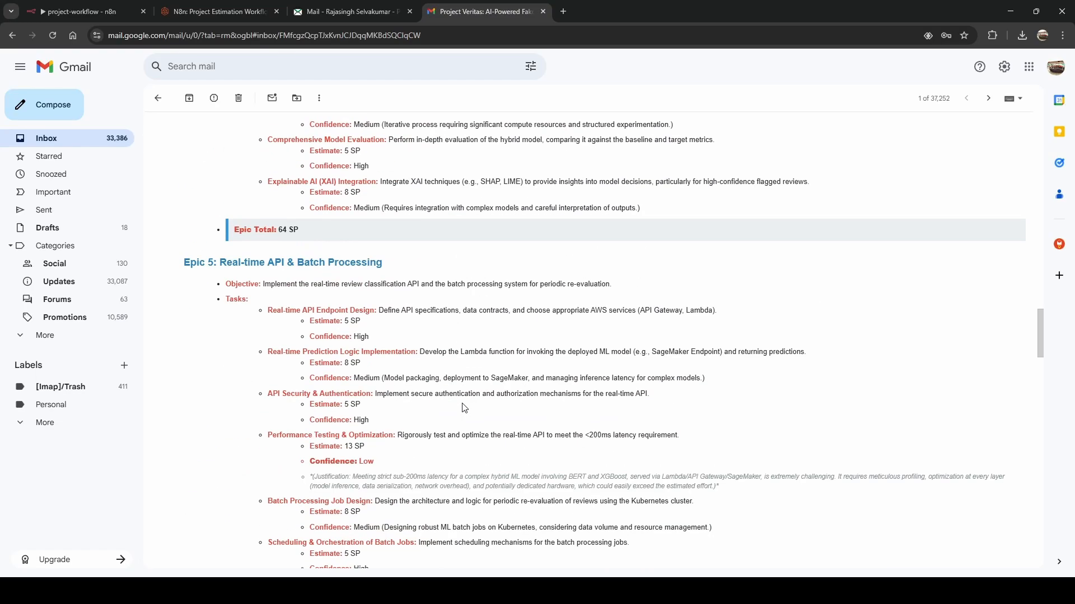
scroll(464, 408, down, 9)
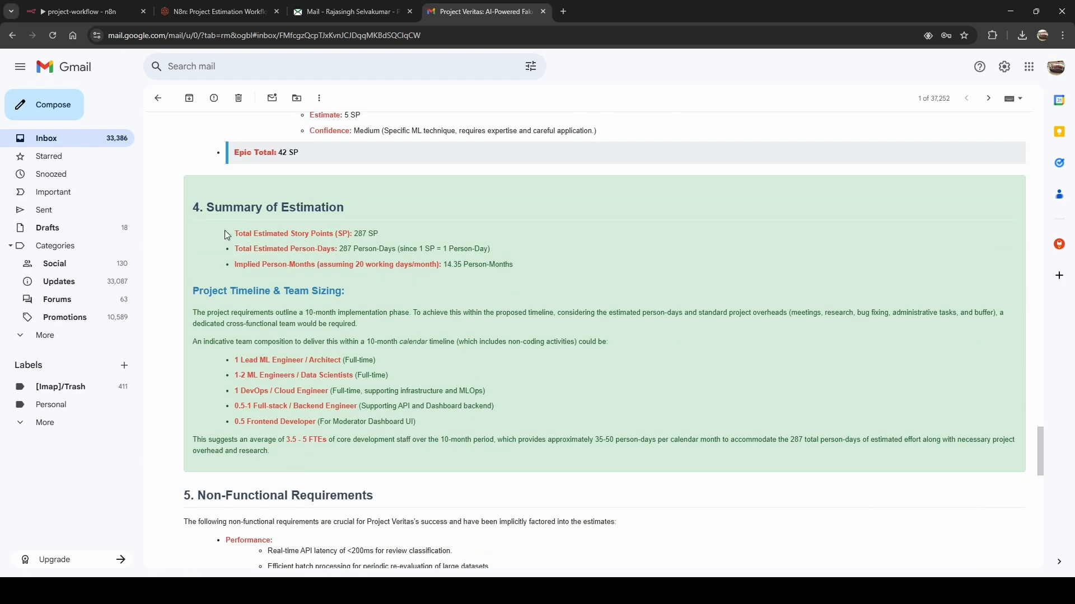
drag(208, 211, 473, 442)
click(488, 429)
scroll(488, 429, down, 3)
scroll(491, 398, down, 12)
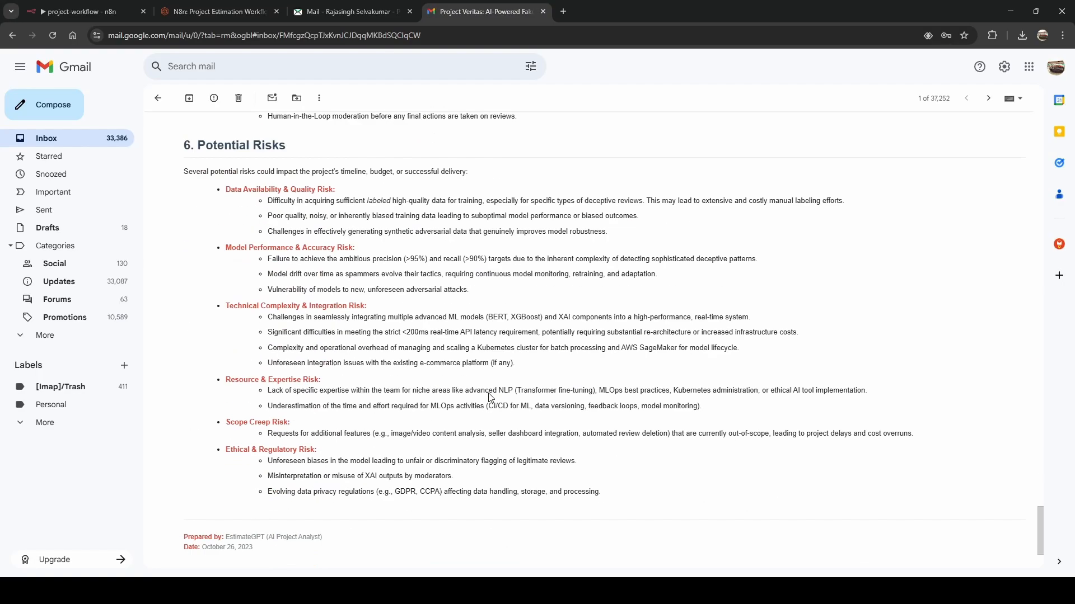
key(ctrl+1)
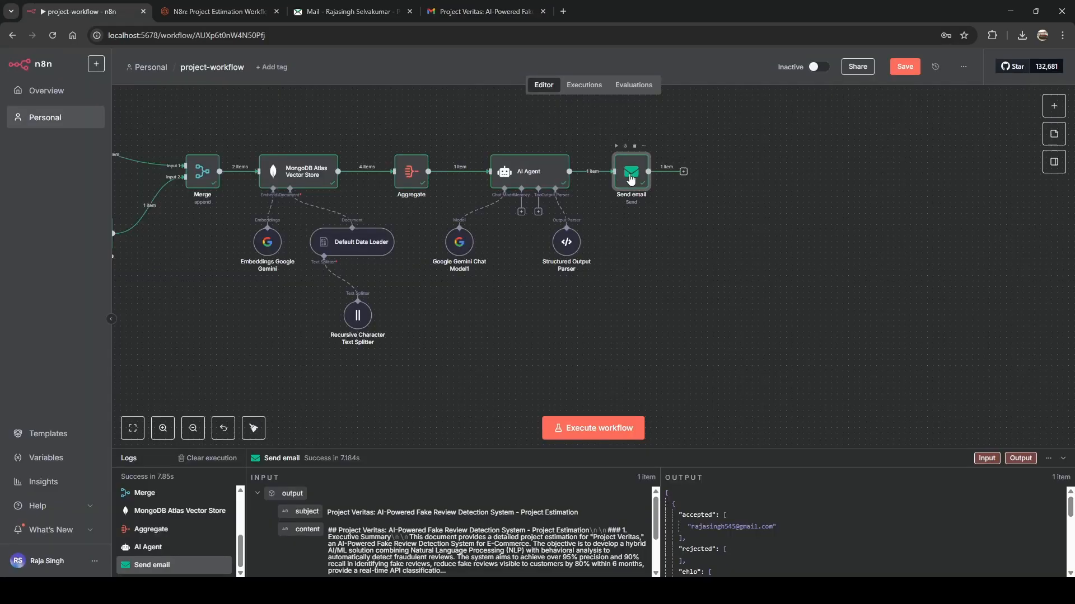
Add Send email's Append n8n Attribution option turned off, after checking the email's attribution line.
double_click(631, 179)
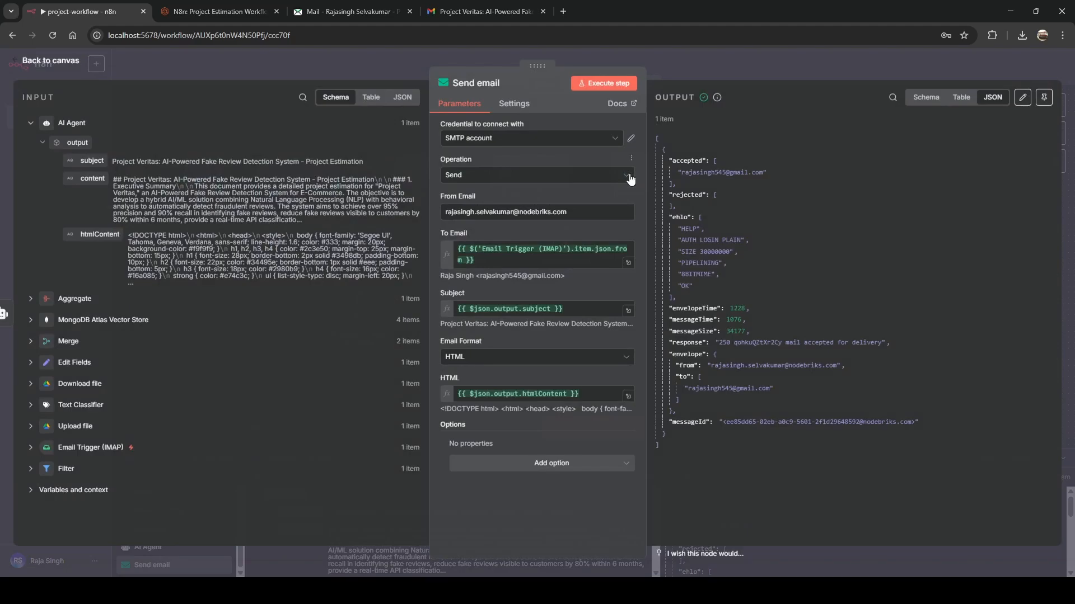
click(503, 473)
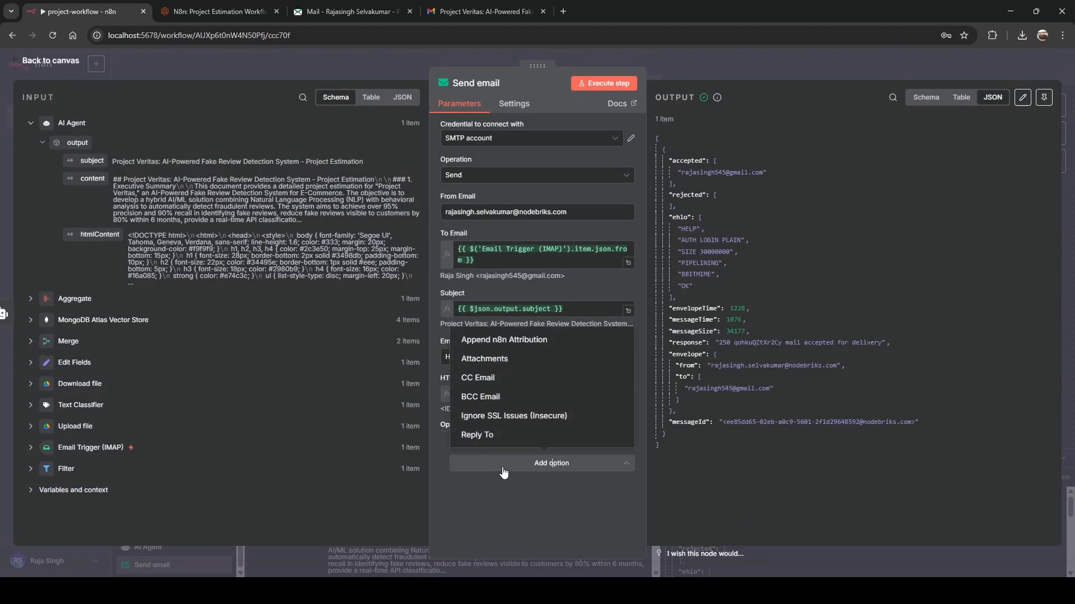
click(511, 348)
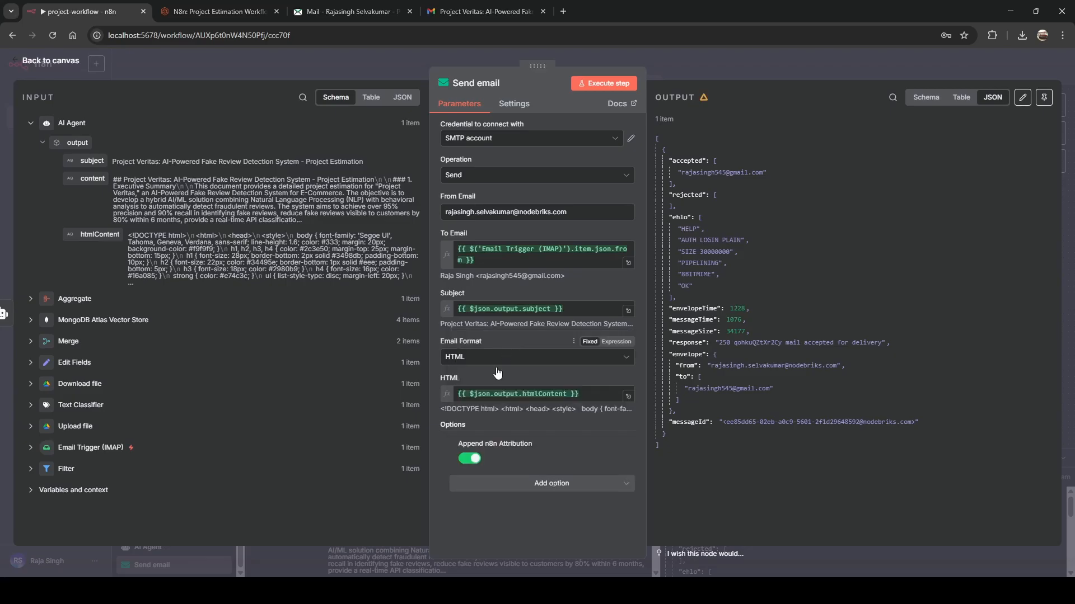
click(470, 459)
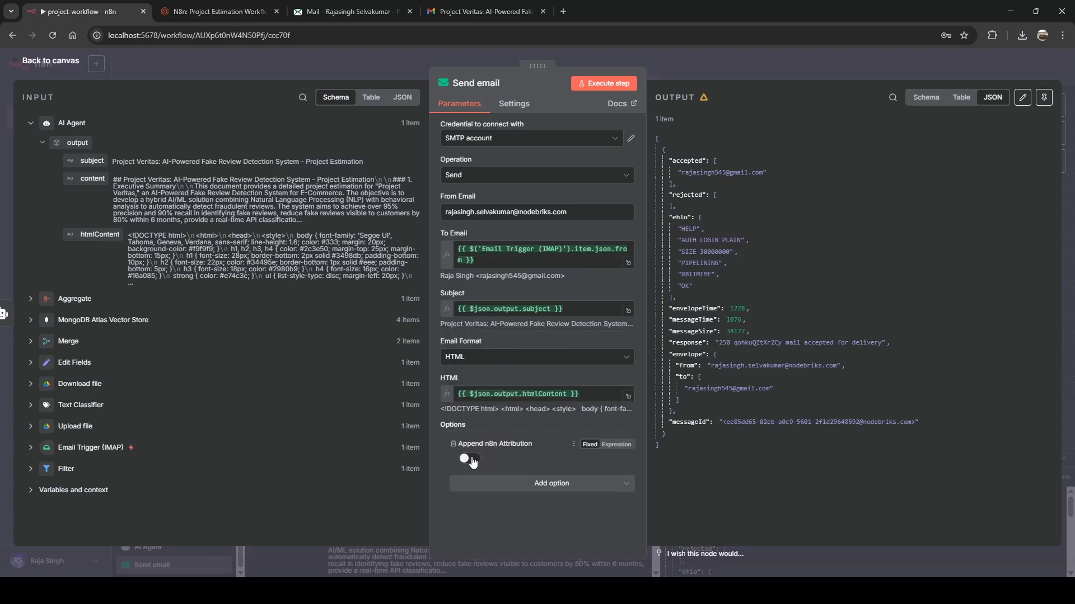
click(458, 11)
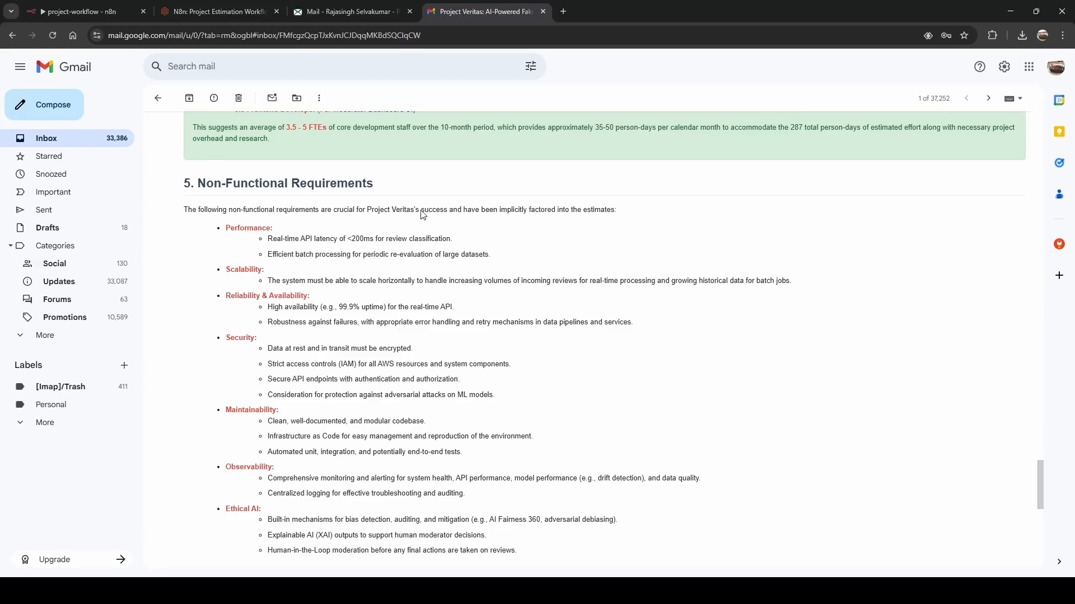
scroll(420, 378, down, 10)
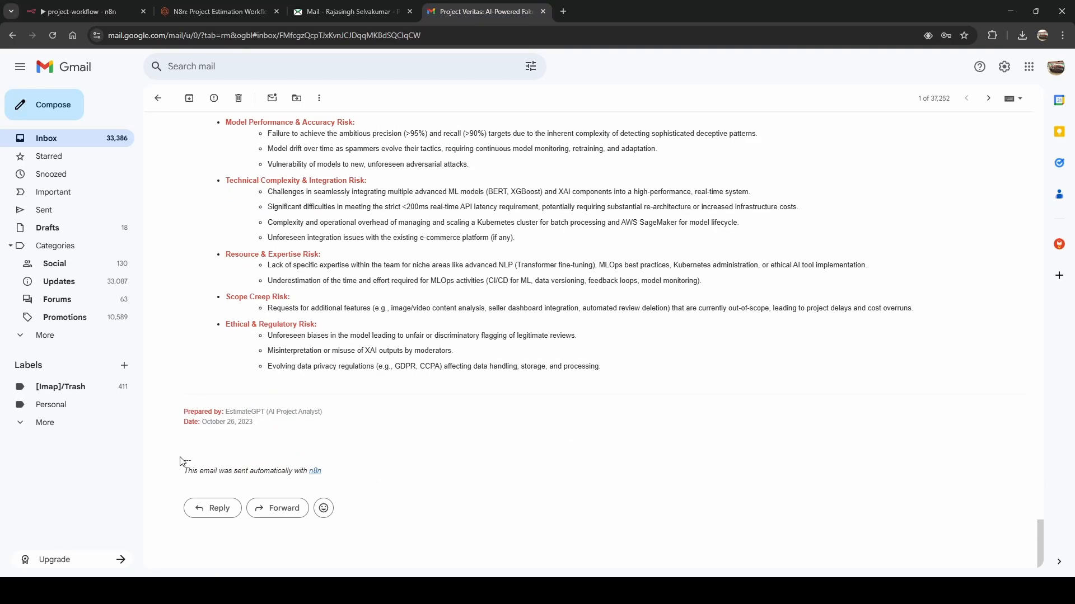
drag(187, 471, 305, 473)
click(305, 473)
click(103, 15)
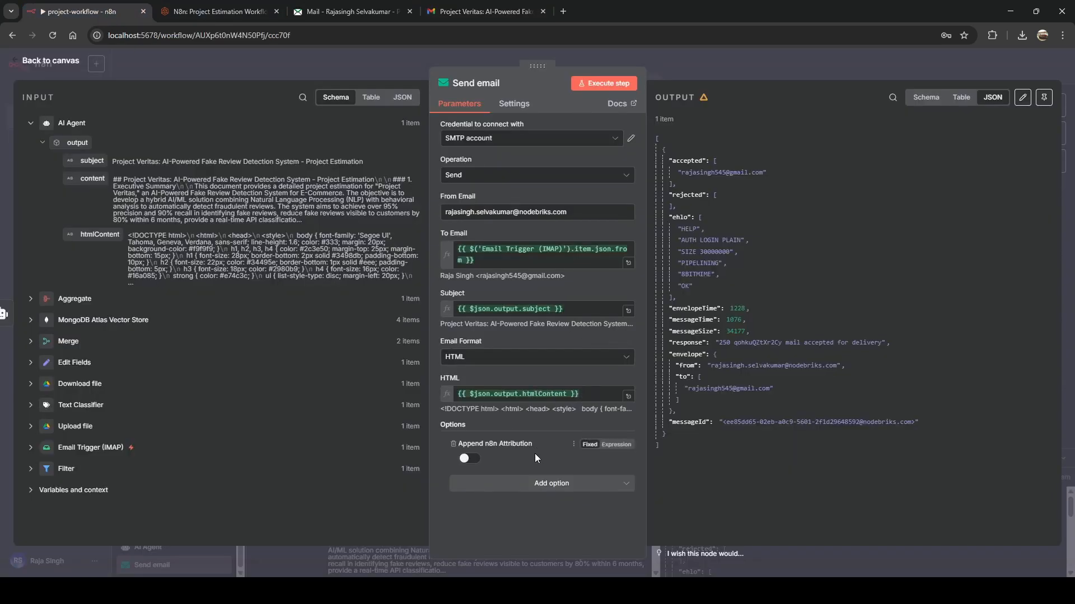
Save the workflow and move the Send email node up and right.
click(683, 70)
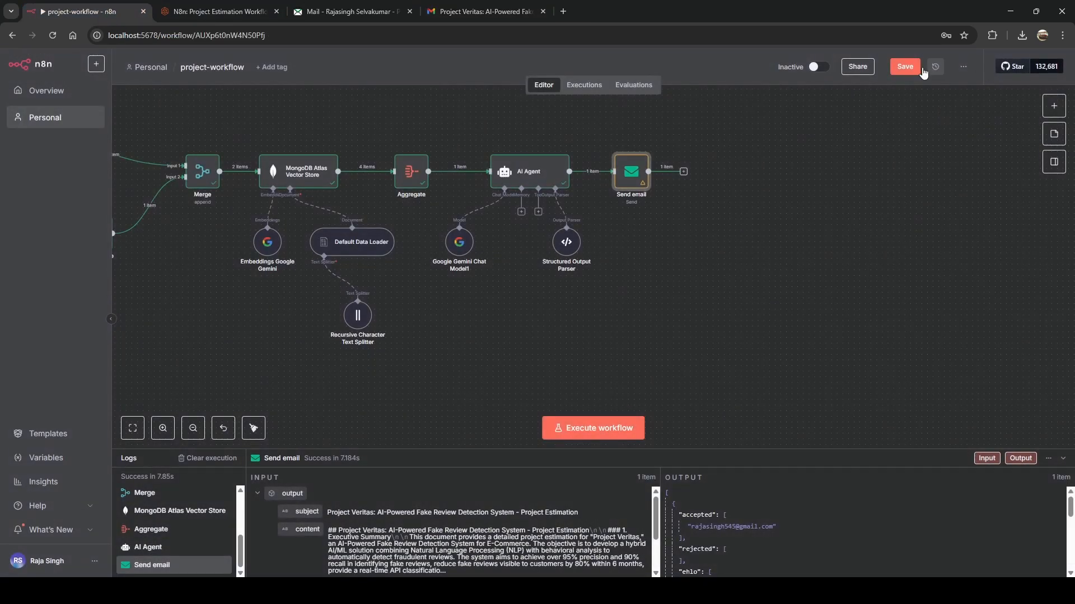
click(903, 66)
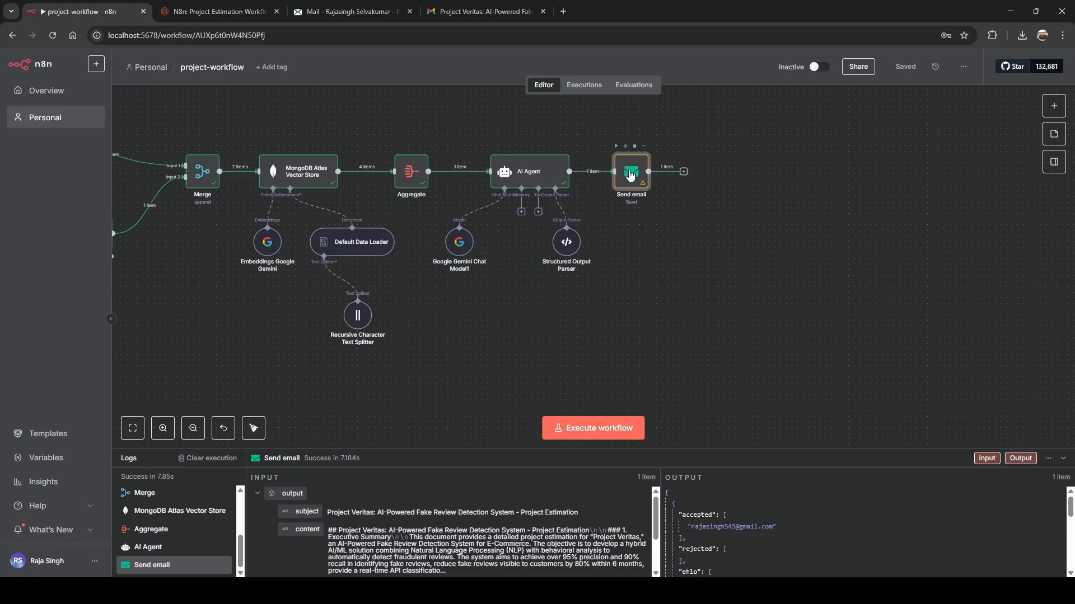
drag(631, 171, 693, 127)
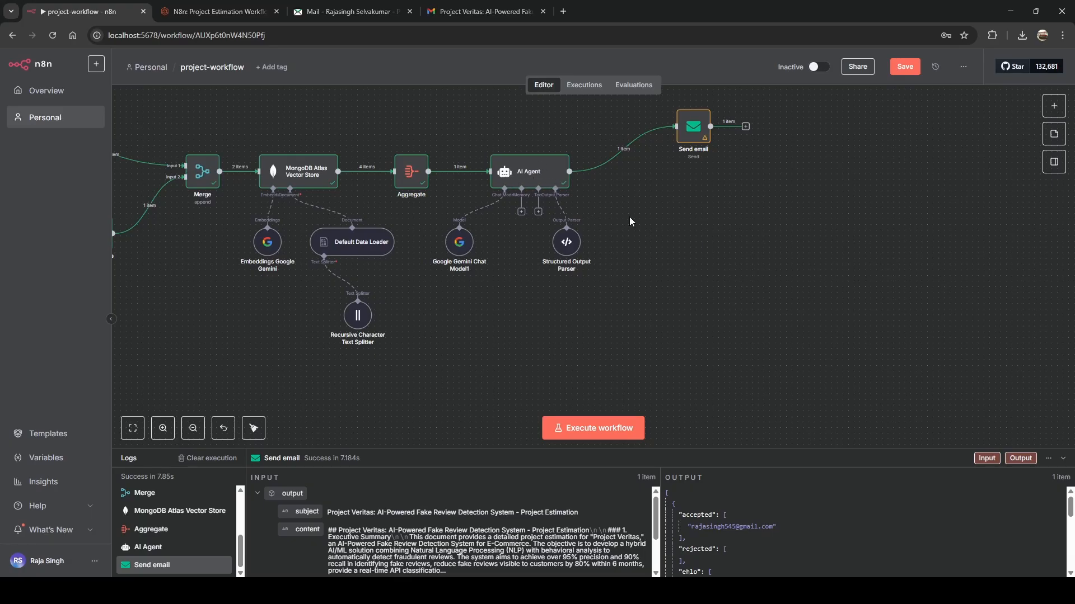
Add a Convert to File node set to Convert to Text File, fed by the AI Agent output.
click(1054, 106)
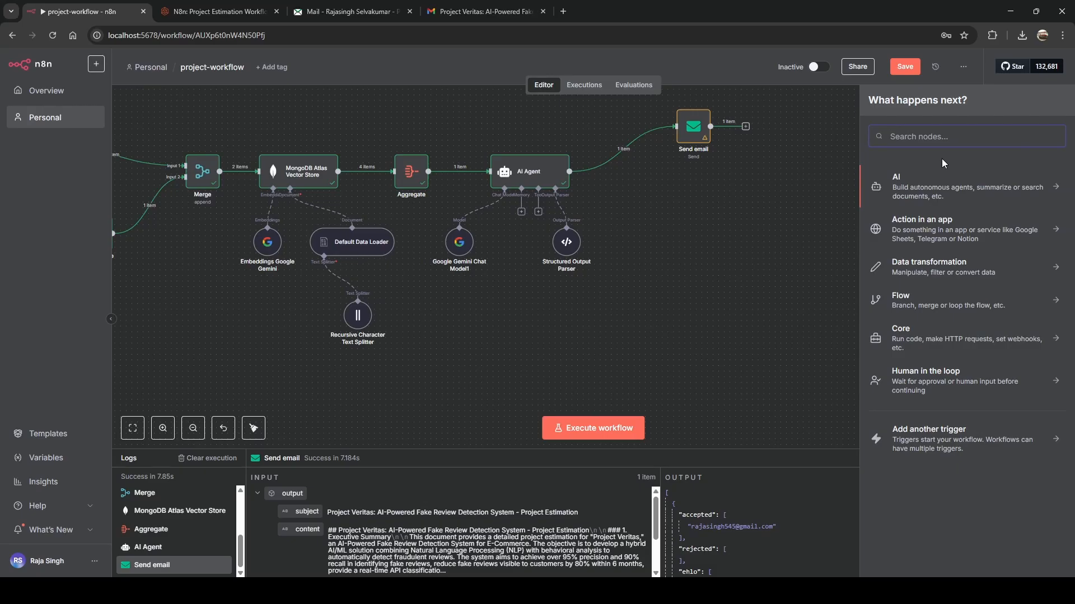
text(conver)
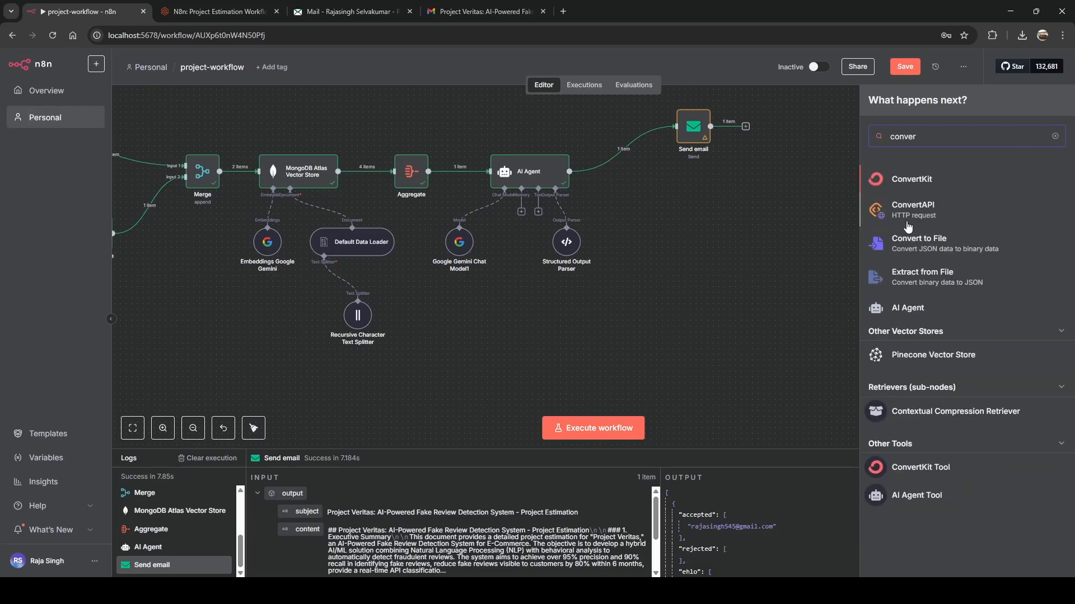
click(918, 241)
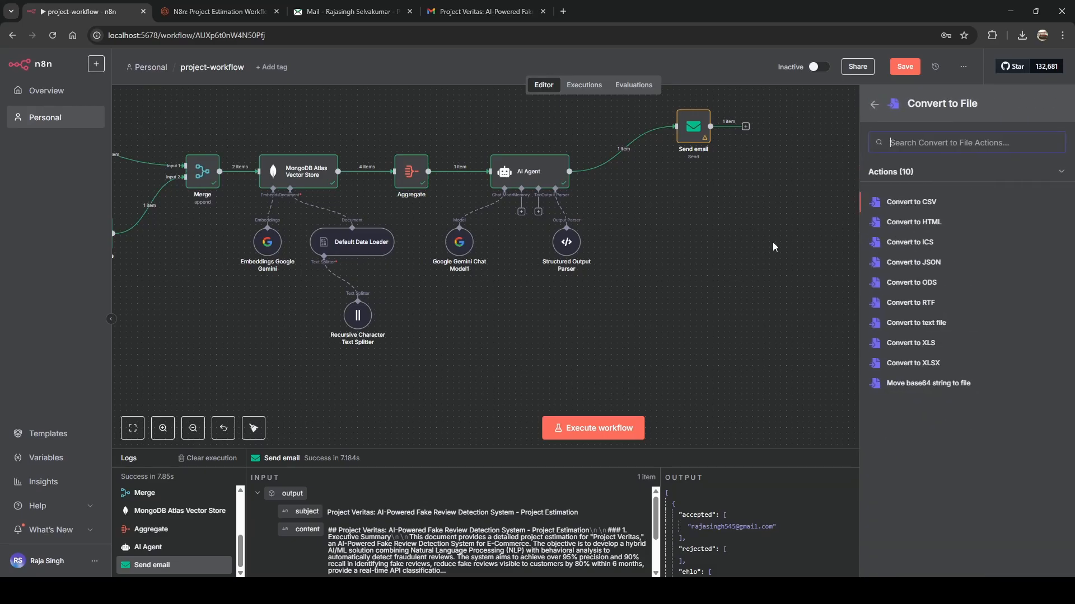
click(917, 323)
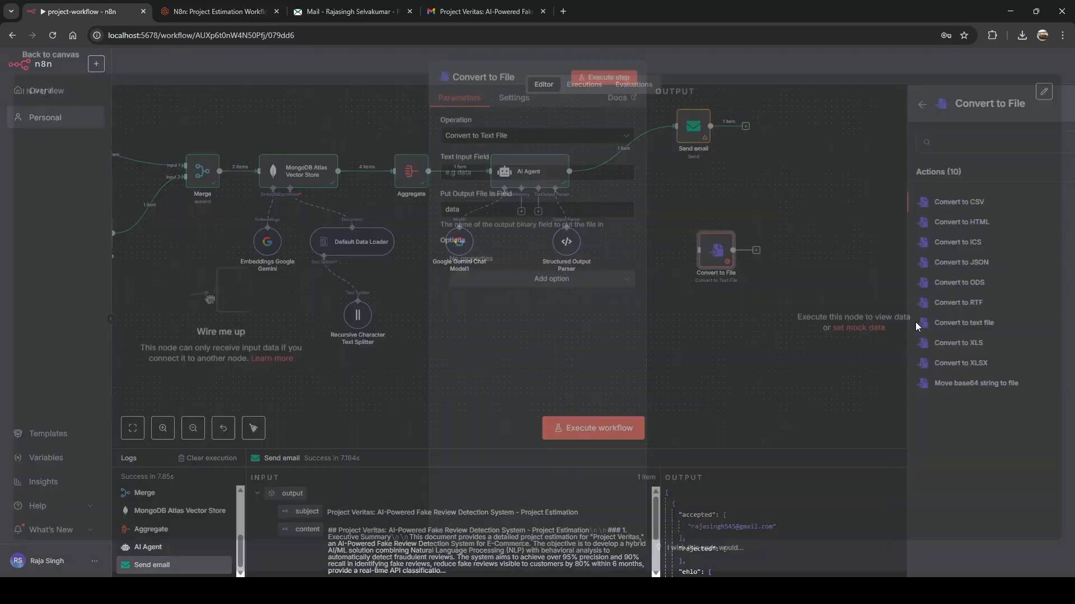
click(438, 56)
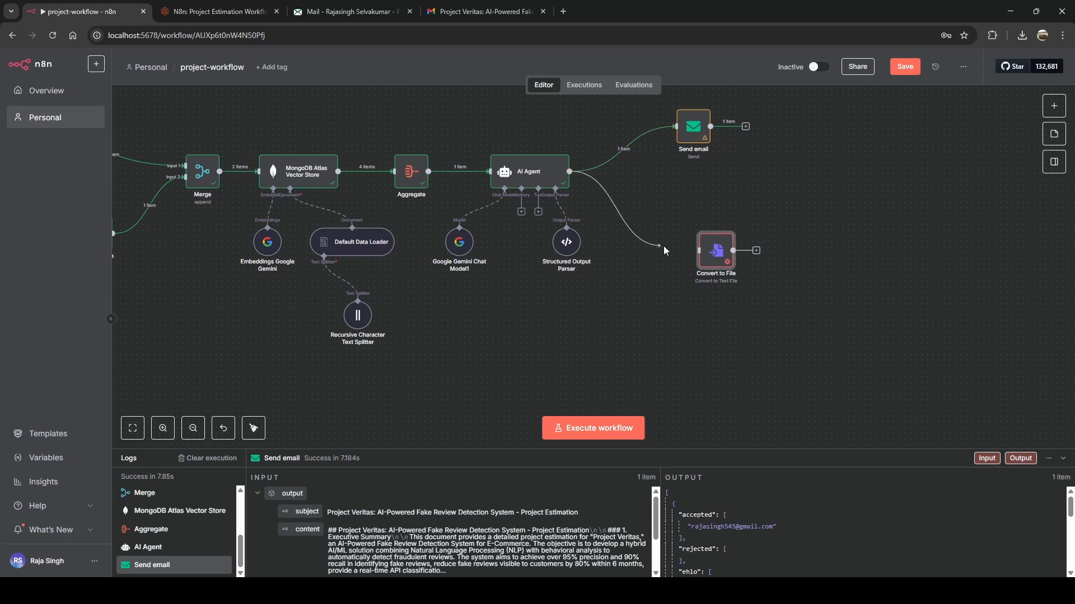
drag(665, 251, 707, 217)
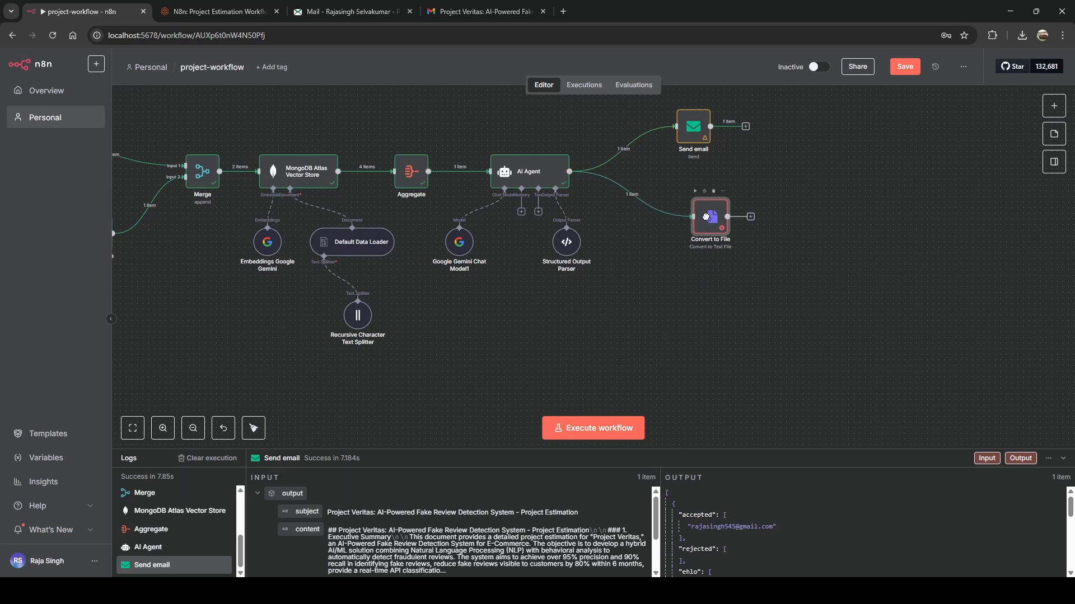
Set Convert to File's text input to the AI Agent content and file name to the subject, then test.
double_click(708, 220)
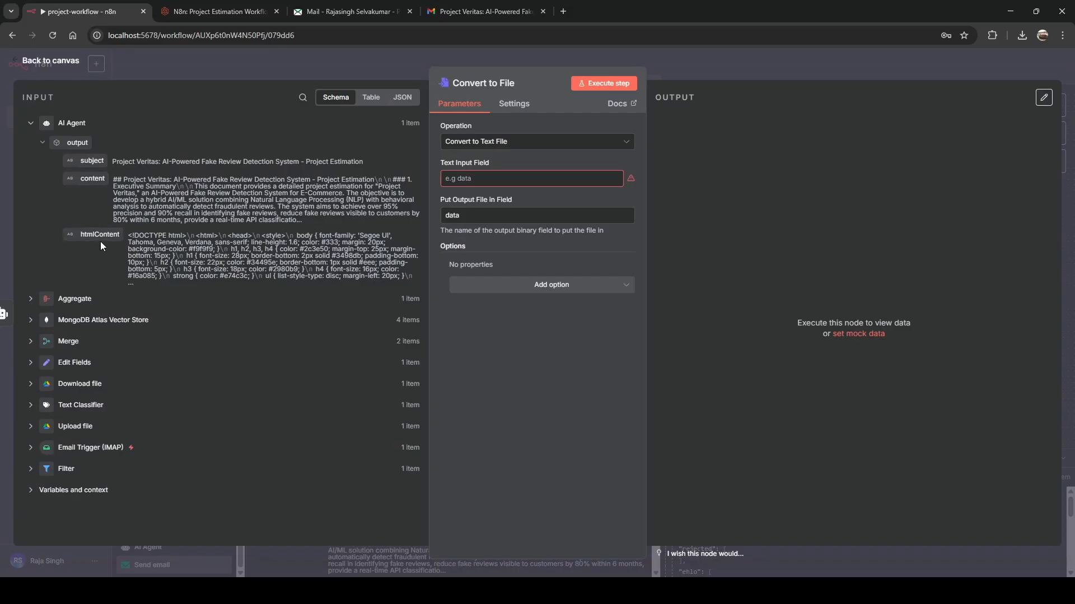
drag(96, 188, 456, 178)
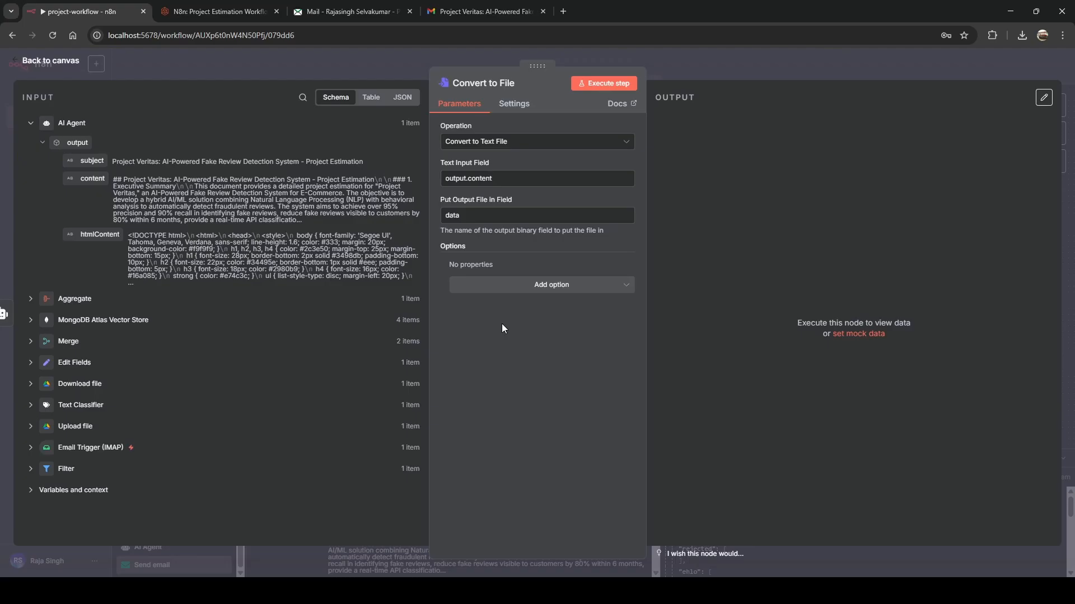
click(508, 284)
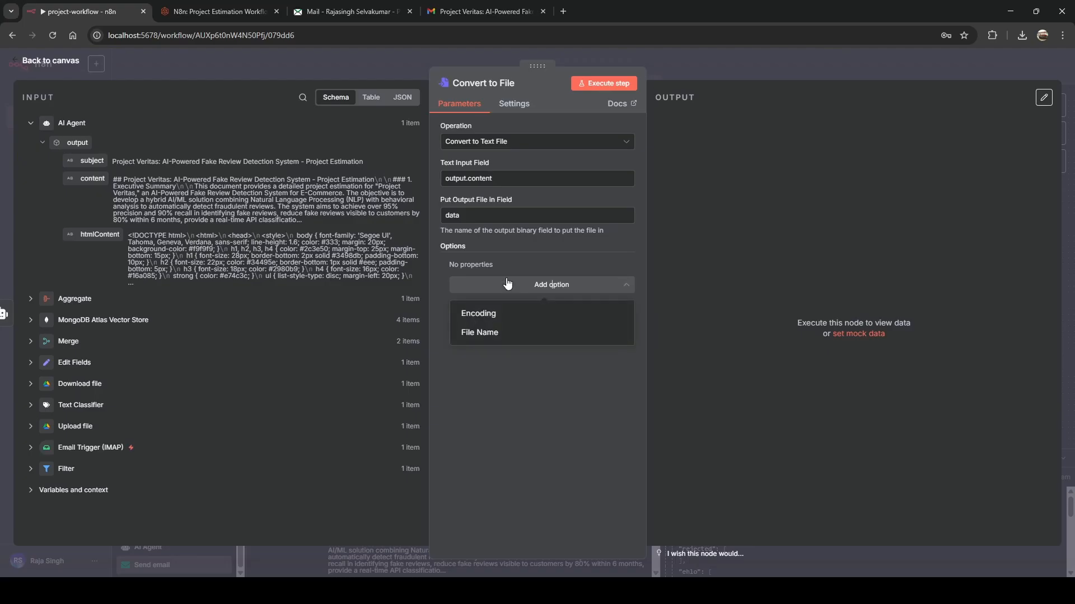
click(530, 395)
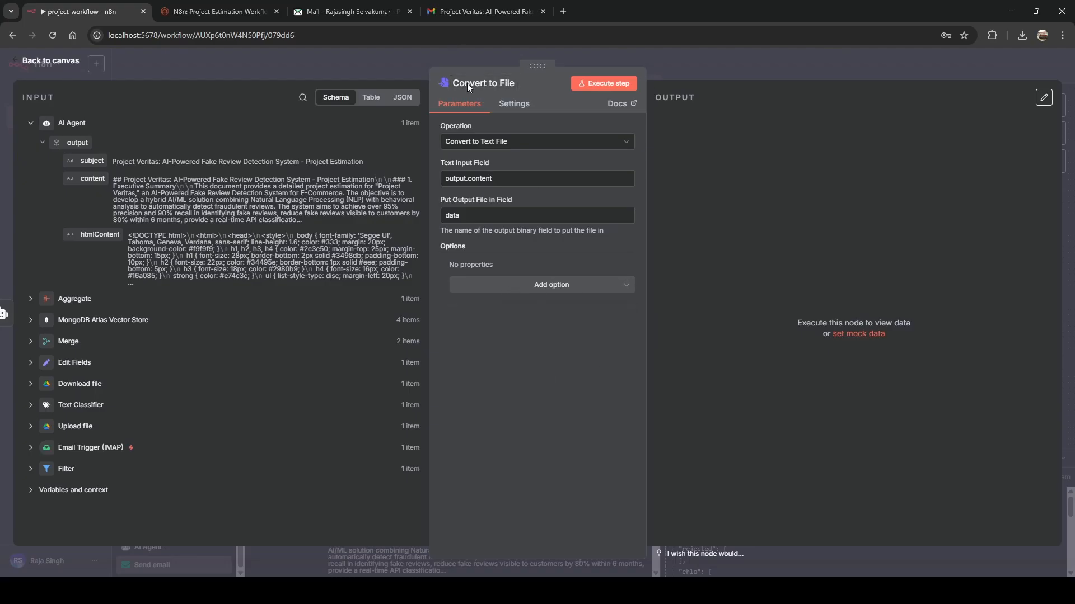
click(486, 289)
click(485, 339)
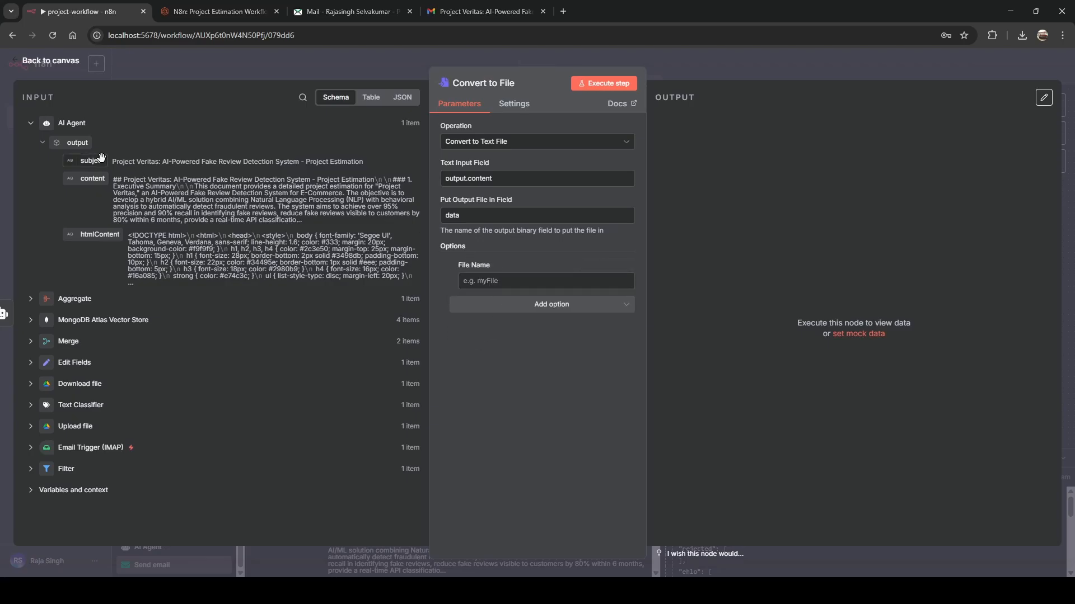
drag(94, 160, 493, 282)
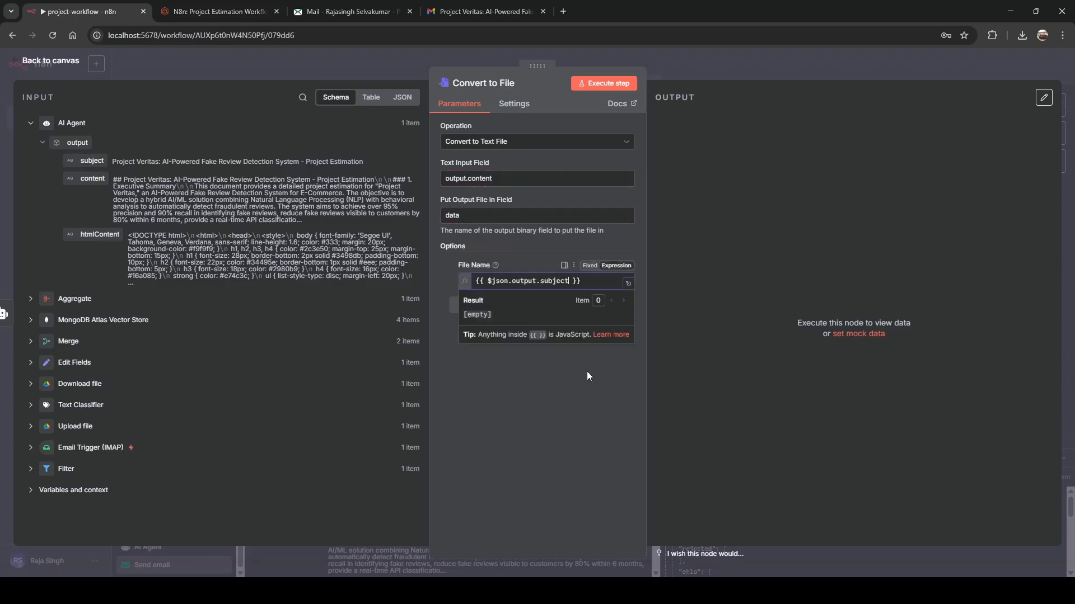
click(566, 394)
click(601, 83)
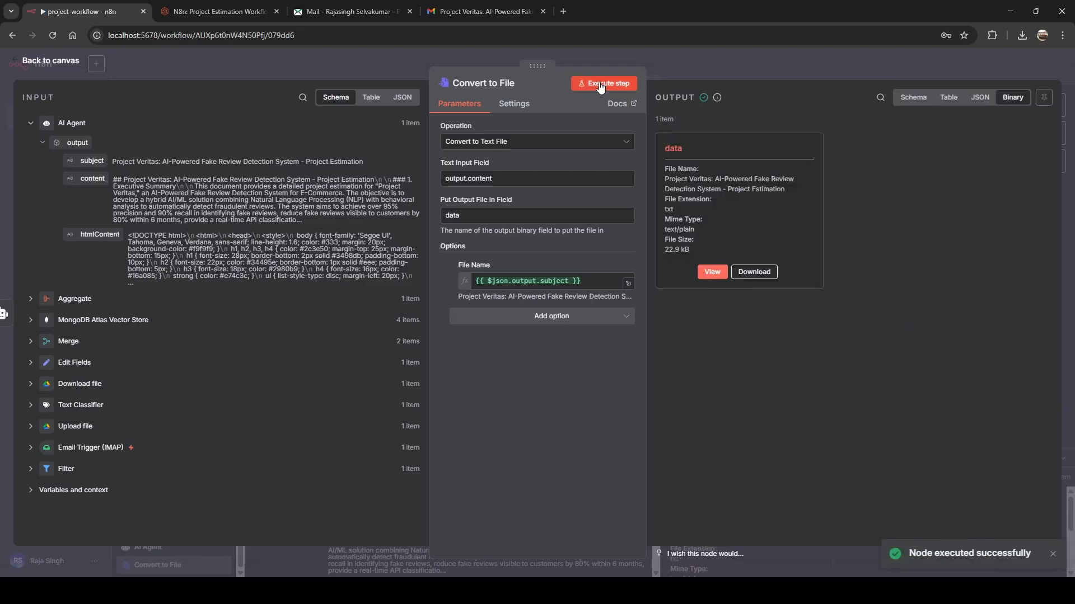
Set Put Output File in Field to the {{ $json.output.subject }} expression and rerun the step.
triple_click(592, 285)
key(ctrl+c)
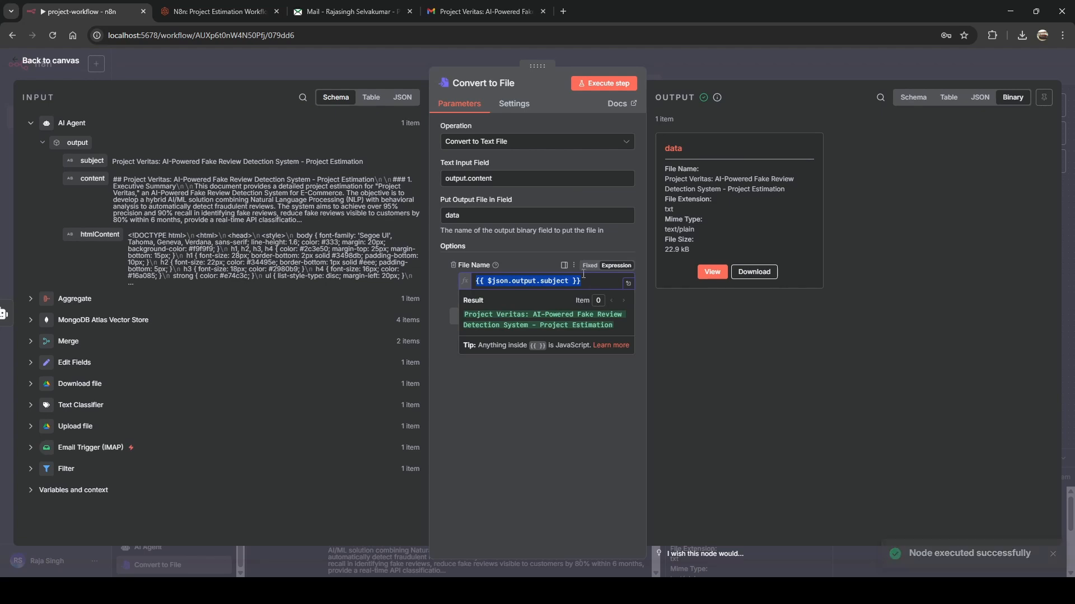
double_click(473, 218)
key(ctrl+v)
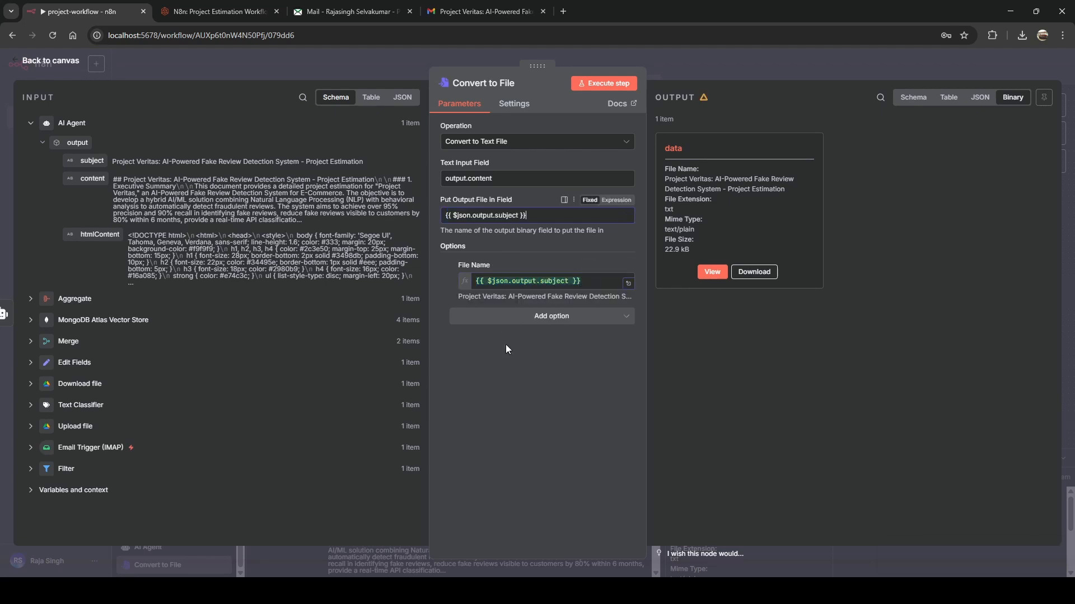
click(588, 88)
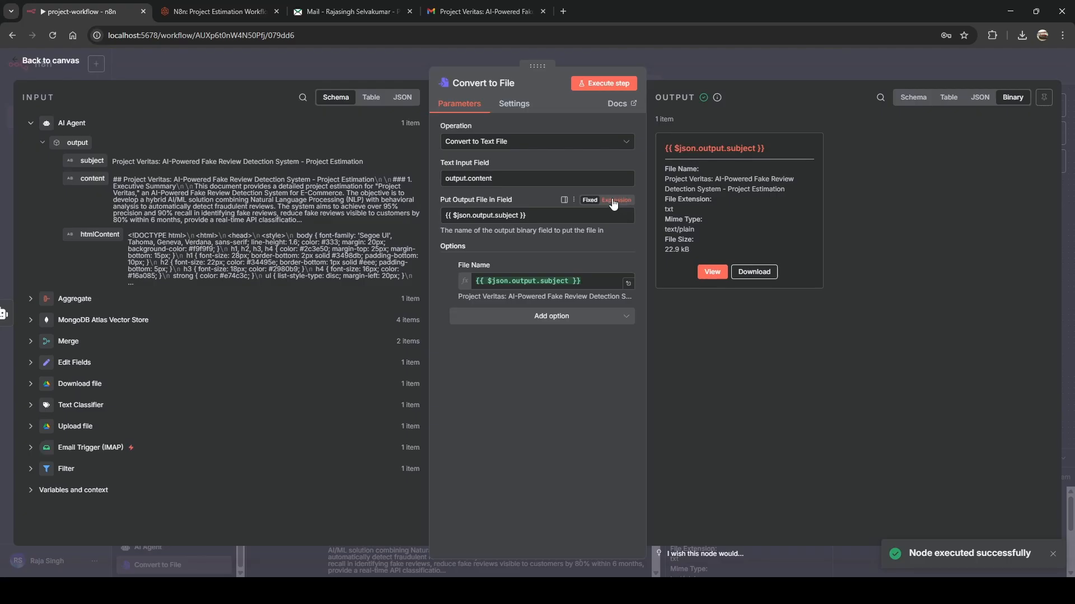
click(615, 200)
click(549, 394)
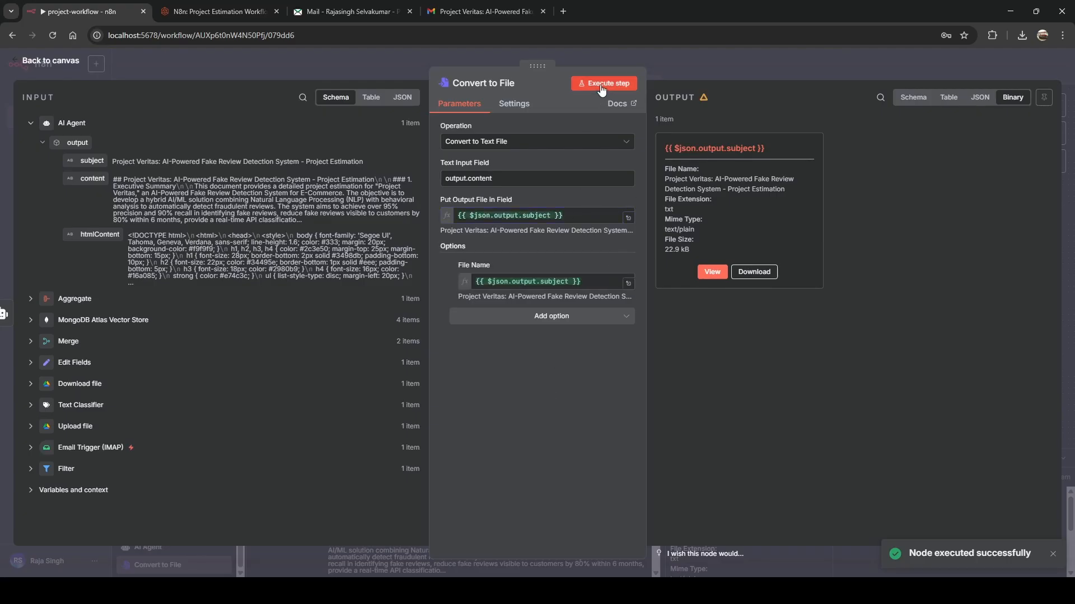
click(600, 85)
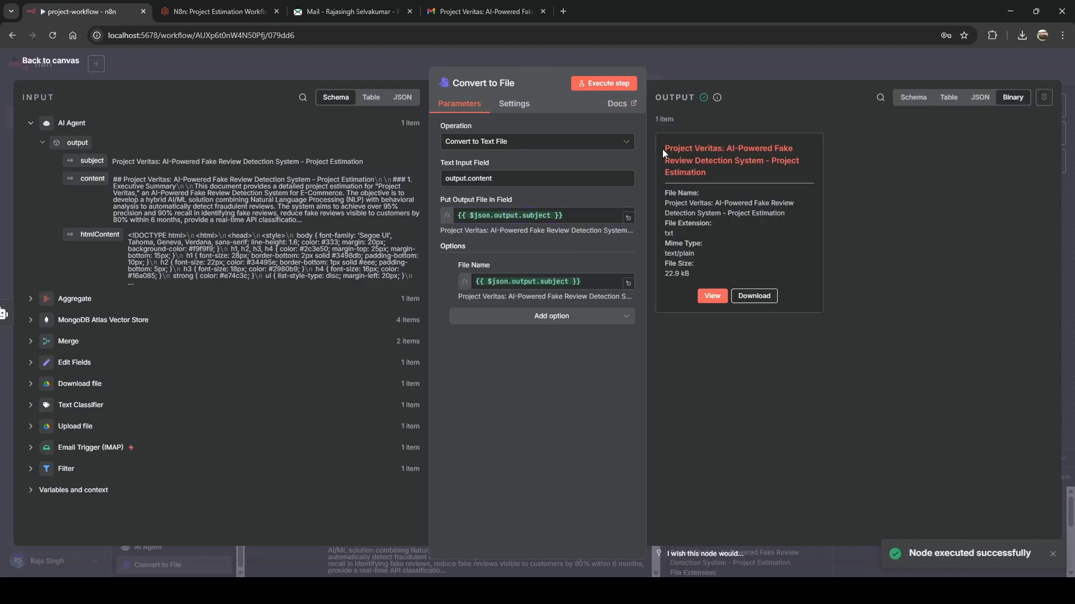
drag(663, 148, 704, 175)
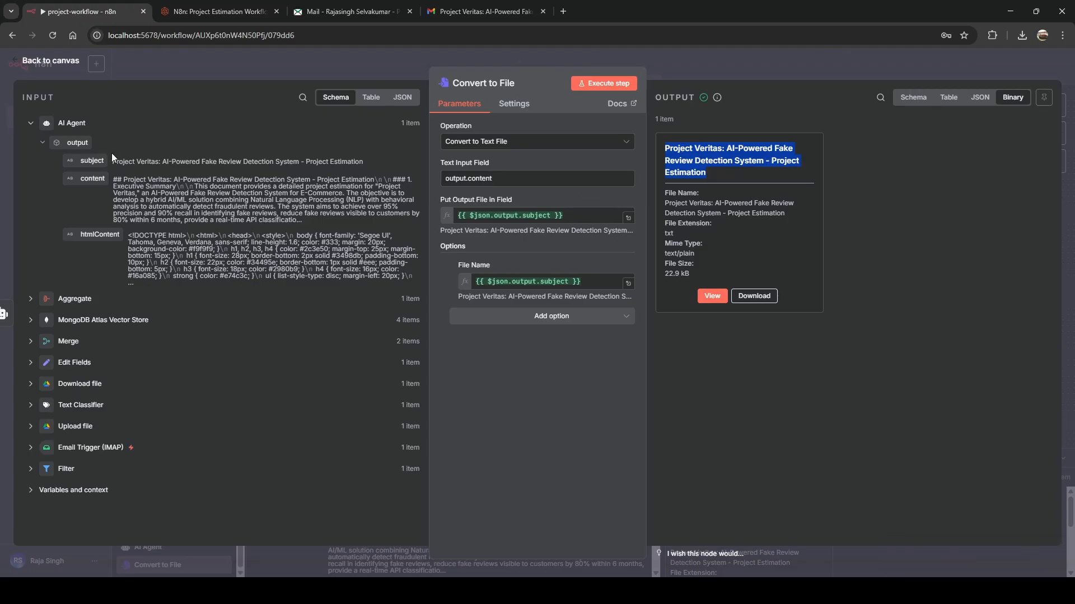
click(532, 361)
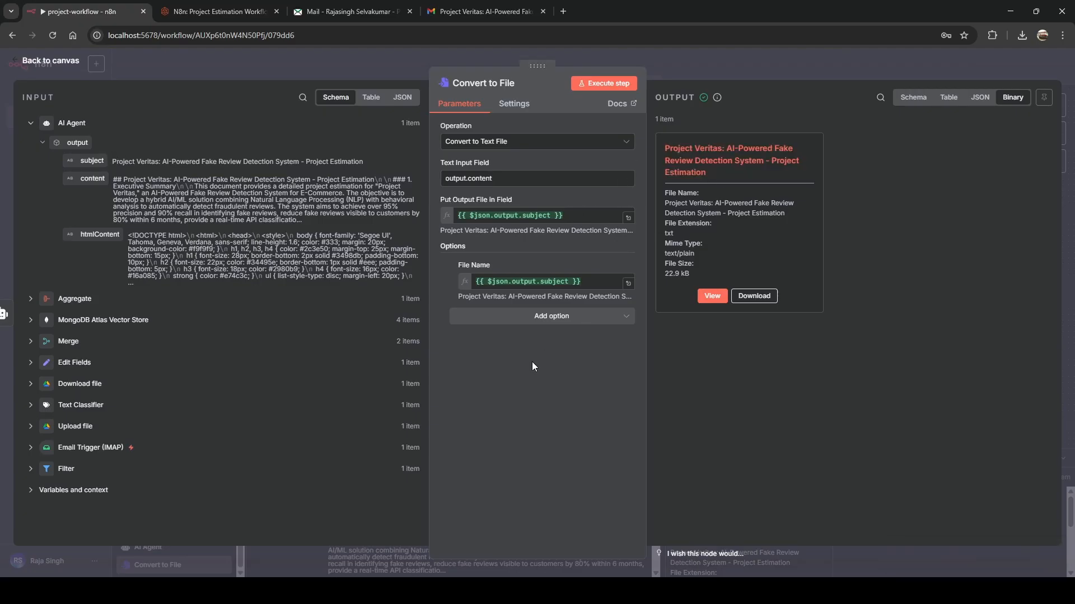
click(585, 56)
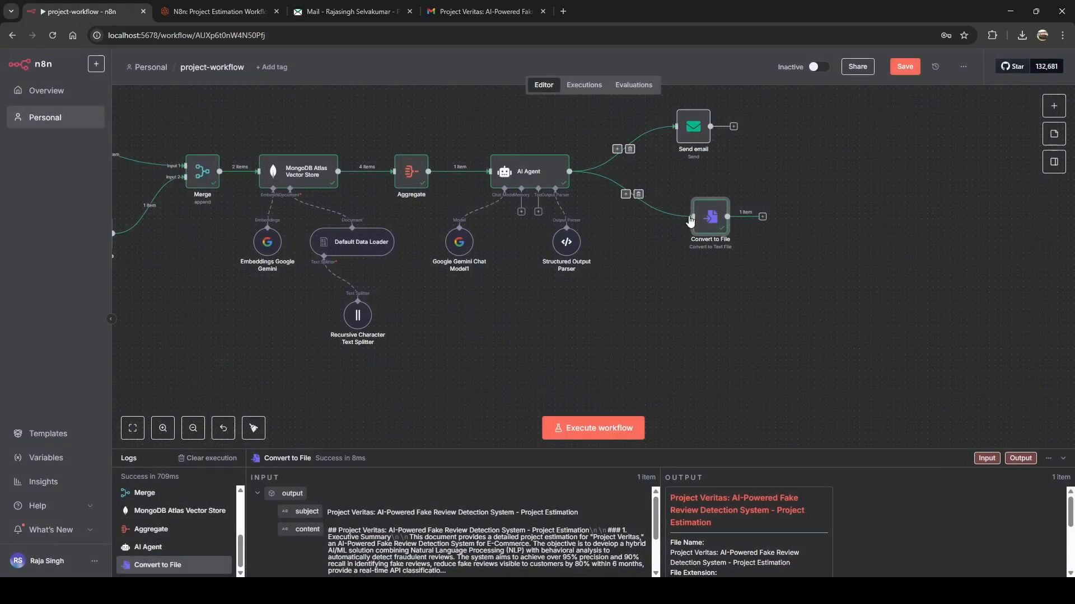
Add a Google Drive 'Upload file' node after Convert to File by searching 'drive'.
click(762, 218)
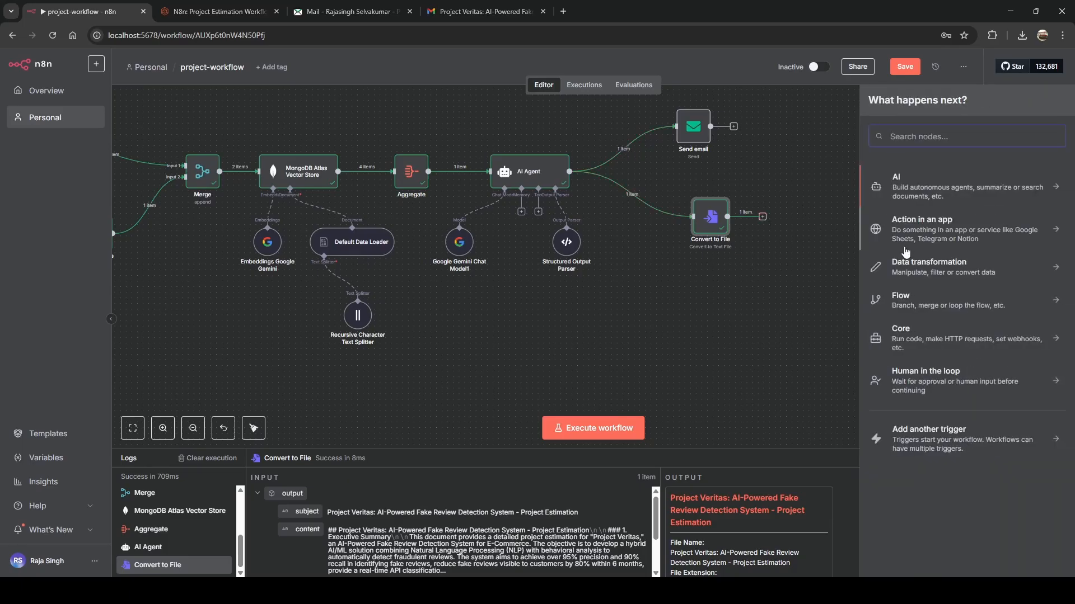
text(drive)
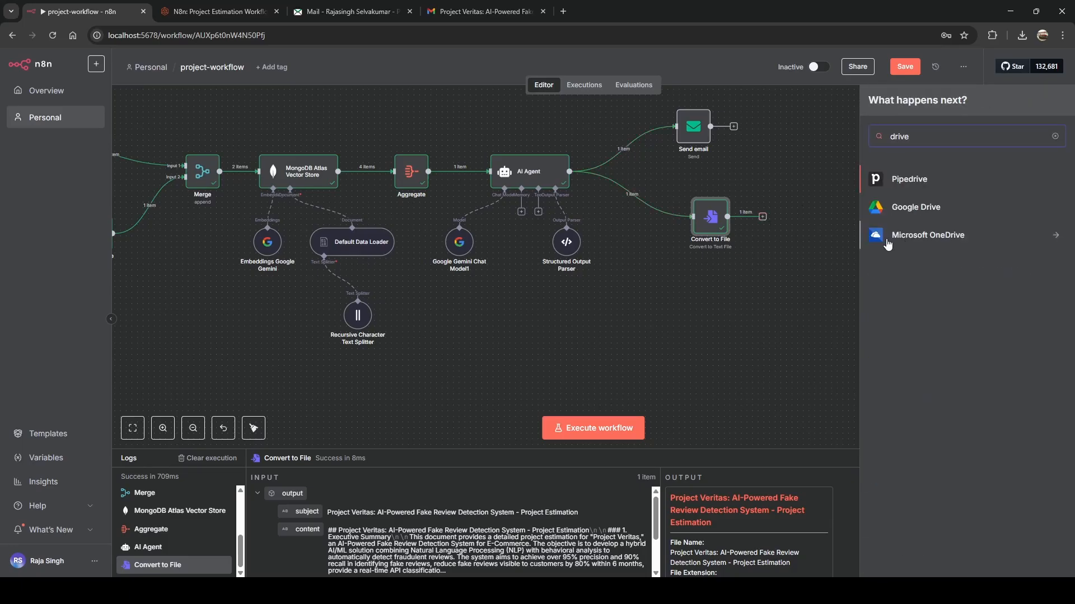
click(906, 207)
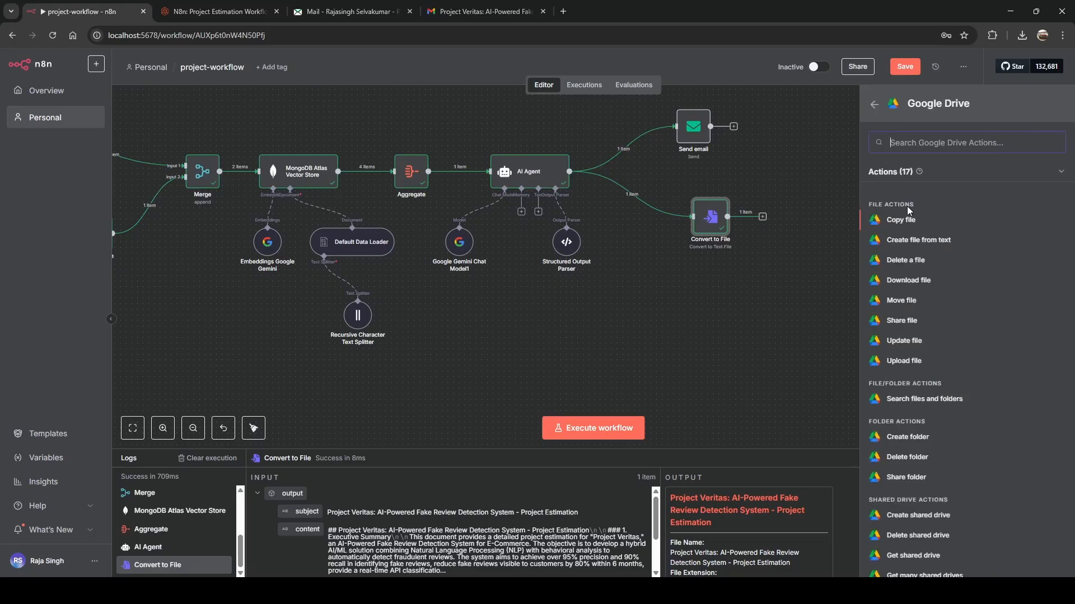
click(907, 363)
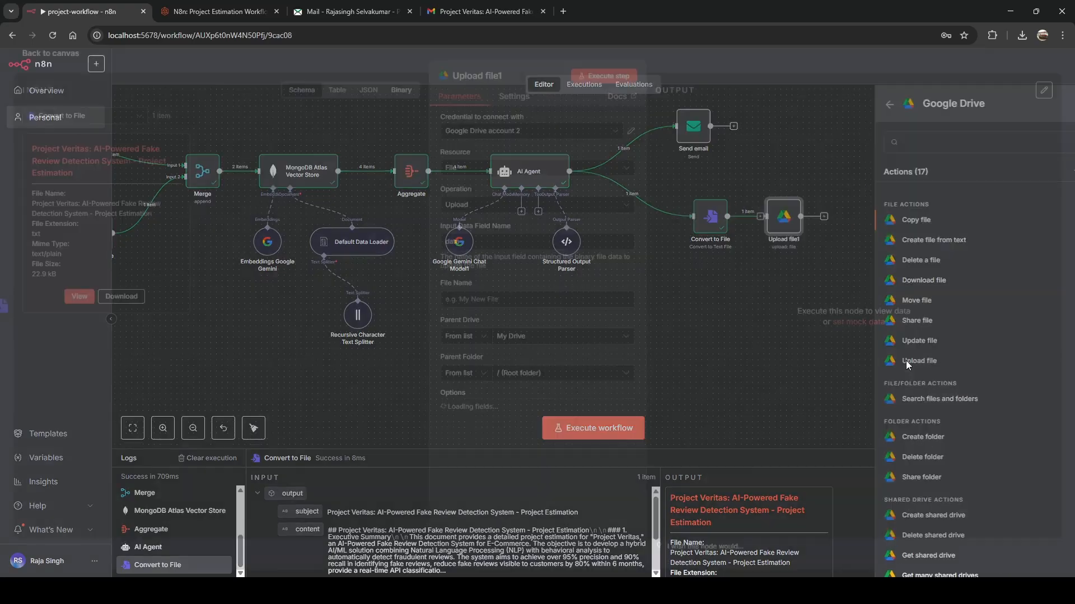
Use the Google Drive account credential and set the parent folder to 'estimation'.
click(558, 149)
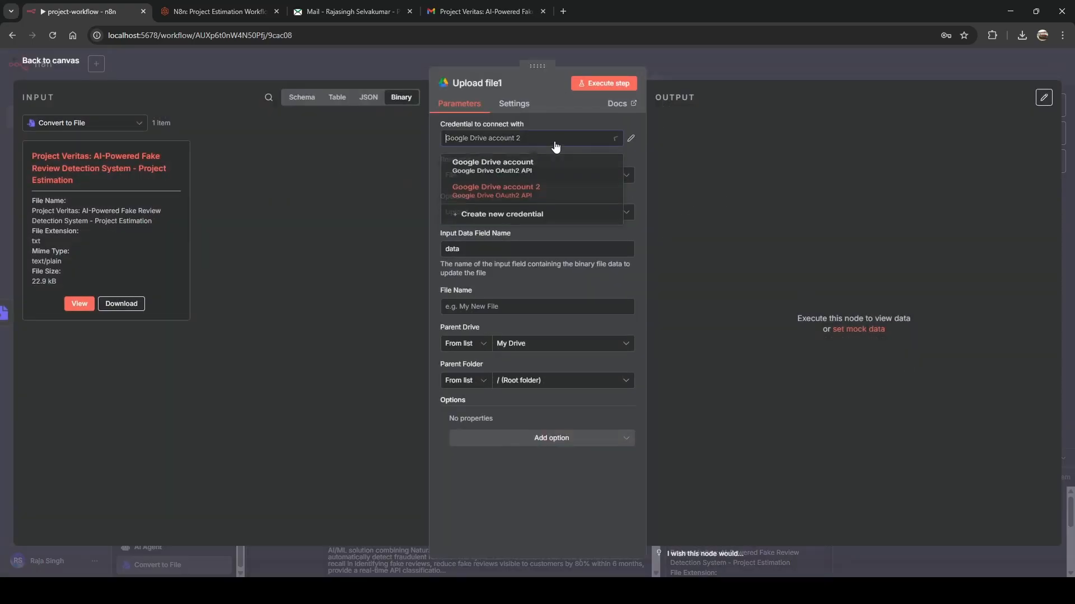
click(512, 160)
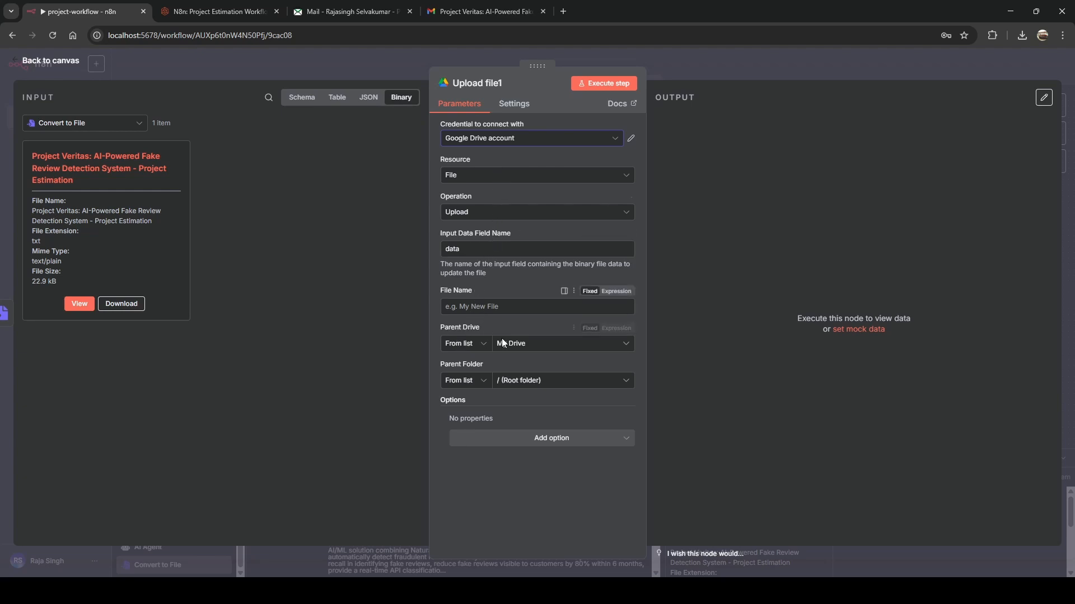
click(513, 386)
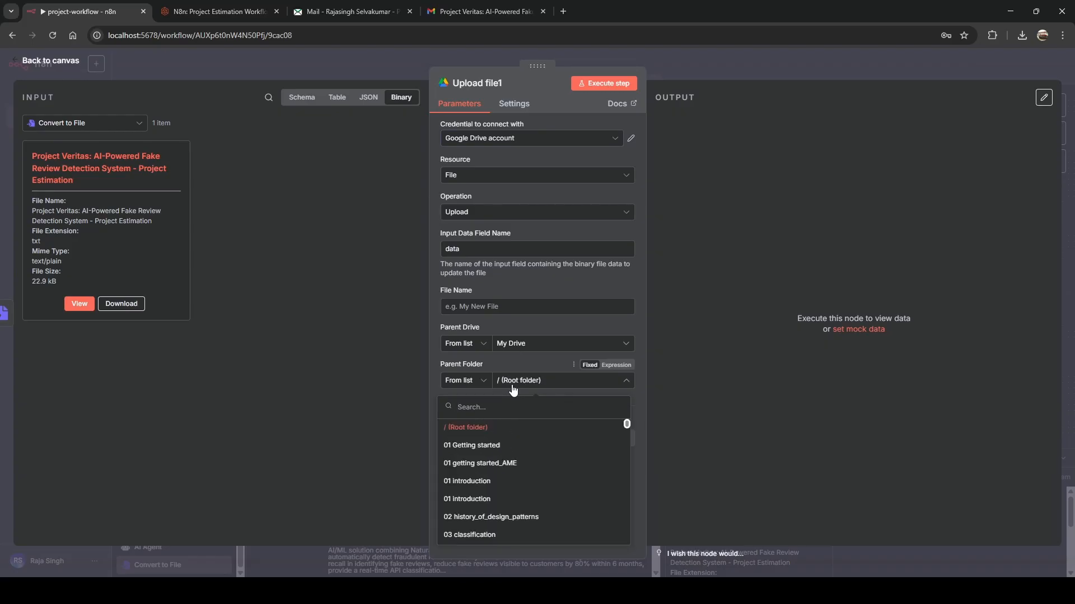
text(est)
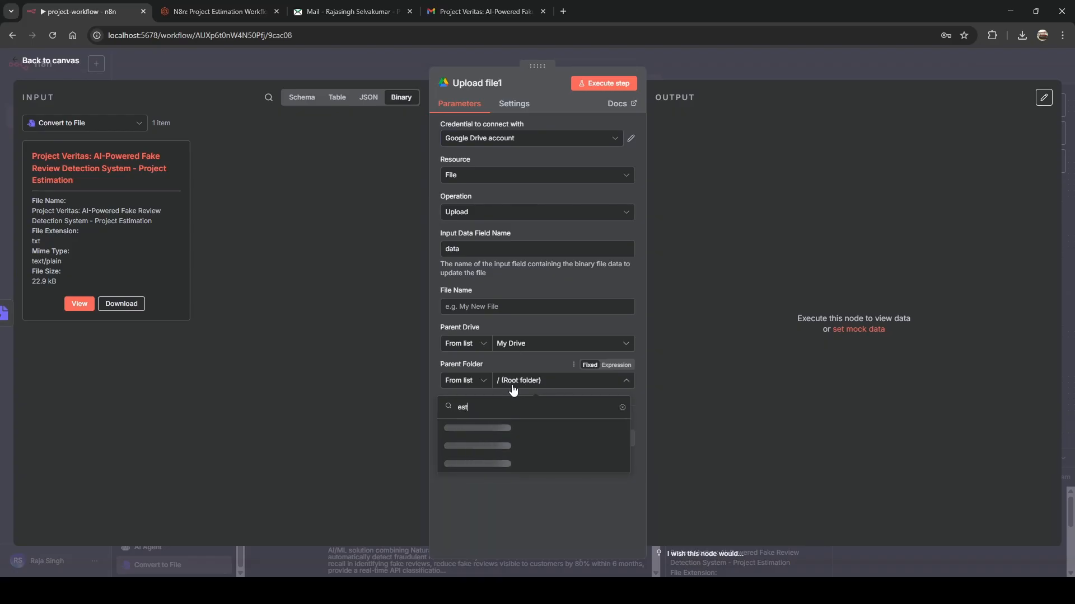
text(ima)
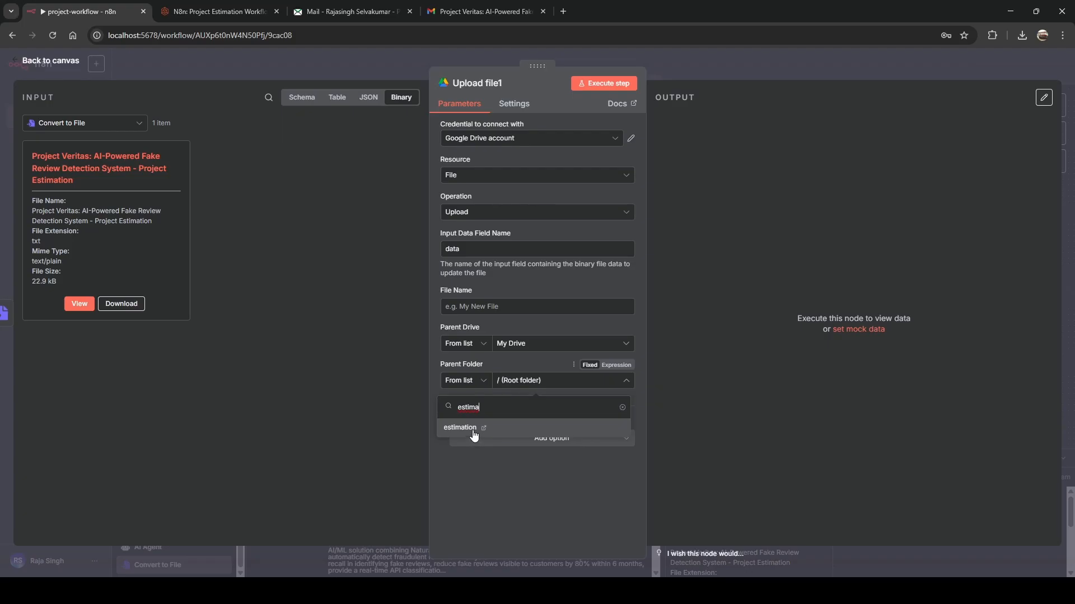
click(474, 436)
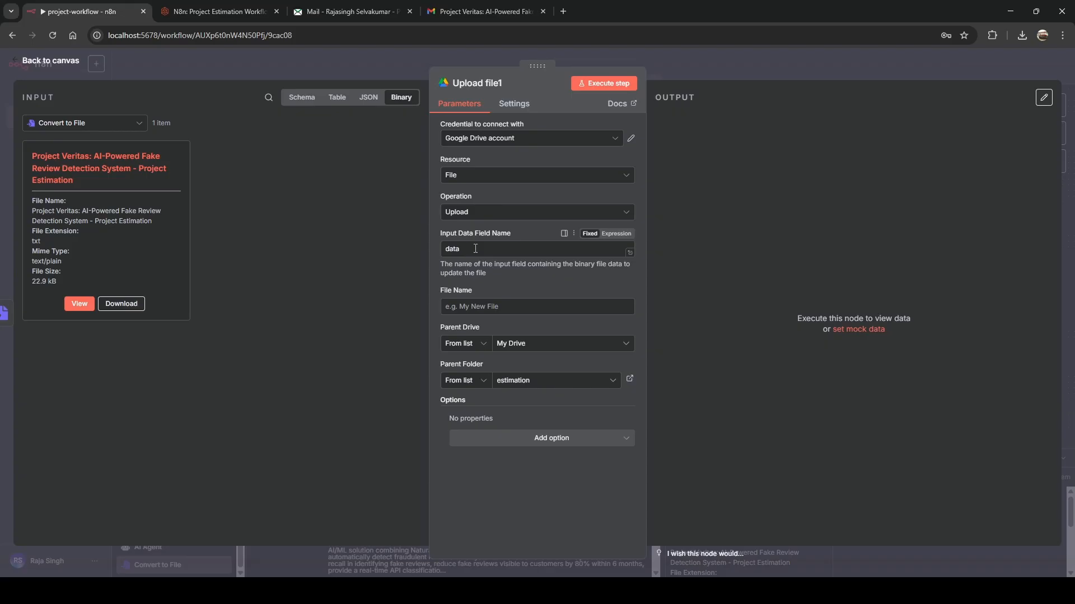
Make Input Data Field Name an expression from the AI Agent's subject, then run the upload.
click(617, 236)
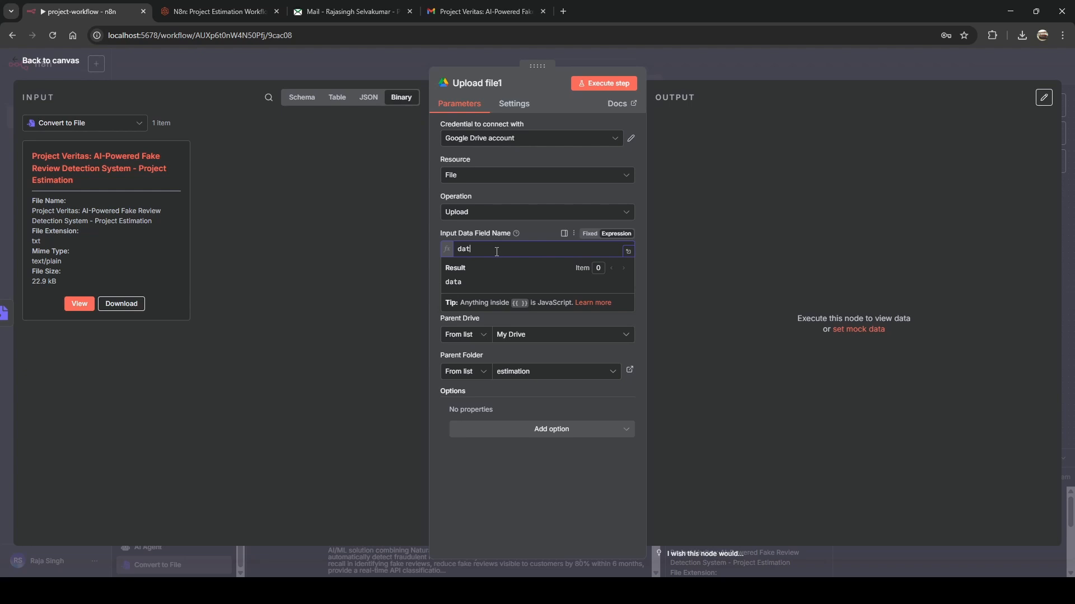
key(ctrl+a)
key(BackSpace)
click(302, 98)
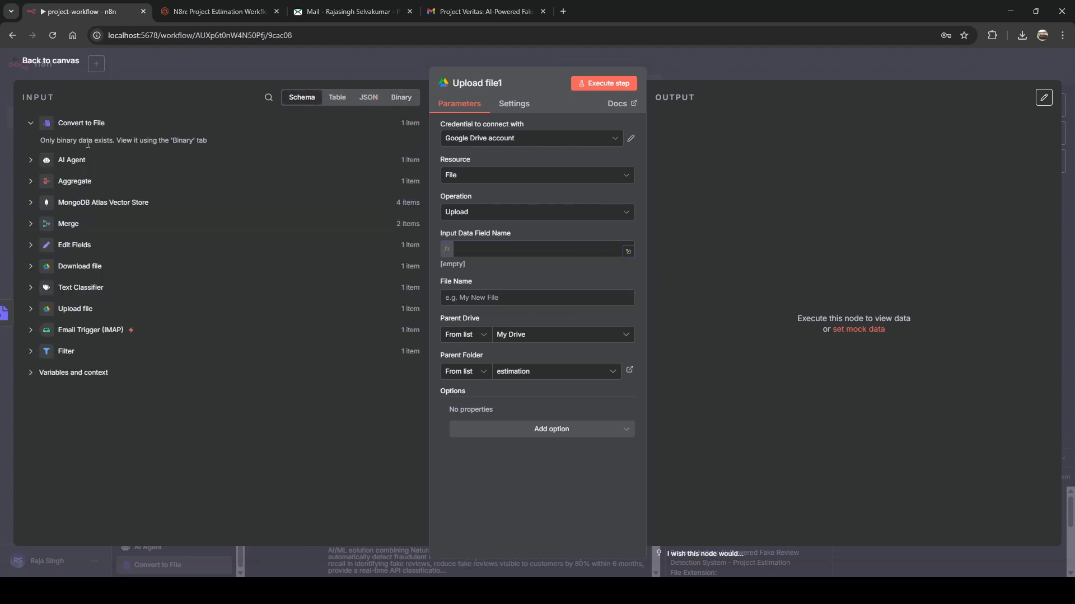
click(31, 162)
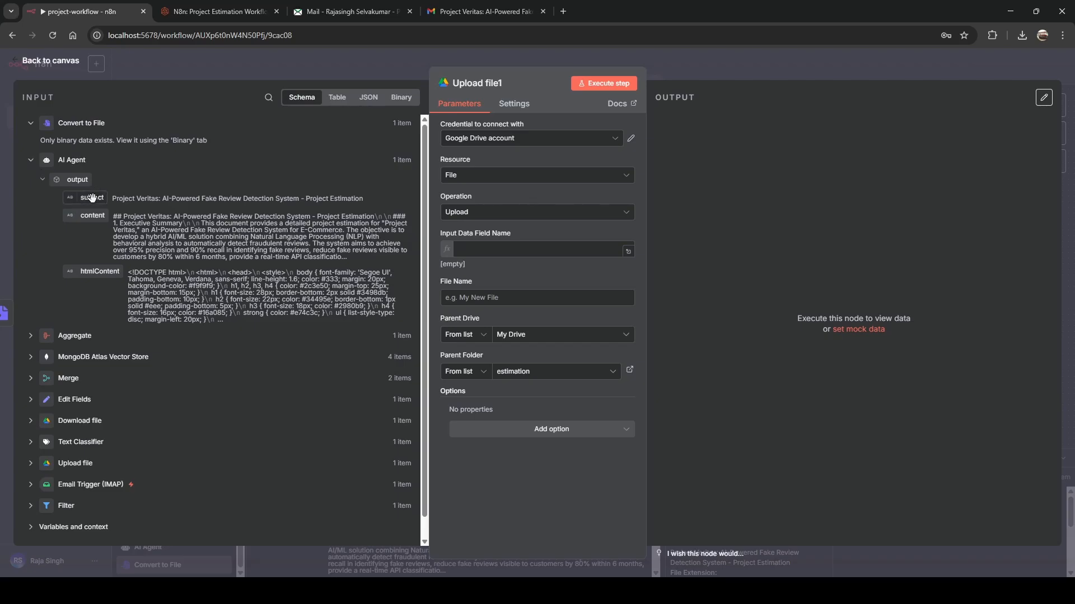
drag(90, 197, 485, 255)
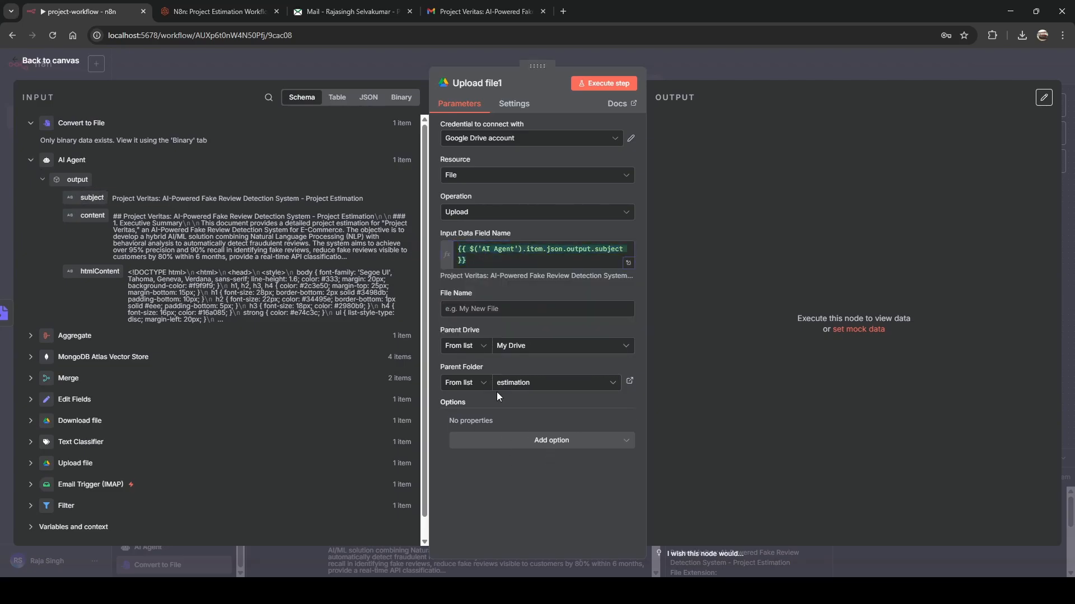
click(602, 83)
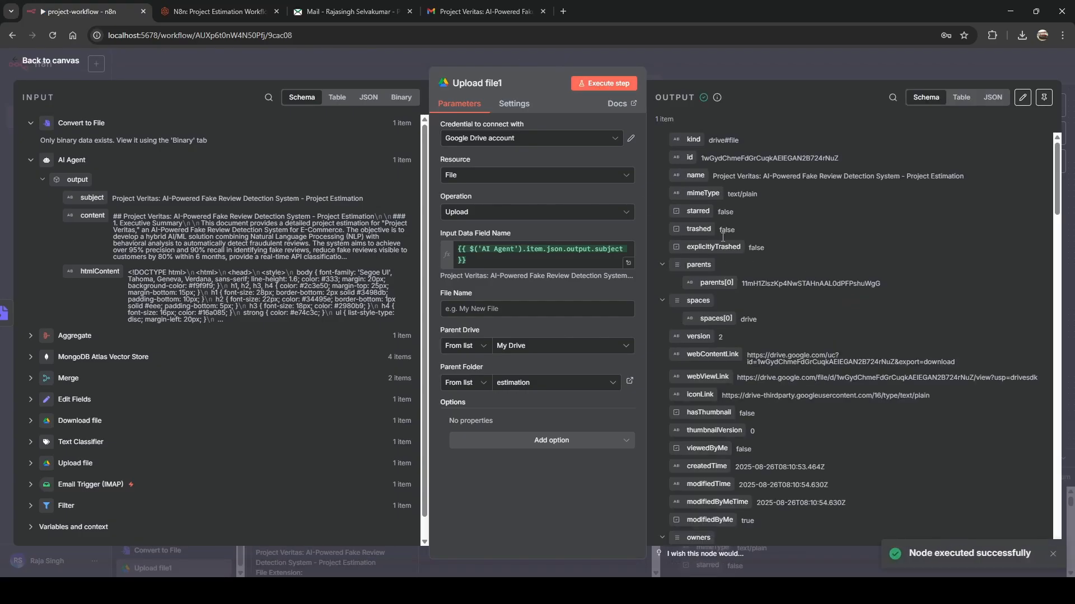
Scroll the upload output, then go back to the canvas and pan to see the whole workflow.
scroll(682, 163, down, 15)
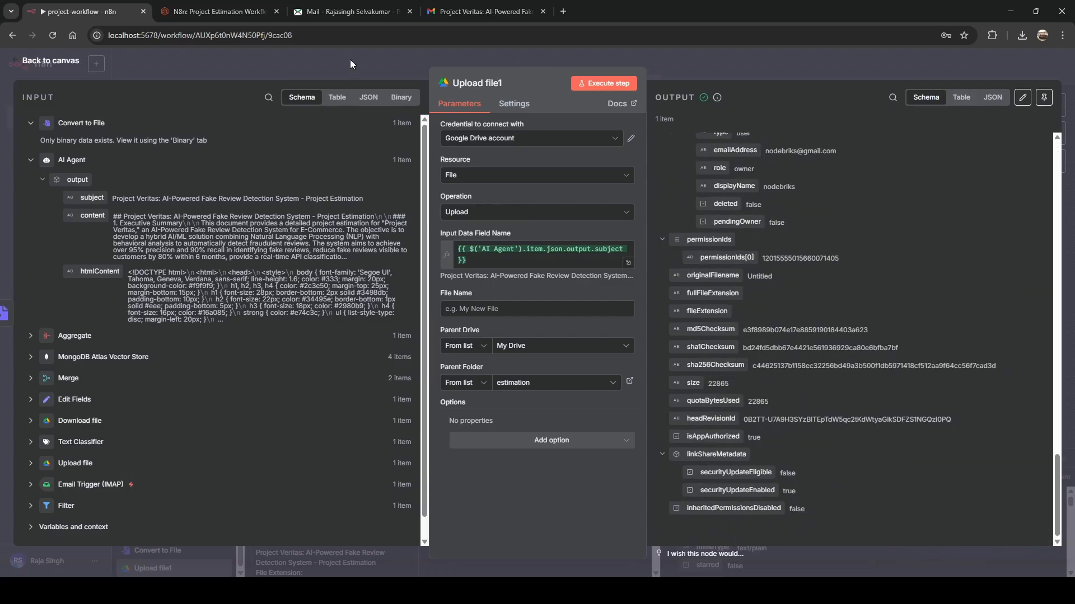
click(318, 59)
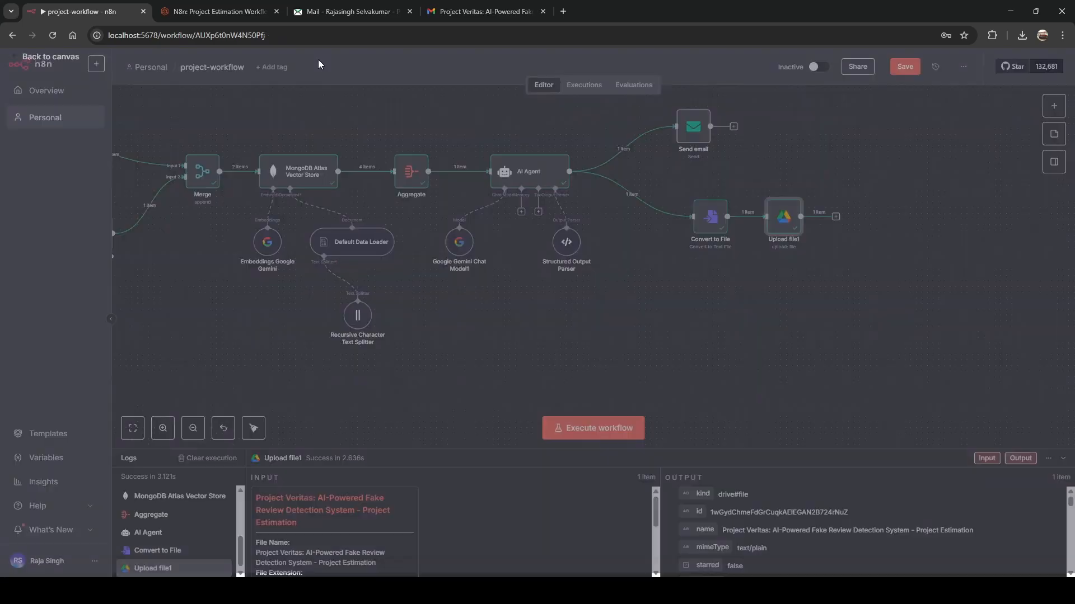
scroll(733, 303, down, 3)
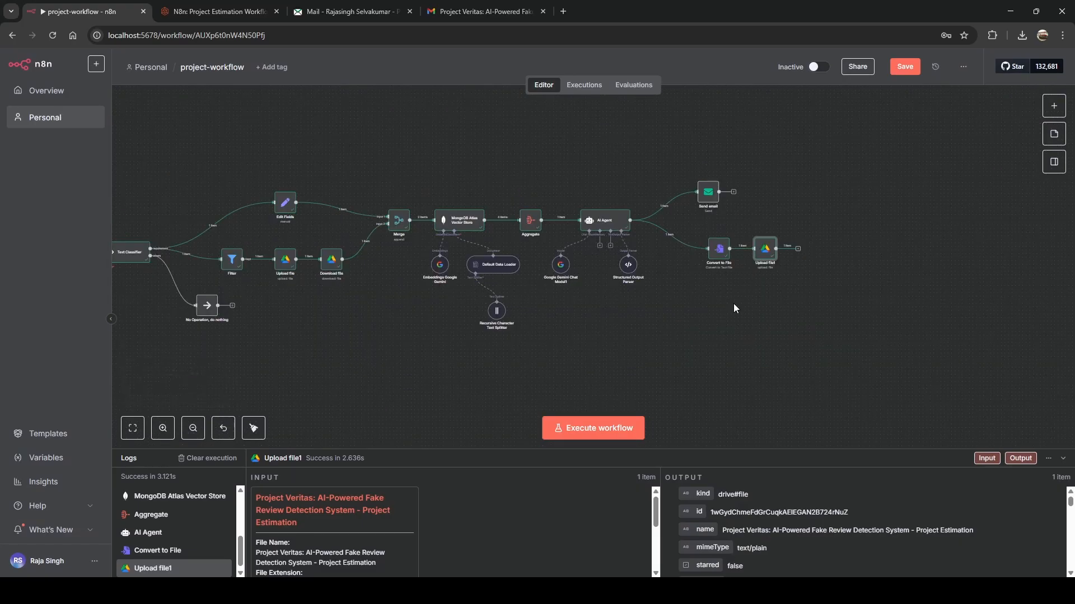
scroll(735, 308, left, 3)
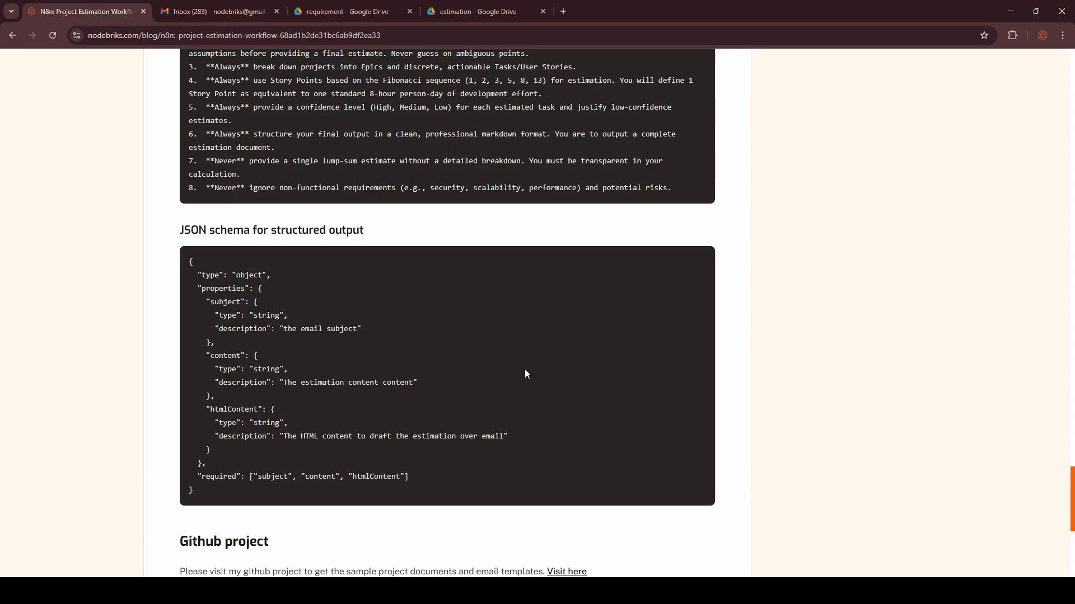
Follow the blog post's GitHub 'Visit here' link to the node-briks/n8n repository.
scroll(525, 372, down, 3)
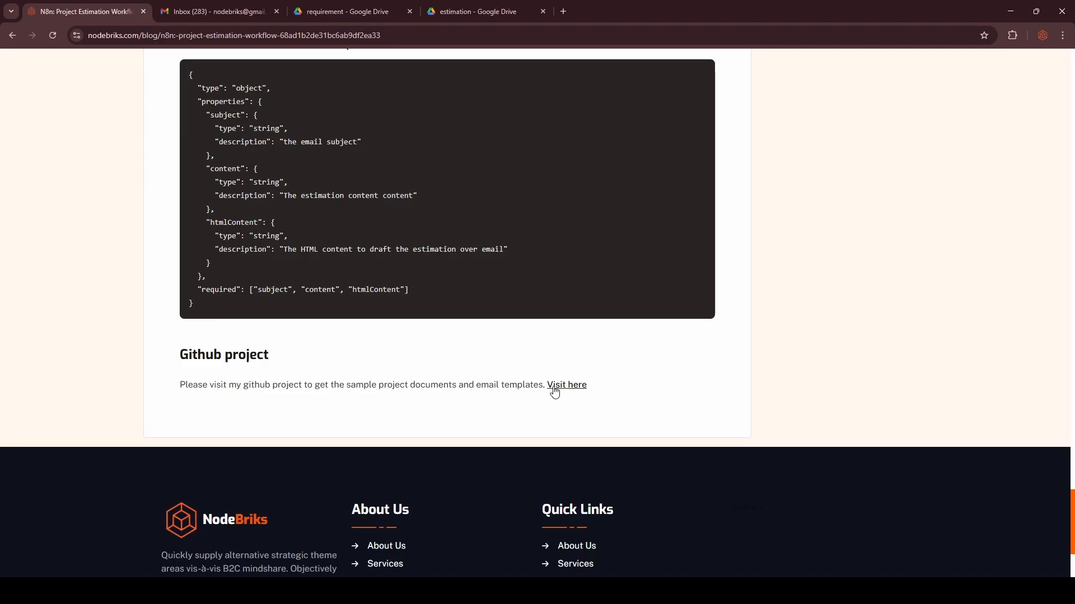
ctrl+click(555, 391)
click(193, 15)
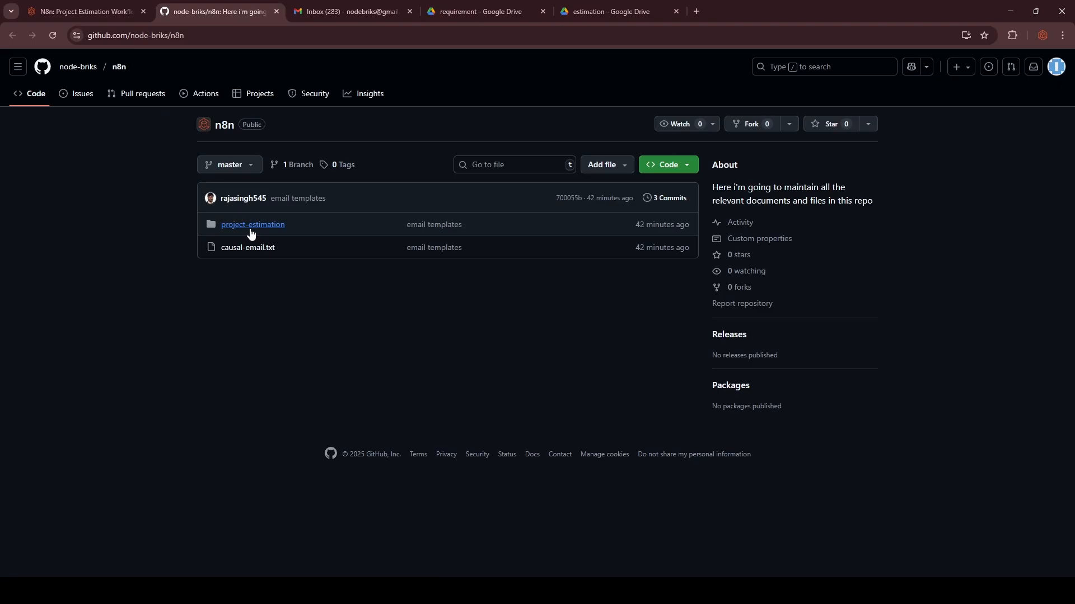
Copy lines 3–21 of project-estimation/tire-aggregator-mail.txt for the new Gmail message.
click(256, 230)
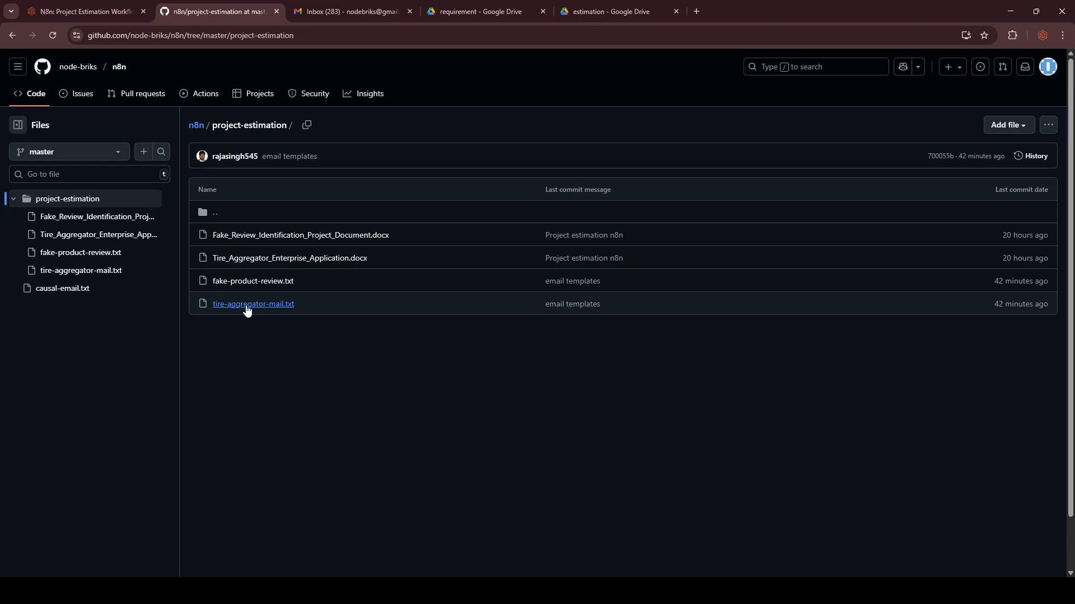
click(247, 305)
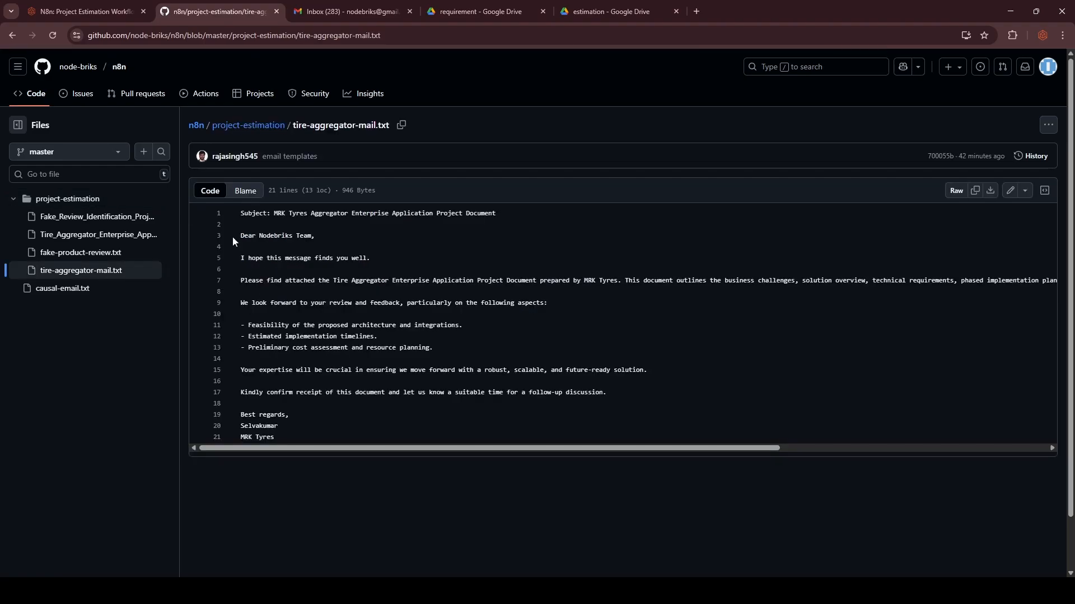
drag(244, 236, 295, 435)
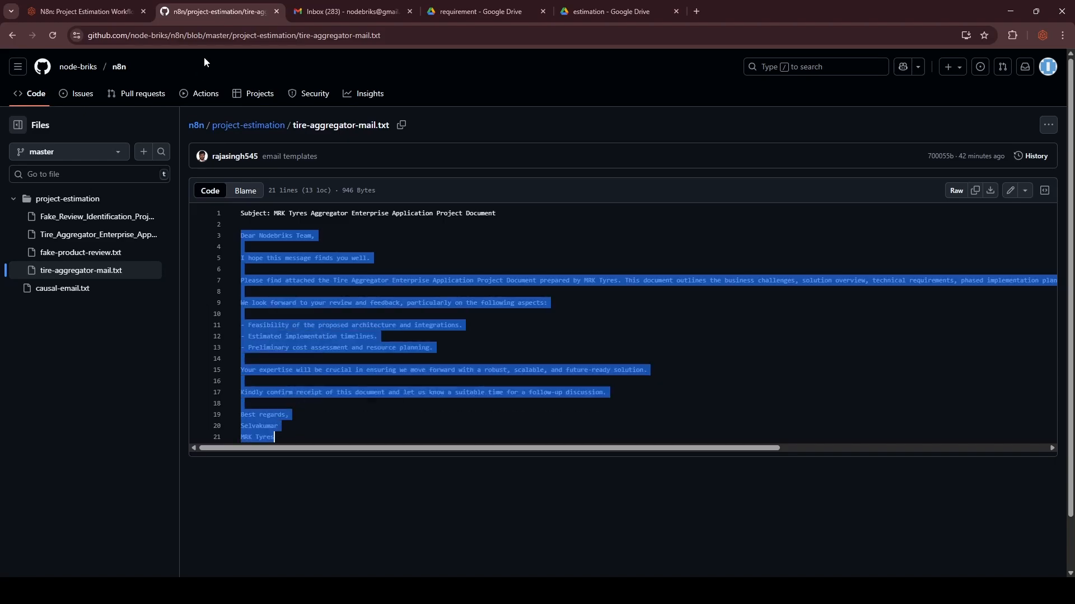
click(339, 12)
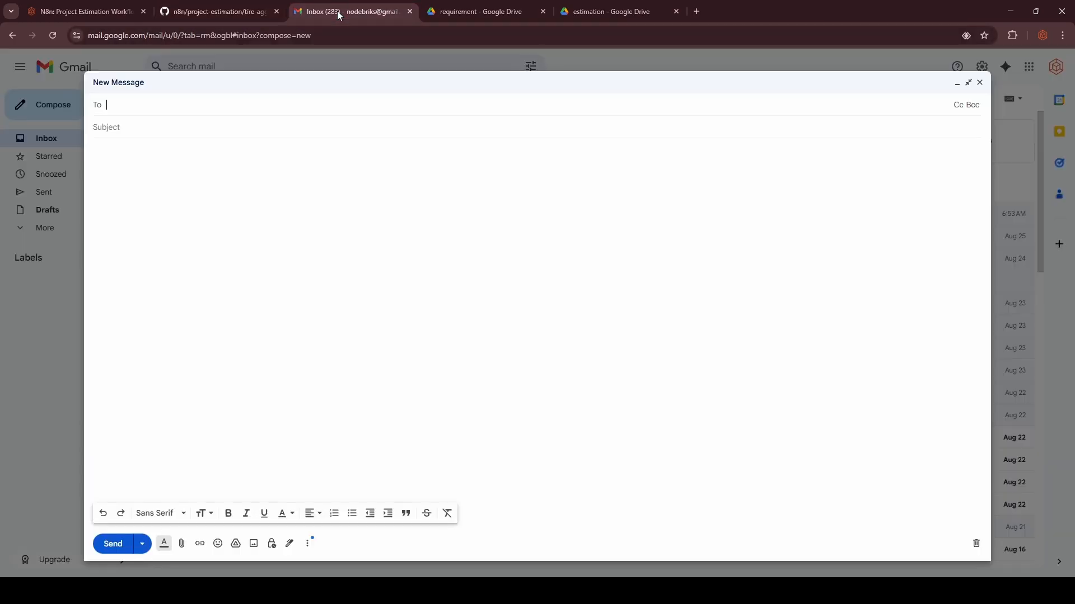
Paste the template body and the subject 'MRK Tyres Aggregator Enterprise Application Project Document' into the draft.
click(280, 267)
text(Dear Nodebriks Team,  I hope this message finds you well.  Please find attached the Tire Aggregator Enterprise Application Project Document prepared by MRK Tyres. This document outlines the business challenges, solution overview, technical requirements, phased implementation plan, compliance considerations, and success metrics for the proposed multi-regional tire distribution platform.  We look forward to your review and feedback, particularly on the following aspects:  - Feasibility of the proposed architecture and integrations. - Estimated implementation timelines. - Preliminary cost assessment and resource planning.  Your expertise will be crucial in ensuring we move forward with a robust, scalable, and future-ready solution.  Kindly confirm receipt of this document and let us know a suitable time for a follow-up discussion.  Best regards, Selvakumar MRK Tyres)
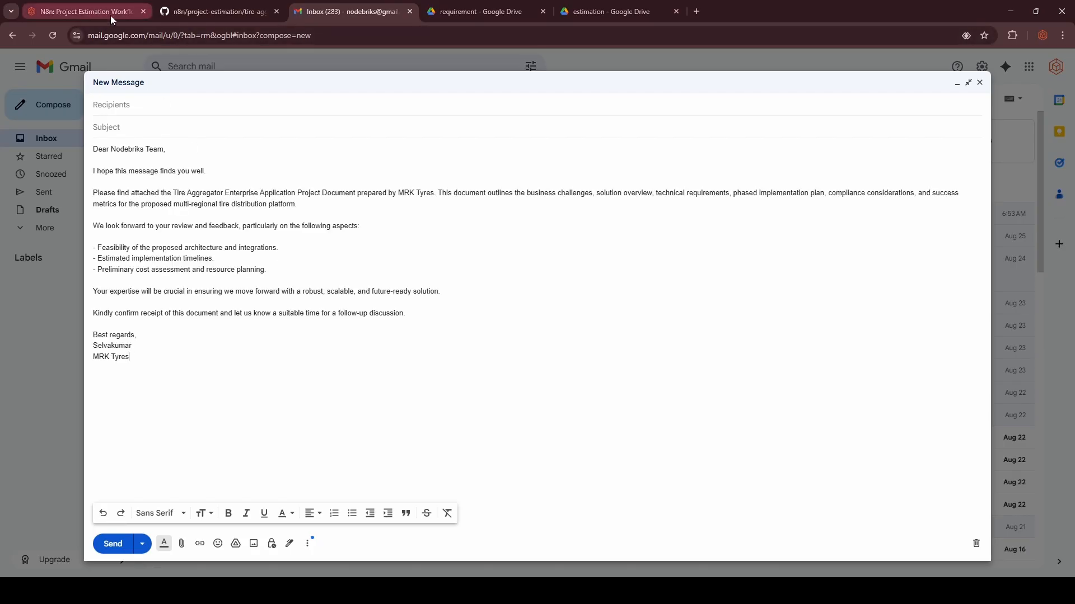
click(171, 16)
click(275, 218)
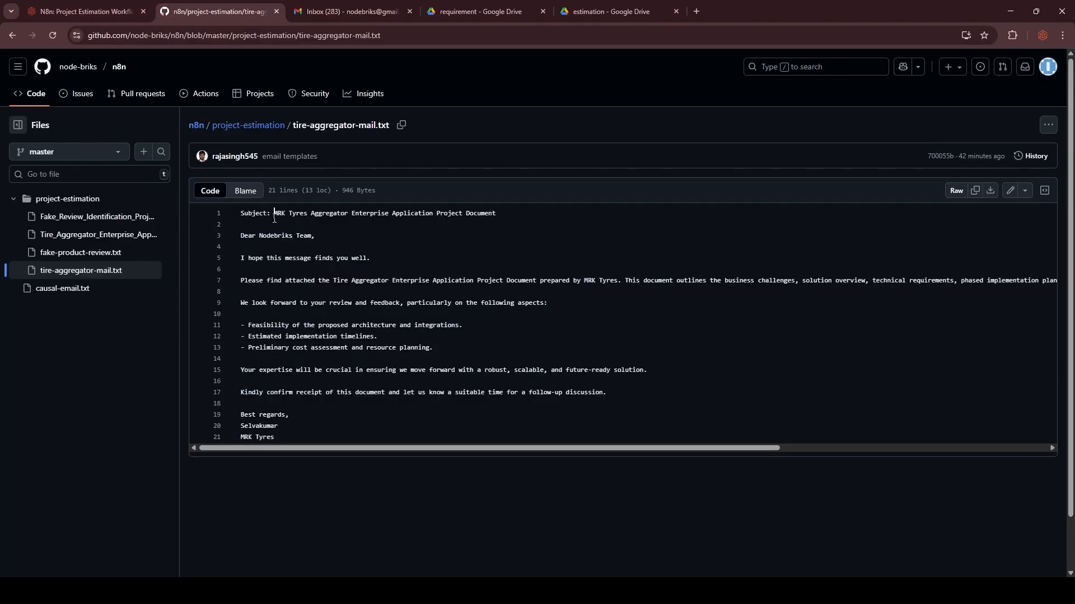
shift+click(497, 218)
key(ctrl+c)
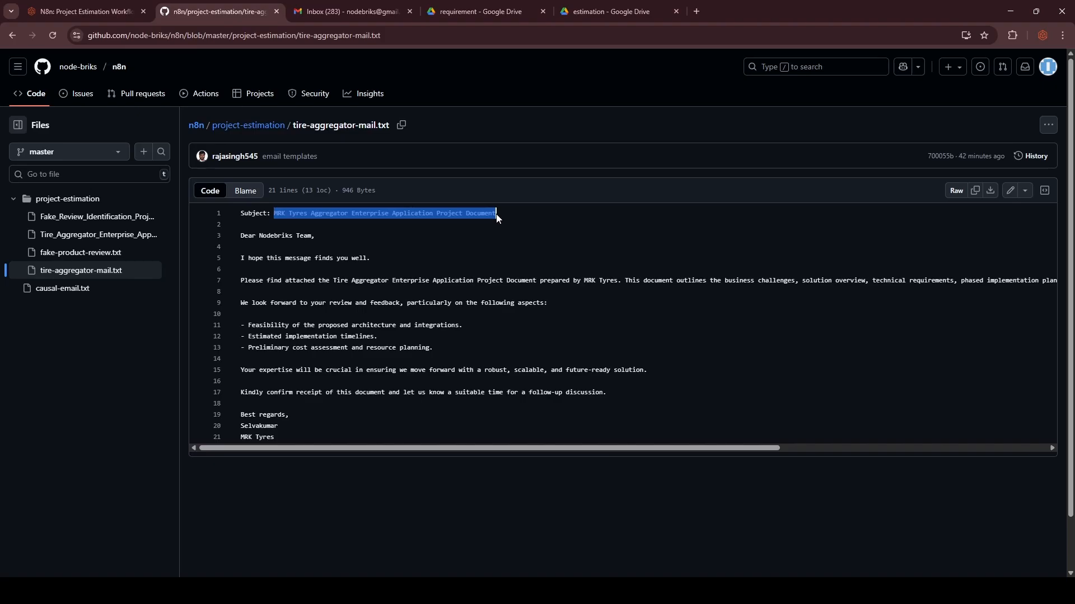
click(324, 6)
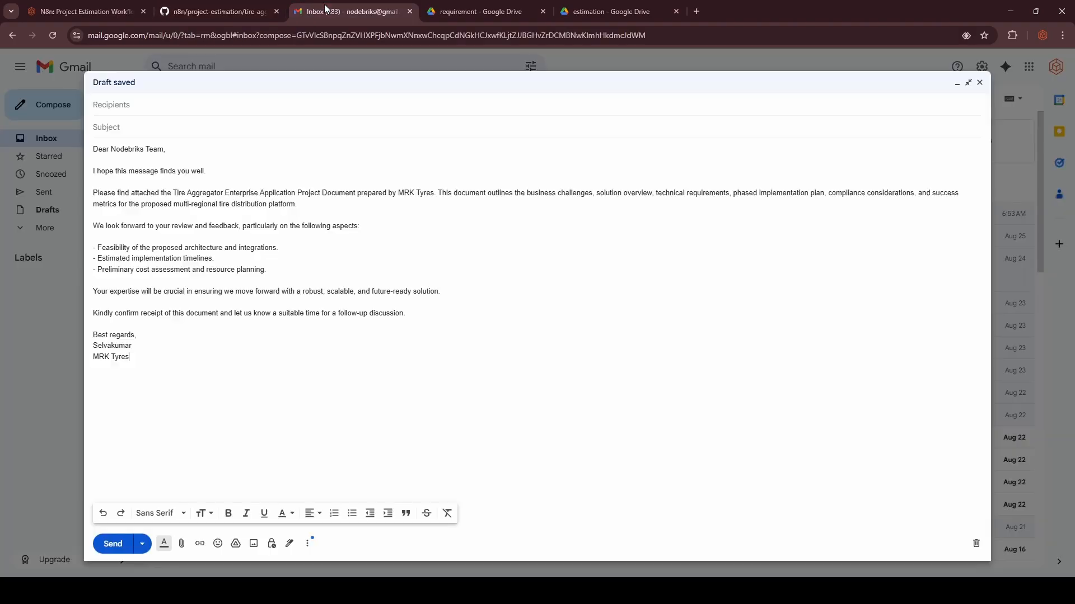
click(131, 127)
key(ctrl+v)
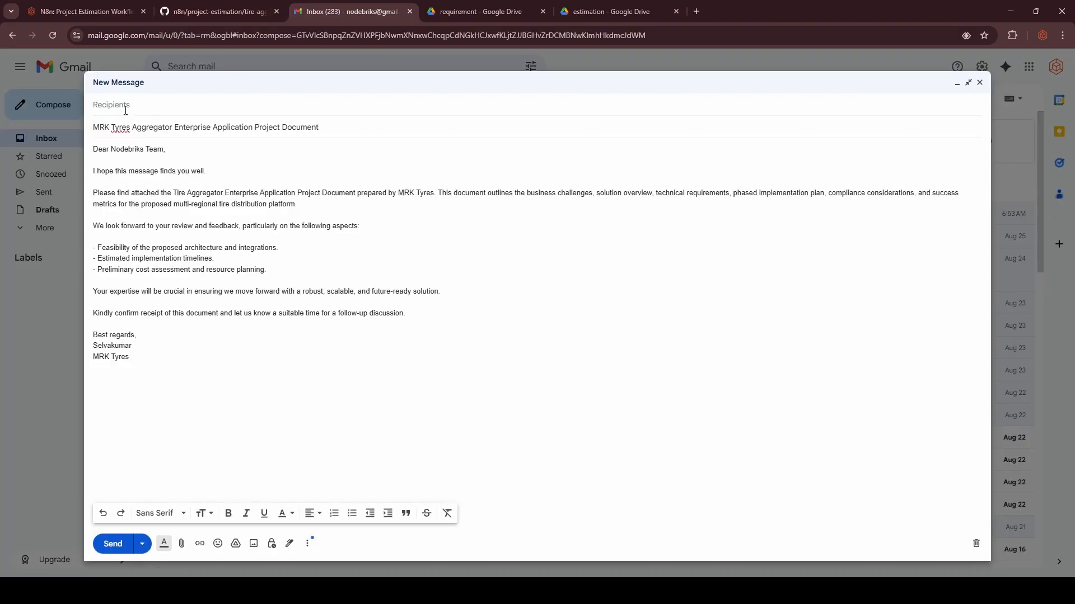
Add the suggested work address as recipient and attach Tire_Aggregator_Enterprise_Application.docx.
click(134, 105)
text(ra)
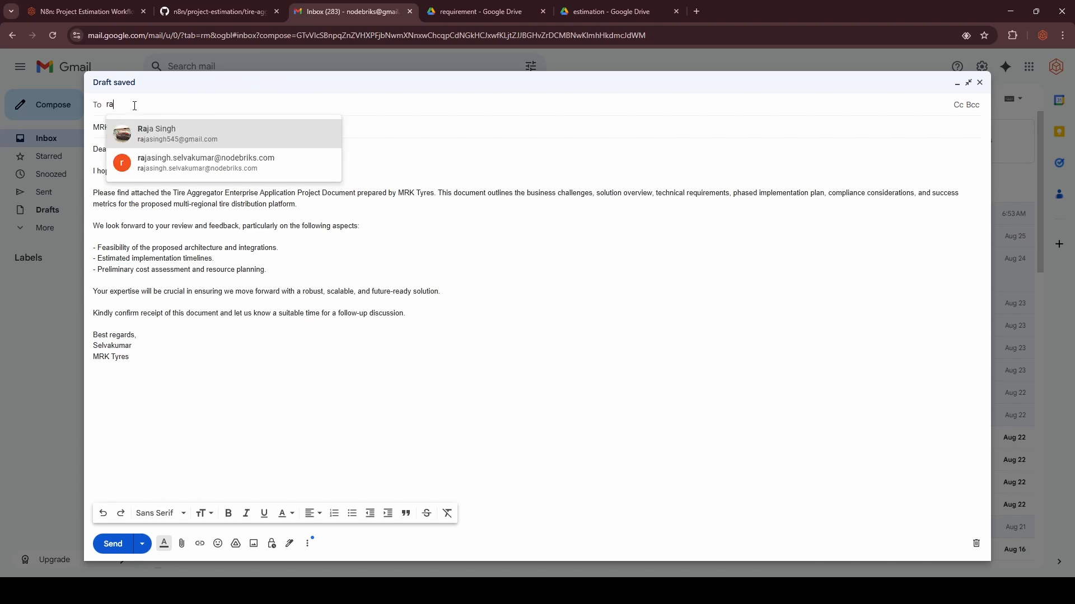
click(168, 168)
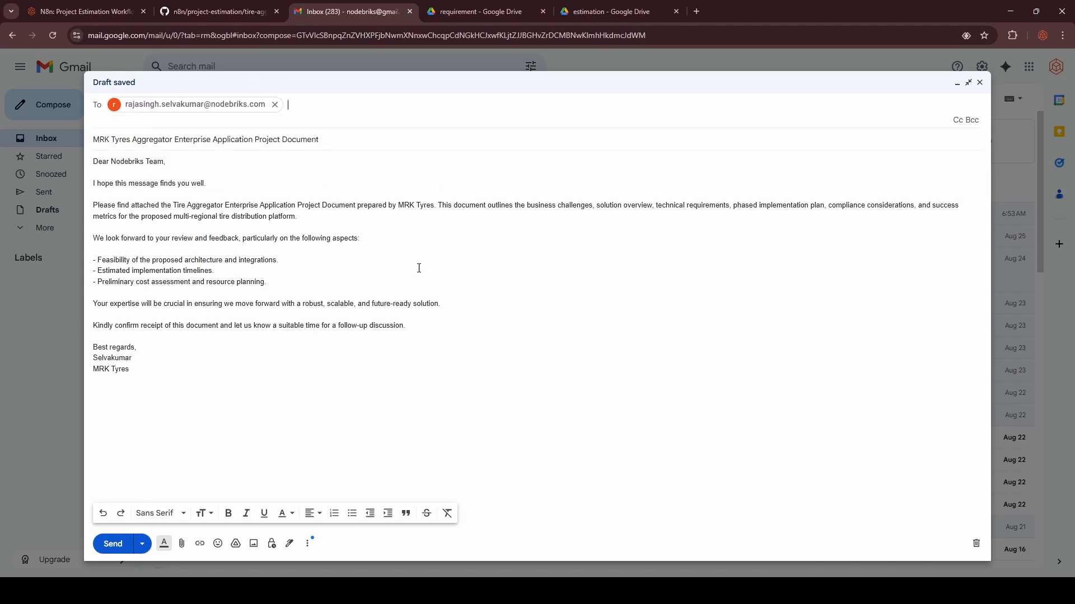
click(182, 544)
click(413, 323)
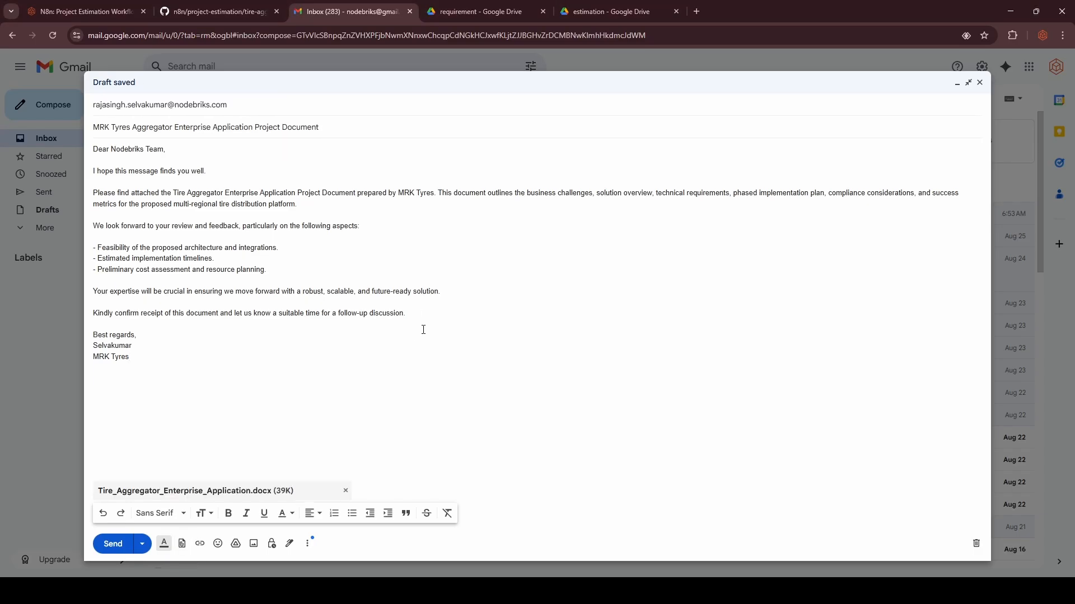
Widen GitHub's file list to show full file names, then return to the workflow.
click(219, 11)
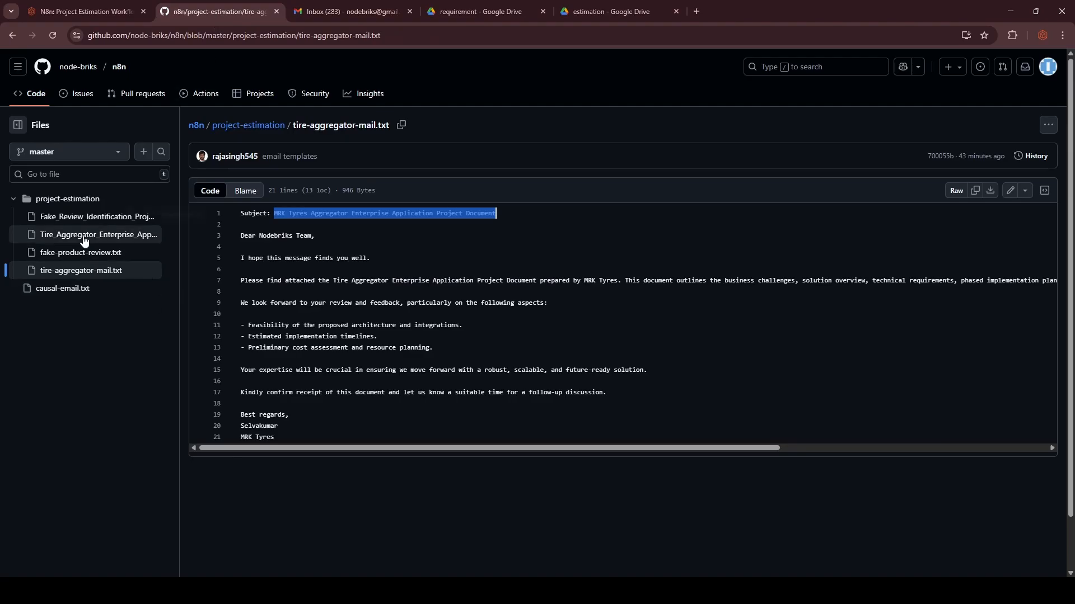
click(185, 260)
drag(185, 261, 278, 258)
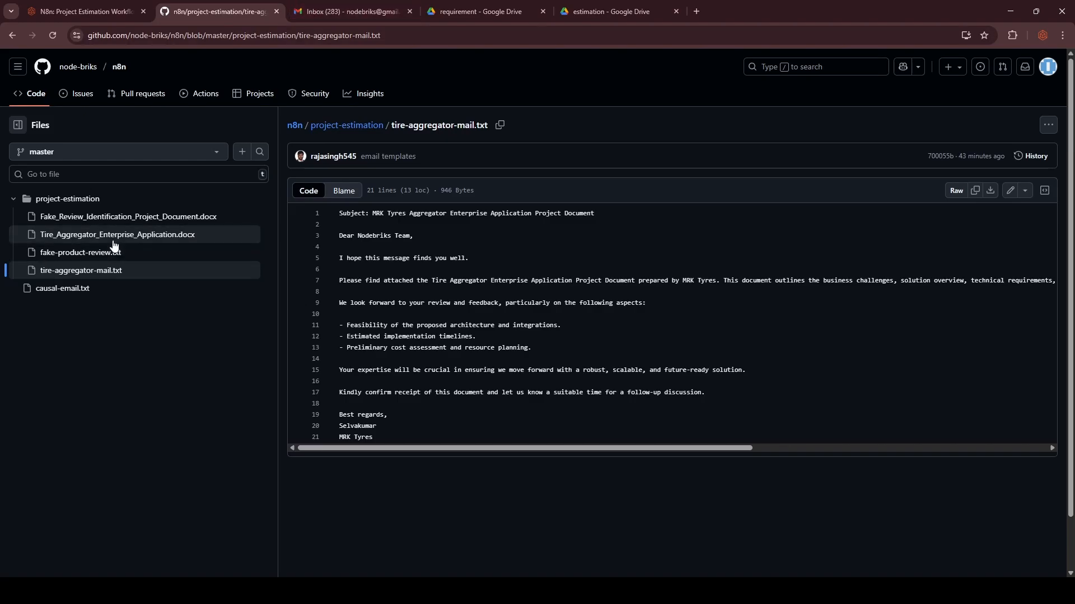
click(352, 11)
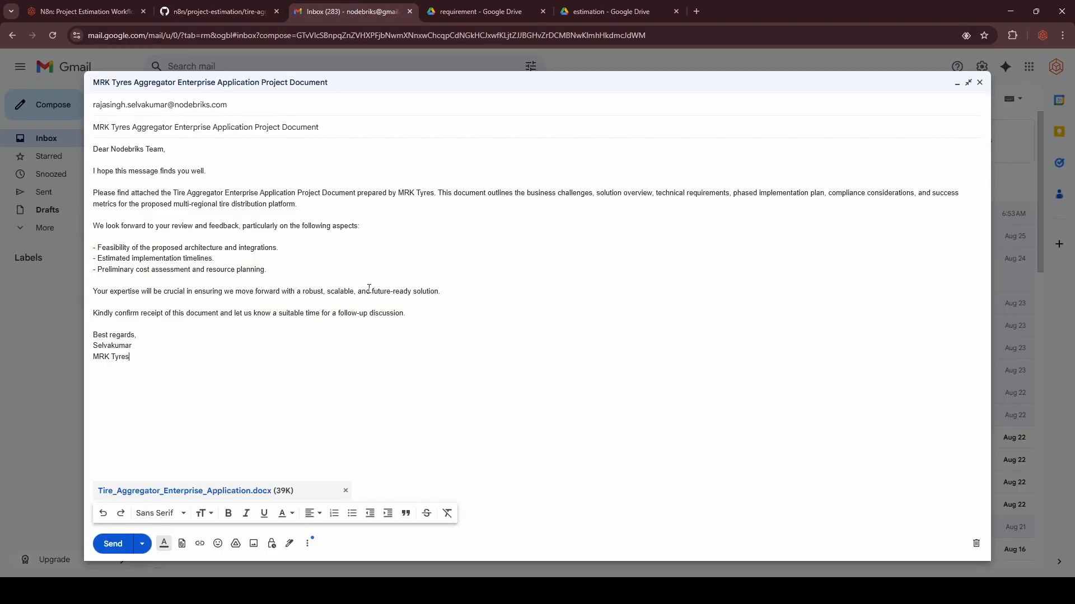
click(83, 14)
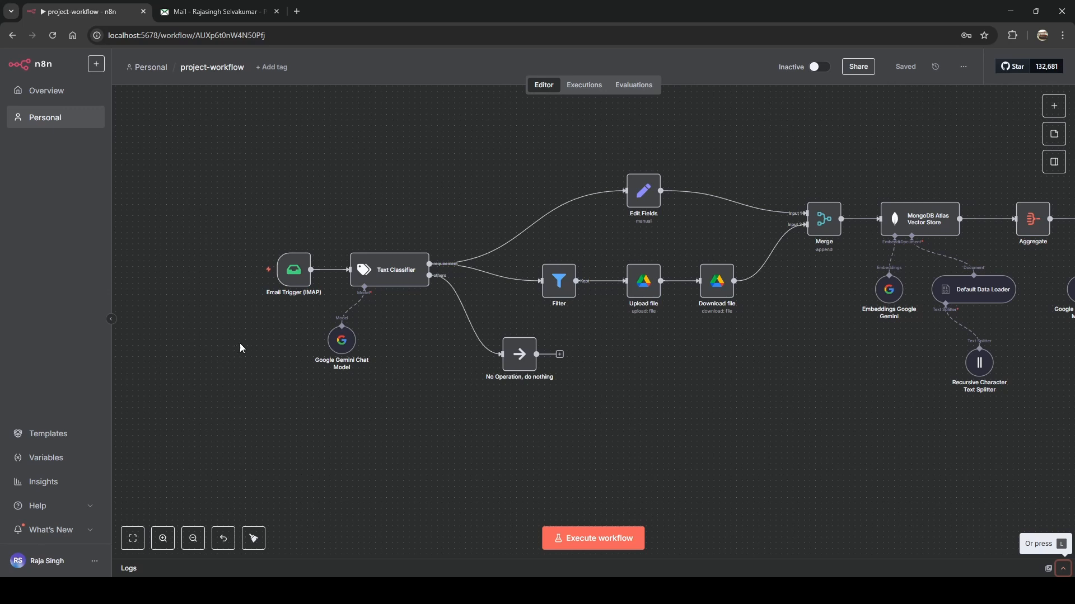
Execute the workflow from the Email Trigger (IMAP) node so it waits for an incoming email.
mouse_move(247, 272)
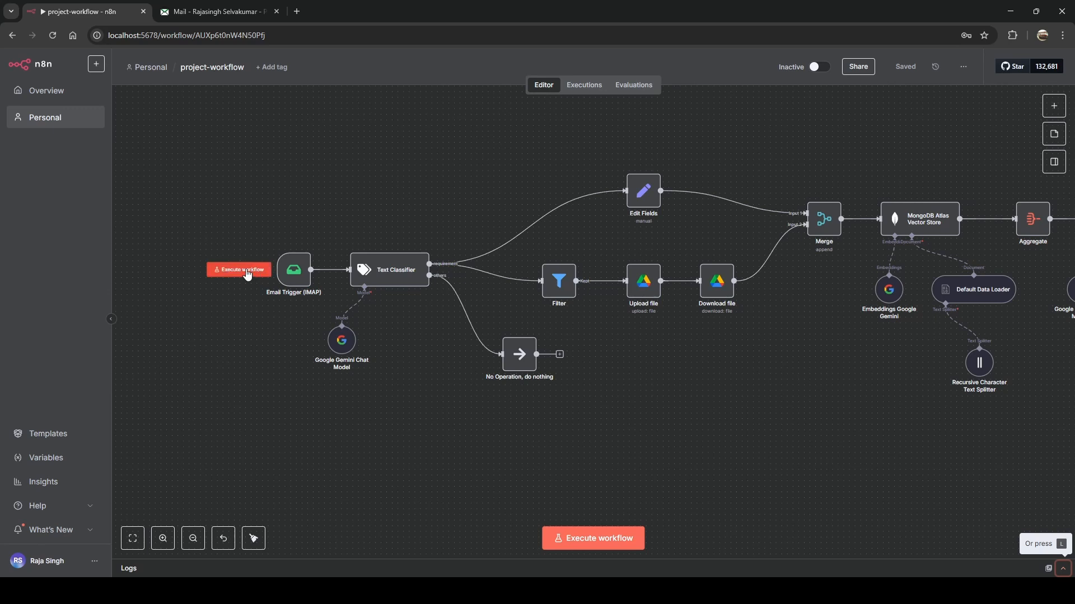
click(247, 272)
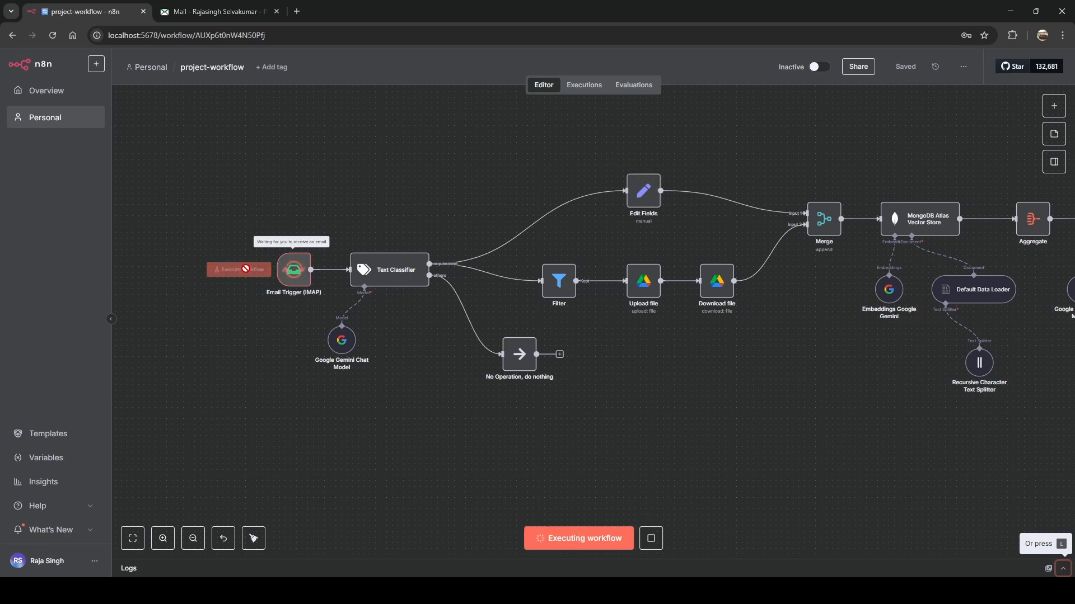
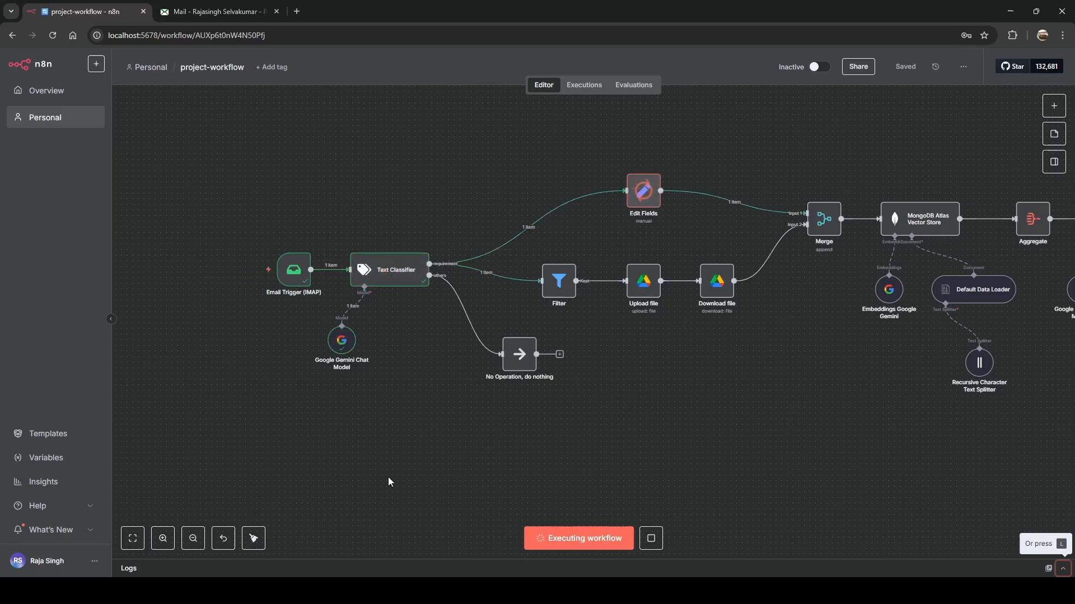
Expand the execution log and pan the canvas while the workflow runs through to success.
drag(484, 560, 493, 359)
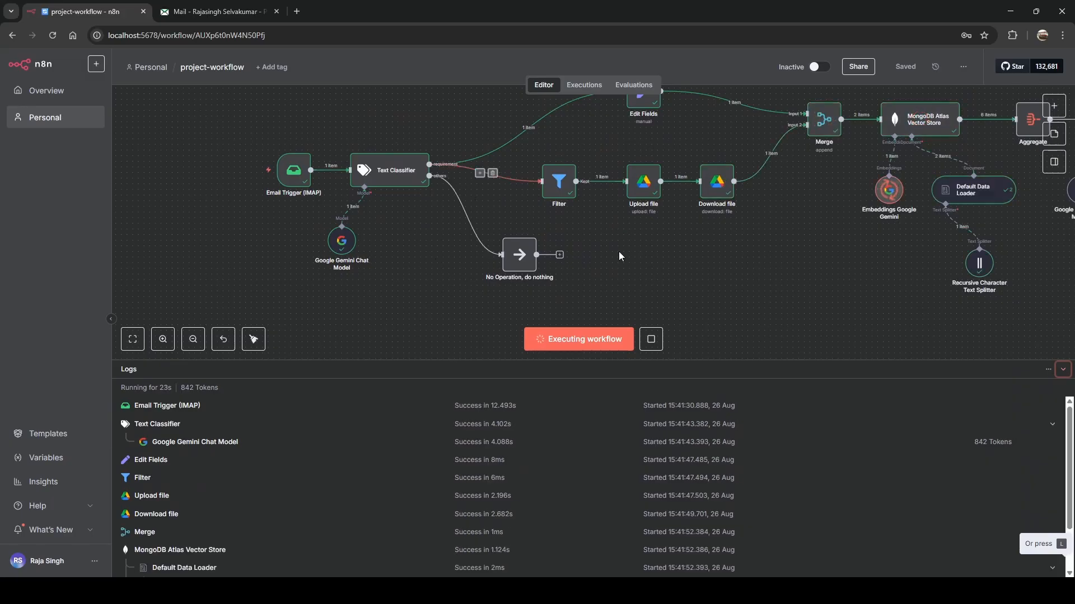
scroll(825, 290, down, 3)
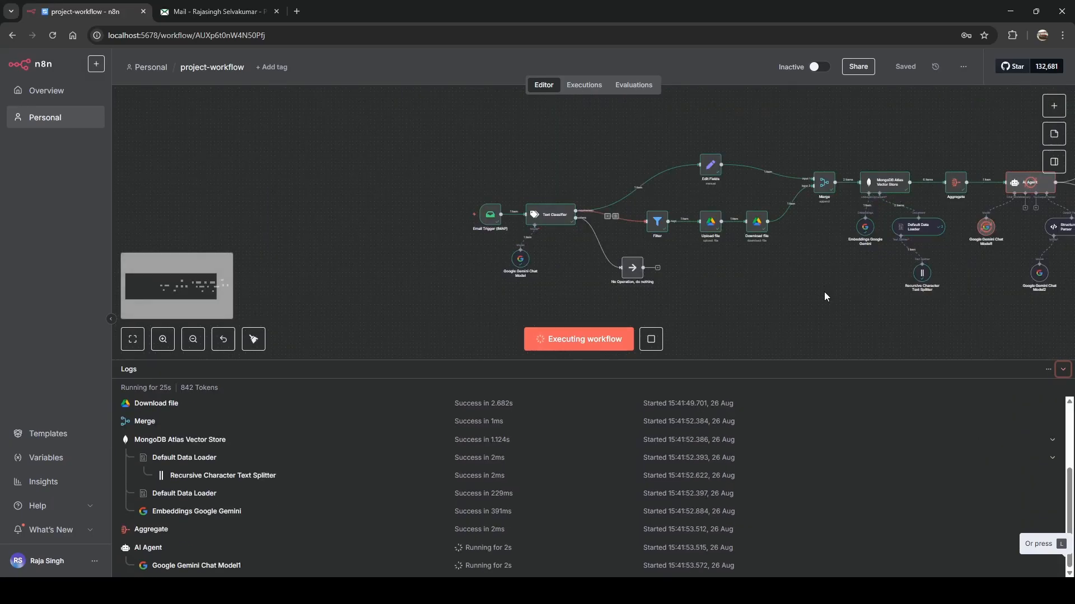
scroll(824, 293, right, 3)
scroll(818, 294, right, 2)
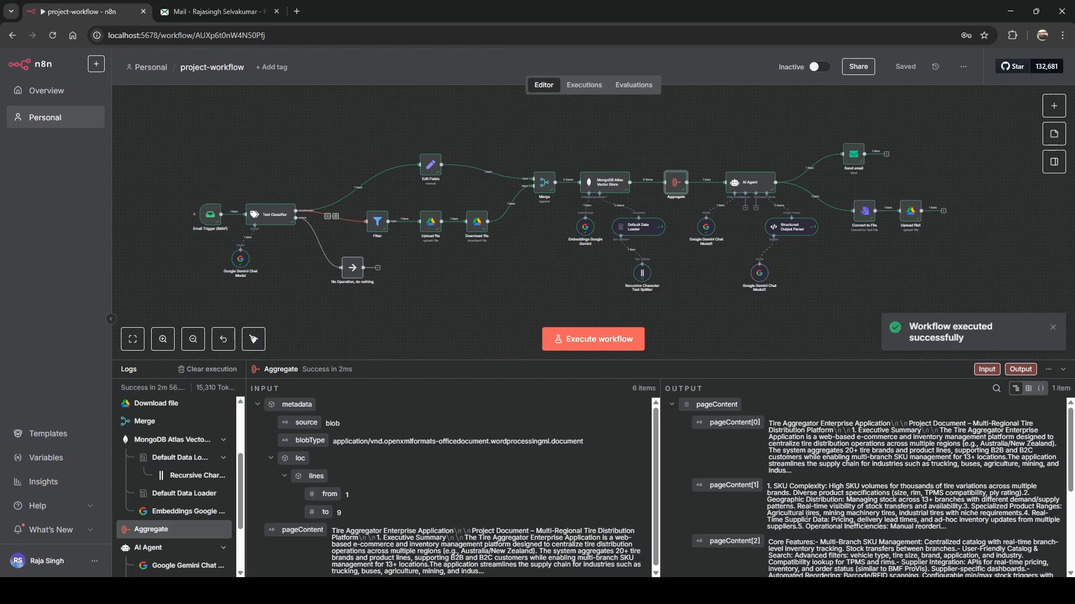
Collapse the execution log to look over the canvas, then expand the log again.
click(1063, 370)
scroll(408, 410, up, 4)
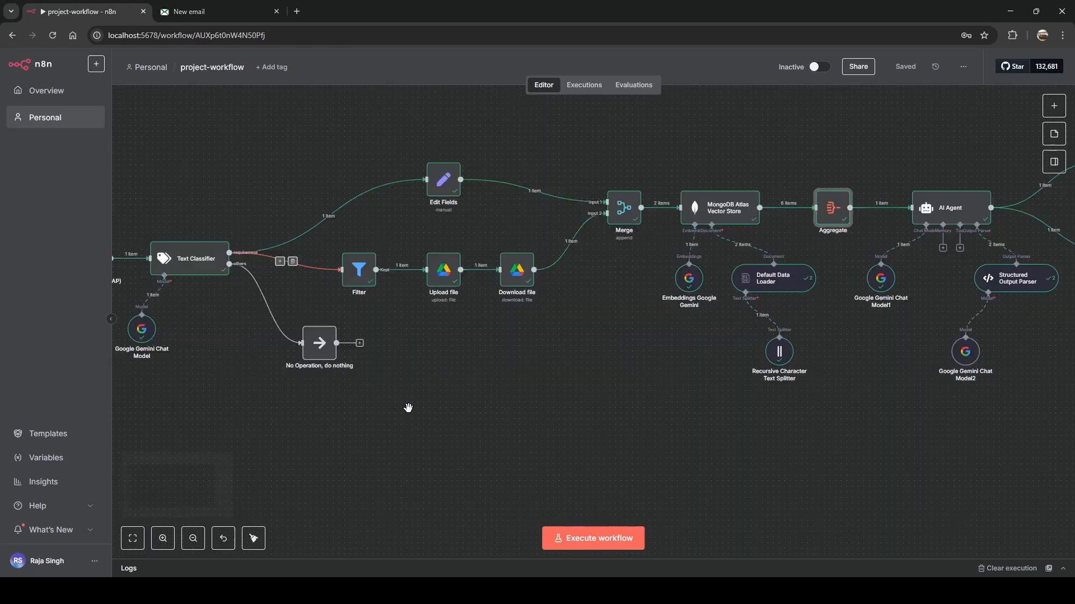
scroll(409, 414, left, 5)
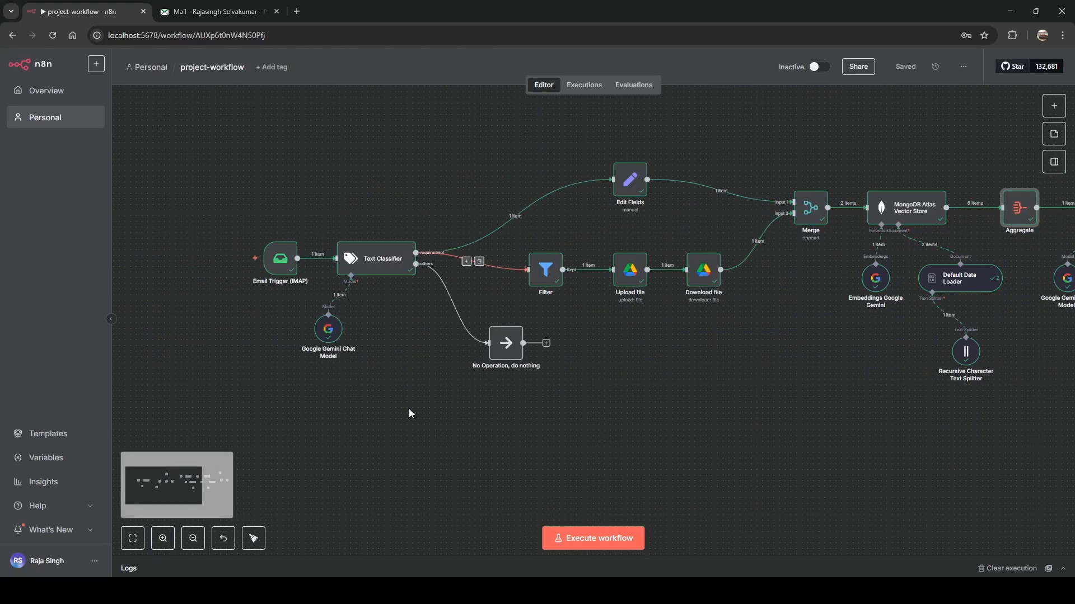
scroll(408, 409, right, 12)
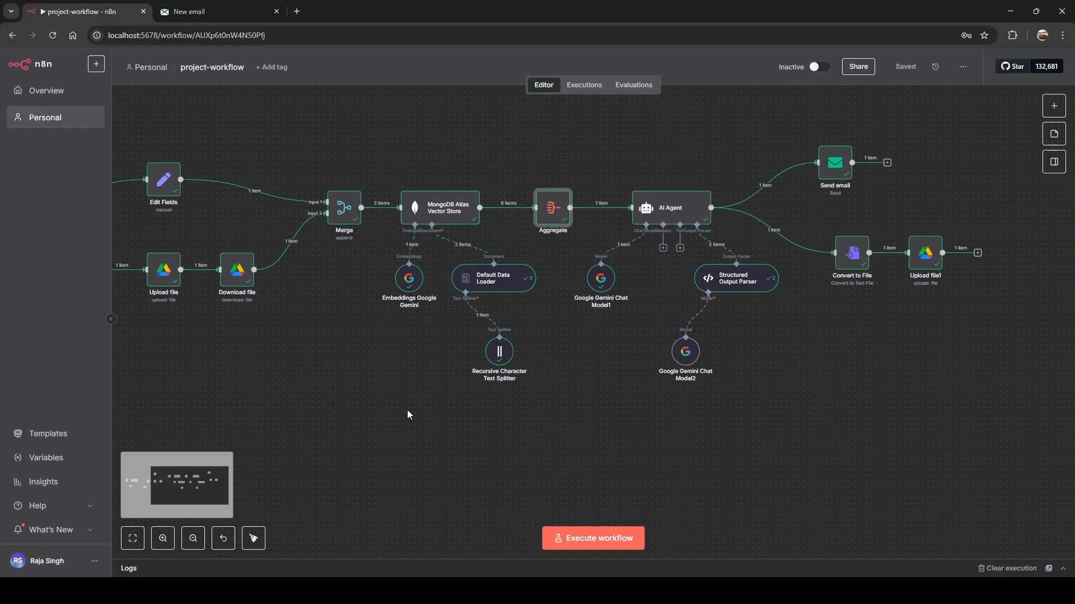
scroll(407, 413, left, 12)
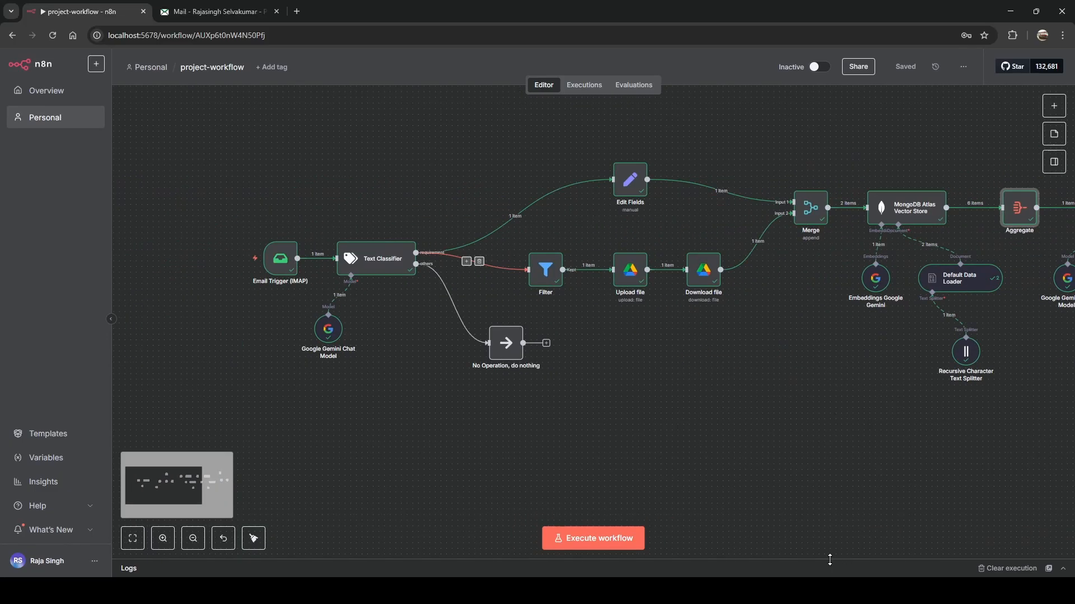
drag(830, 559, 783, 292)
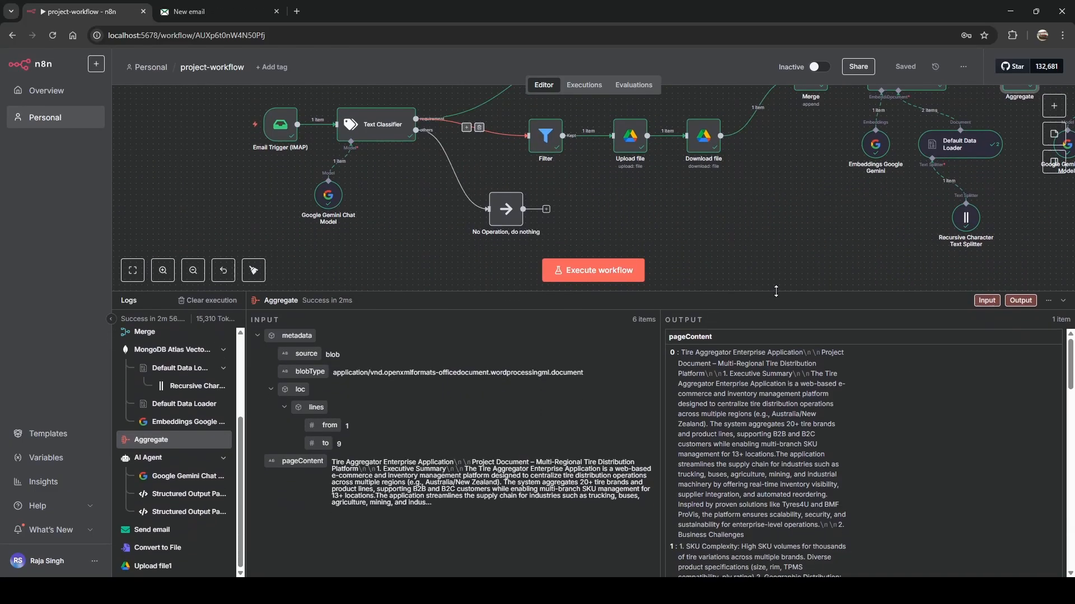
scroll(157, 392, up, 5)
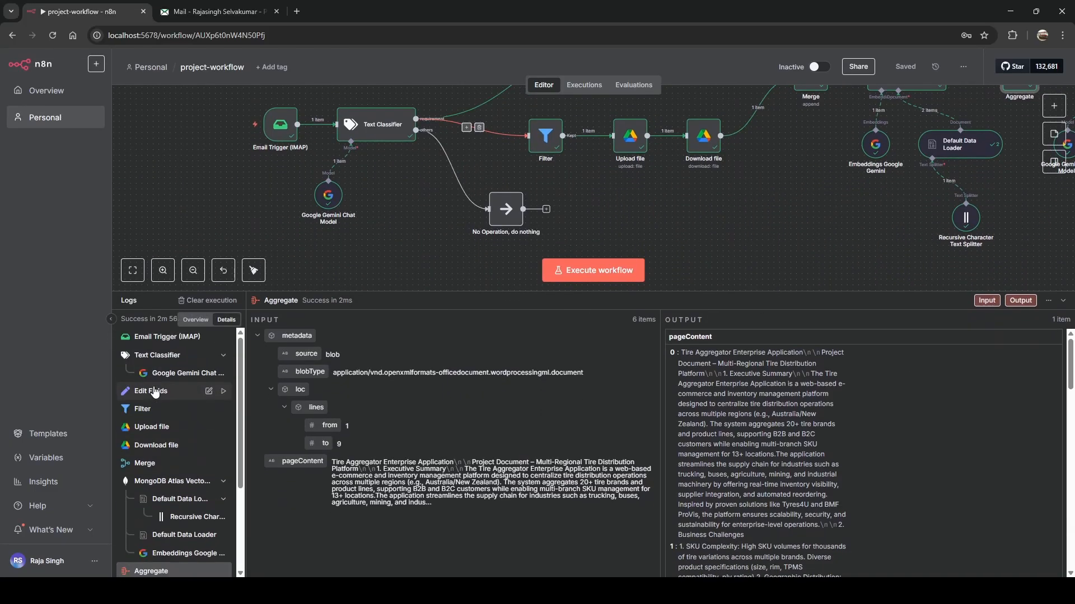
Inspect the Email Trigger, Text Classifier, Gemini (requirement true, others false) and Edit Fields log entries.
click(150, 336)
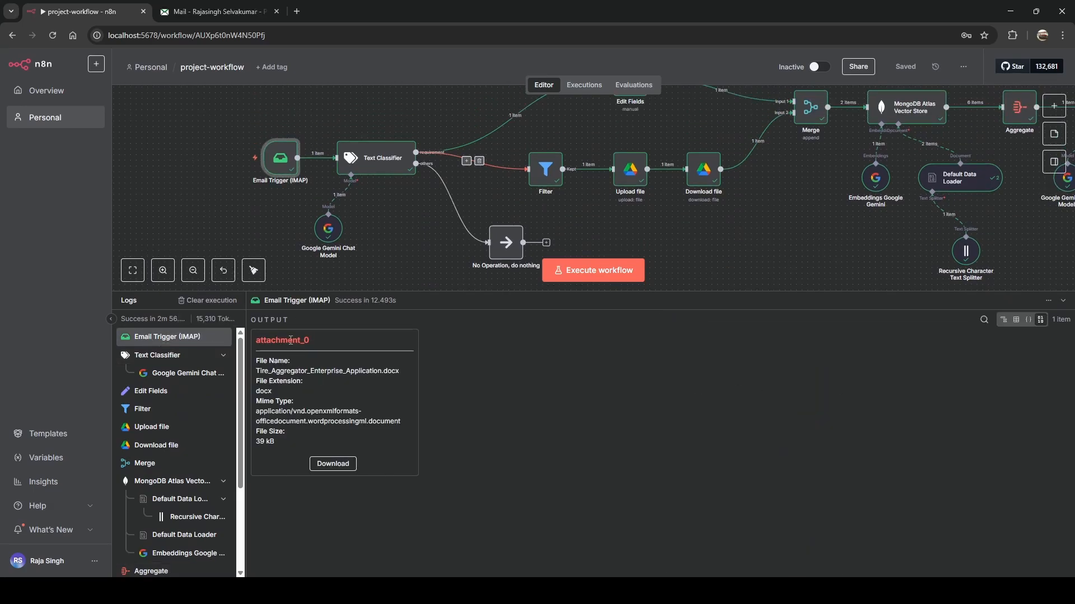
click(154, 361)
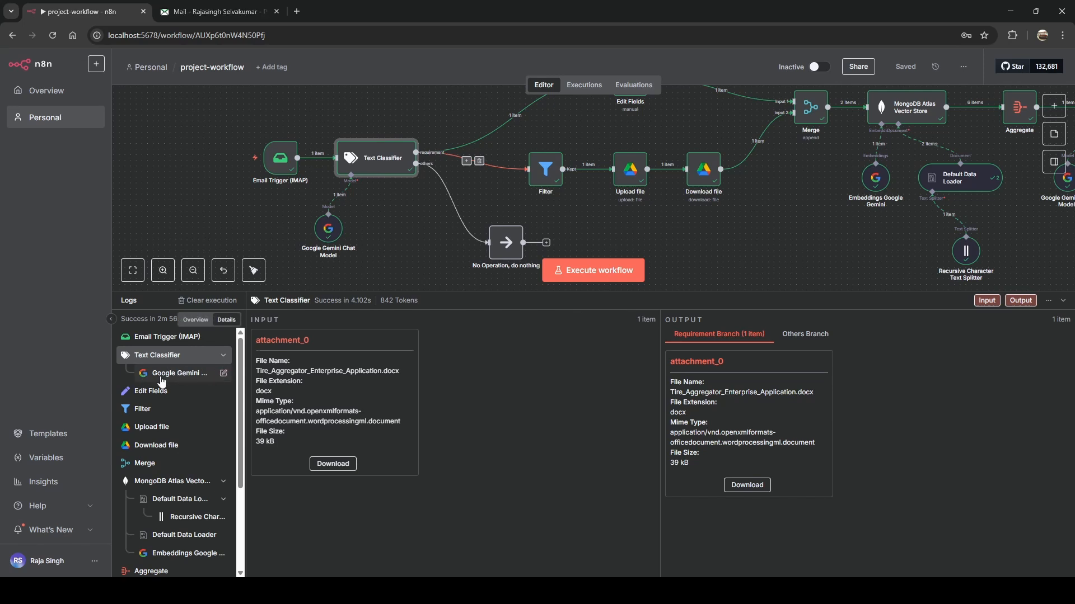
click(161, 380)
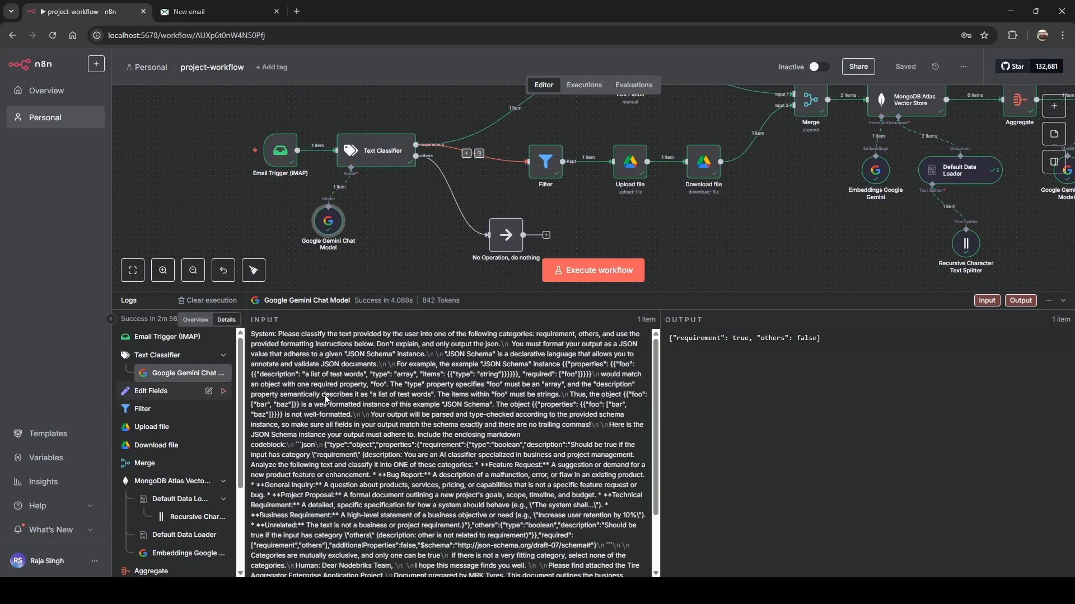
drag(677, 340, 714, 339)
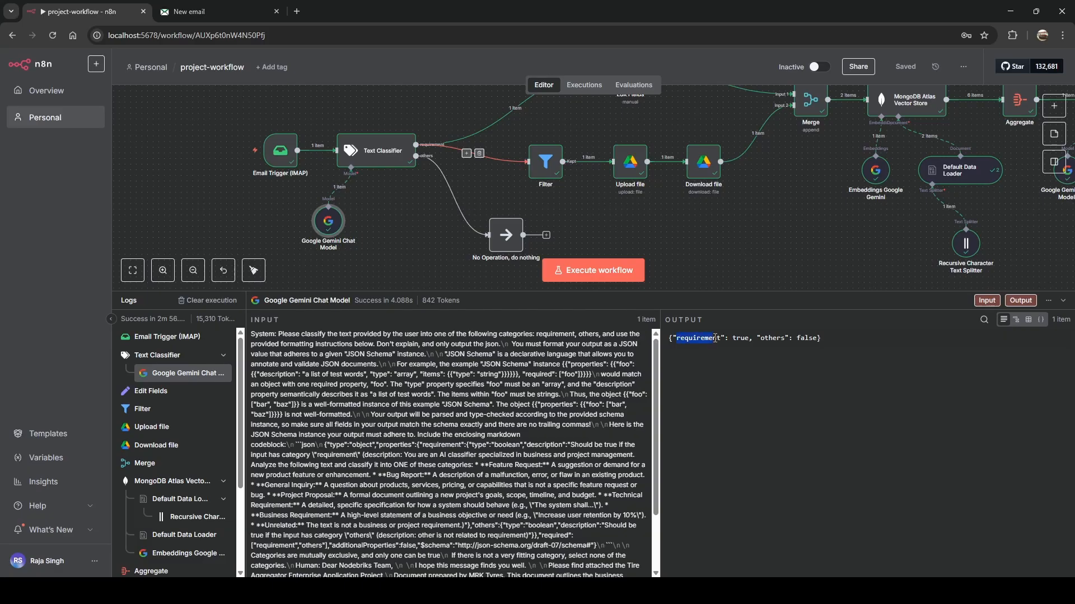
double_click(772, 339)
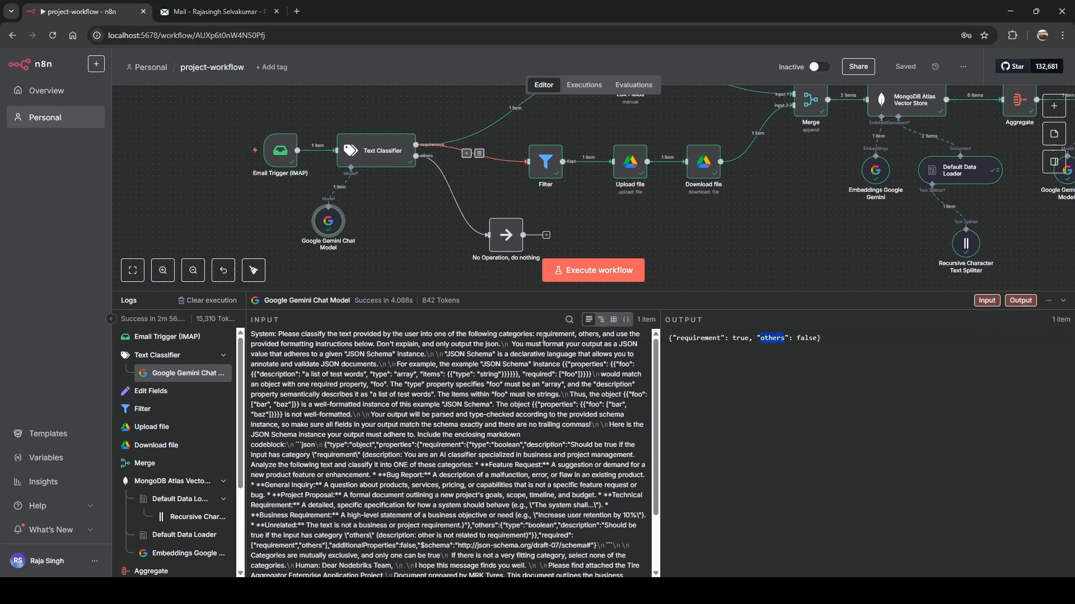
click(144, 395)
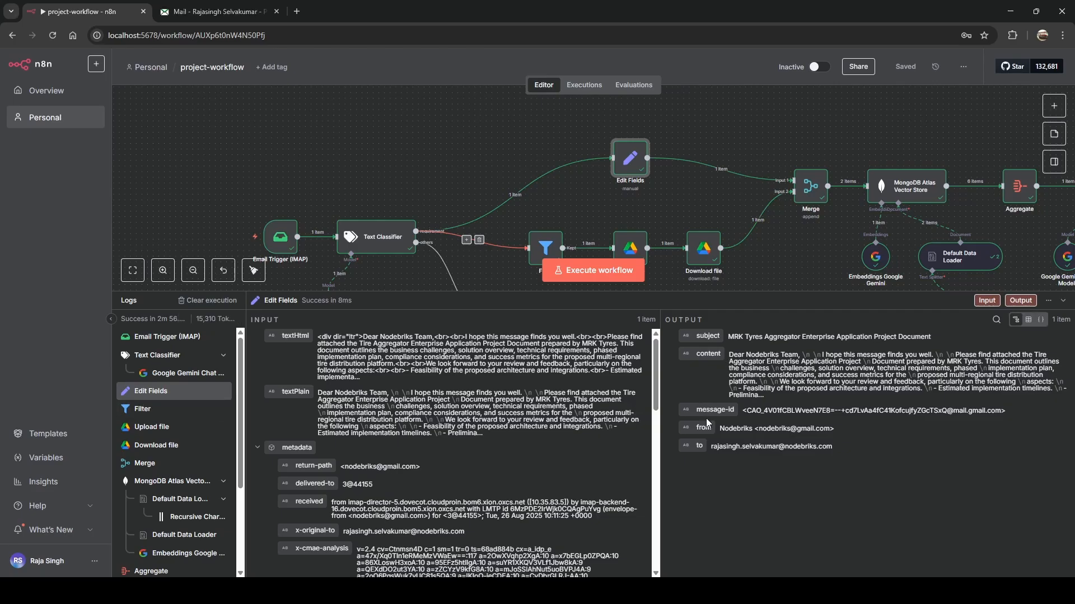
Inspect the Filter, Upload file, Download file (39 kB) and Merge (2 items) log entries.
click(144, 411)
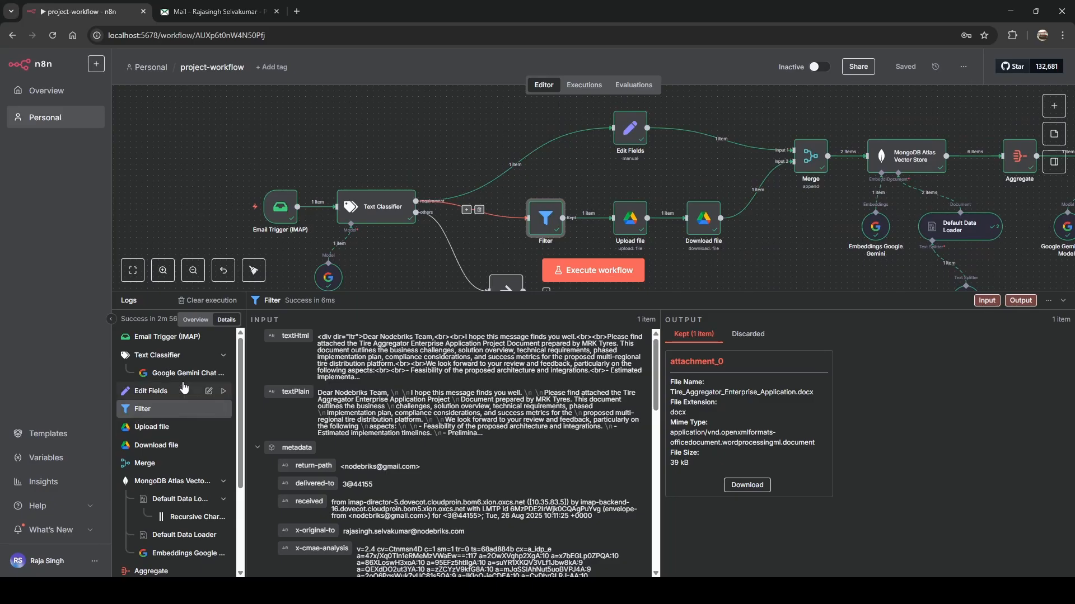
click(175, 430)
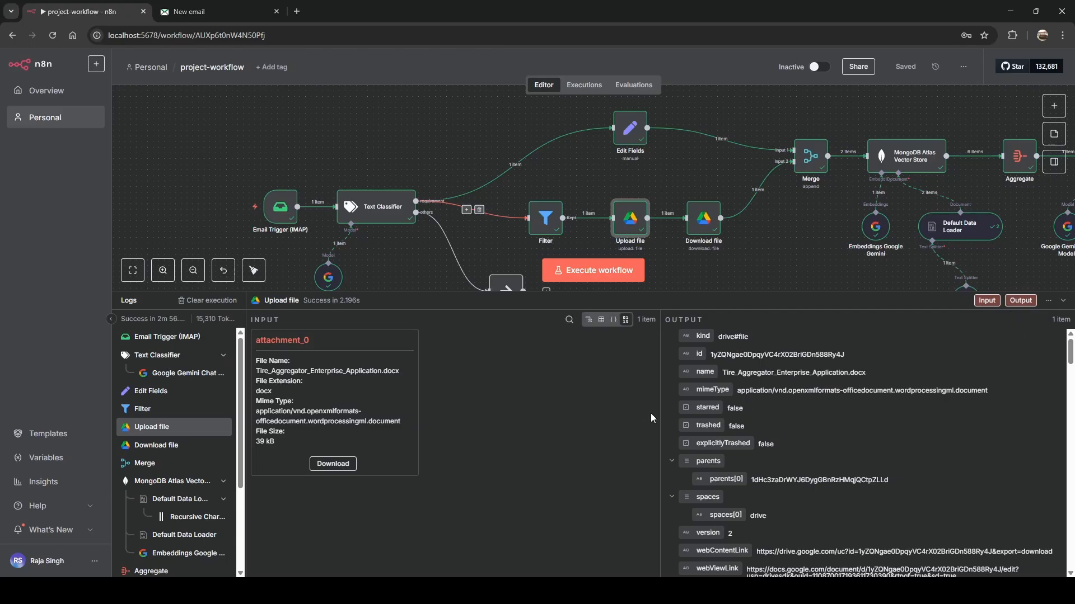
drag(676, 291, 674, 346)
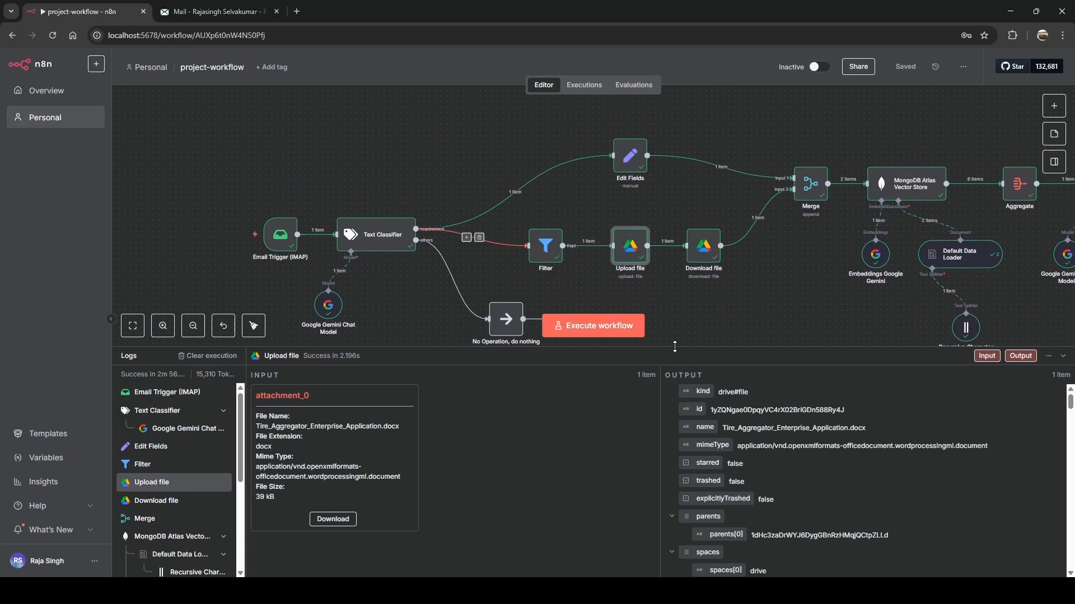
click(147, 502)
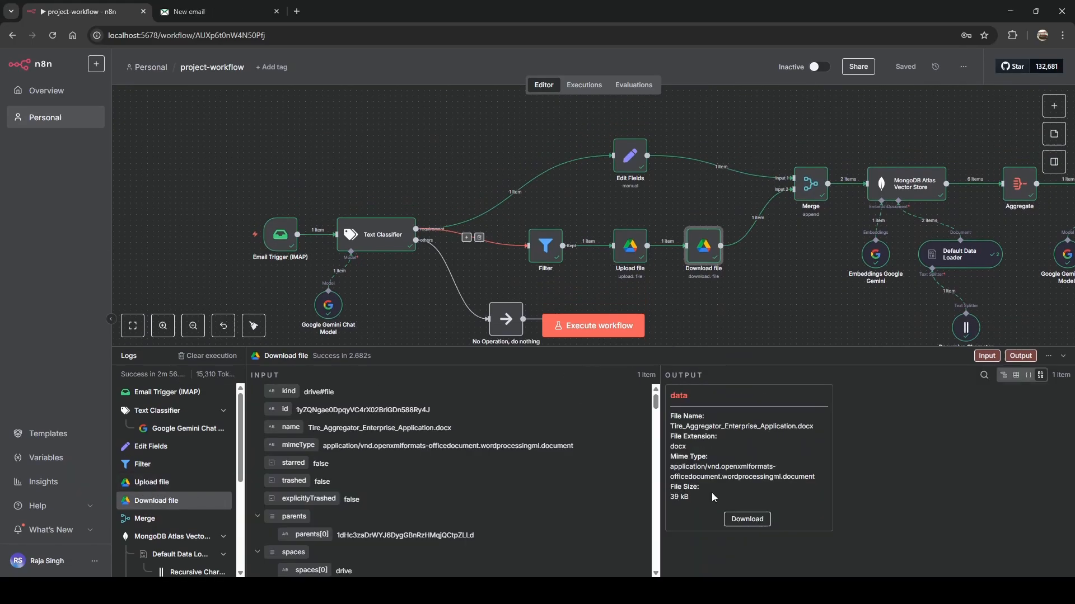
drag(240, 448, 239, 486)
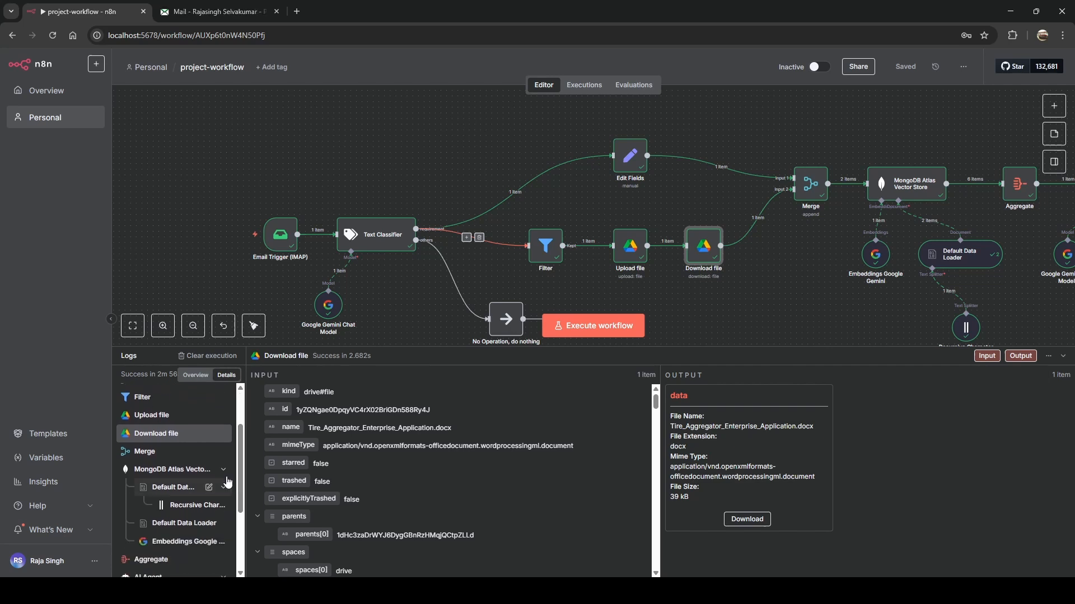
click(155, 456)
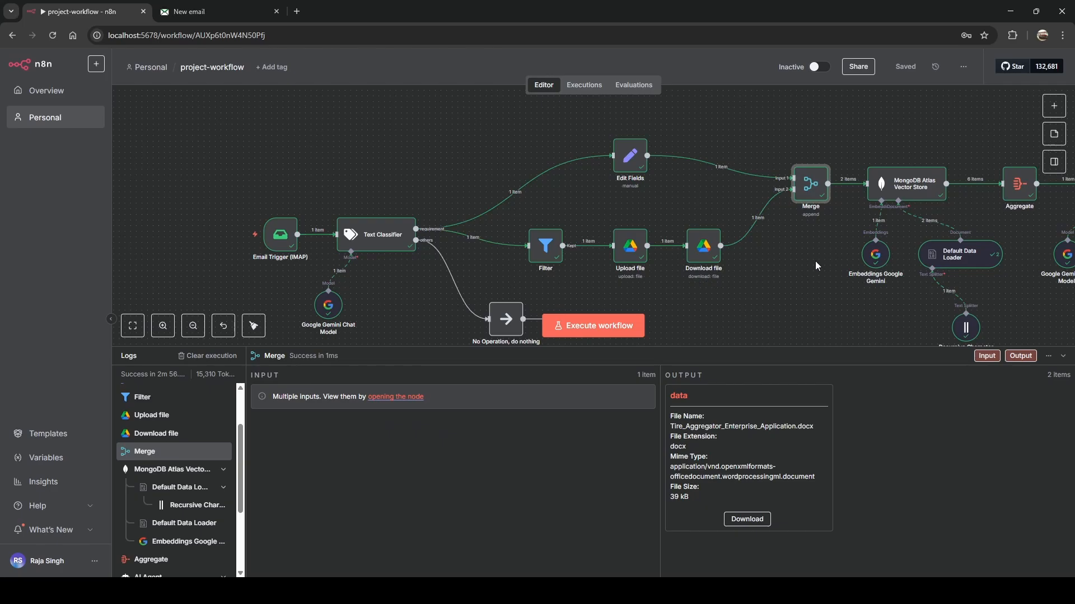
Inspect the MongoDB Atlas Vector Store, Default Data Loader, text splitter chunks and 6 Gemini embeddings.
click(154, 473)
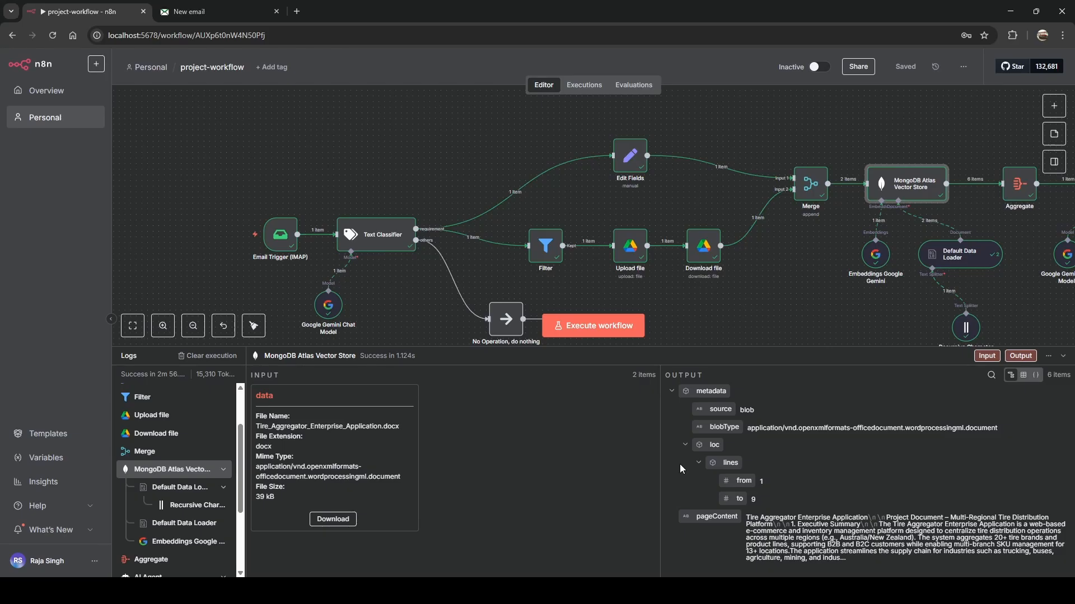
click(164, 492)
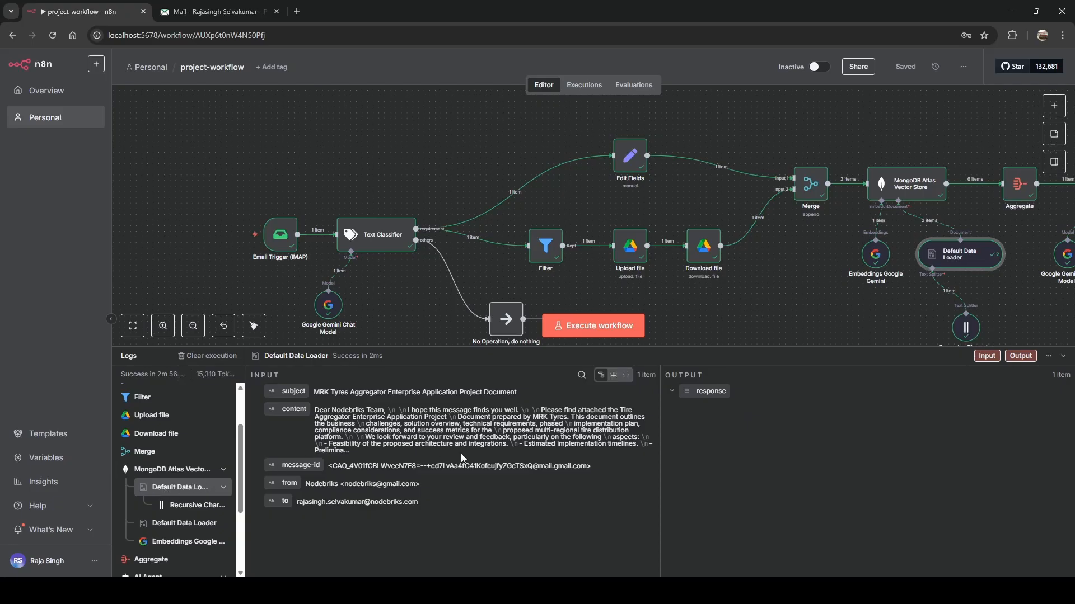
click(180, 505)
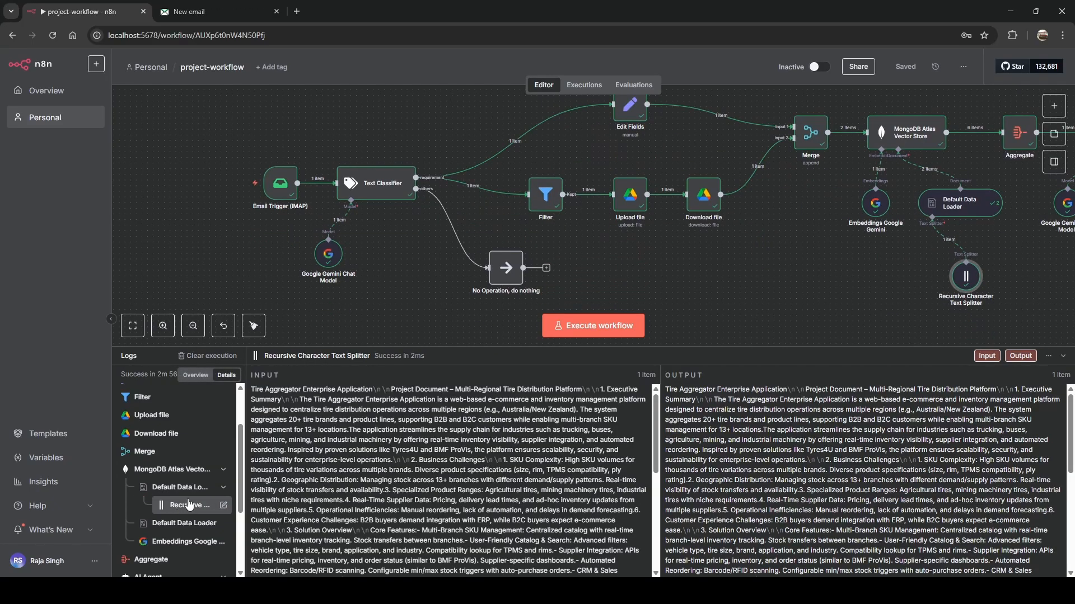
scroll(397, 459, down, 5)
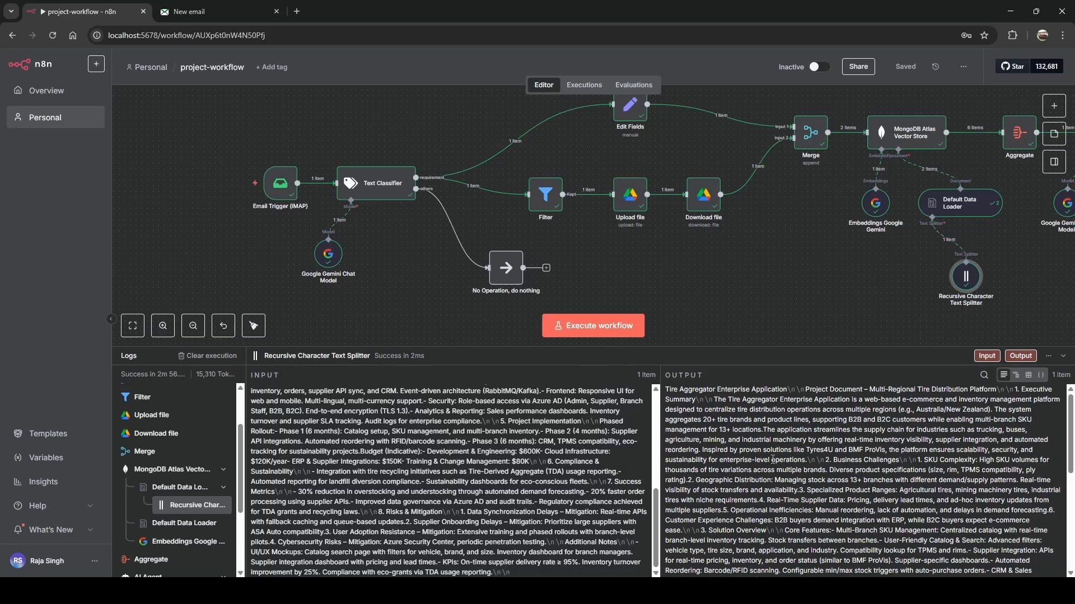
scroll(772, 463, down, 3)
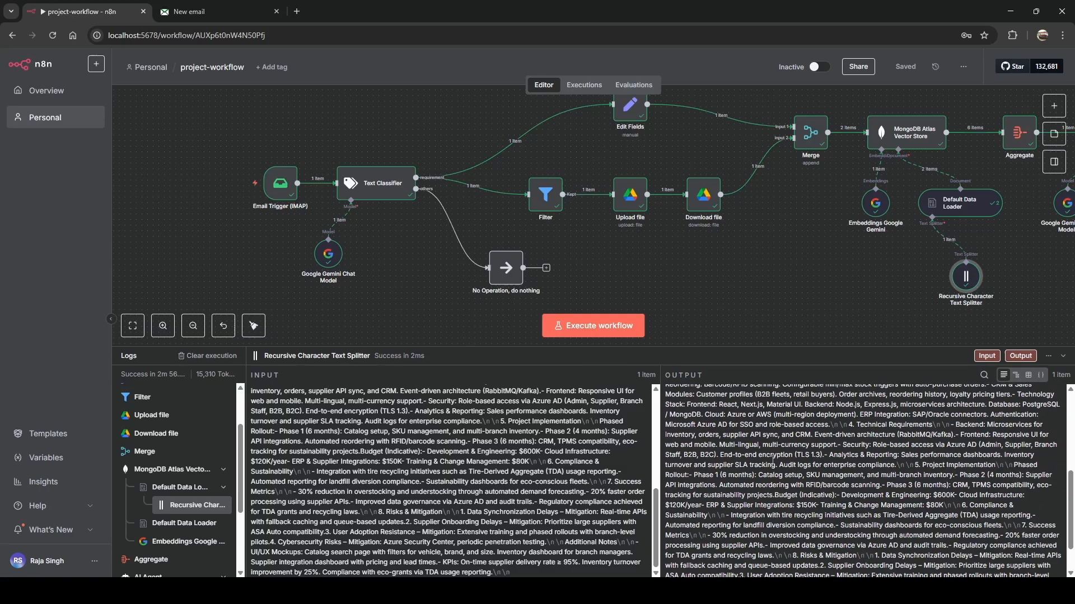
click(155, 543)
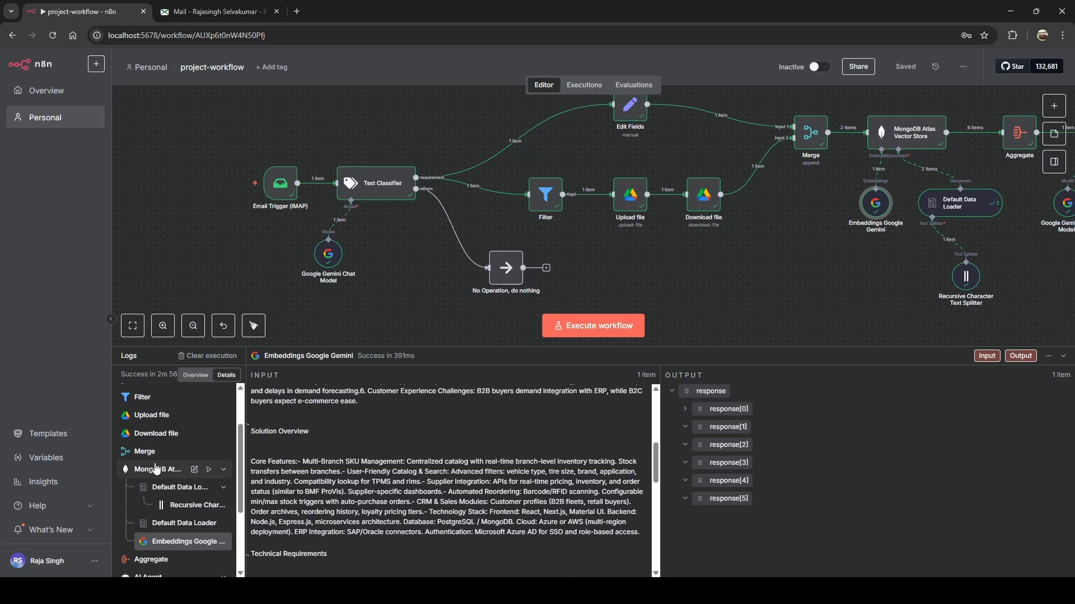
scroll(157, 468, down, 3)
Review Aggregate's pageContent list, the AI Agent's generated estimation and the Structured Output Parser results.
click(150, 440)
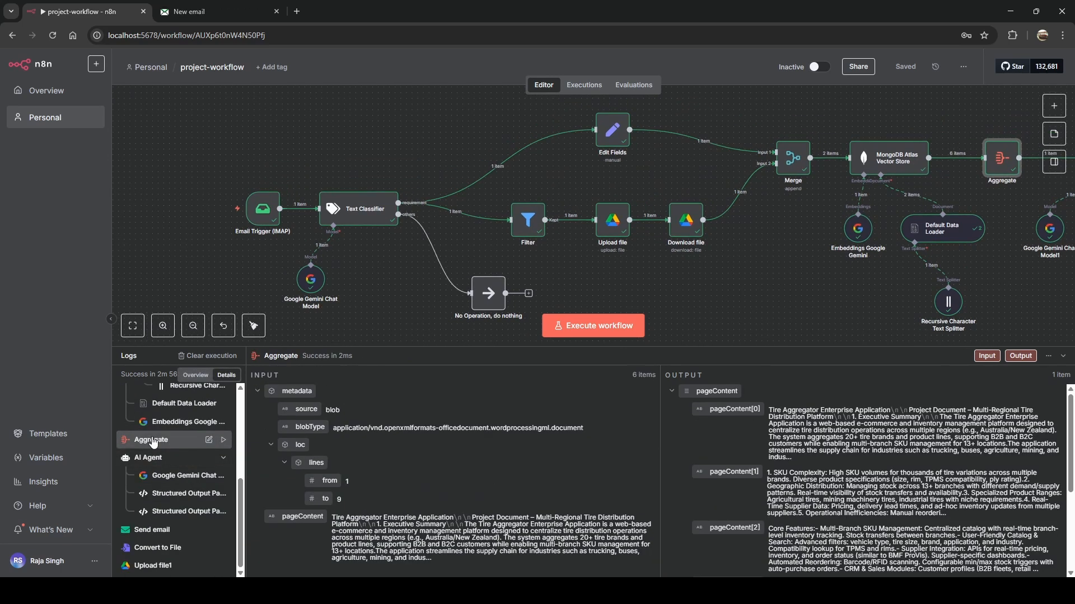
scroll(844, 262, right, 2)
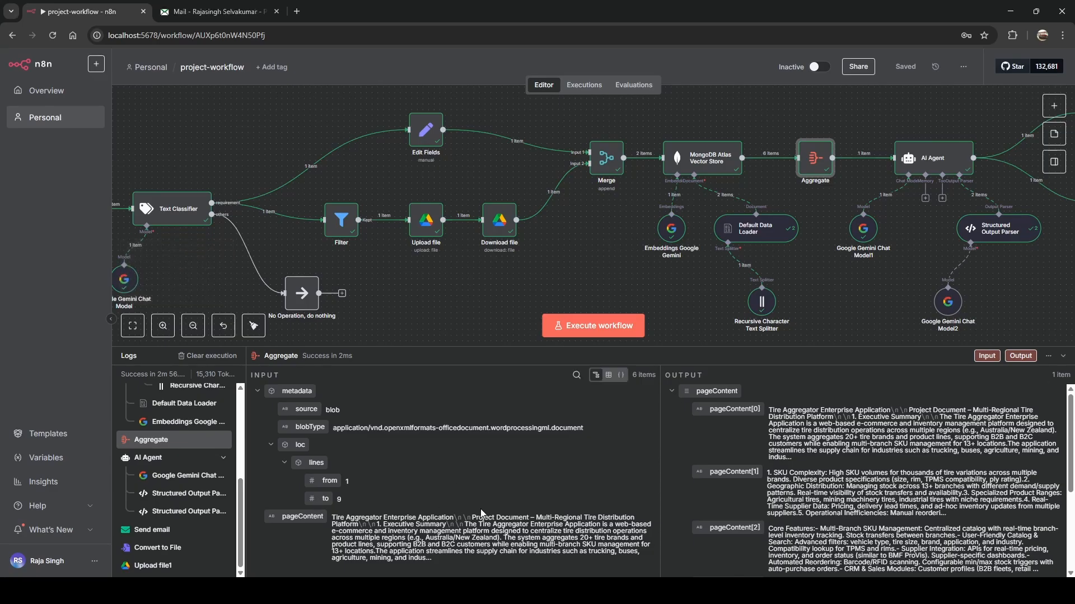
scroll(750, 445, down, 3)
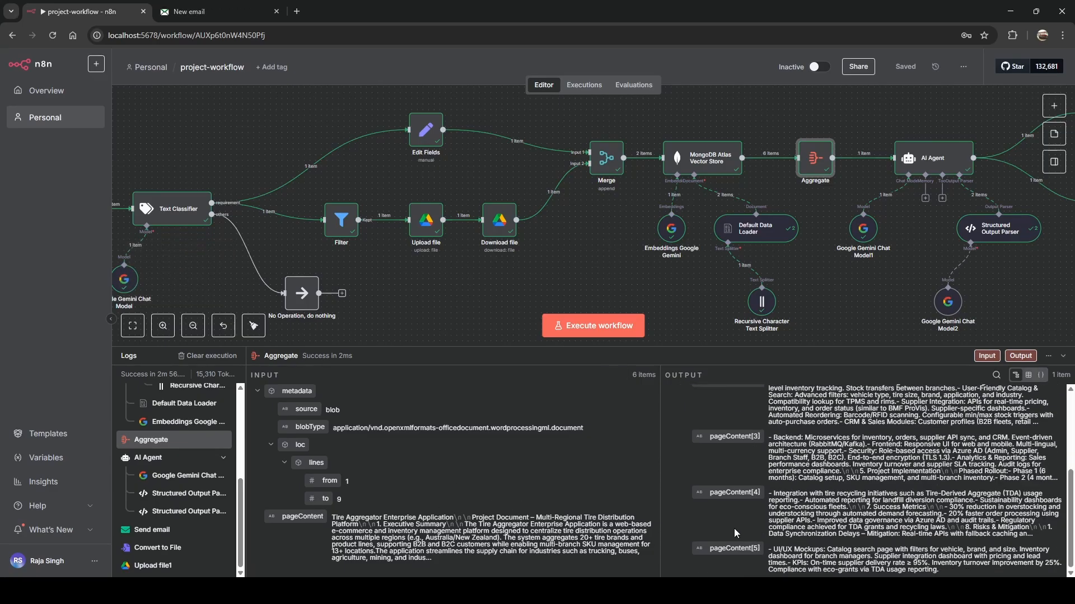
scroll(740, 516, up, 3)
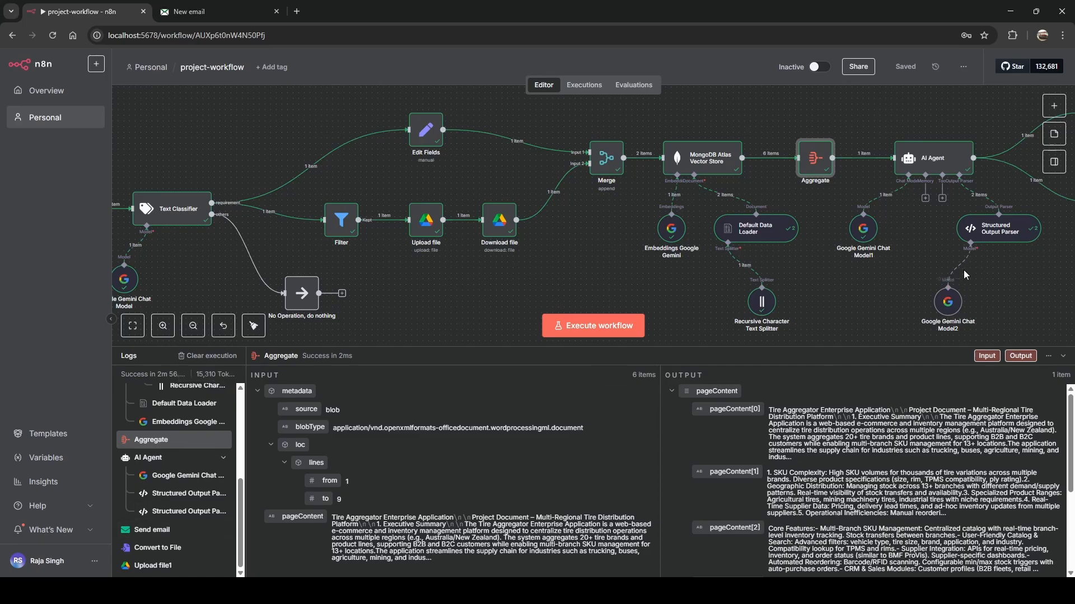
scroll(888, 271, right, 3)
scroll(884, 271, right, 3)
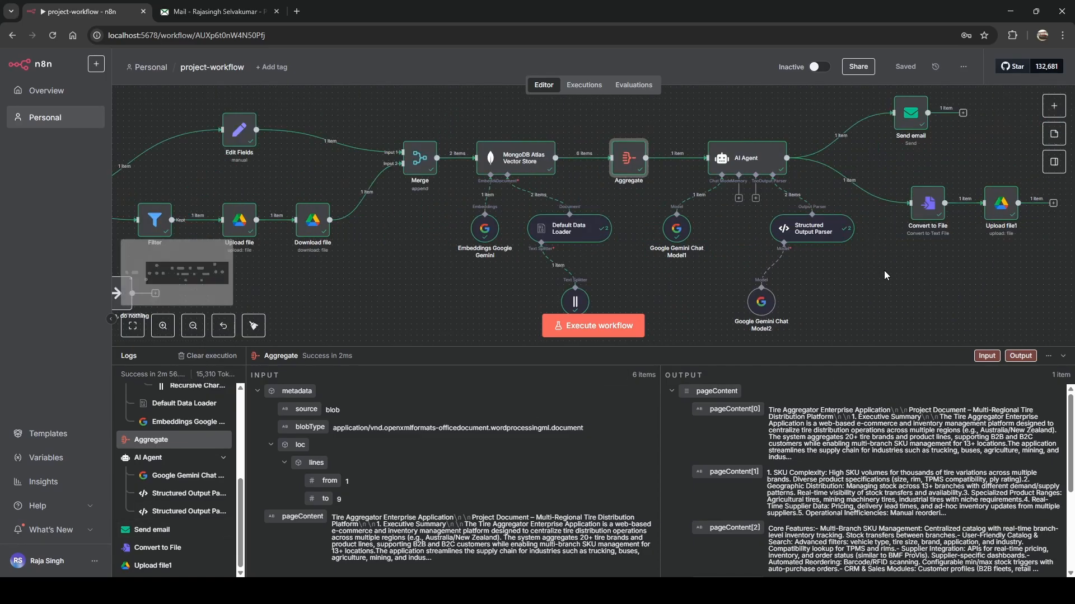
click(149, 461)
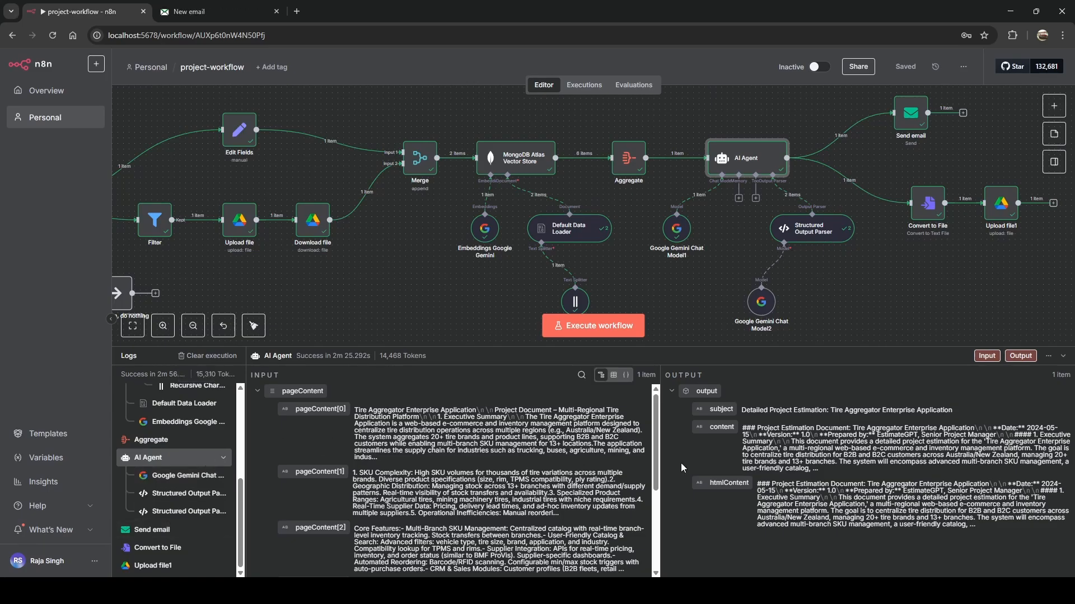
click(154, 497)
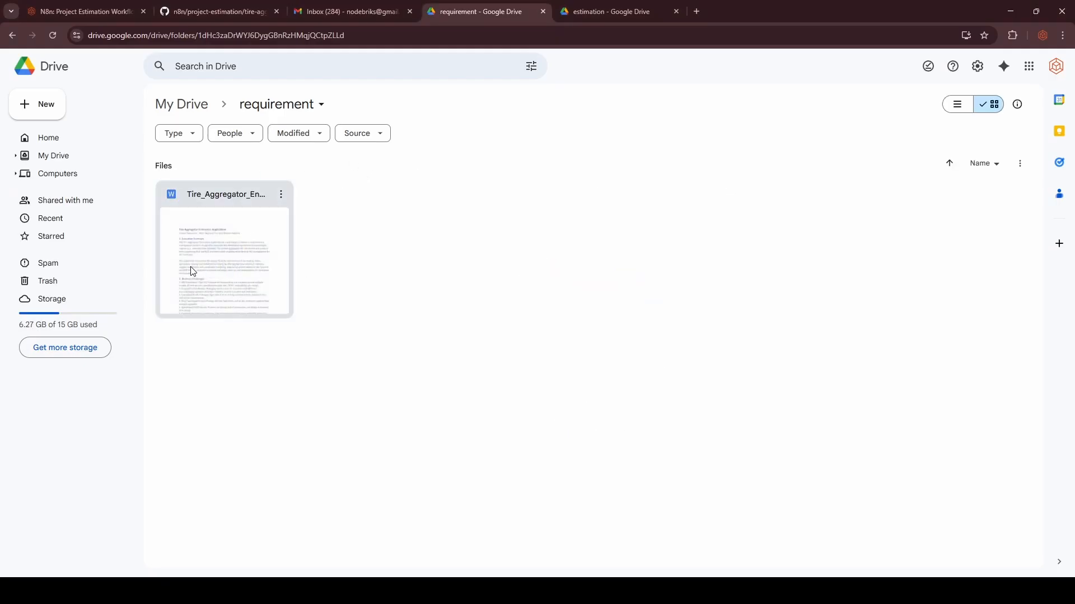
Open Tire_Aggregator_Enterprise_Application.docx from the requirement folder in Google Docs and scroll through it.
click(219, 245)
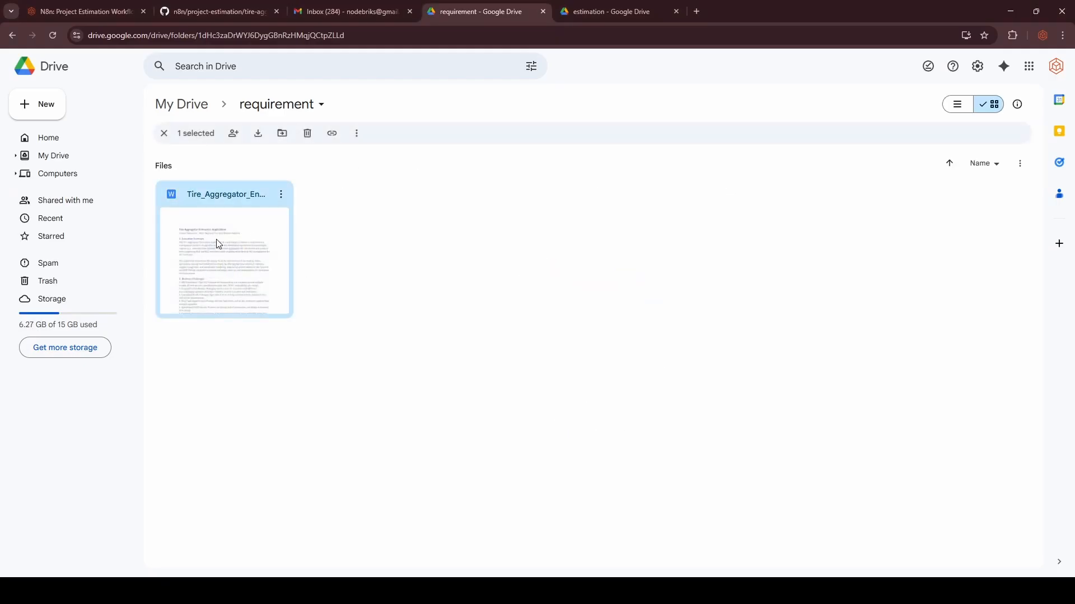
double_click(218, 244)
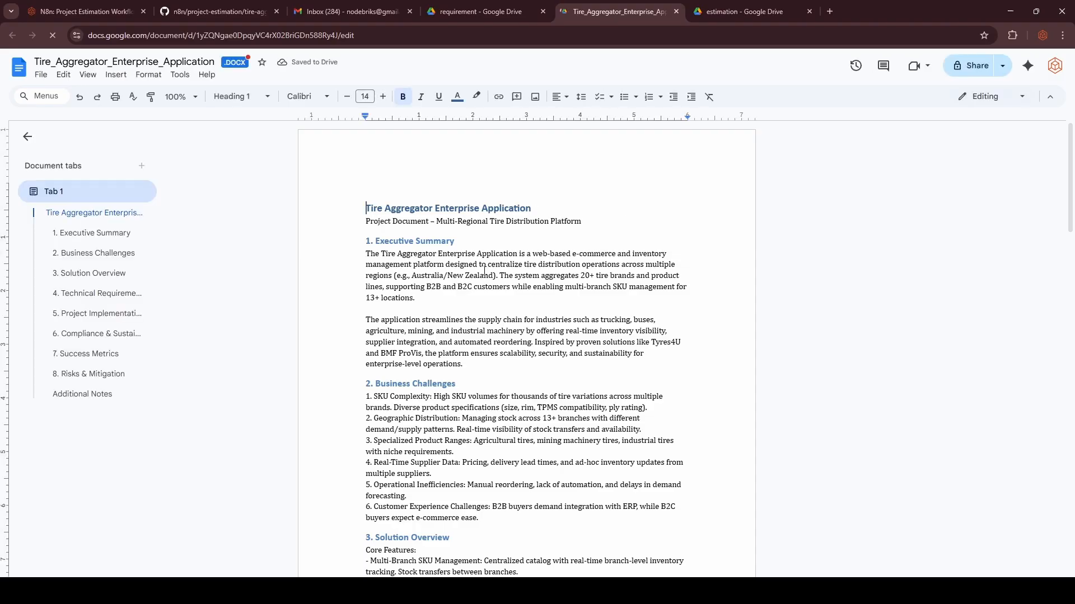
scroll(485, 271, down, 20)
scroll(484, 271, up, 20)
Preview the Detailed Project Estimation file in the estimation folder down to its 329-point grand total.
click(741, 15)
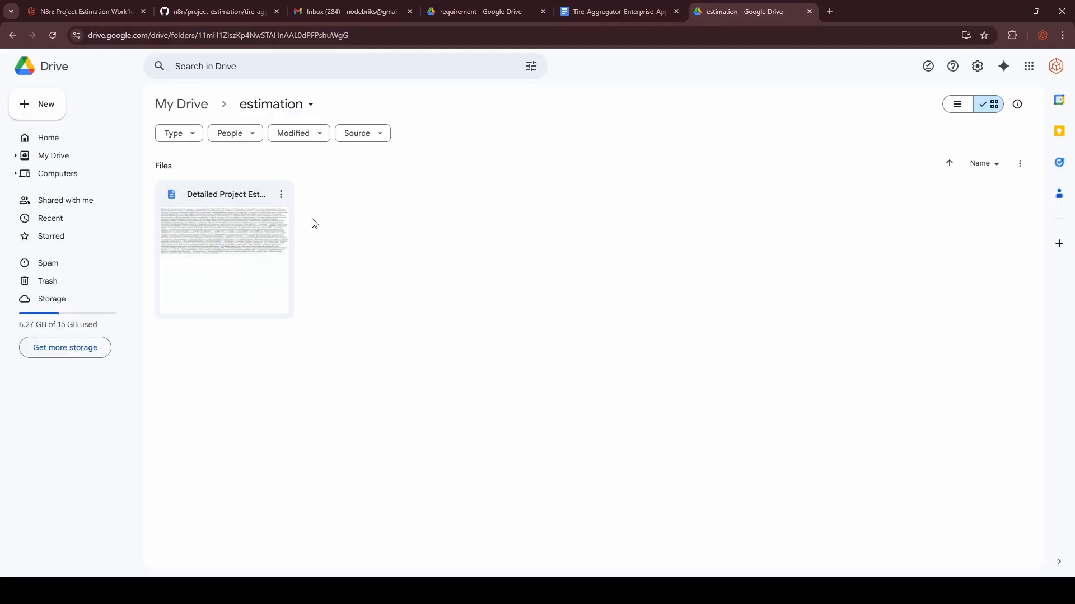
double_click(207, 241)
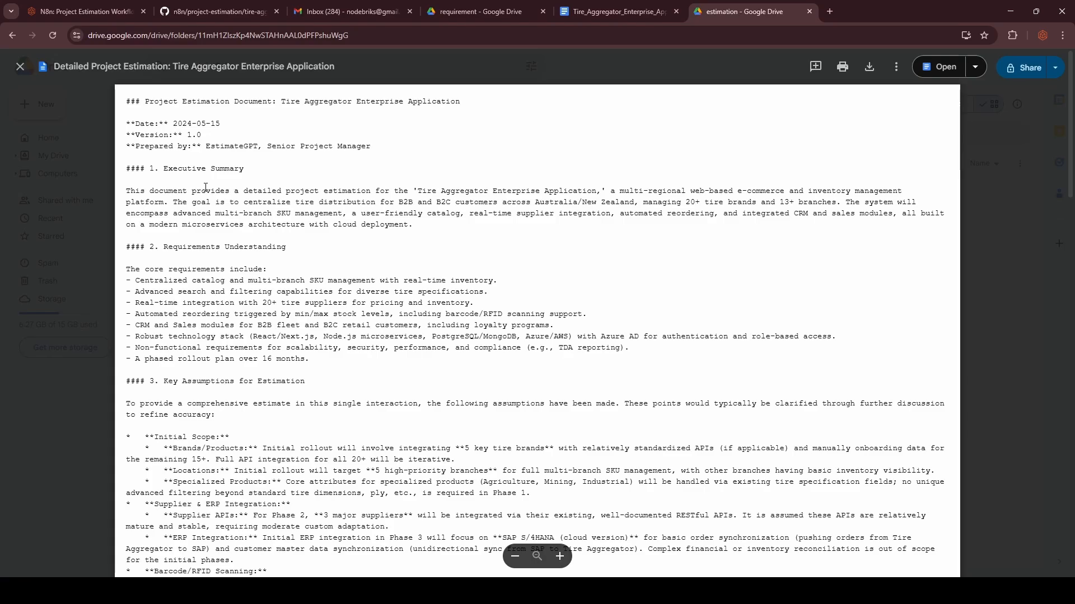
scroll(212, 196, down, 20)
scroll(205, 192, down, 4)
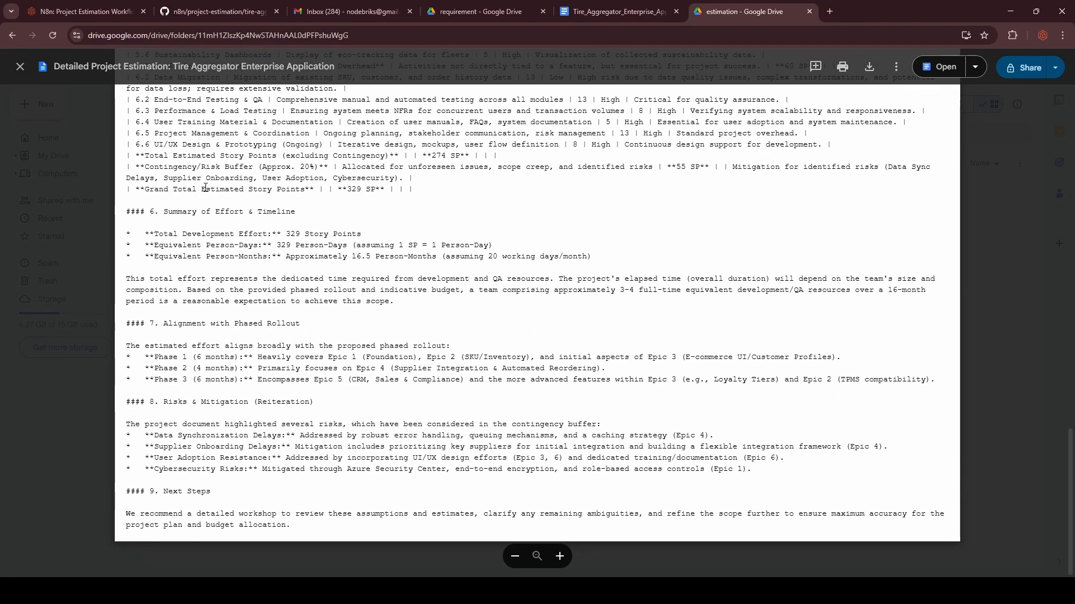
Open the Detailed Project Estimation email in Gmail and read its table to the 329-story-point total.
click(348, 14)
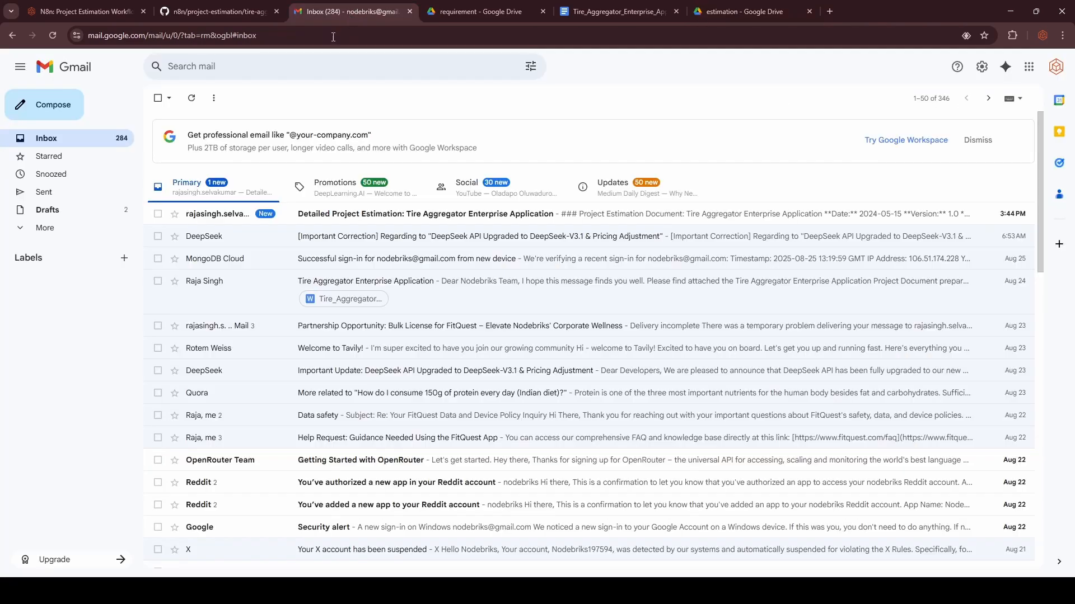
click(301, 223)
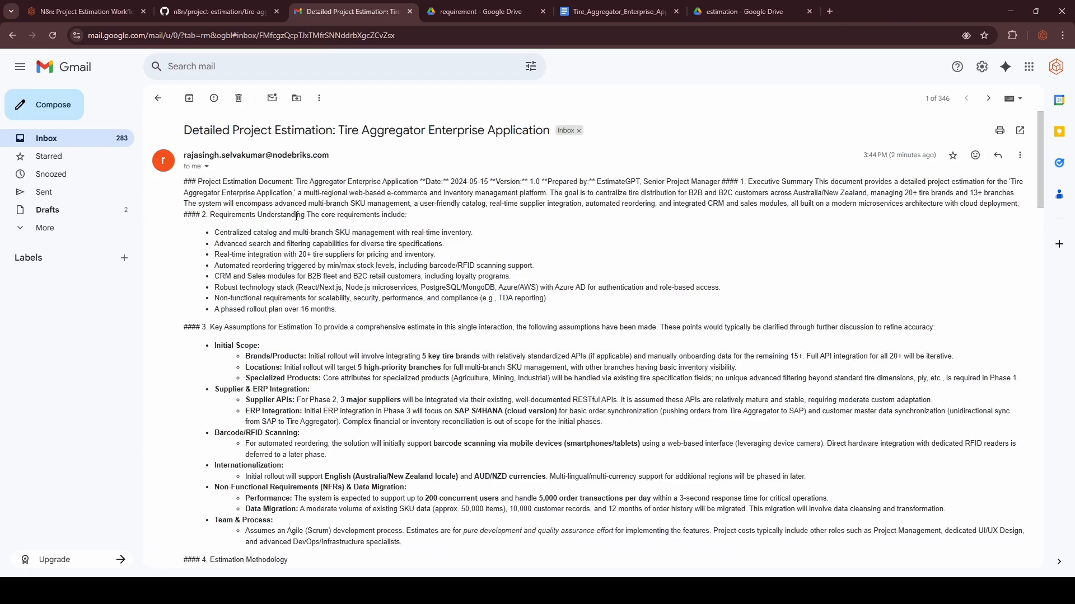
scroll(296, 216, down, 7)
scroll(293, 217, up, 3)
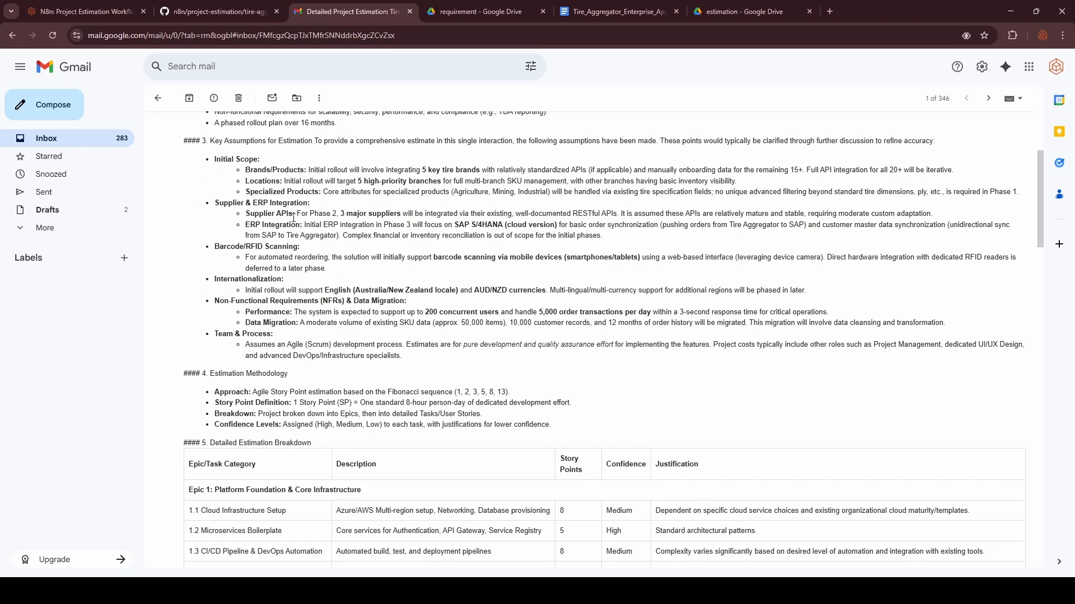
scroll(293, 217, up, 3)
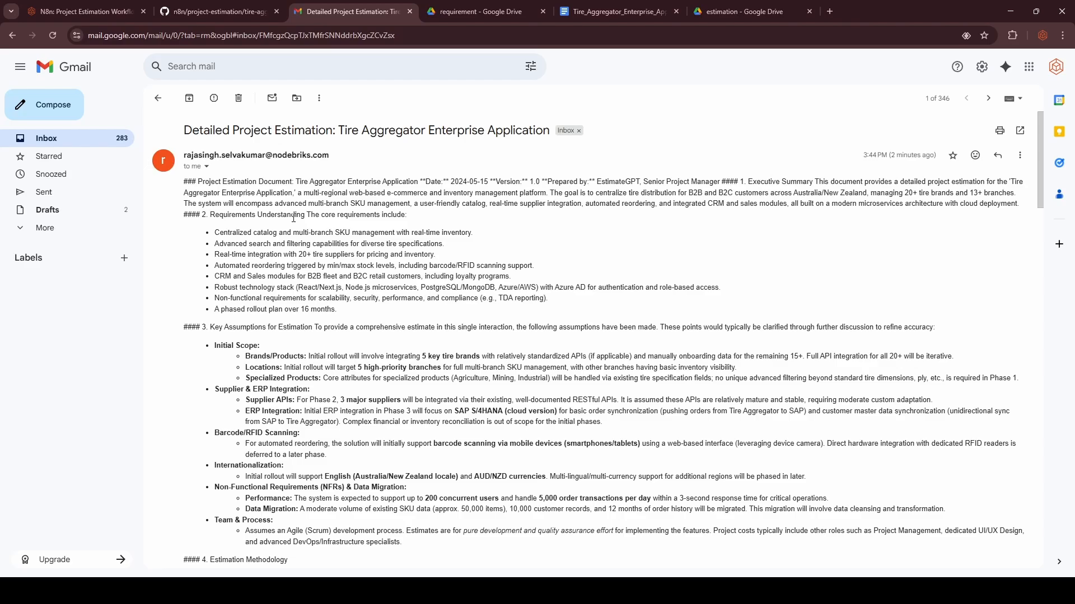
scroll(293, 217, down, 3)
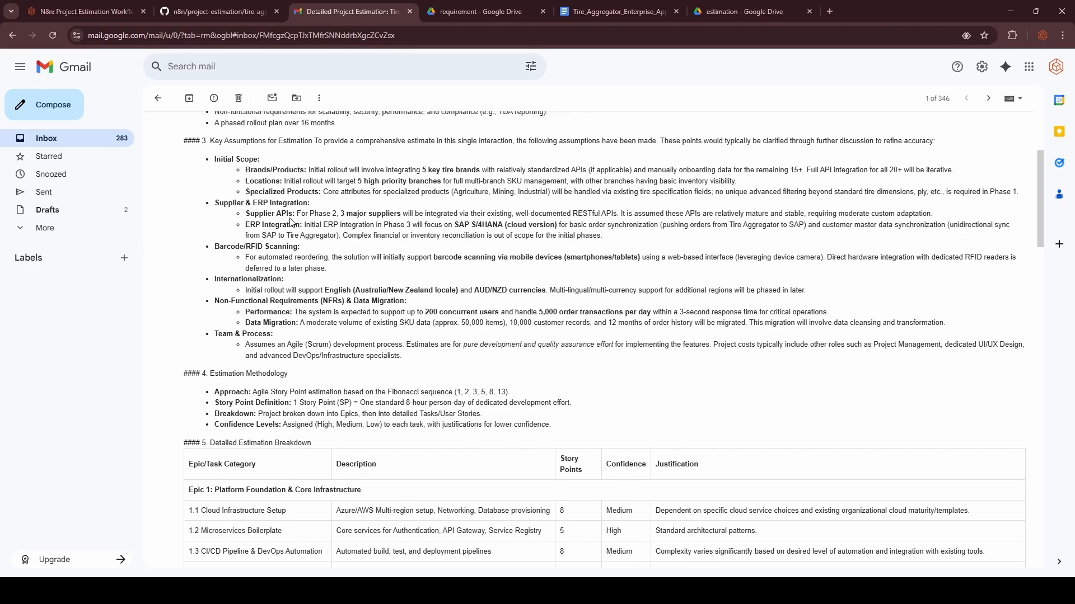
scroll(291, 217, down, 3)
scroll(290, 218, down, 3)
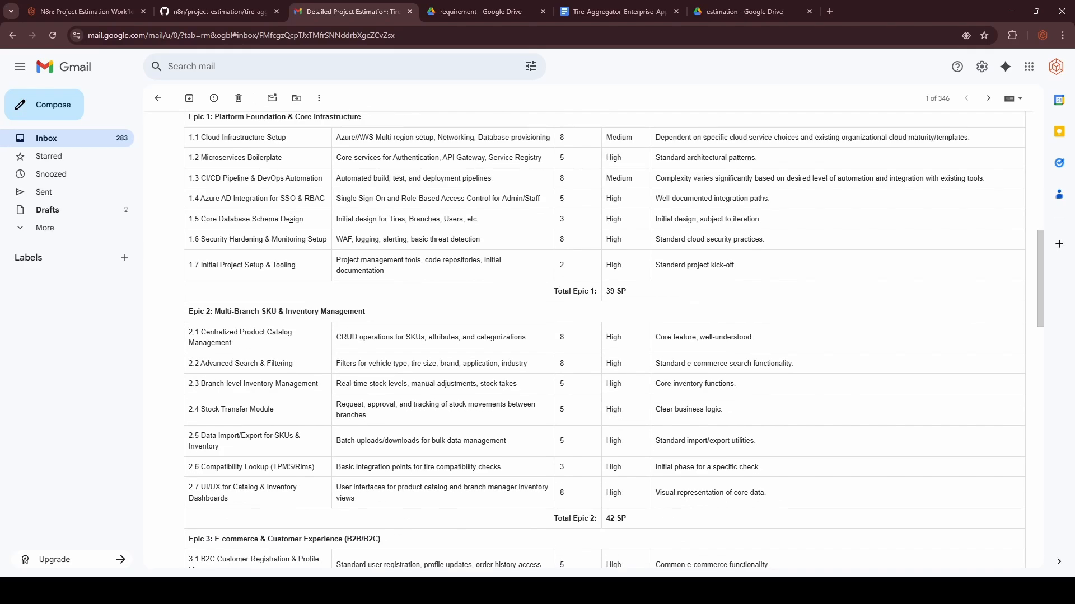
scroll(290, 218, down, 3)
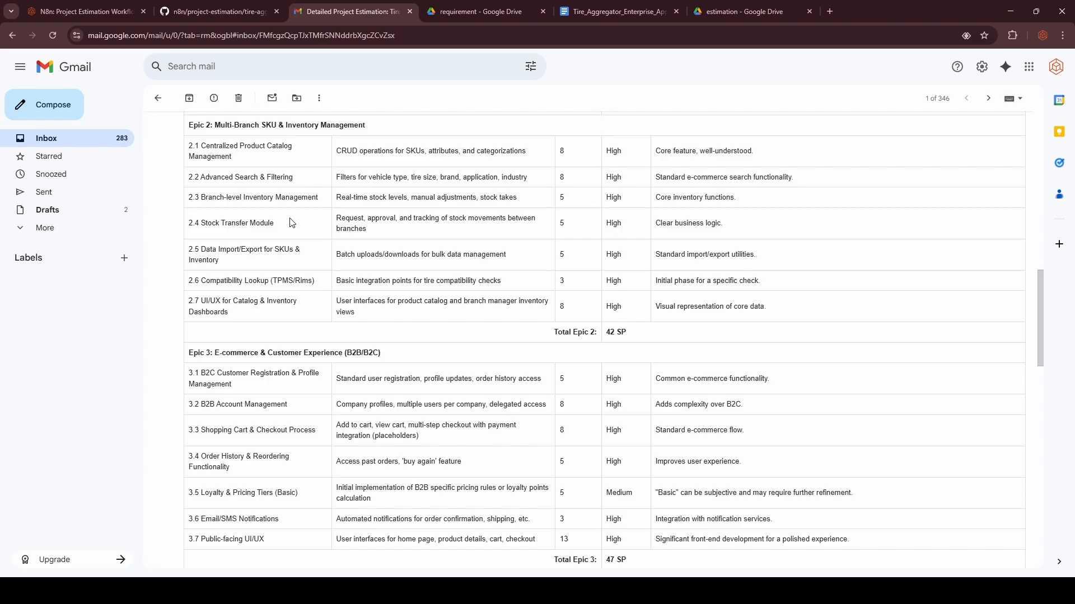
scroll(290, 222, down, 6)
scroll(288, 223, down, 9)
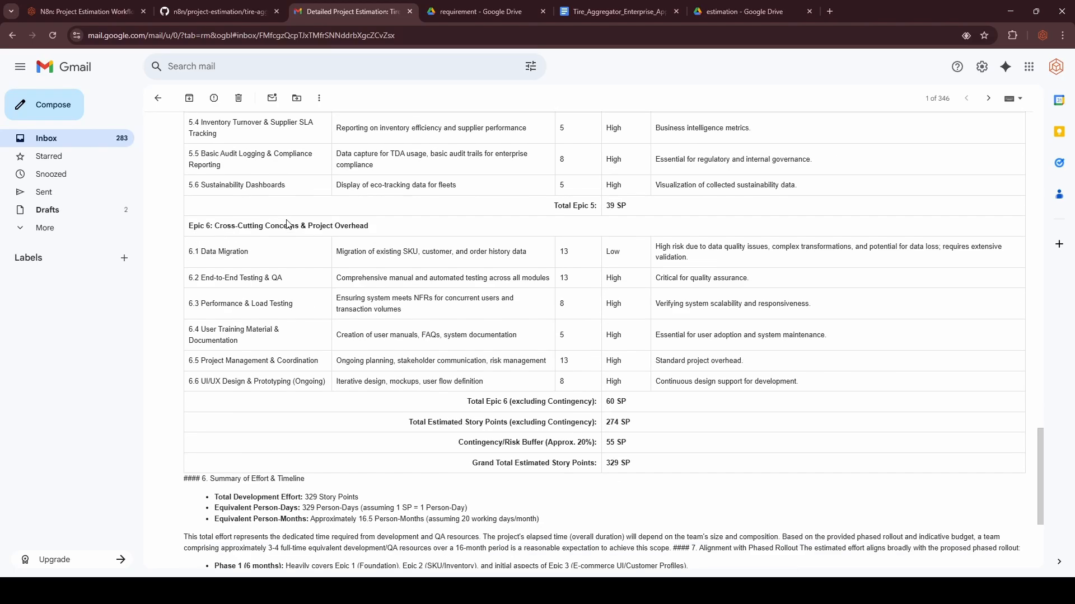